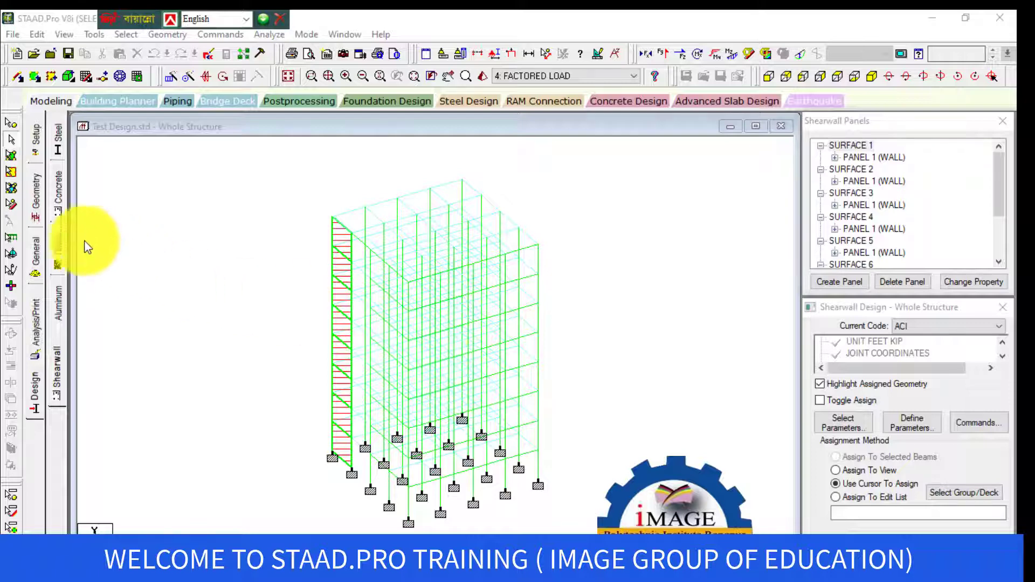
- Open the form for adding a new wind type definition in the load definitions and move it off the model
click(37, 249)
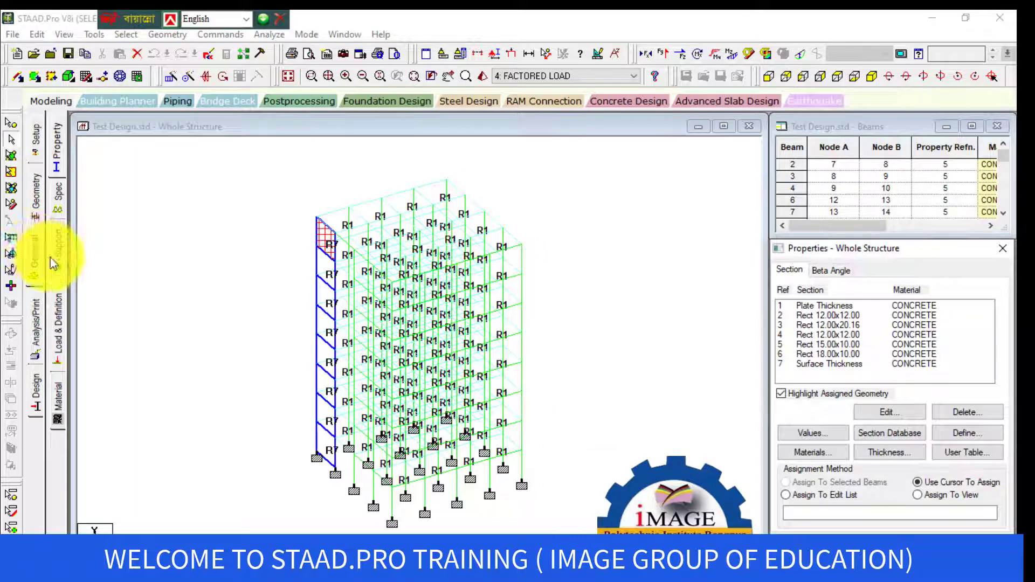
click(58, 319)
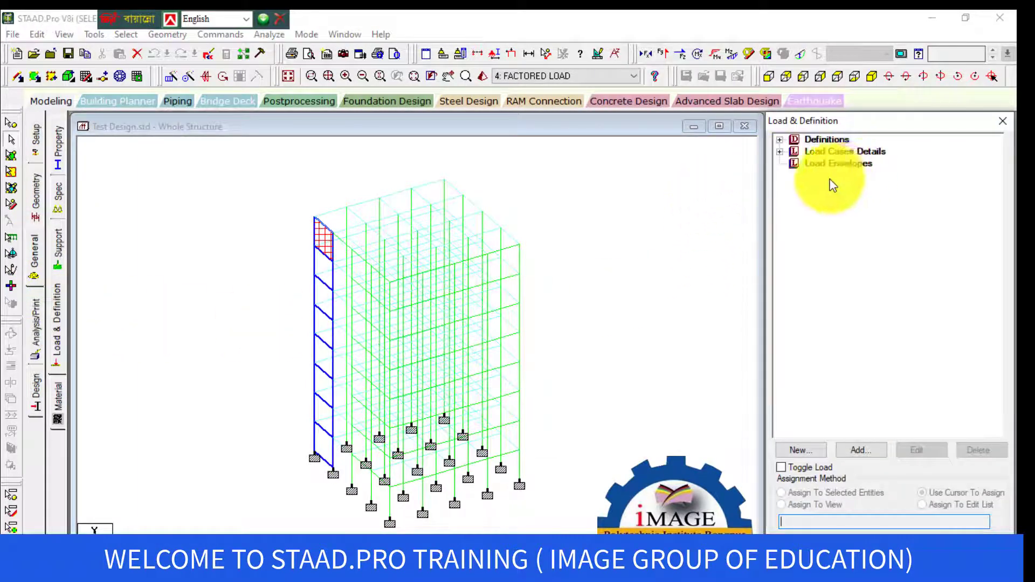
click(781, 141)
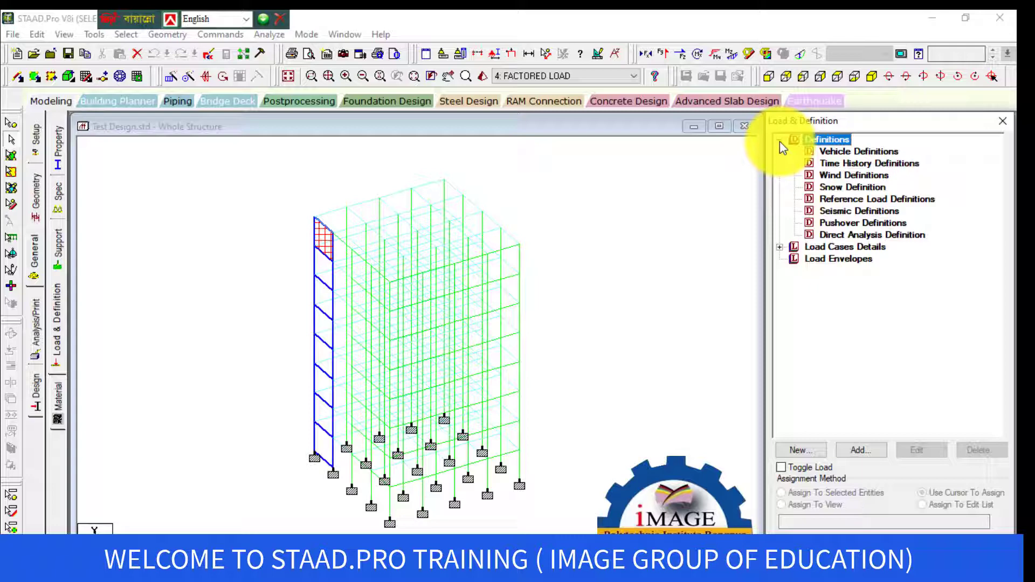
click(868, 175)
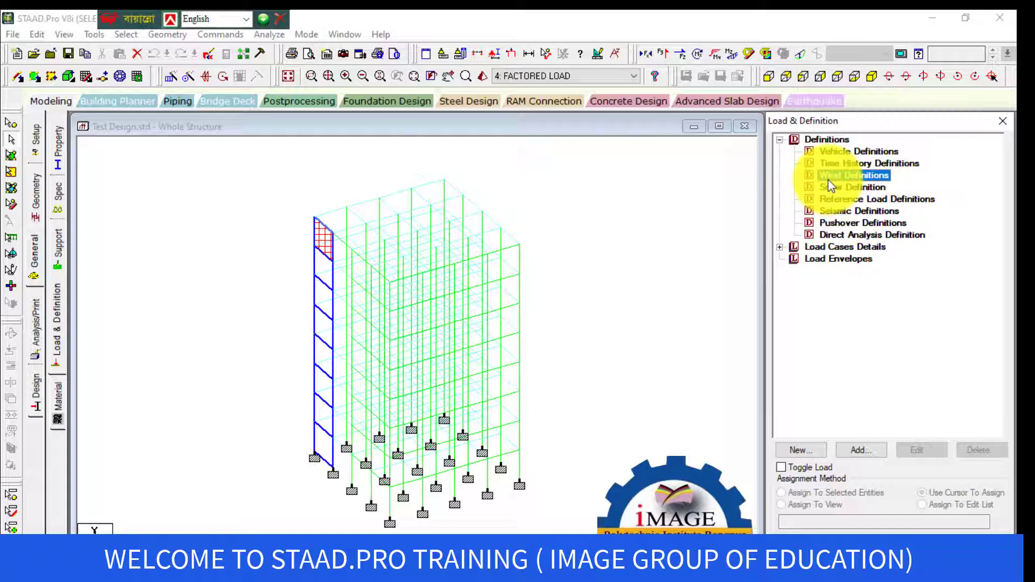
click(863, 451)
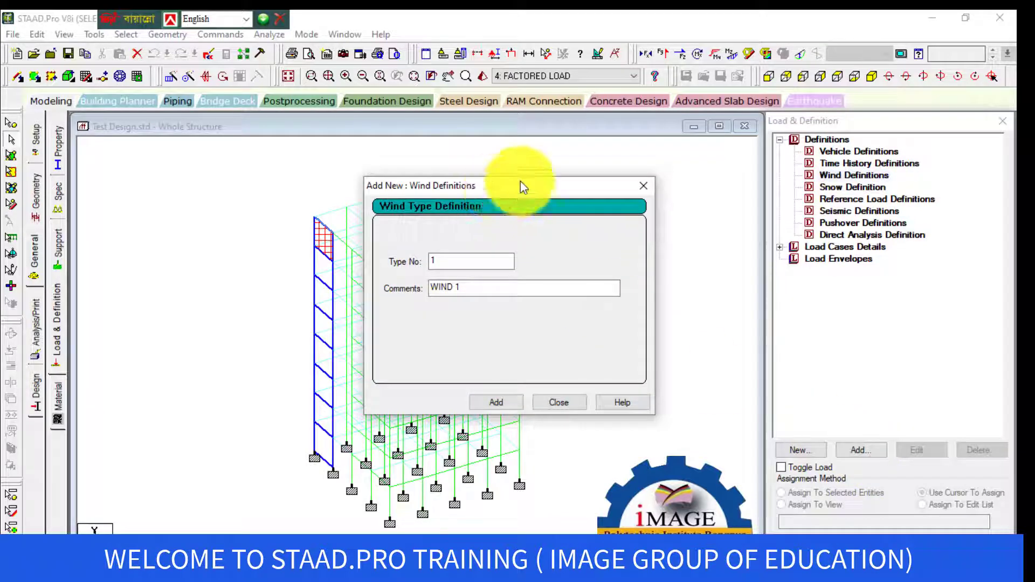
drag(502, 186, 648, 100)
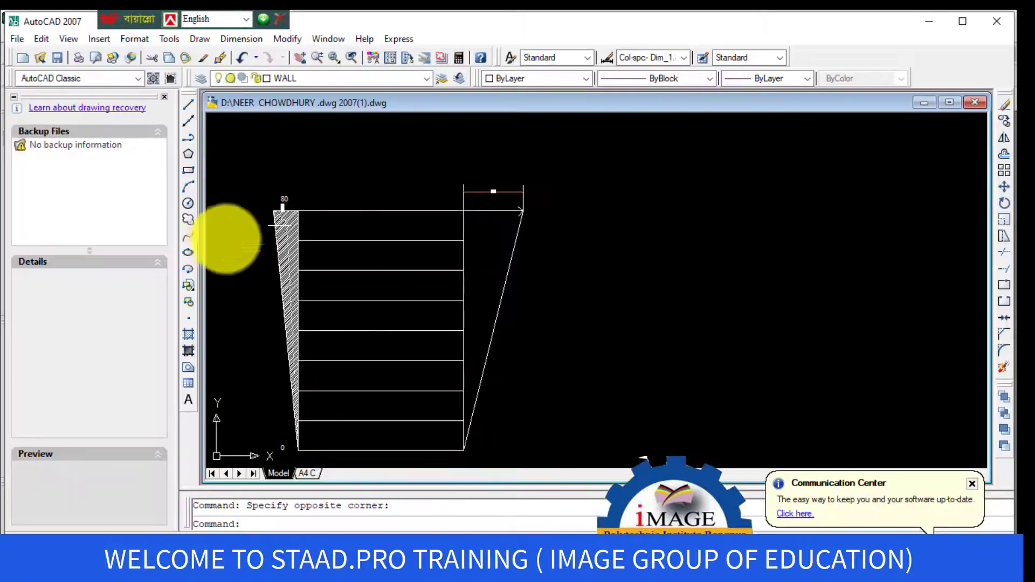
- In AutoCAD, close the drawing recovery palette, draw a large rectangle beside the wind pressure diagram and maximize the drawing
click(164, 96)
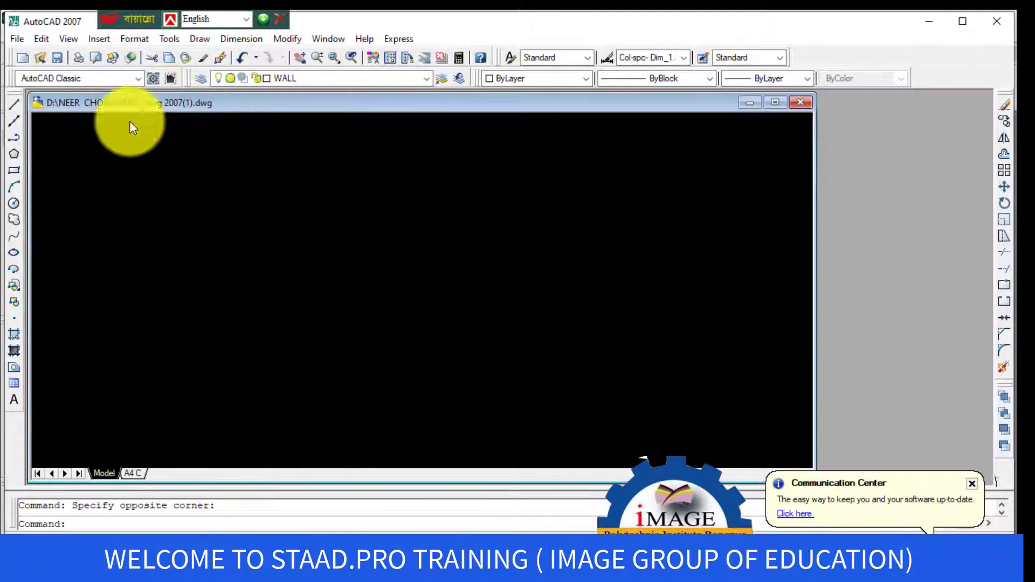
click(14, 170)
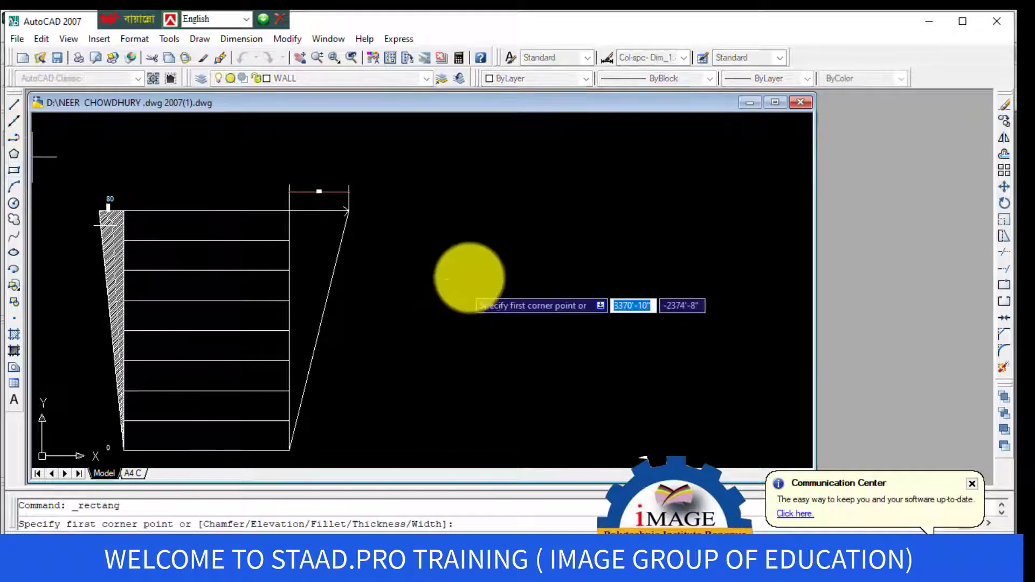
click(474, 261)
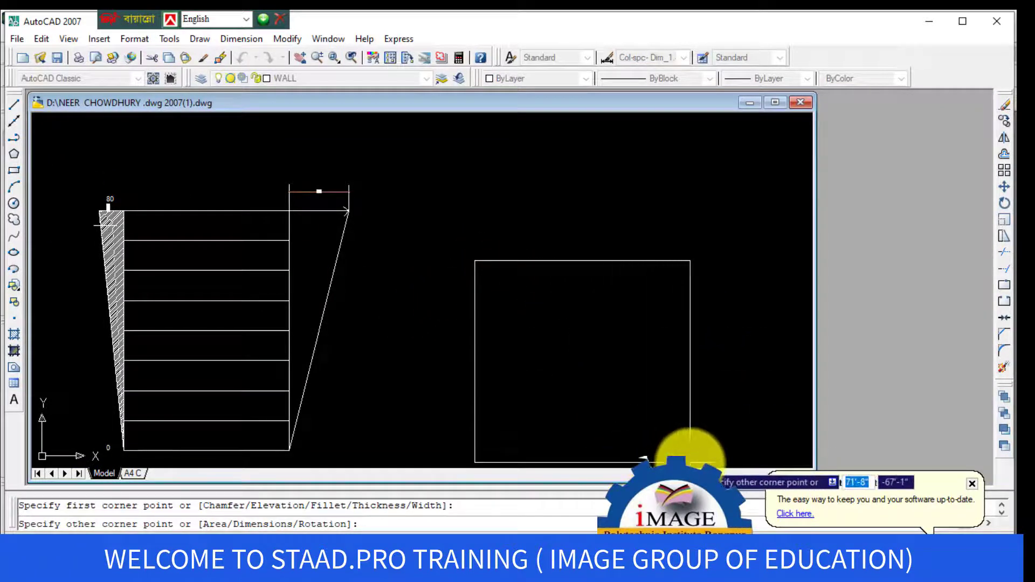
scroll(688, 256, down, 4)
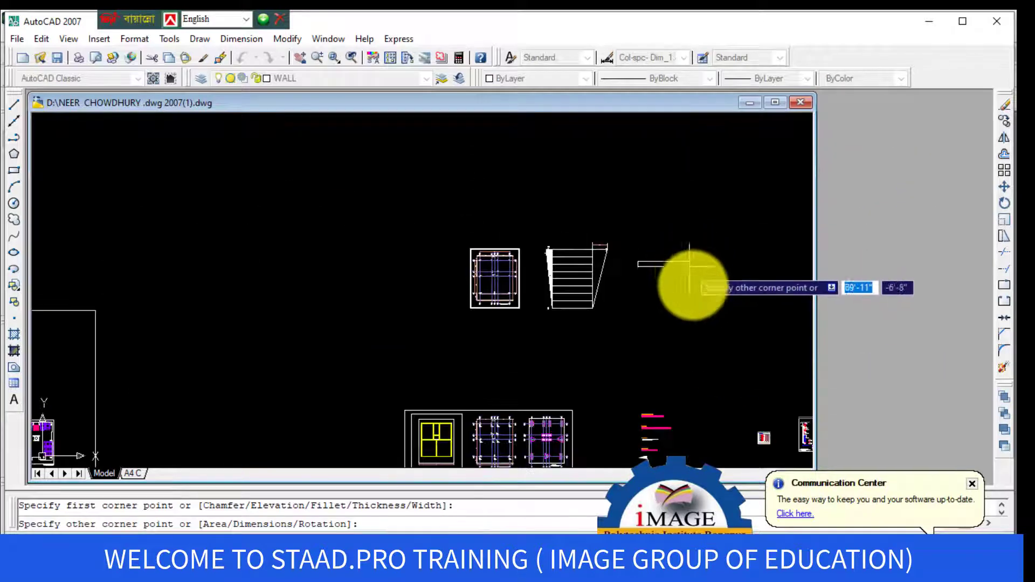
click(744, 372)
click(775, 102)
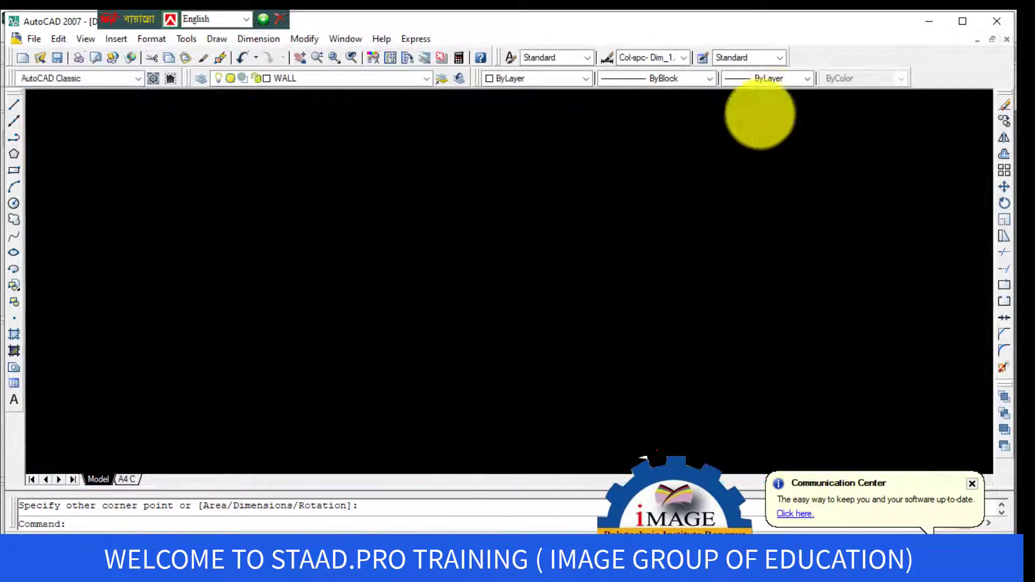
mouse_move(674, 300)
middle_down()
mouse_move(500, 279)
mouse_move(499, 233)
middle_up()
scroll(496, 221, up, 2)
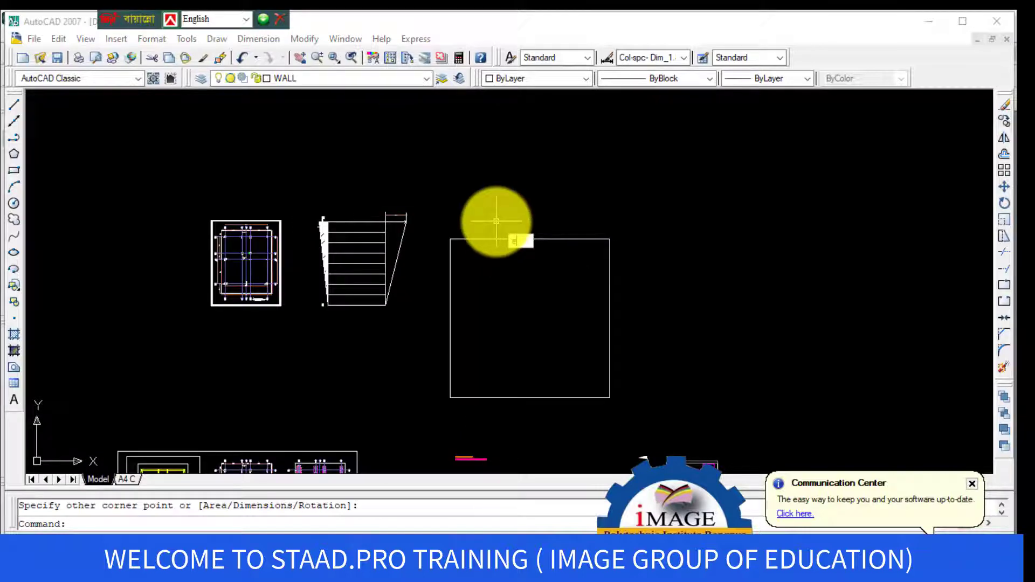
text(x)
key(Return)
click(496, 238)
key(Return)
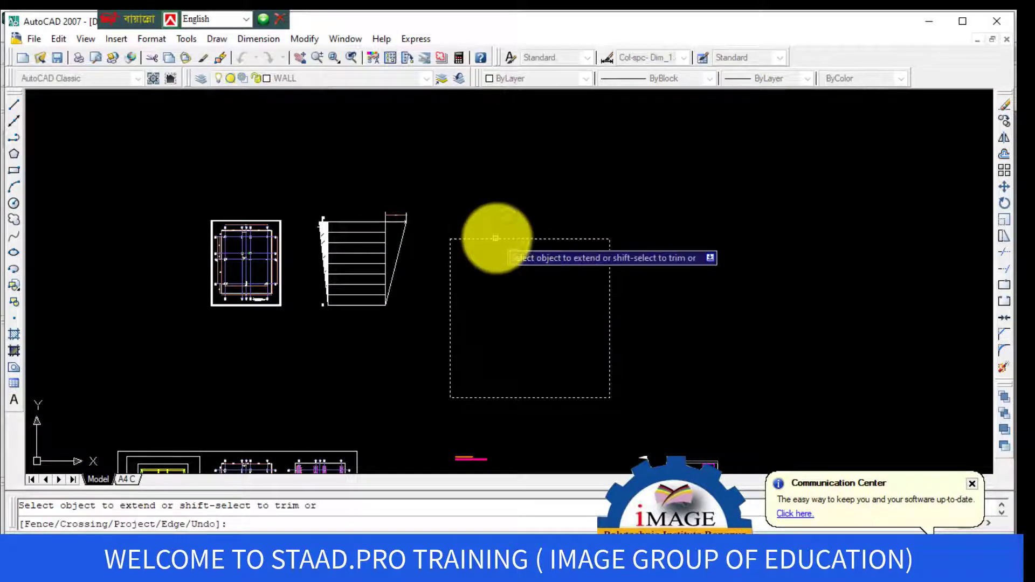
text(1)
key(Return)
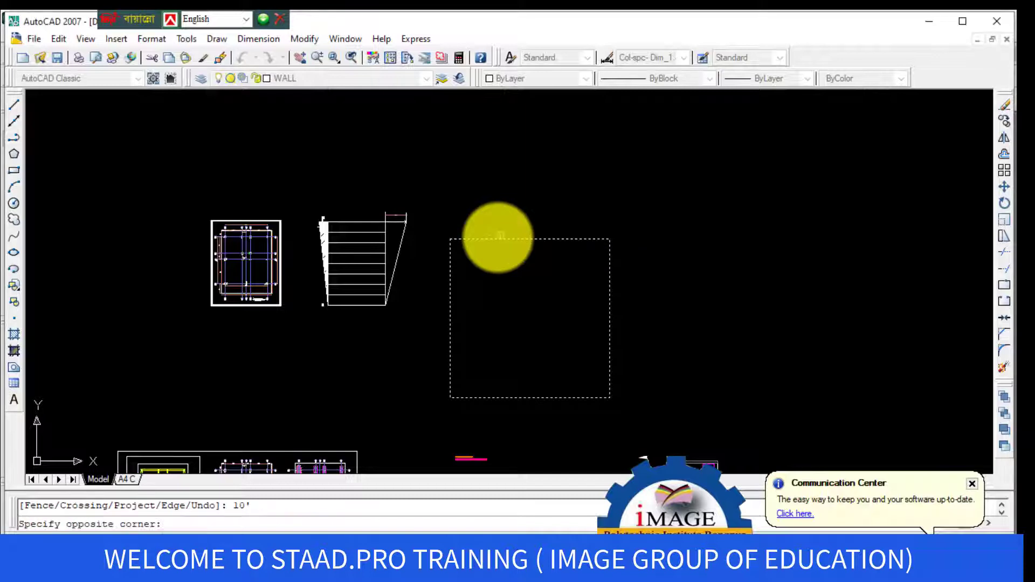
key(Escape)
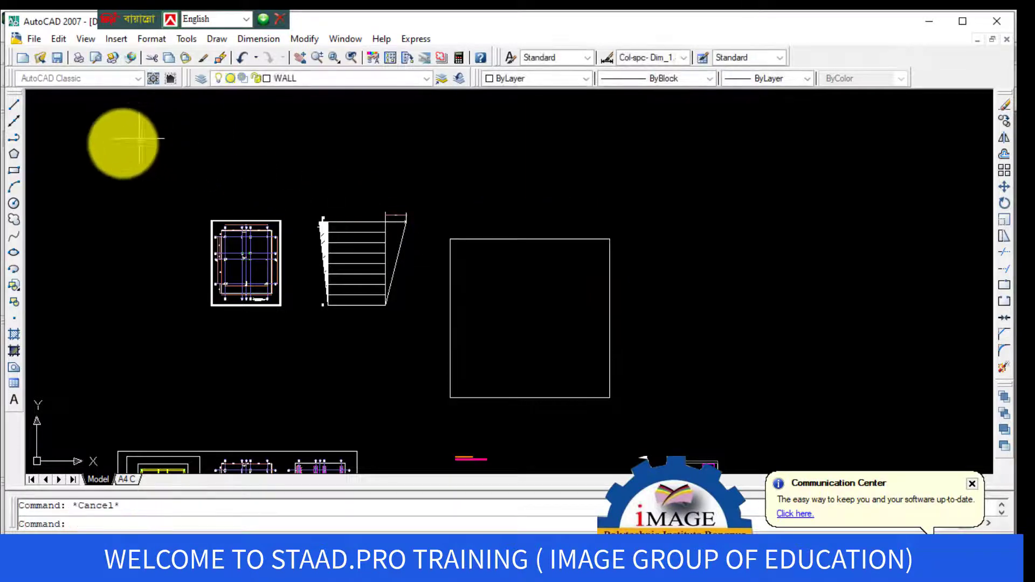
- Switch the workspace from AutoCAD Classic to 3D Modeling
click(92, 76)
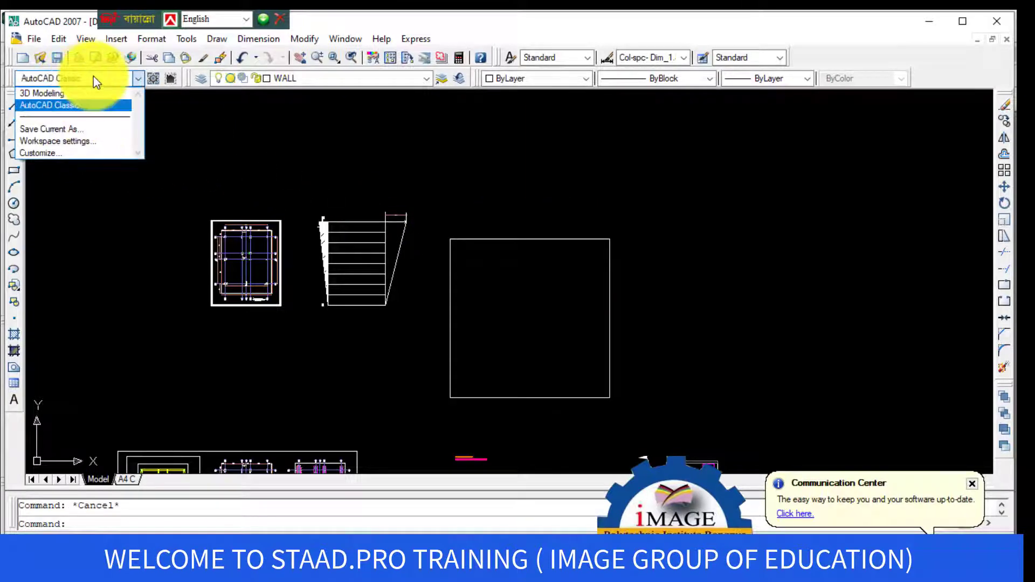
click(130, 80)
click(110, 81)
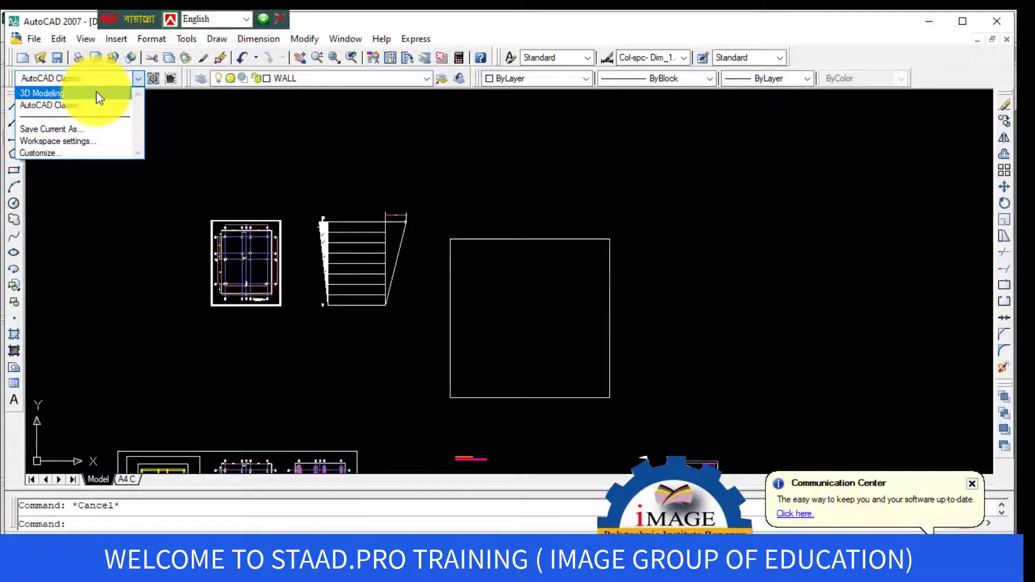
click(97, 93)
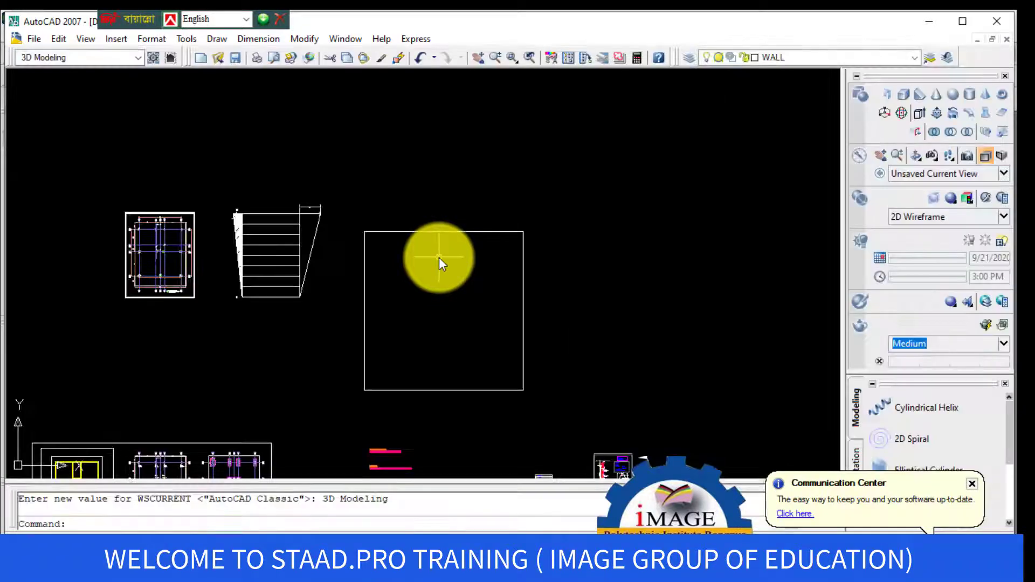
- Display the View toolbar and set the drawing to the southeast isometric view
right_click(531, 60)
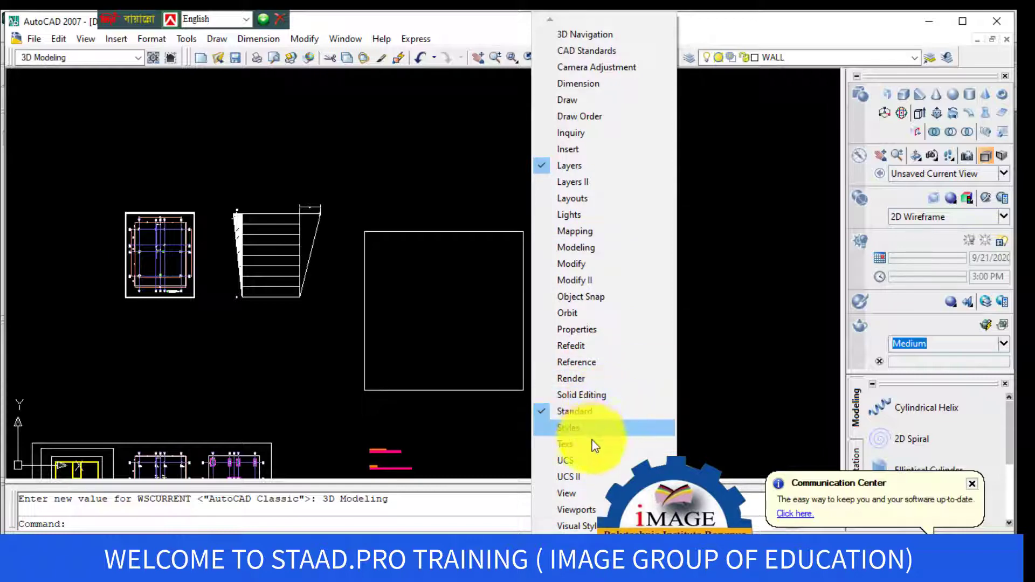
click(592, 505)
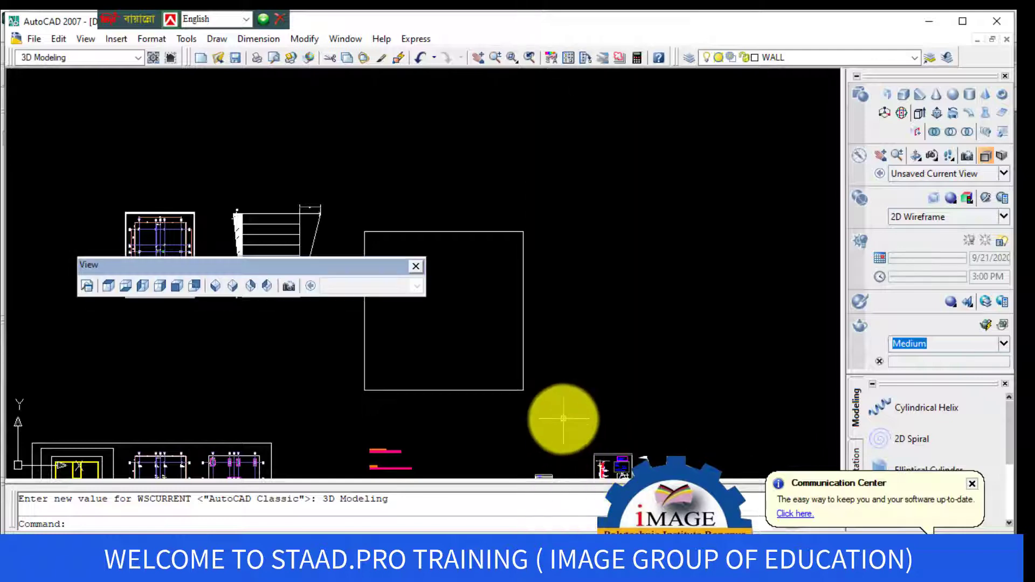
click(234, 294)
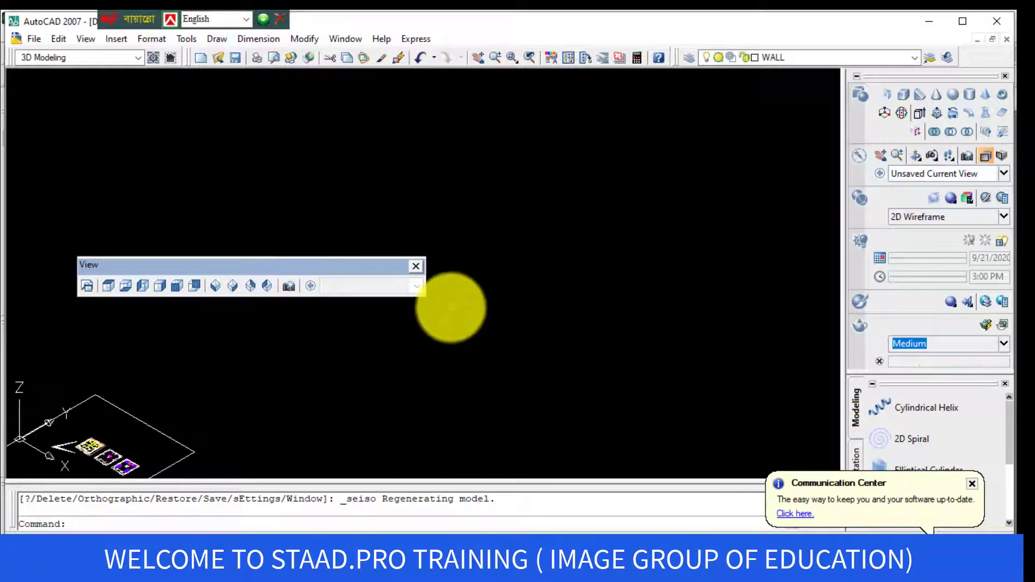
- Draw a large new rectangle in the empty area of the isometric view as the building's base
key(Return)
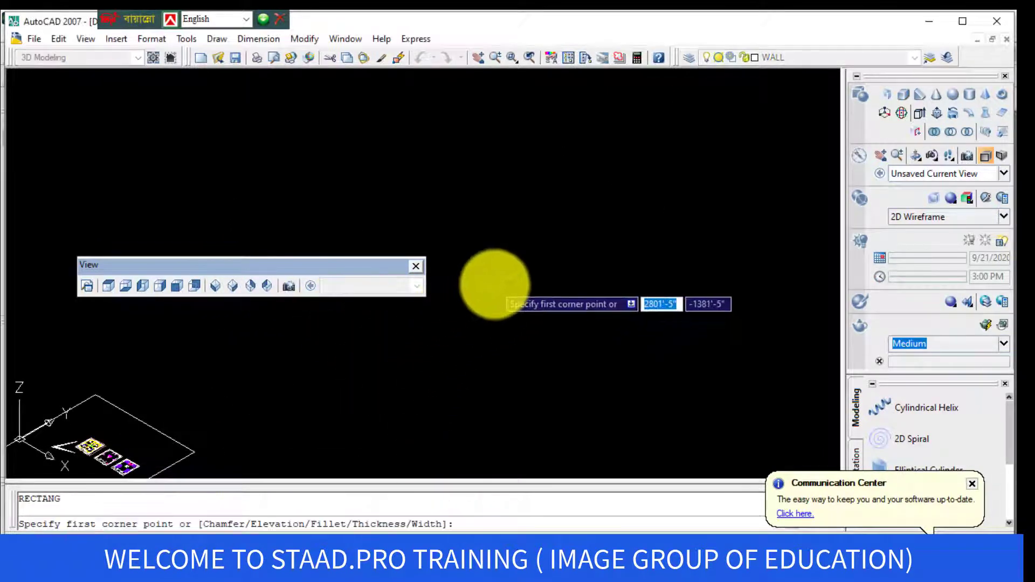
click(495, 284)
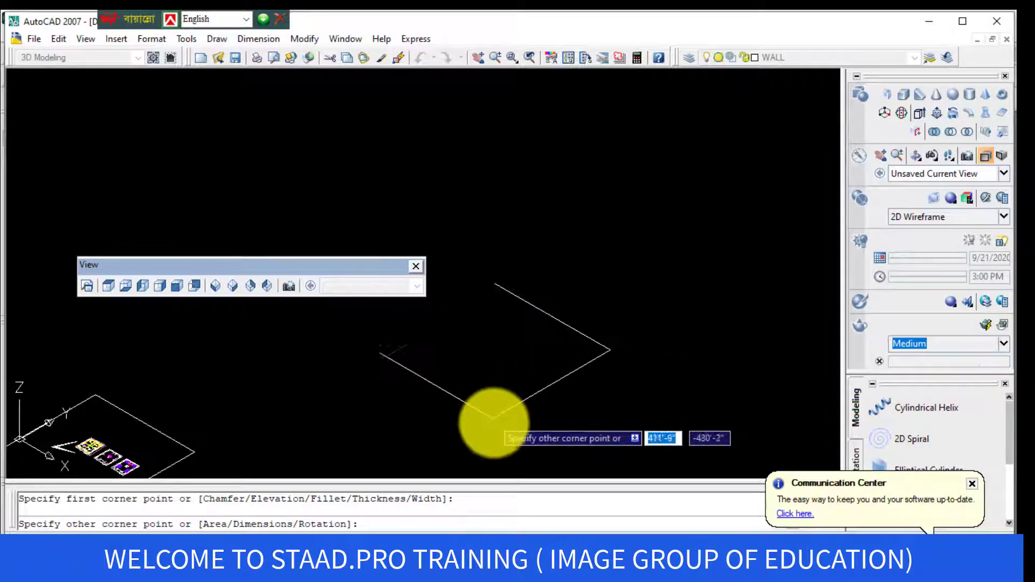
click(513, 454)
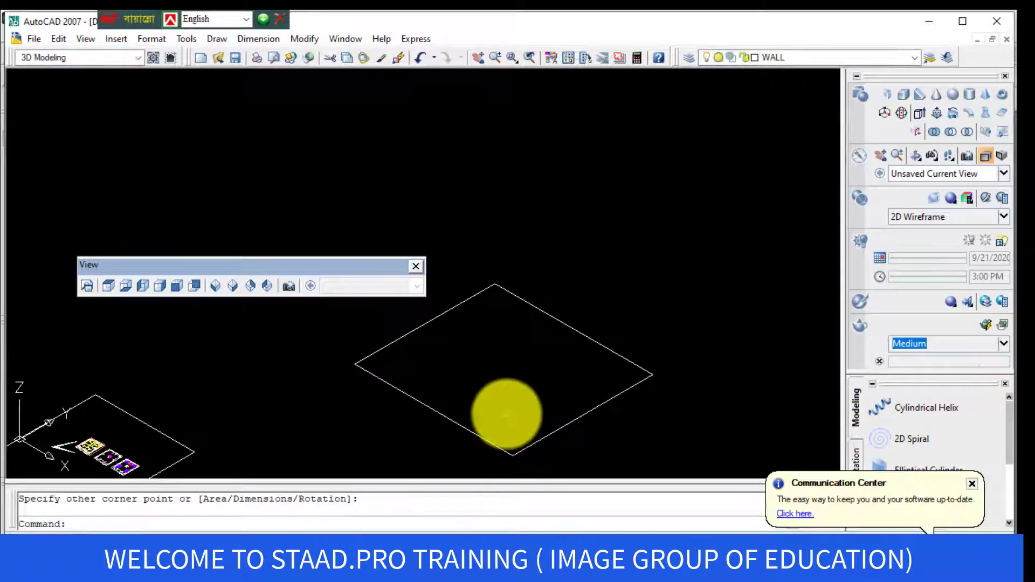
- Try extruding the new rectangle to a height of 80', and undo the extrusion
text(ex)
key(Return)
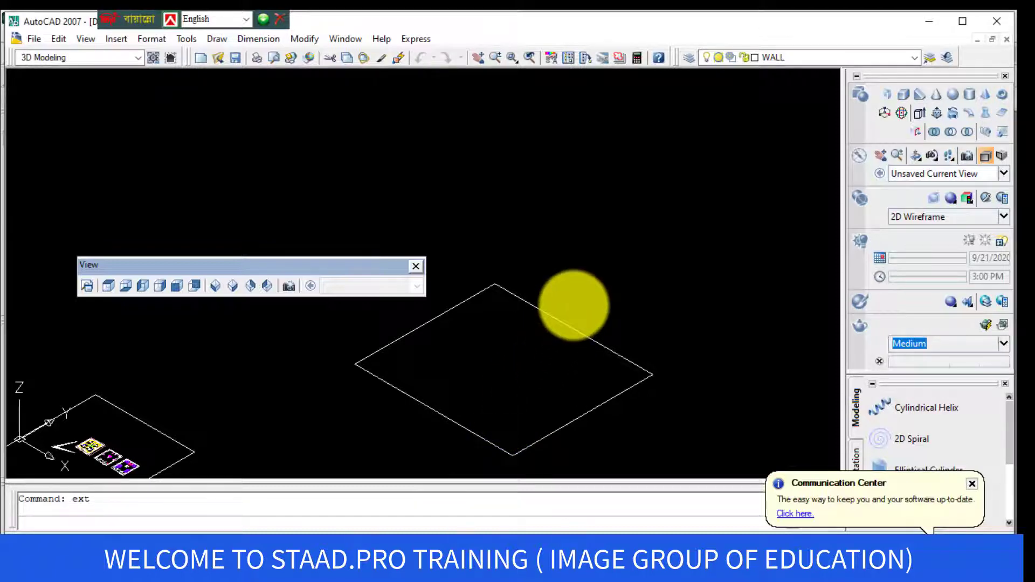
key(Return)
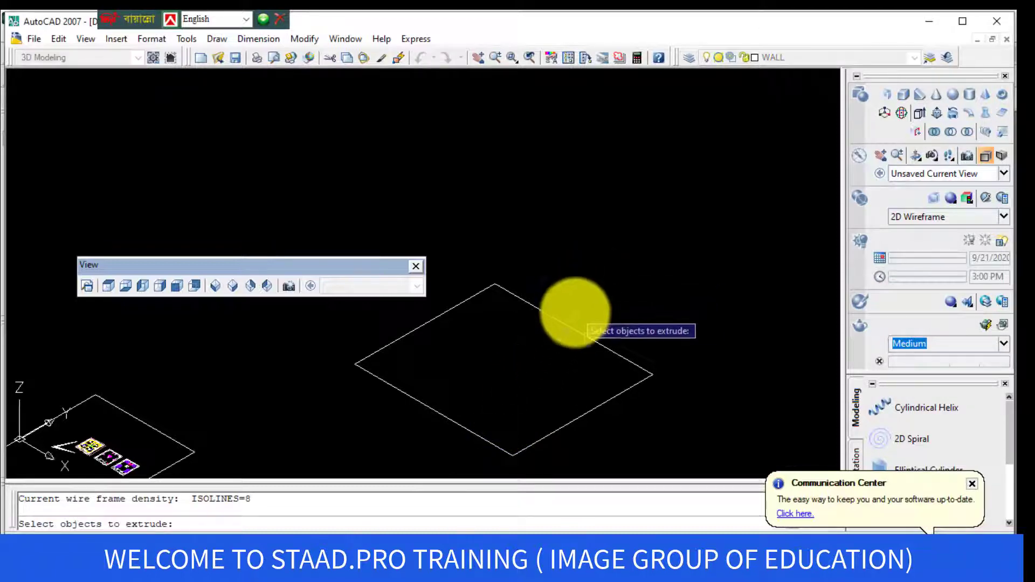
click(572, 325)
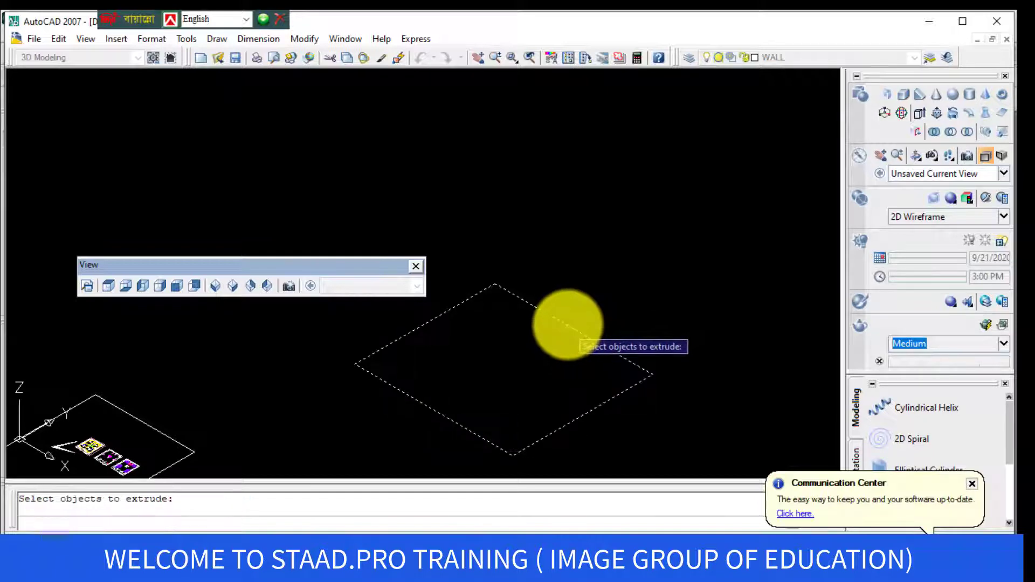
key(Return)
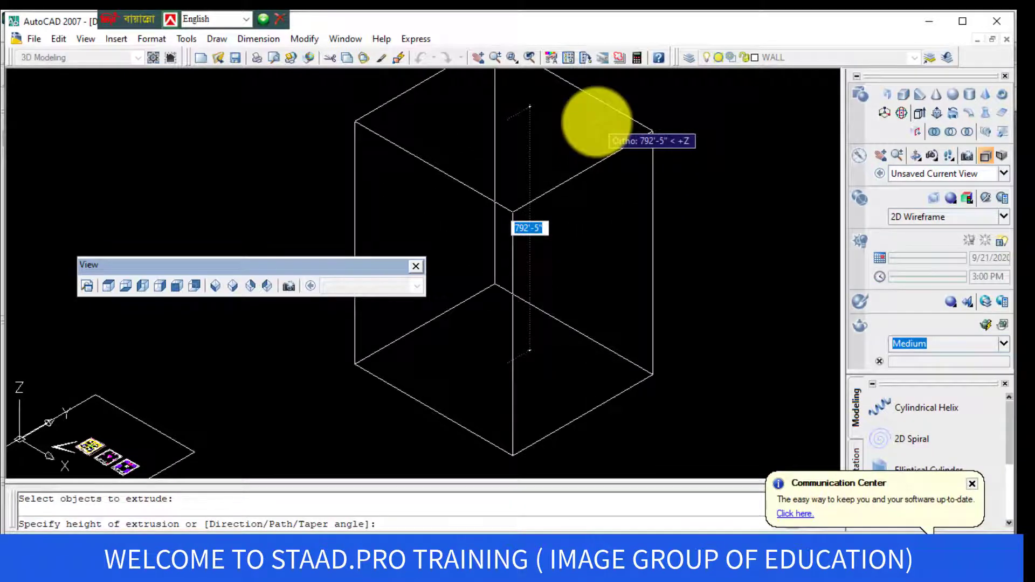
text(80)
key(Return)
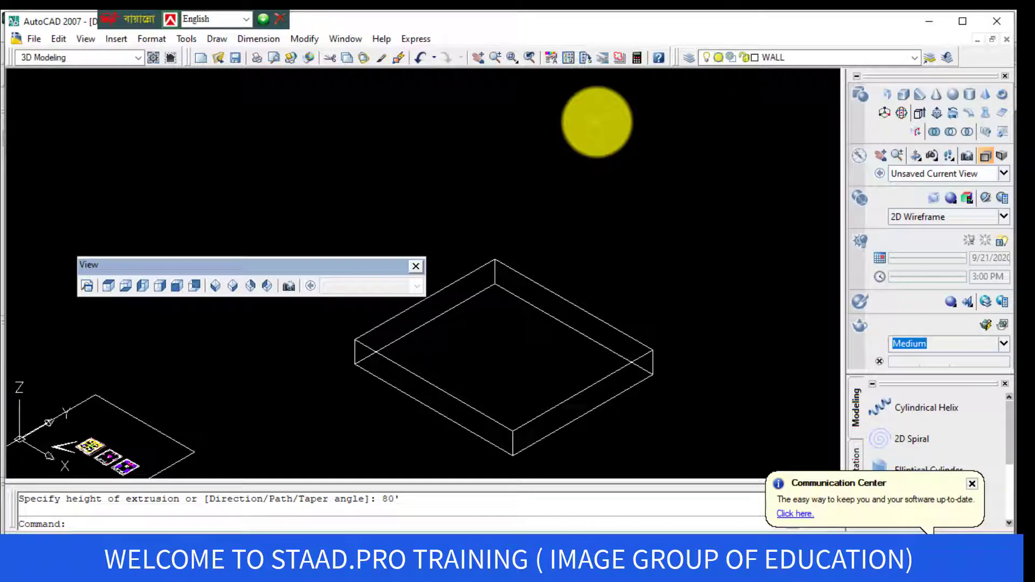
key(ctrl+z)
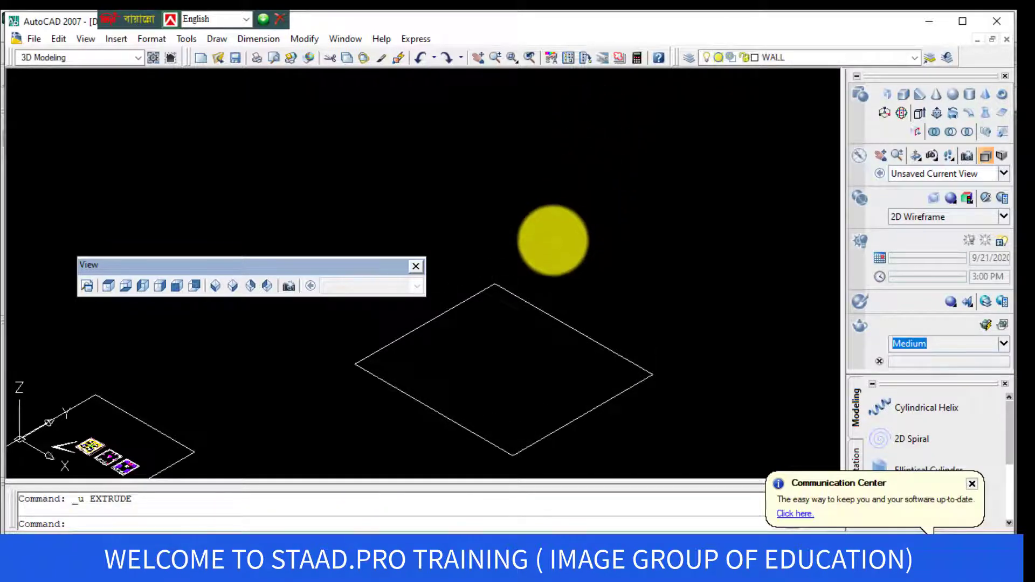
- Extrude the rectangle to a height of 80' to form a solid building block
text(ext)
key(Return)
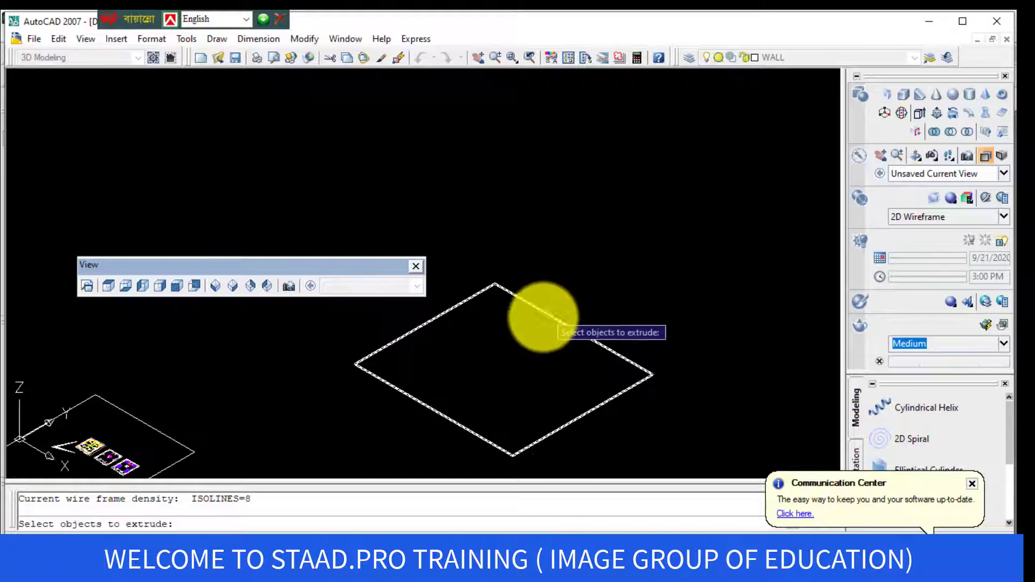
click(543, 316)
click(539, 296)
key(Return)
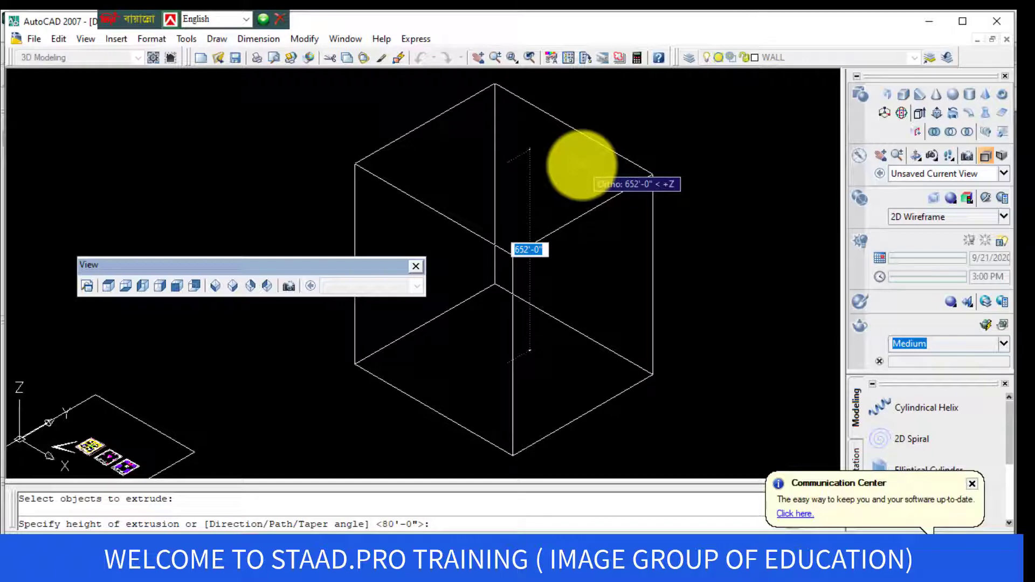
text(80)
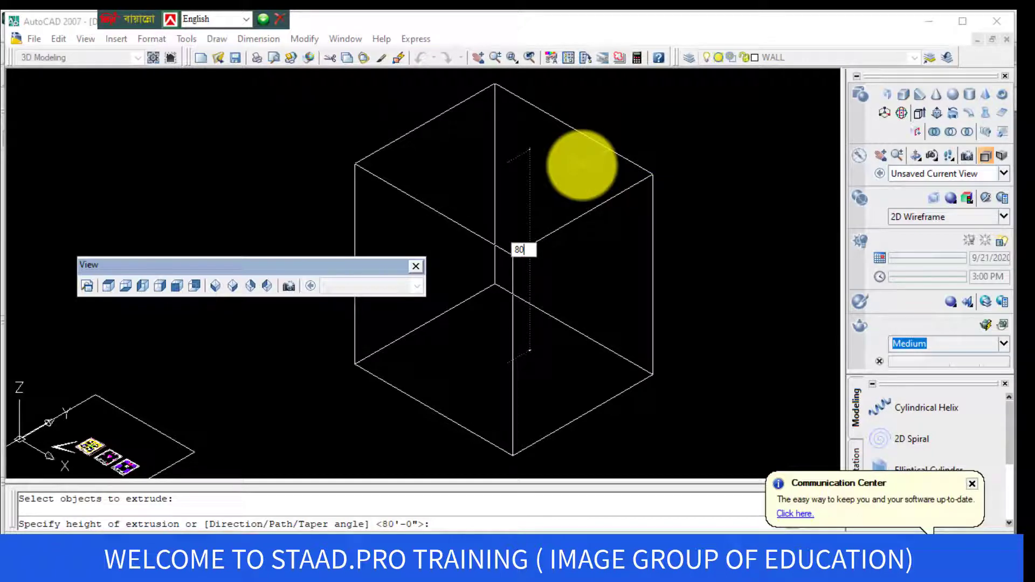
text(')
key(Return)
scroll(519, 447, up, 2)
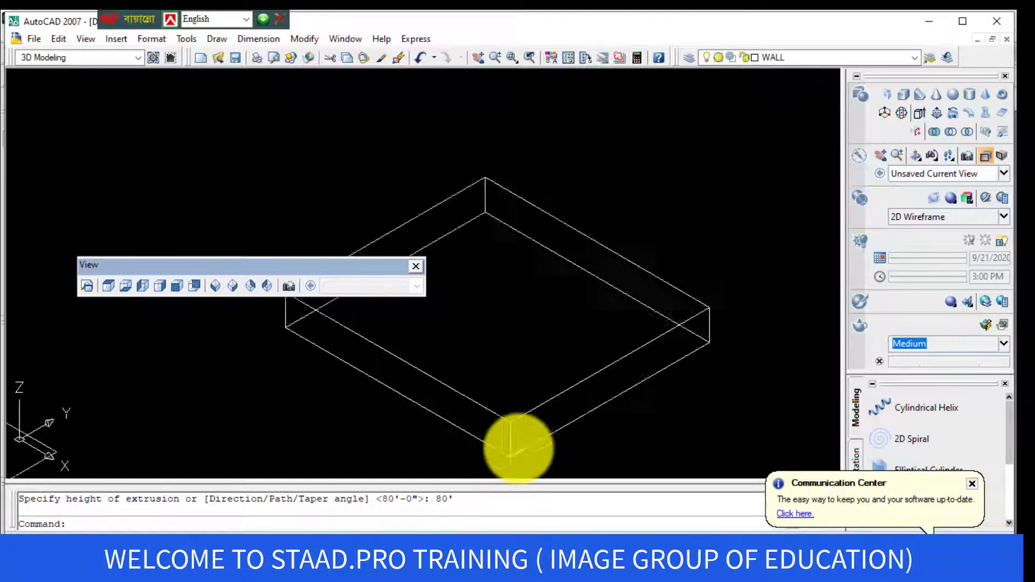
scroll(518, 447, up, 4)
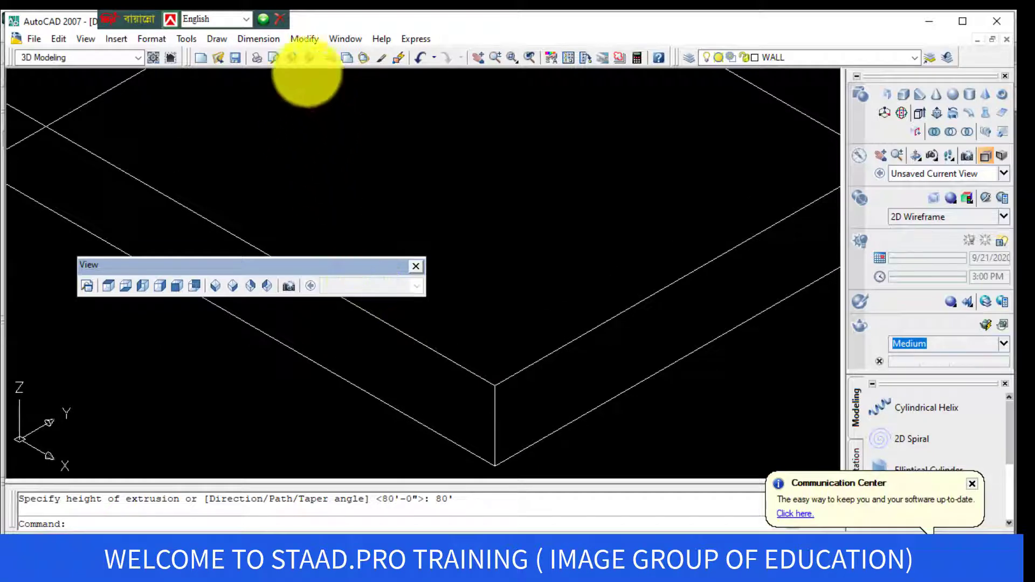
click(266, 42)
click(266, 79)
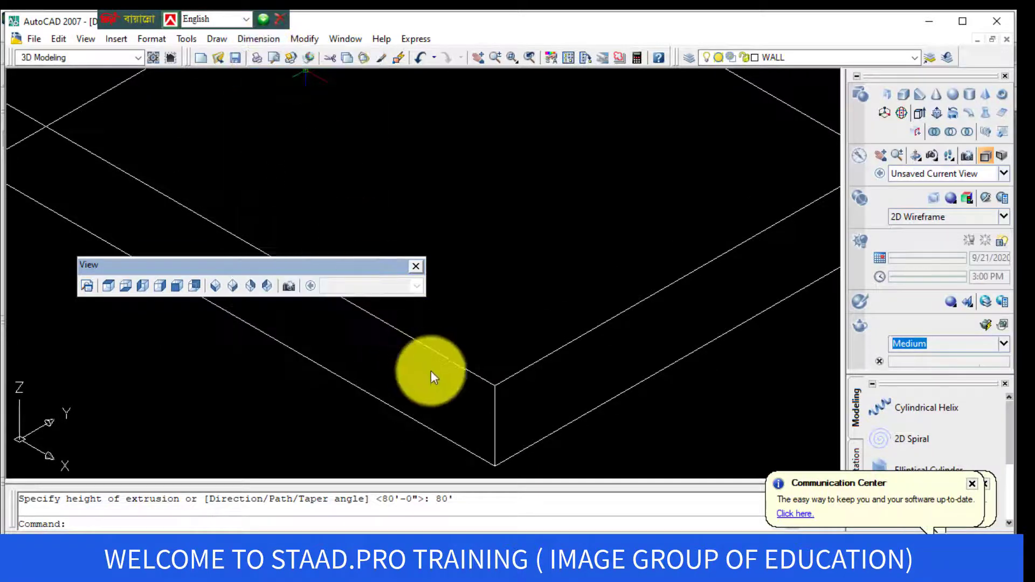
click(495, 464)
click(495, 386)
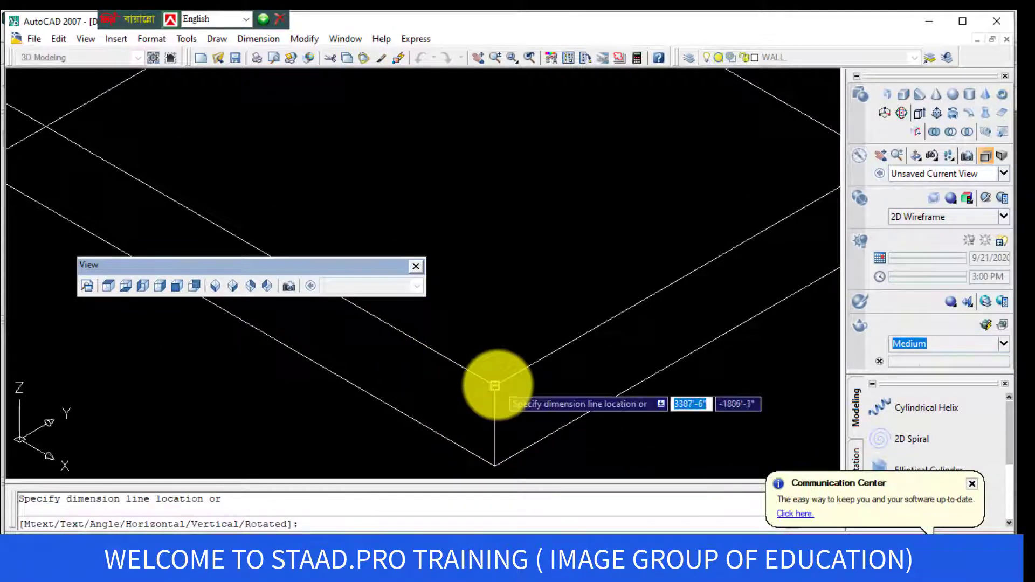
scroll(456, 410, up, 3)
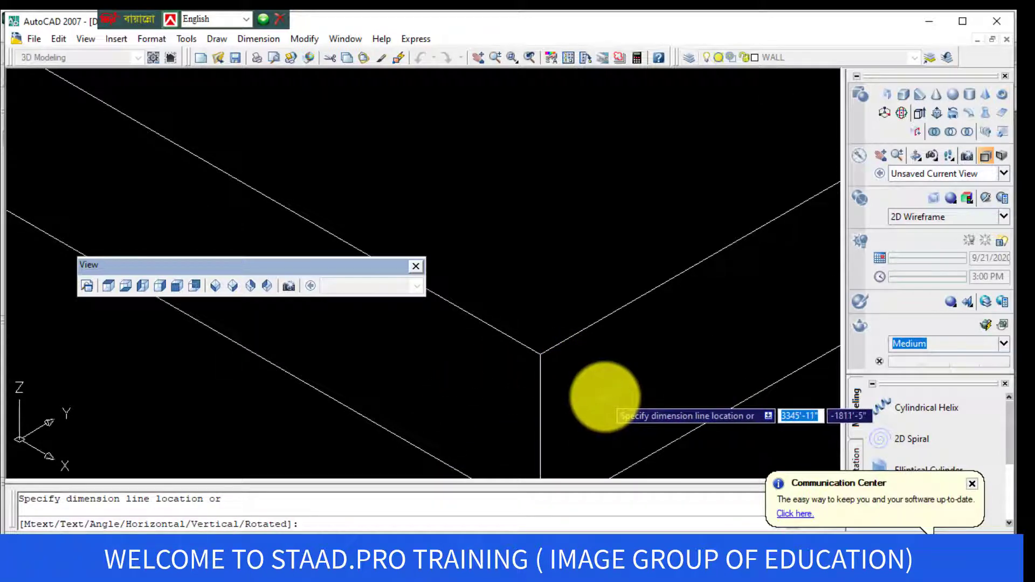
text(t)
key(Return)
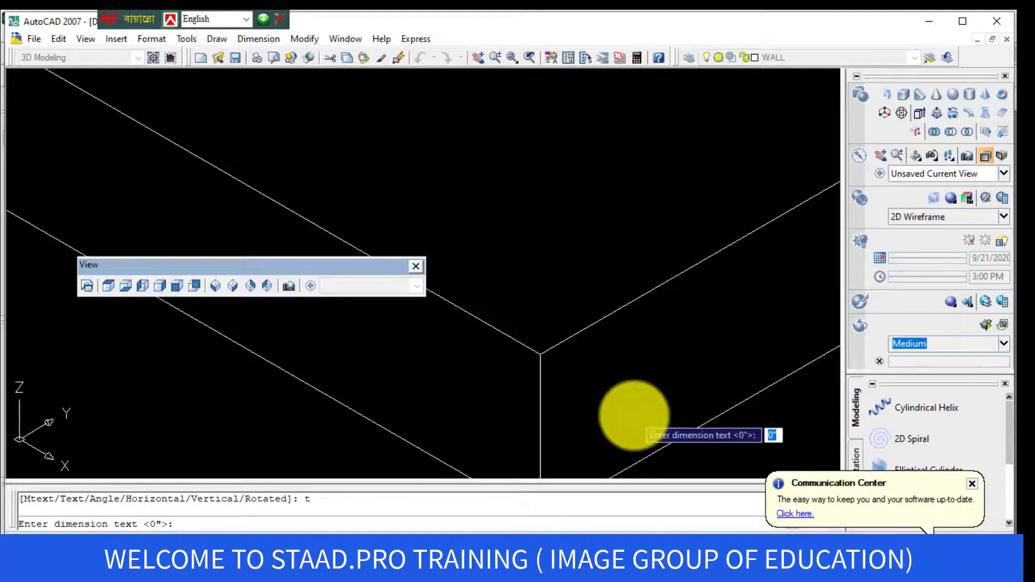
key(Escape)
- Erase the wide, flat building block from the isometric view
scroll(617, 393, down, 5)
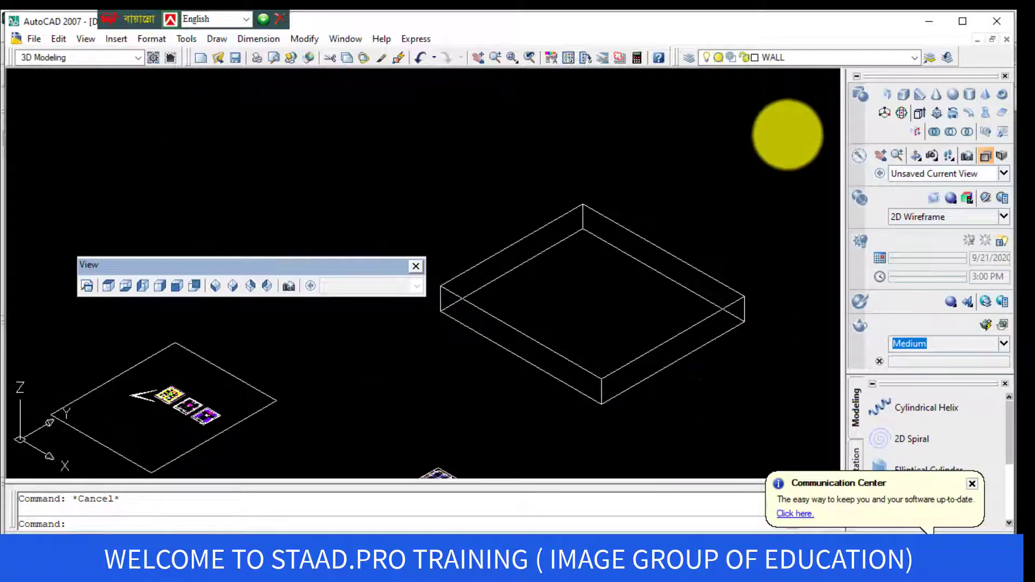
click(787, 134)
click(479, 391)
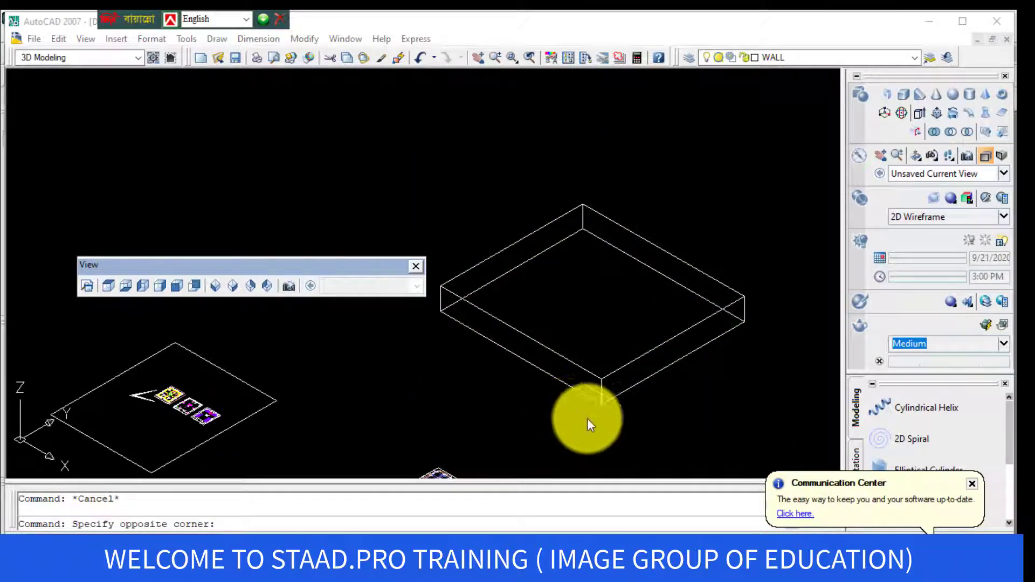
click(708, 399)
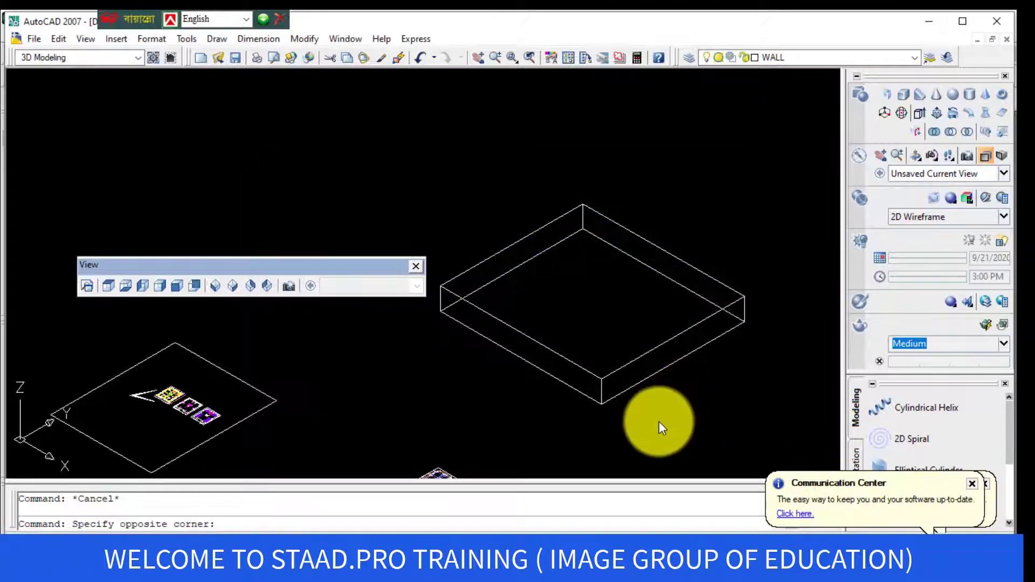
key(Delete)
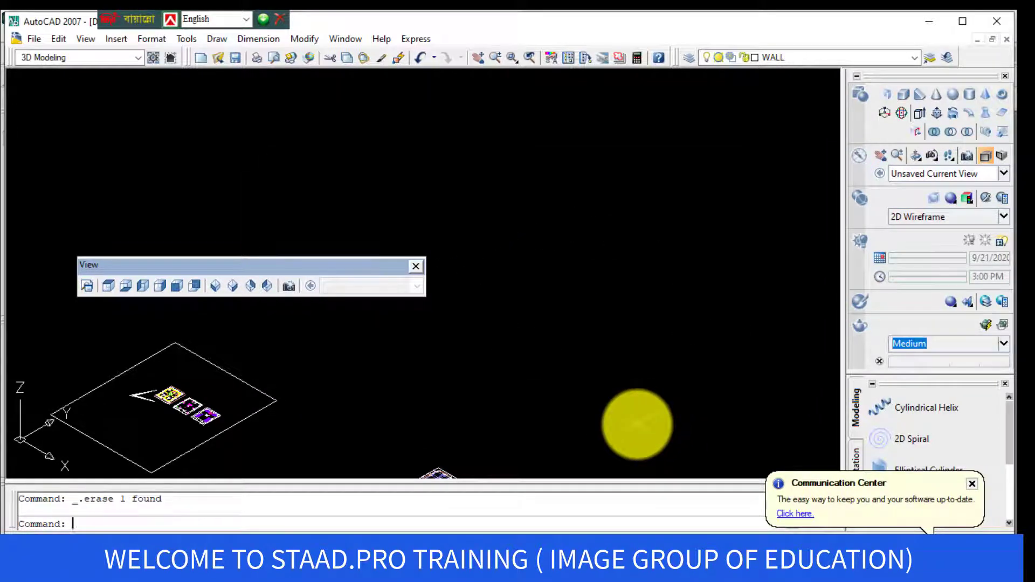
- Draw a smaller base rectangle of about 150' by 129' in the empty area of the isometric view
key(Return)
click(588, 366)
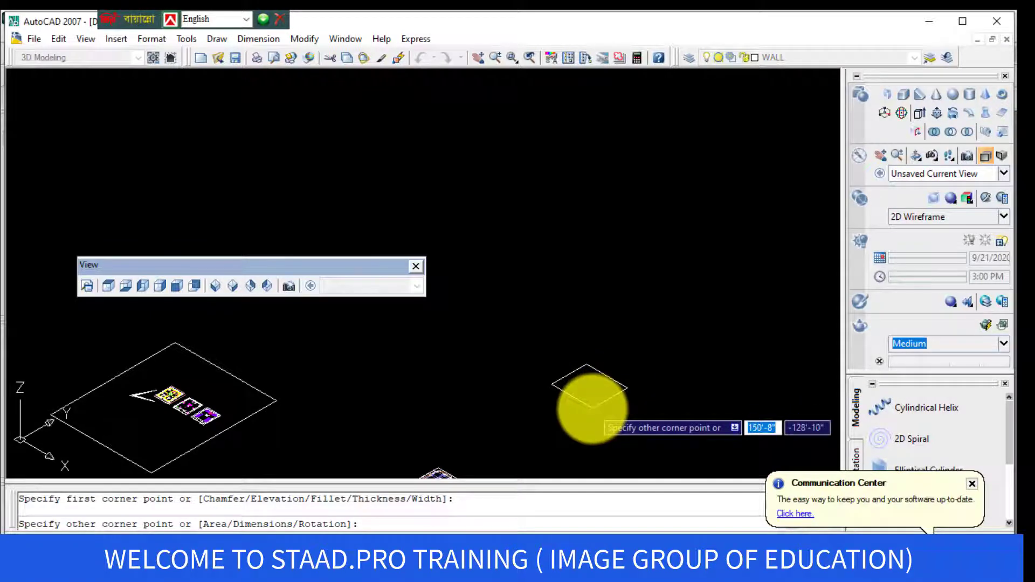
click(591, 408)
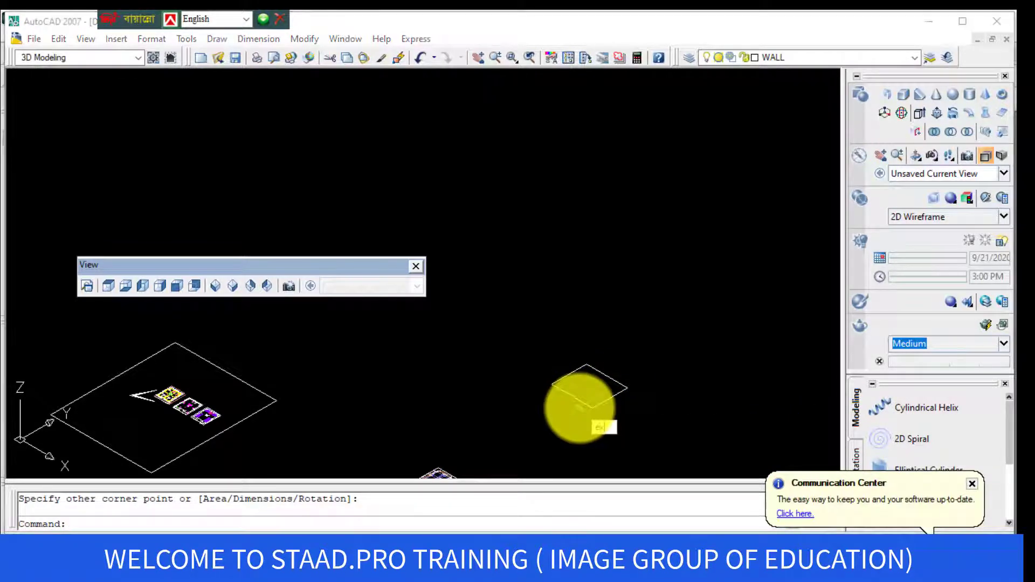
- Extrude the smaller rectangle to a height of 80'
text(ex)
key(Return)
click(574, 397)
key(Return)
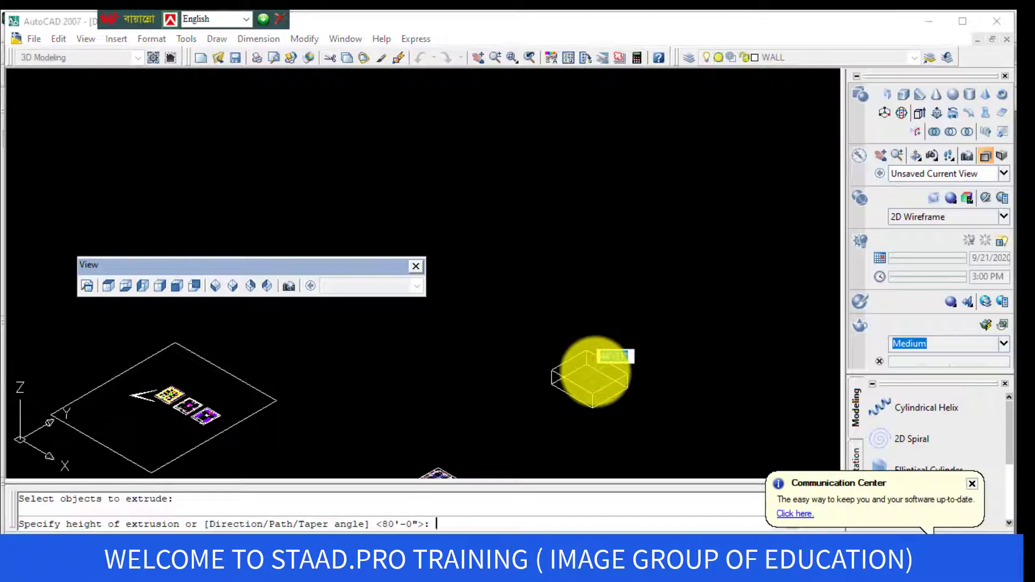
text(80')
key(Return)
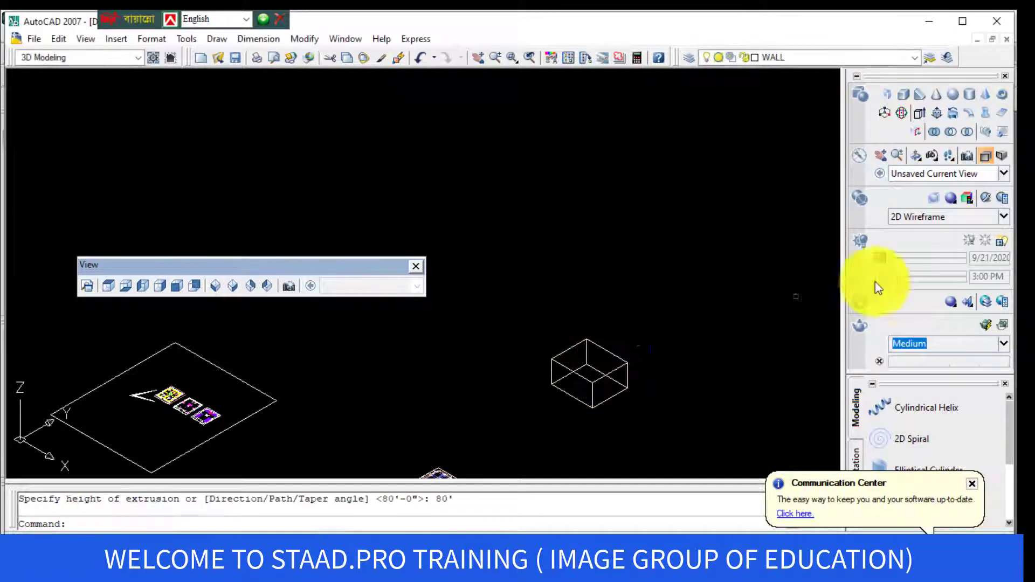
- Select the new block and stretch its top face upward by about 181' using its height grip
scroll(606, 379, up, 5)
scroll(555, 359, down, 2)
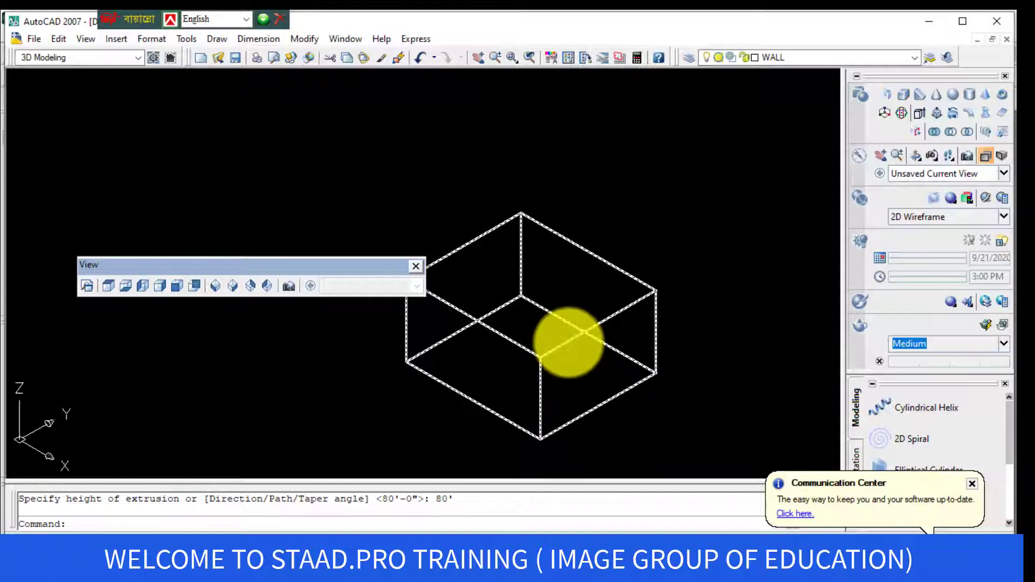
click(567, 351)
click(698, 395)
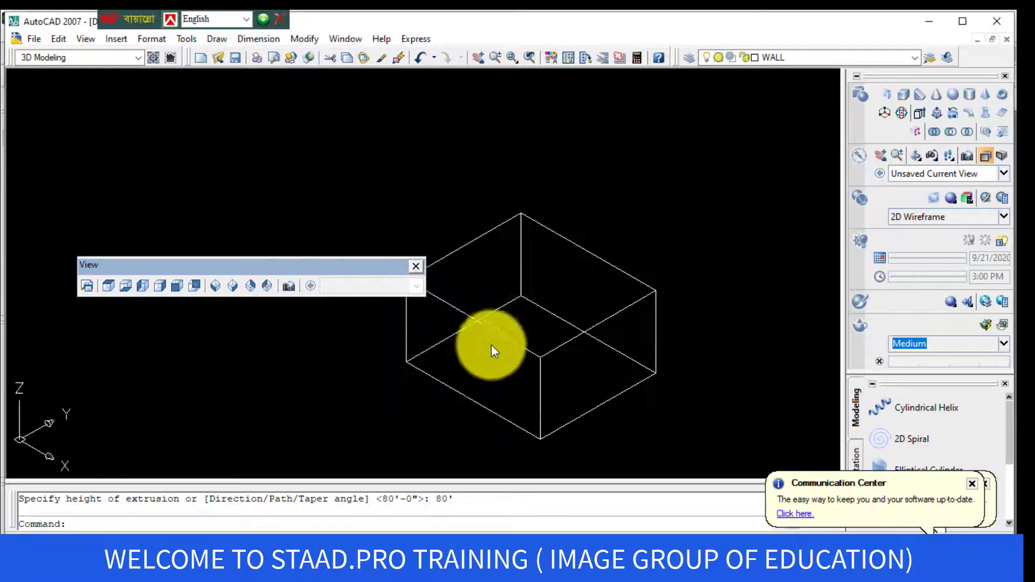
click(494, 349)
click(531, 282)
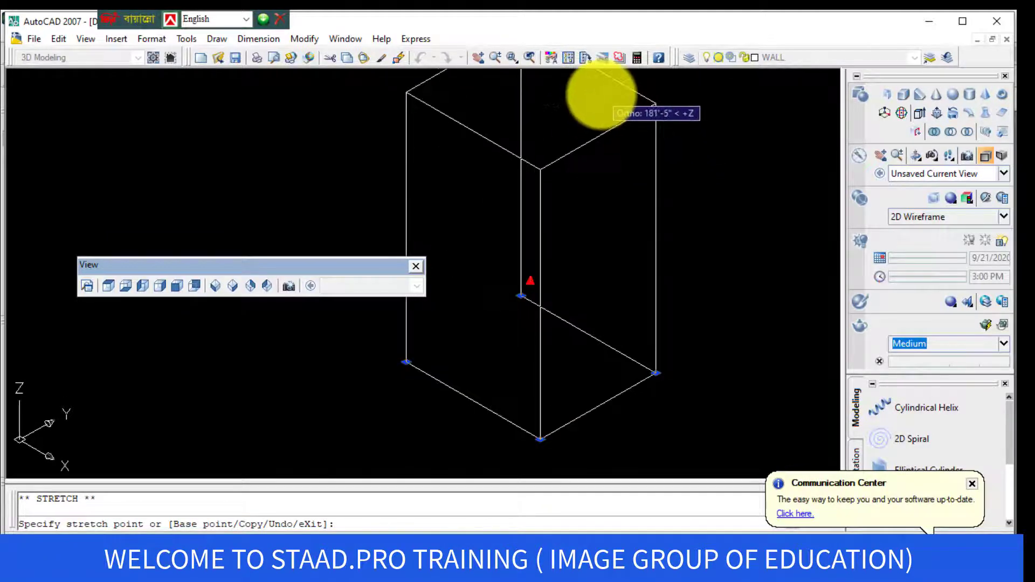
click(600, 96)
- Stretch the block's top face further upward to form a tall tower, and clear the selection
scroll(620, 243, down, 5)
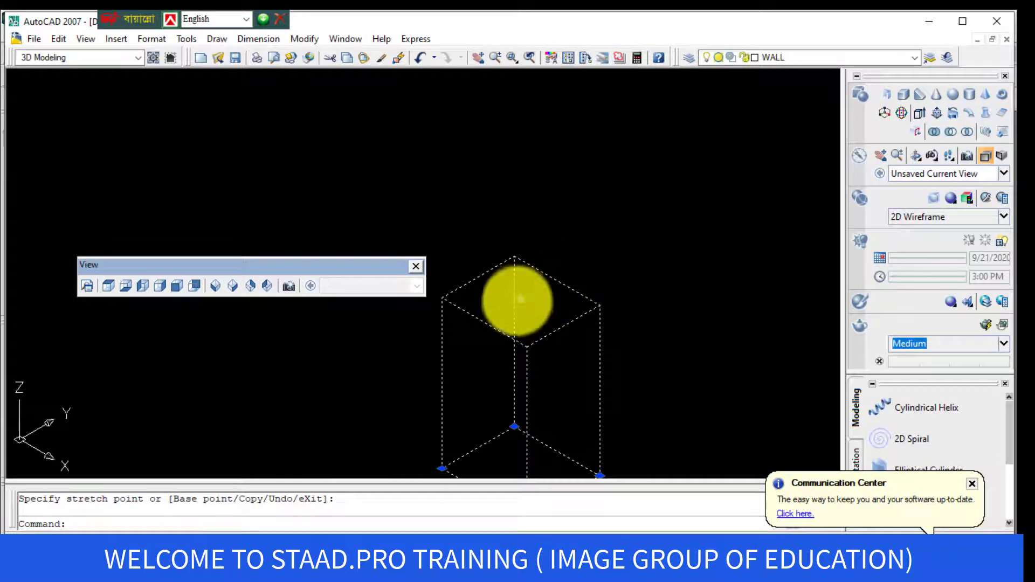
click(521, 298)
click(514, 139)
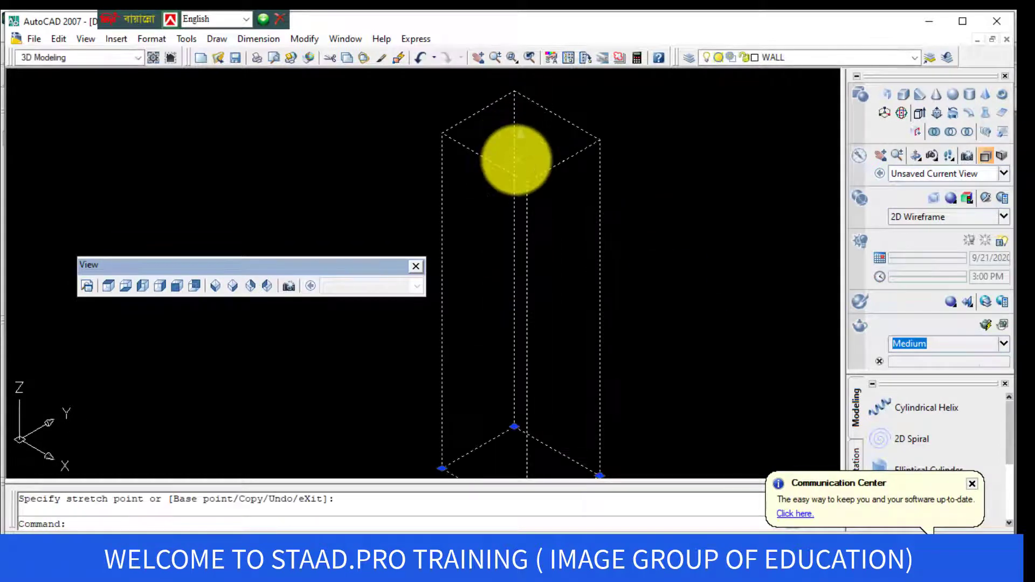
key(Escape)
scroll(596, 180, down, 5)
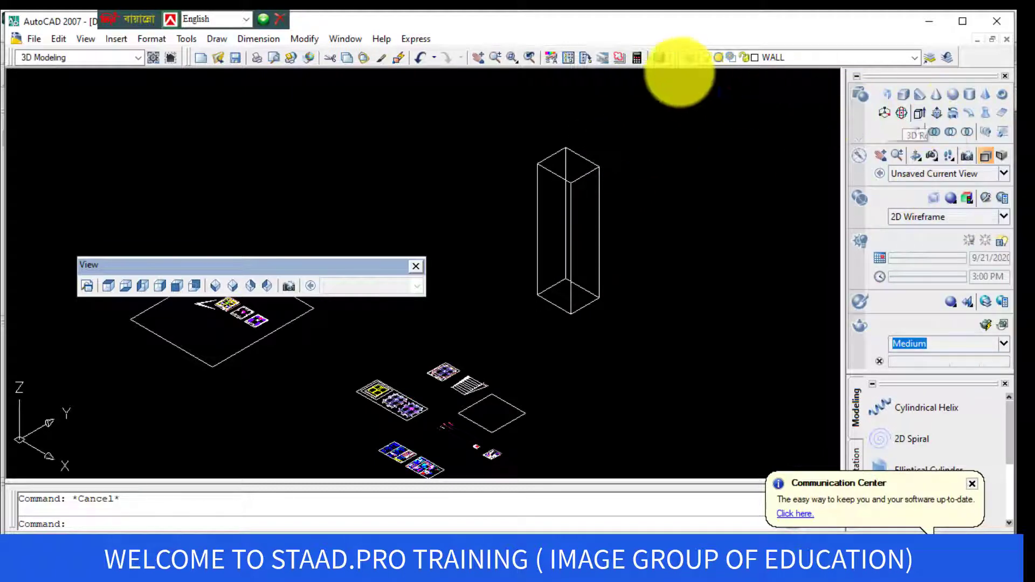
- Display the Styles toolbar and close the floating View toolbar
right_click(622, 53)
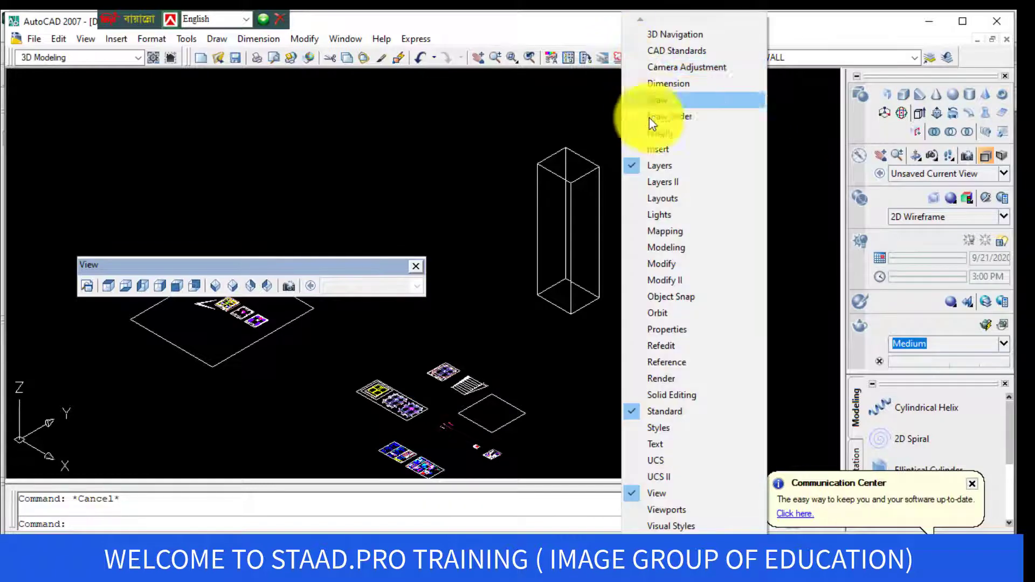
click(691, 429)
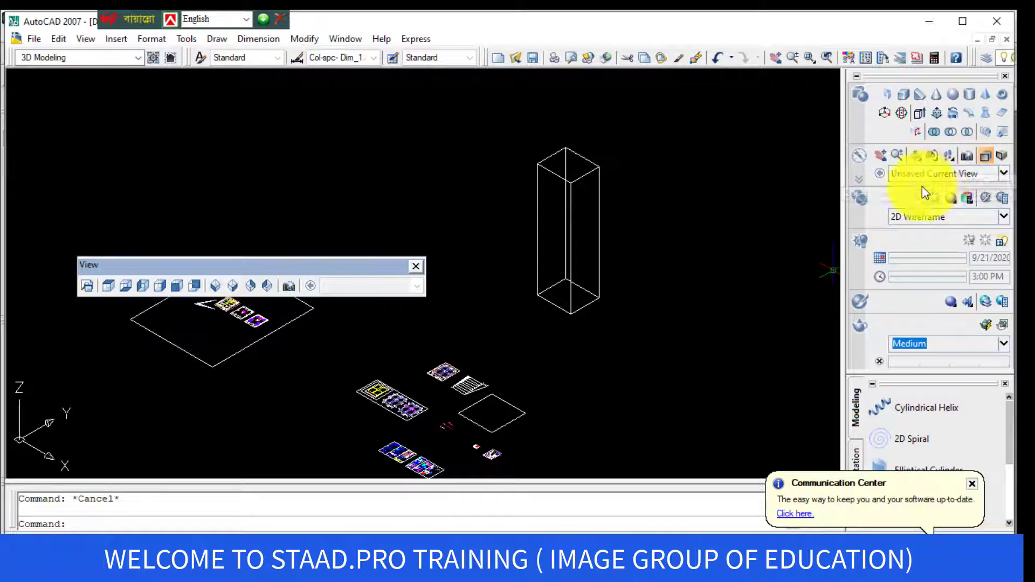
click(417, 267)
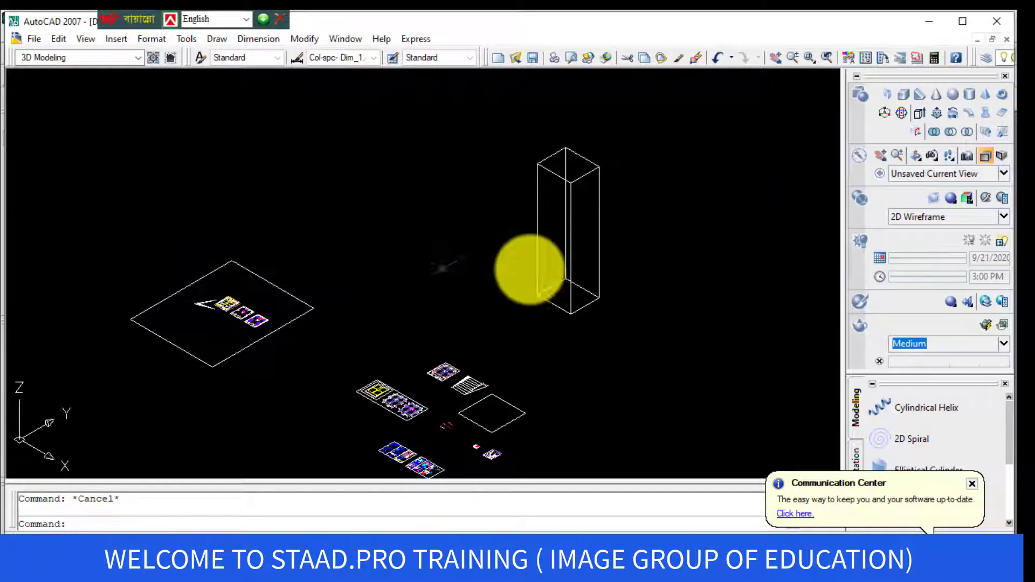
- Switch the isometric drawing view to perspective projection
click(1003, 159)
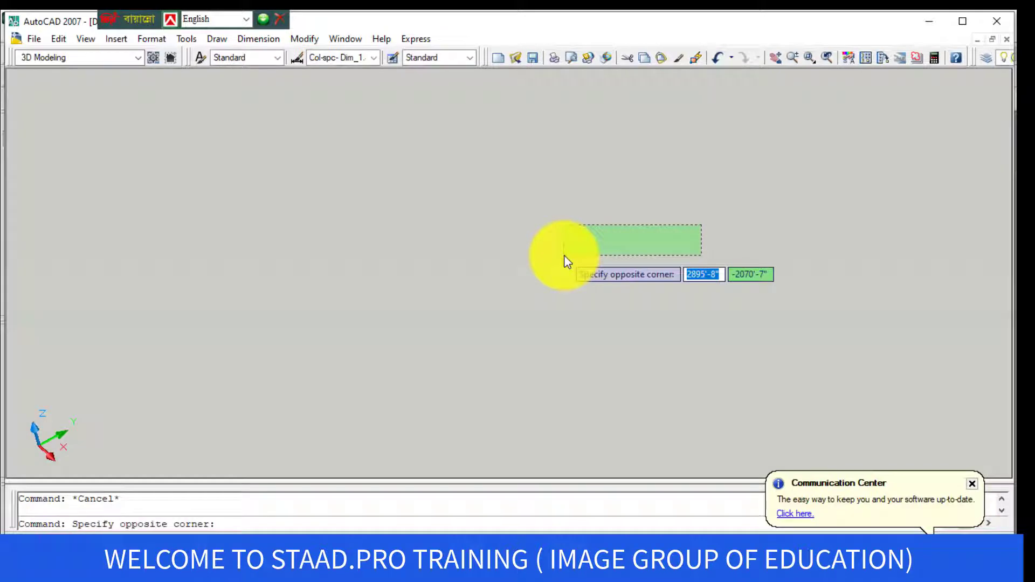
click(531, 293)
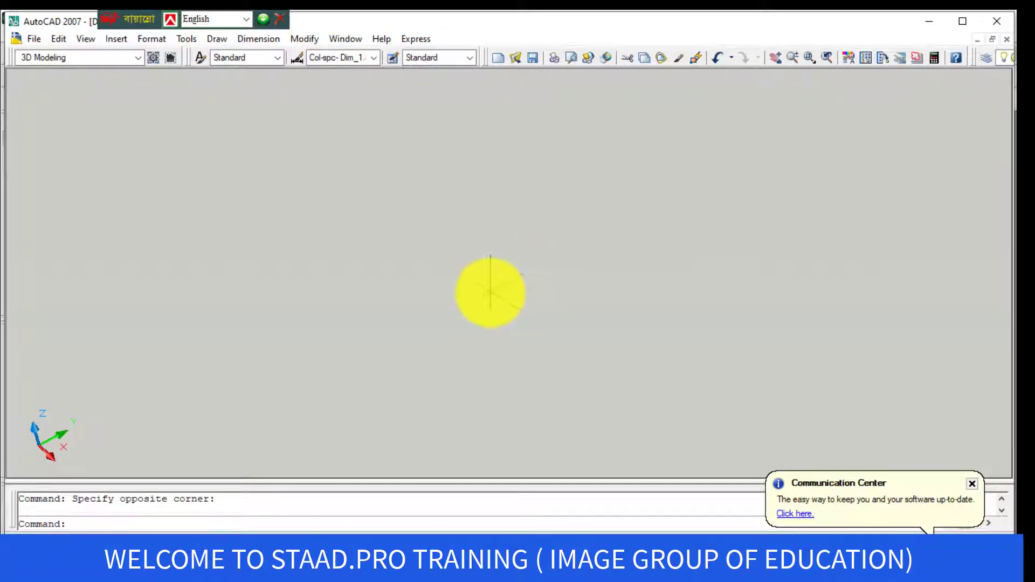
scroll(261, 289, down, 3)
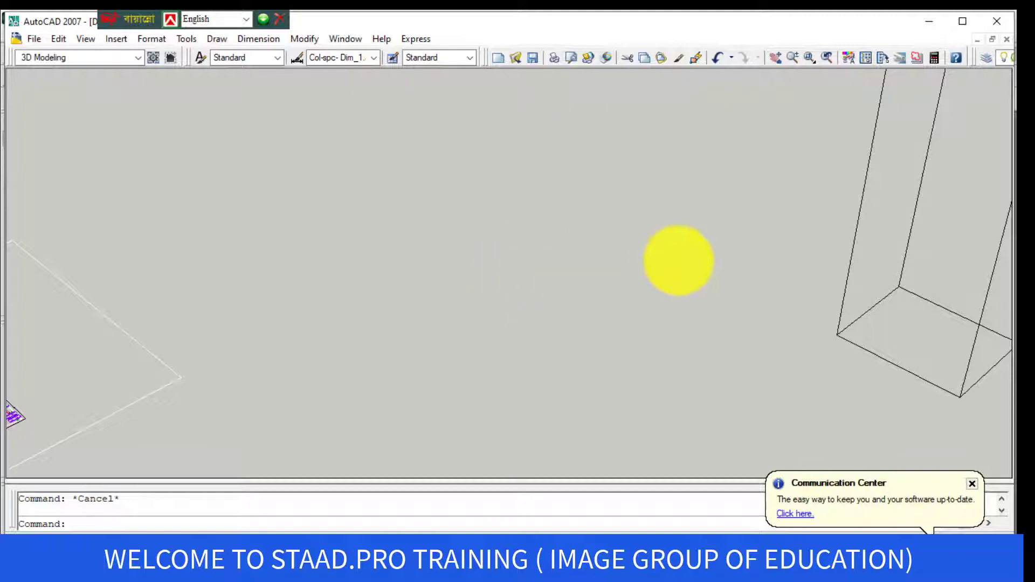
scroll(571, 275, down, 2)
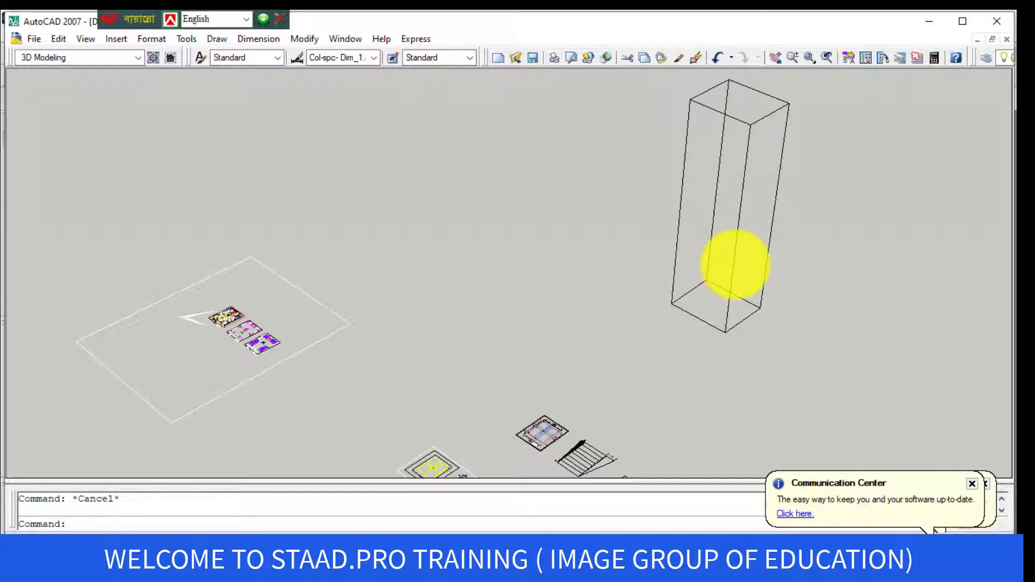
scroll(735, 265, down, 3)
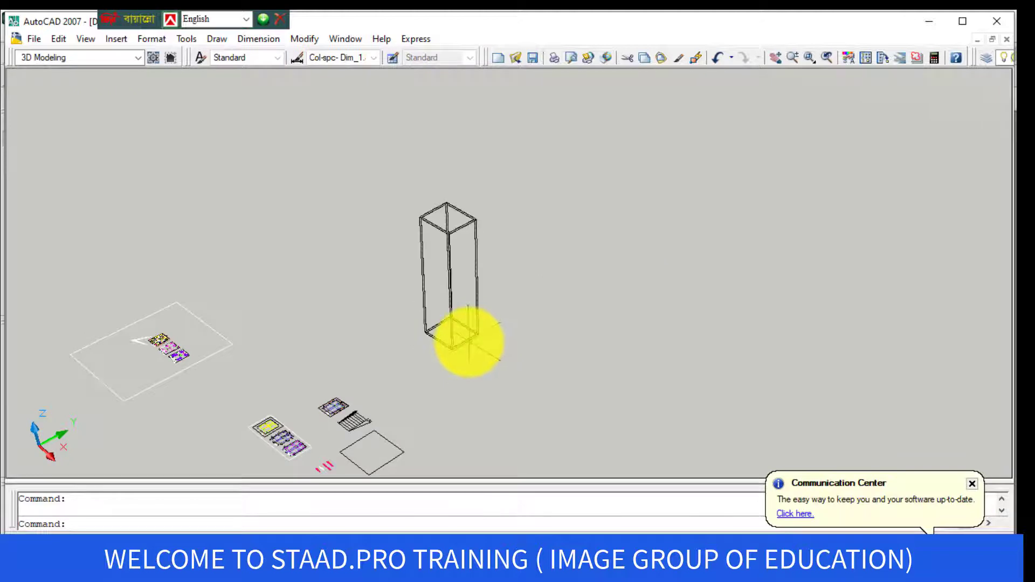
- Select the tower and stretch its two base corners on the +X side outward by about 550' along X
ctrl+click(474, 353)
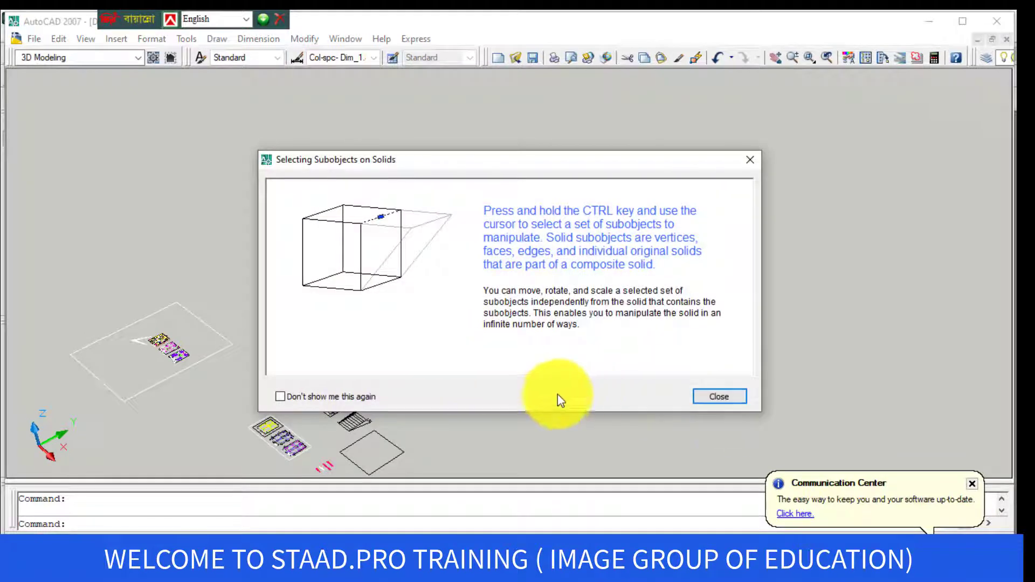
click(711, 397)
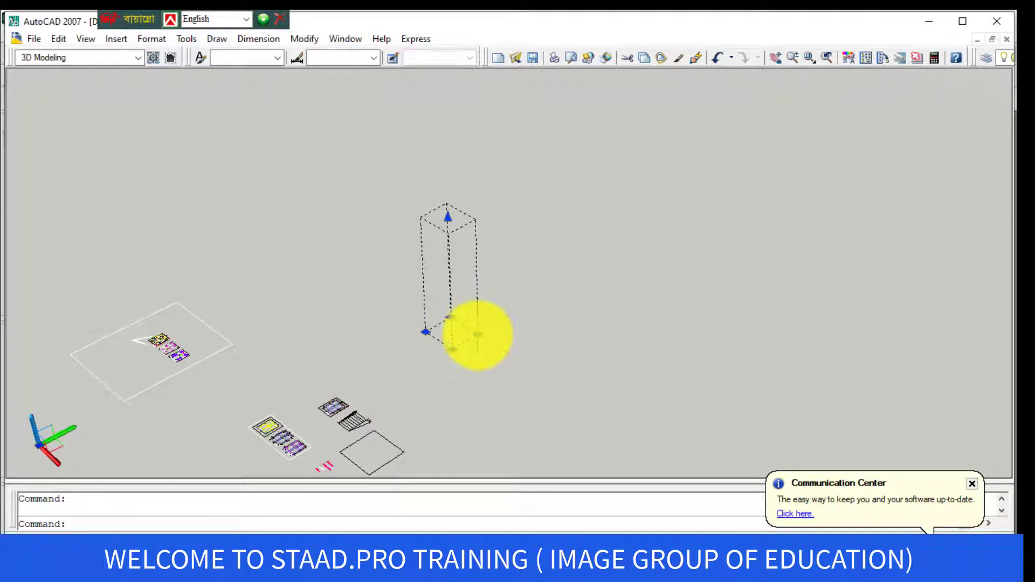
click(478, 335)
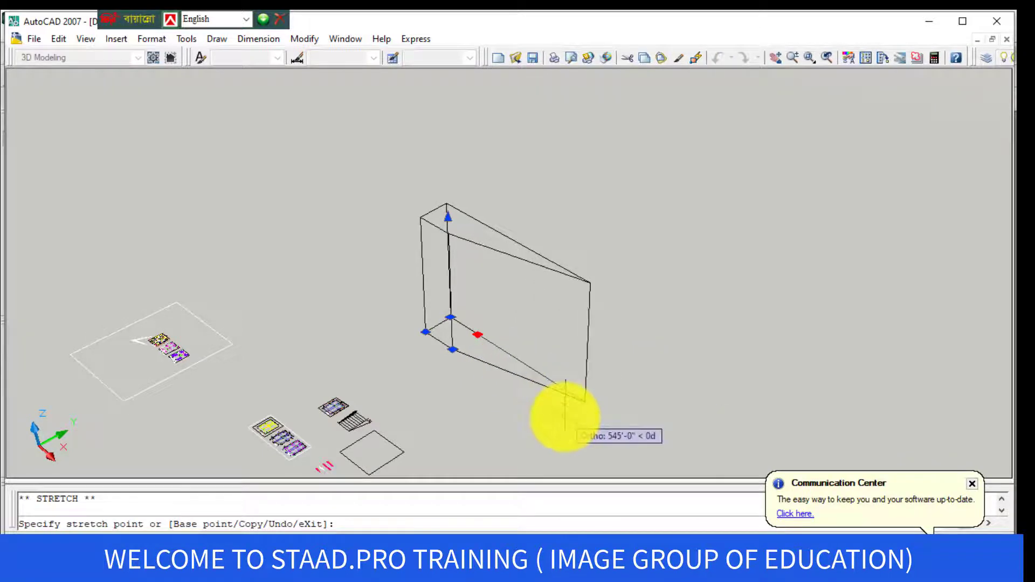
click(586, 402)
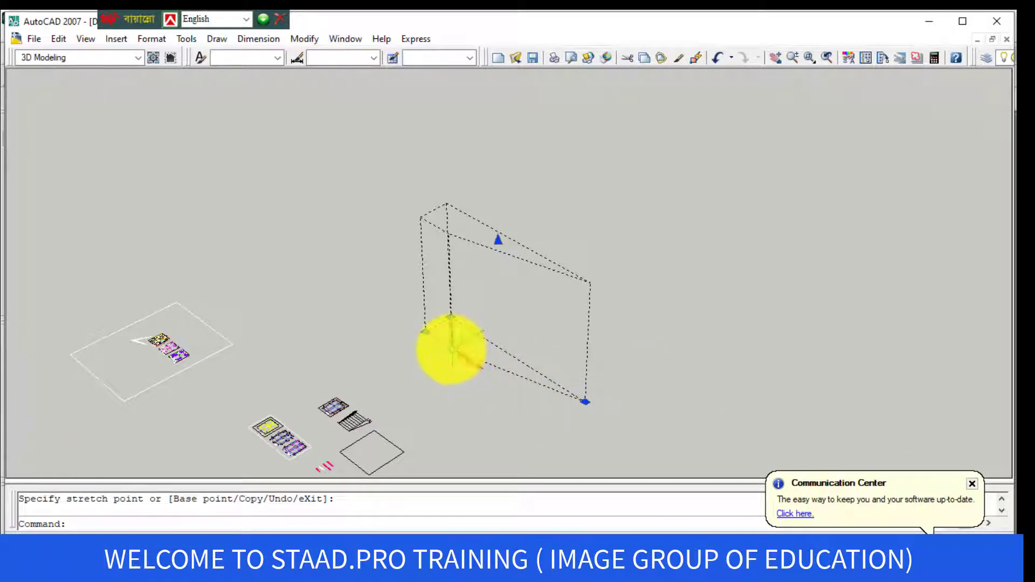
click(453, 349)
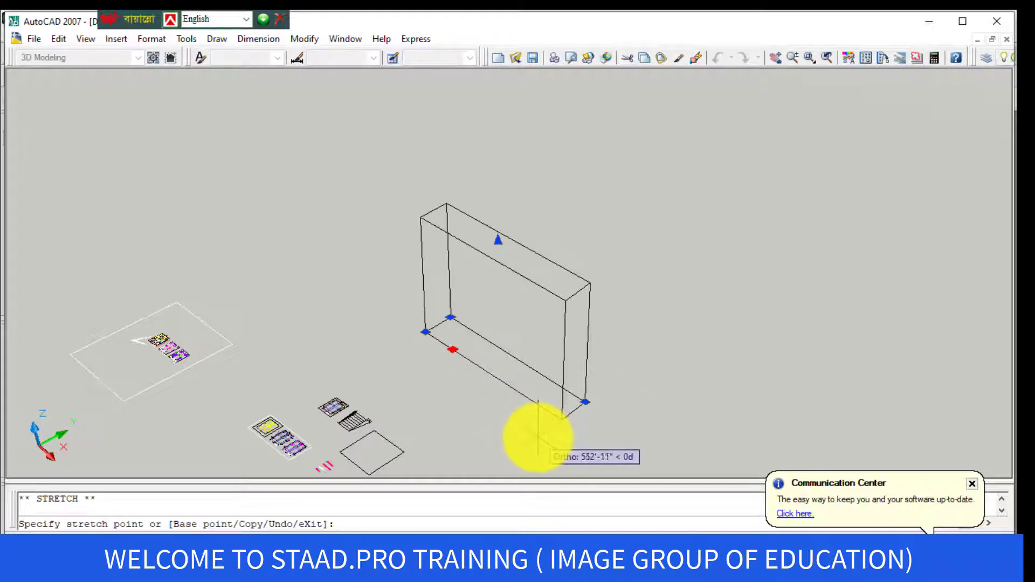
click(529, 429)
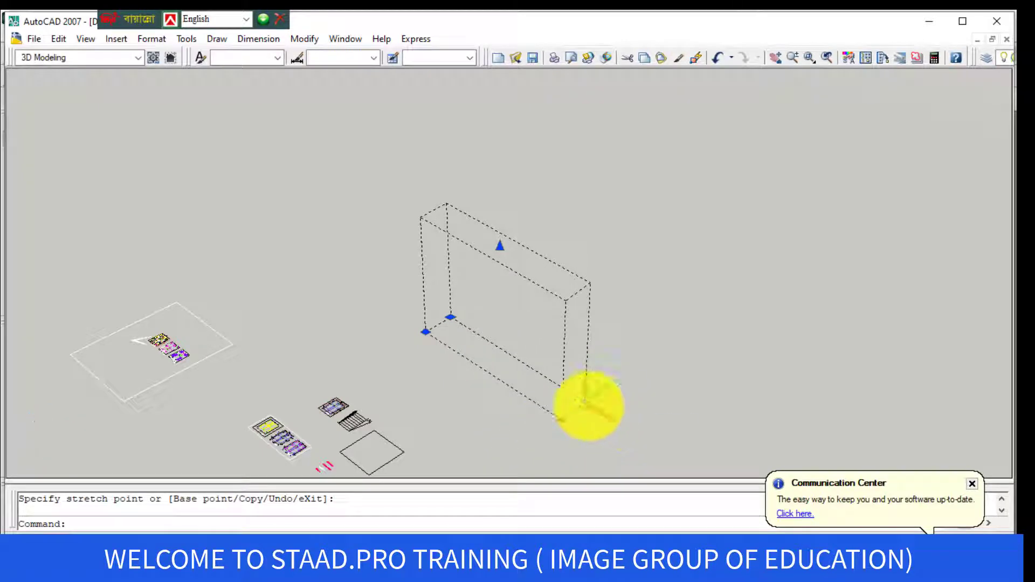
- Widen the block by stretching its two rear base corners about 262' along the Y direction, and clear the selection
click(586, 402)
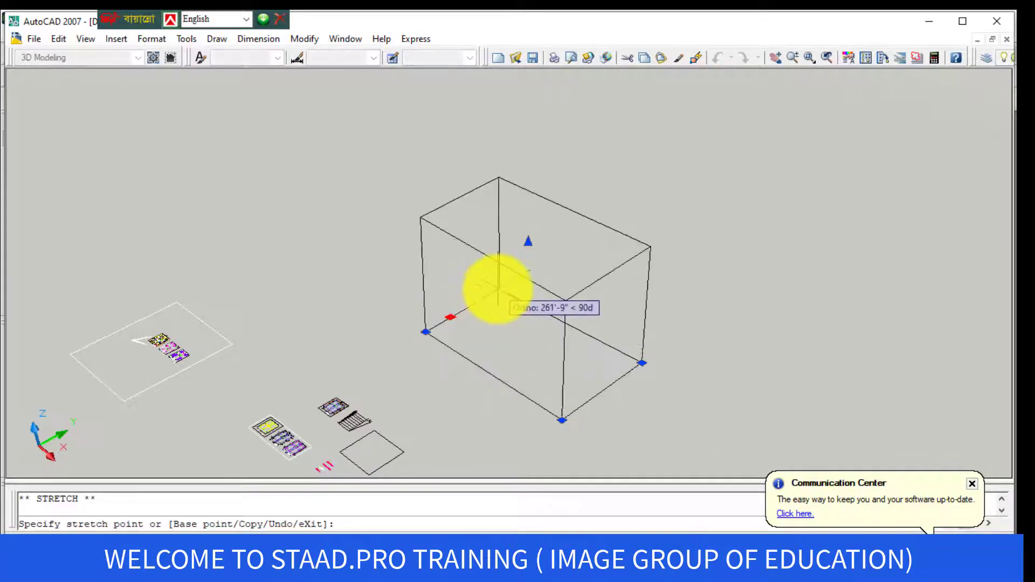
click(501, 285)
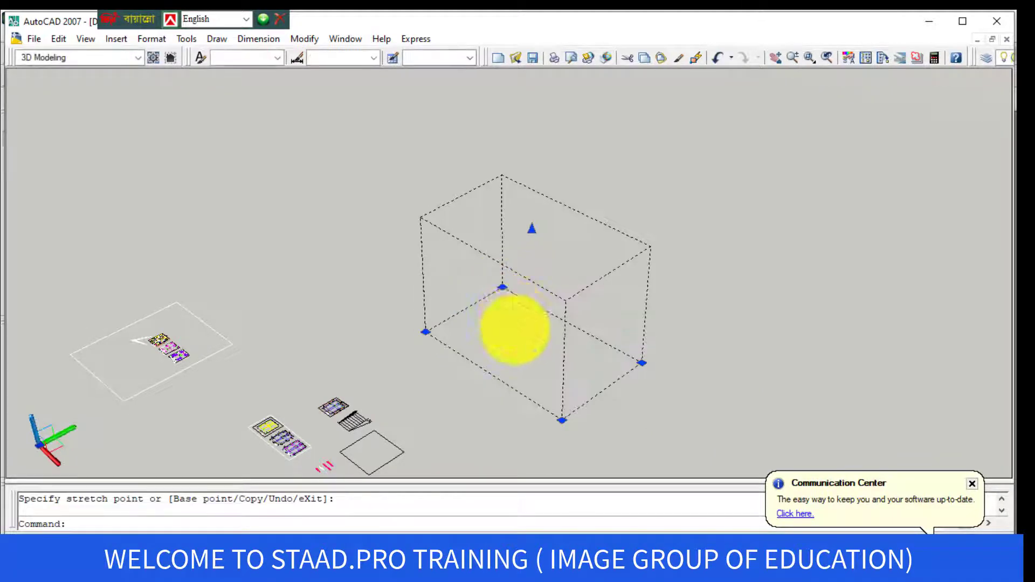
key(Escape)
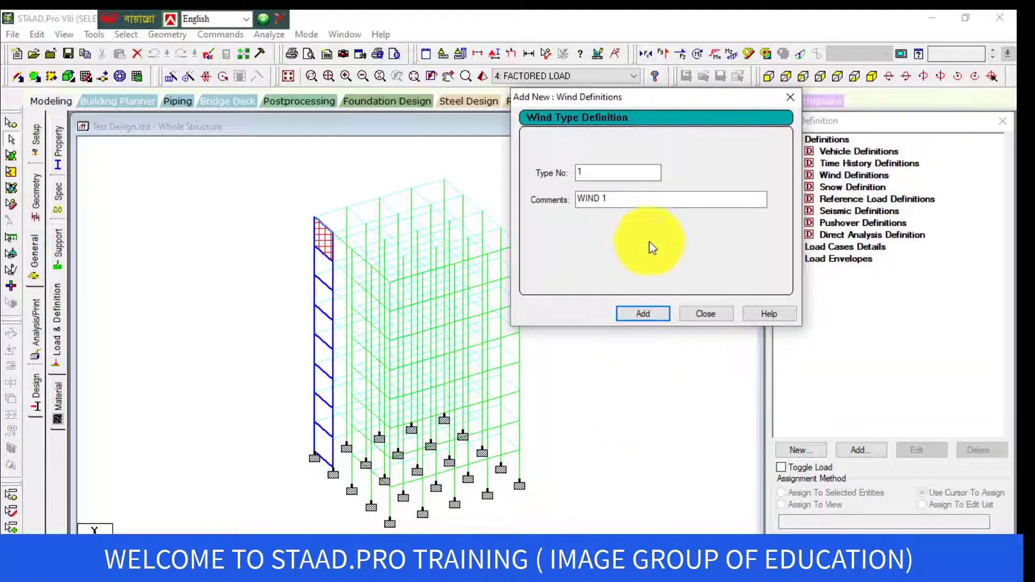
- Add wind type definition 1 with the comment WIND-X and agree to delete the existing result files
click(636, 201)
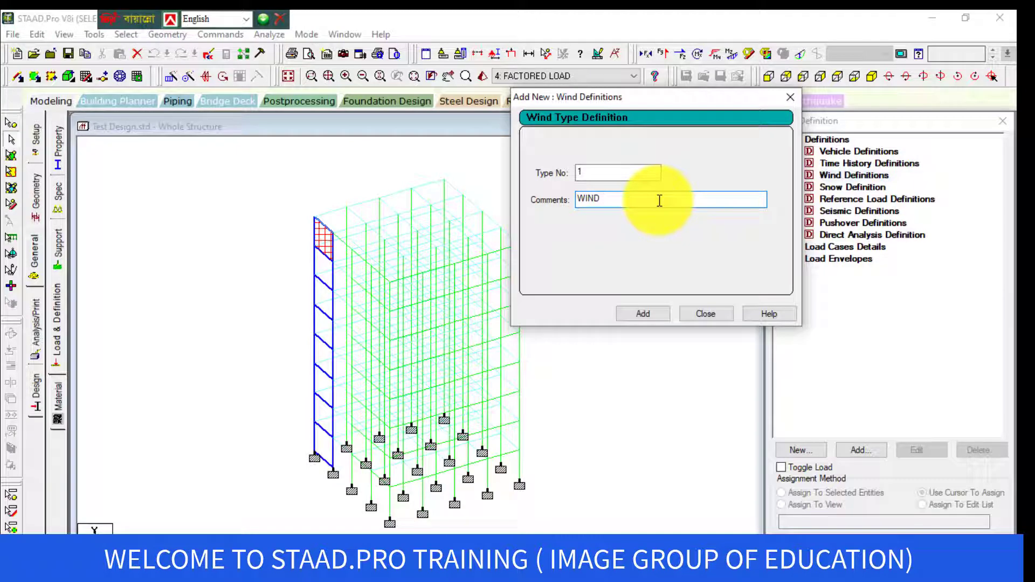
text(X)
key(BackSpace)
text(-X)
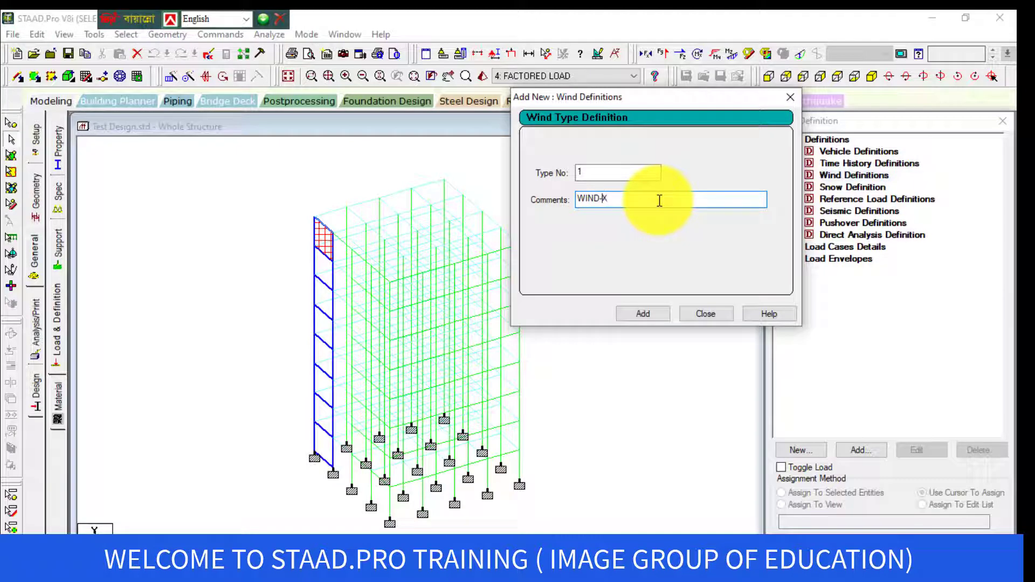
click(642, 314)
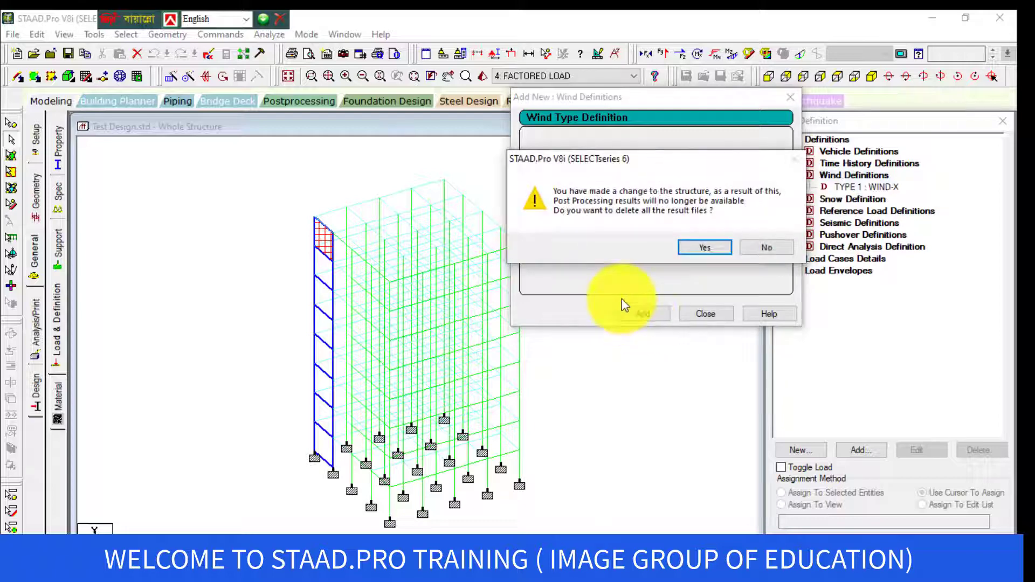
click(704, 249)
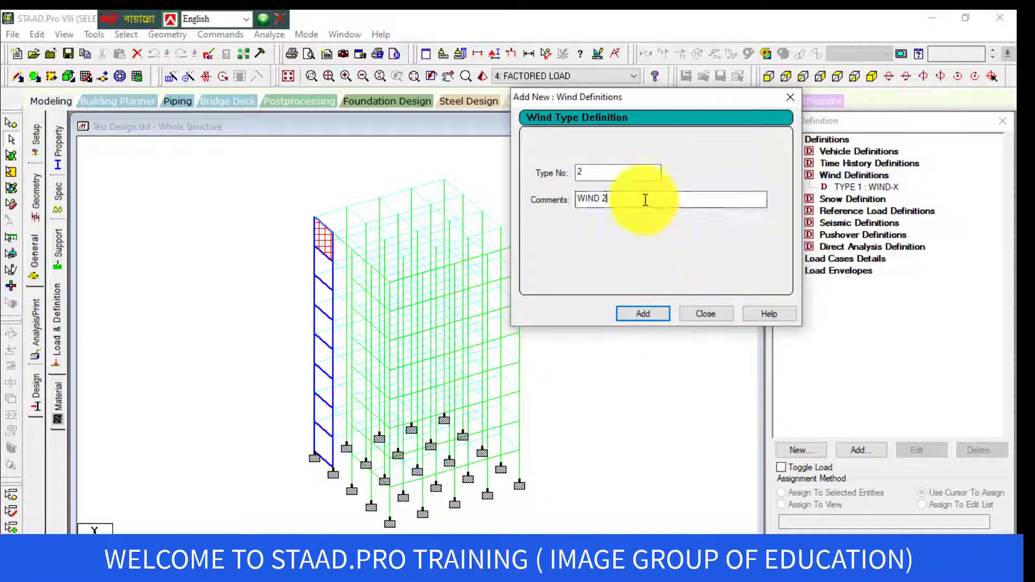
- Add wind type definition 2 with the comment WIND -Z and close the wind type dialog
key(BackSpace)
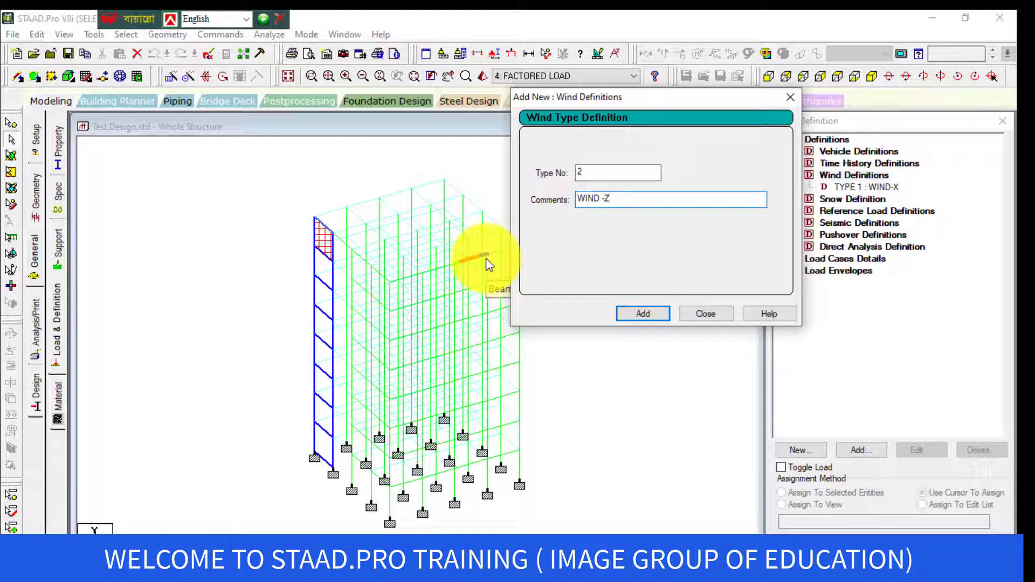
click(640, 313)
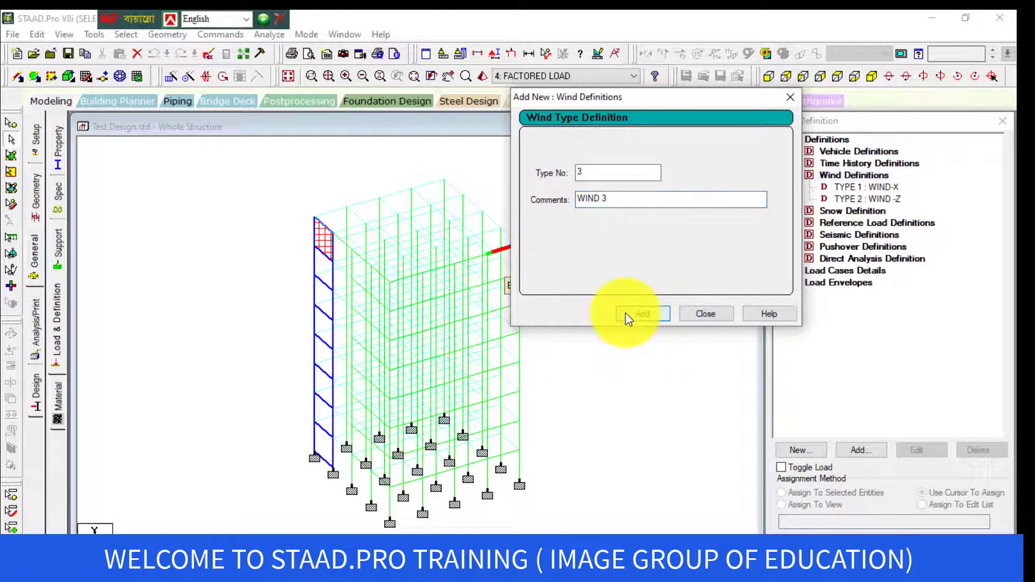
click(704, 314)
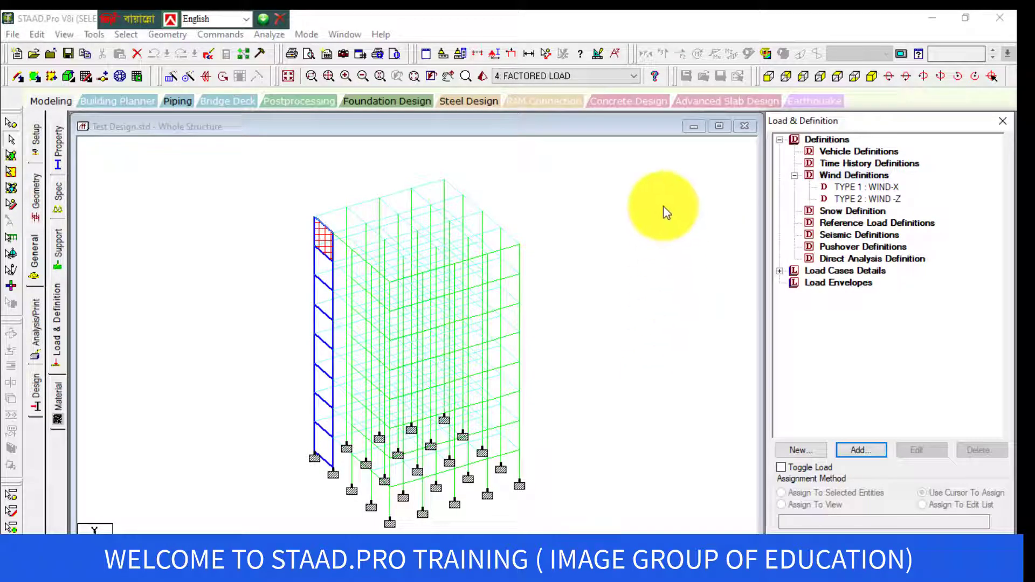
- Add an exposure with factor 1 to the WIND-X definition and open its intensity table
click(864, 198)
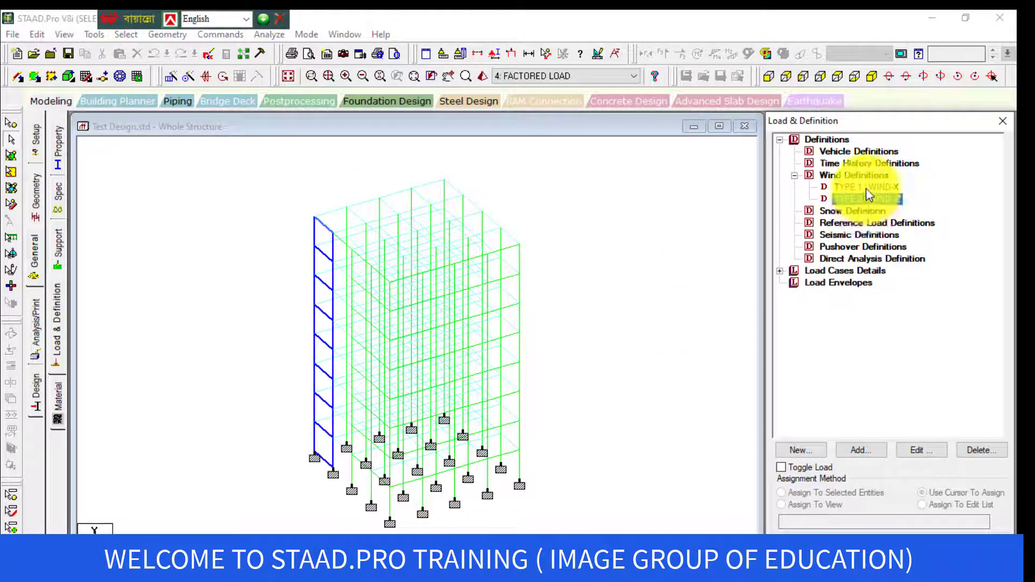
click(866, 187)
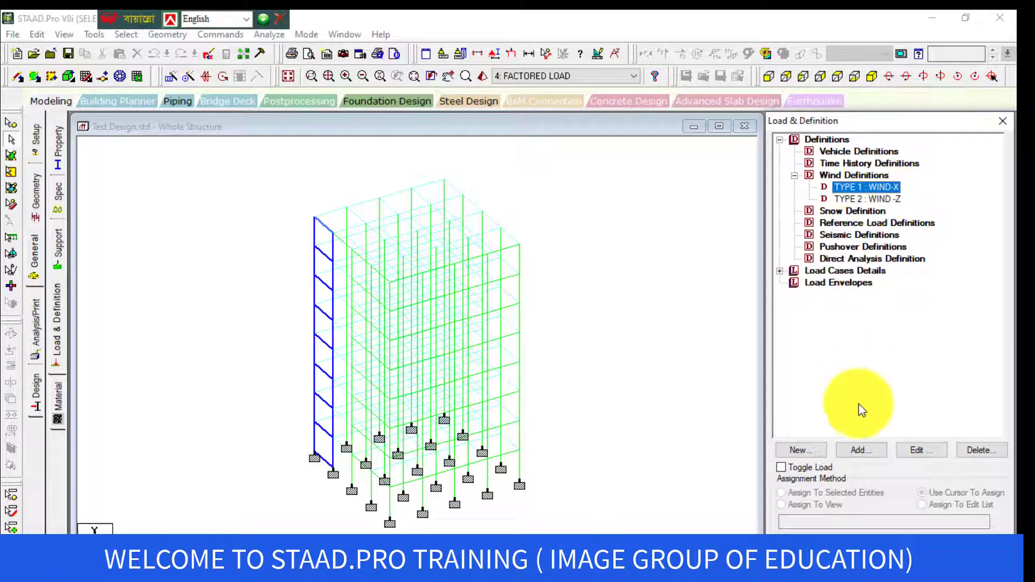
click(852, 452)
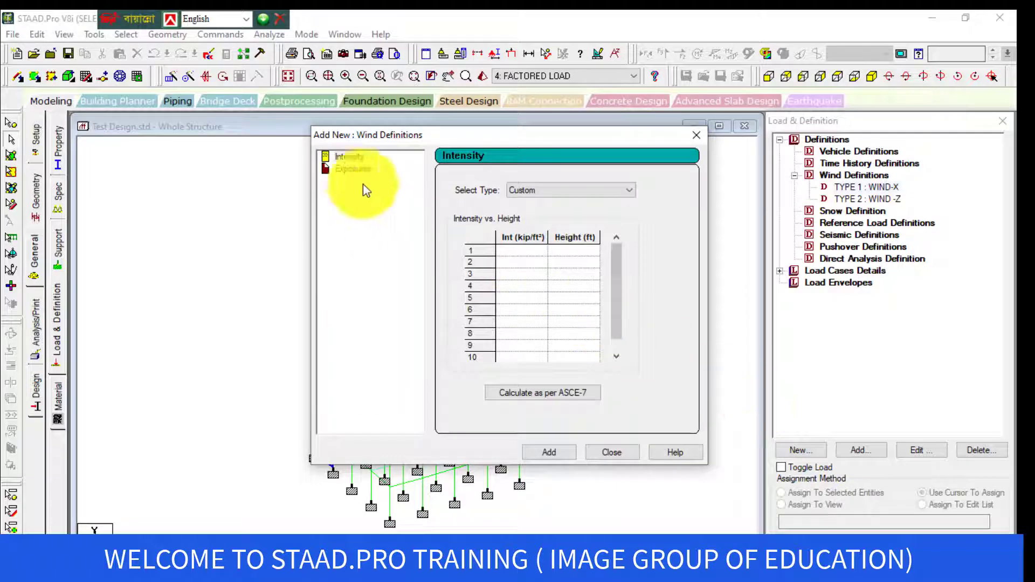
click(347, 158)
click(351, 172)
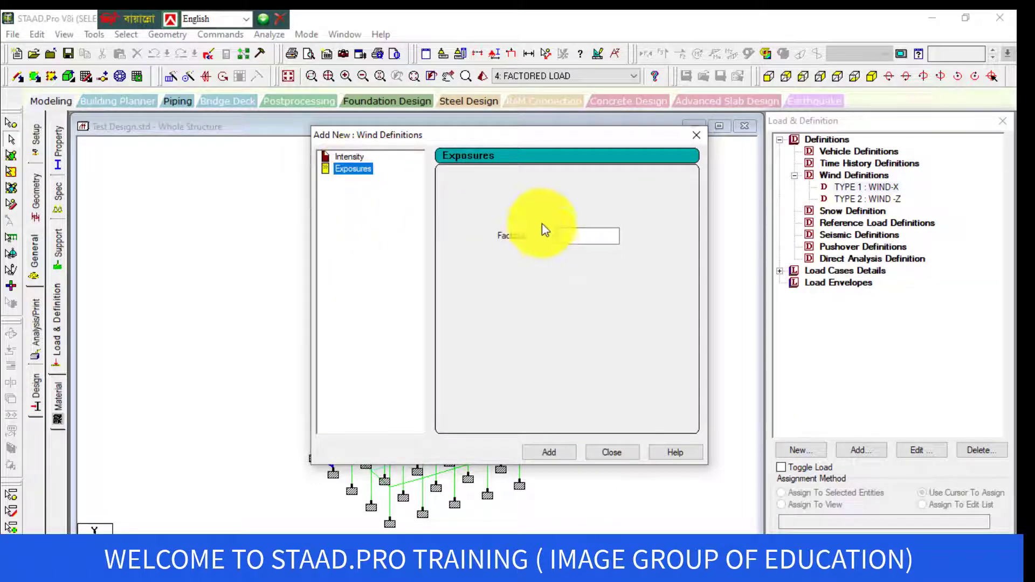
drag(586, 238, 506, 241)
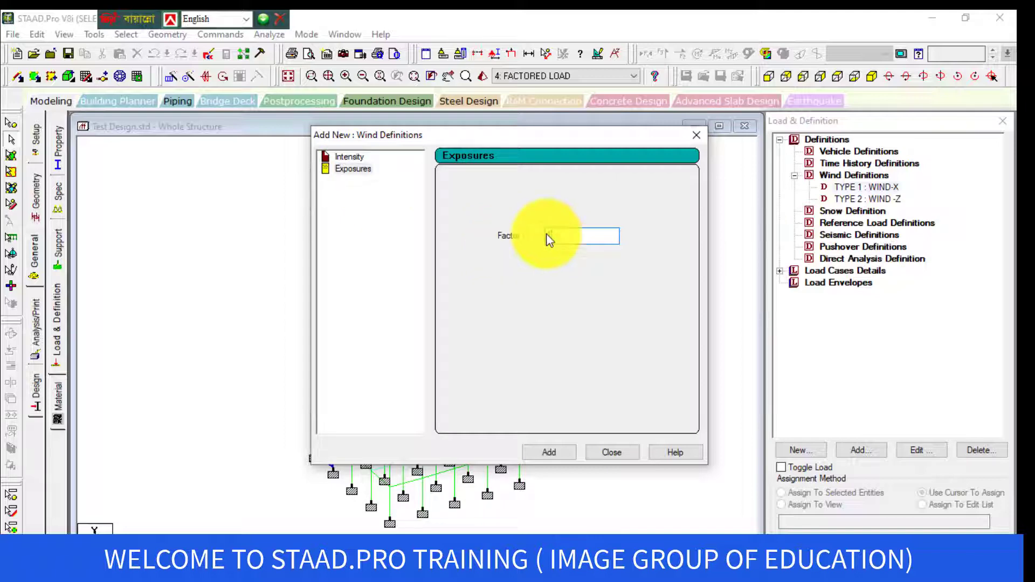
click(549, 452)
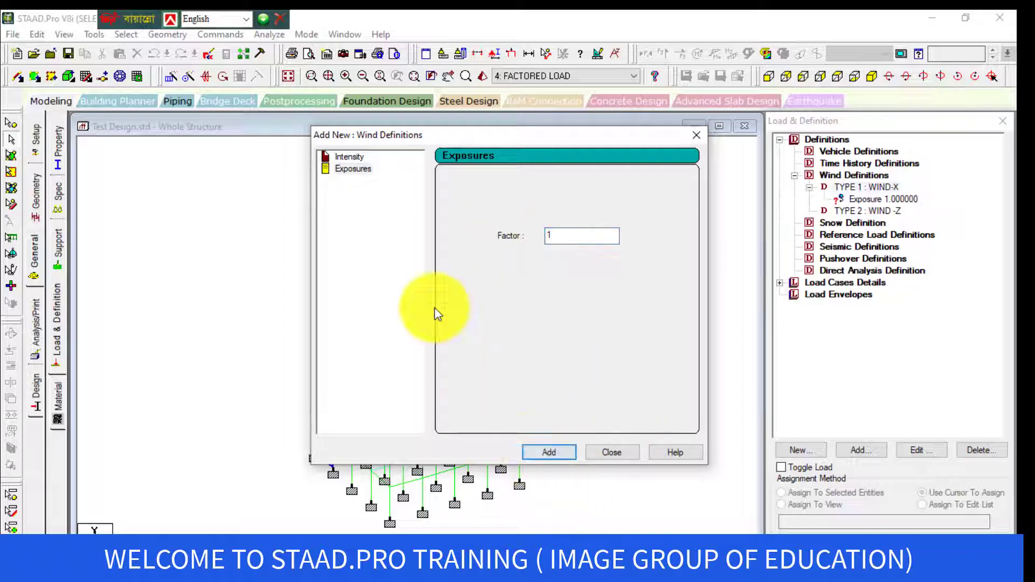
click(348, 157)
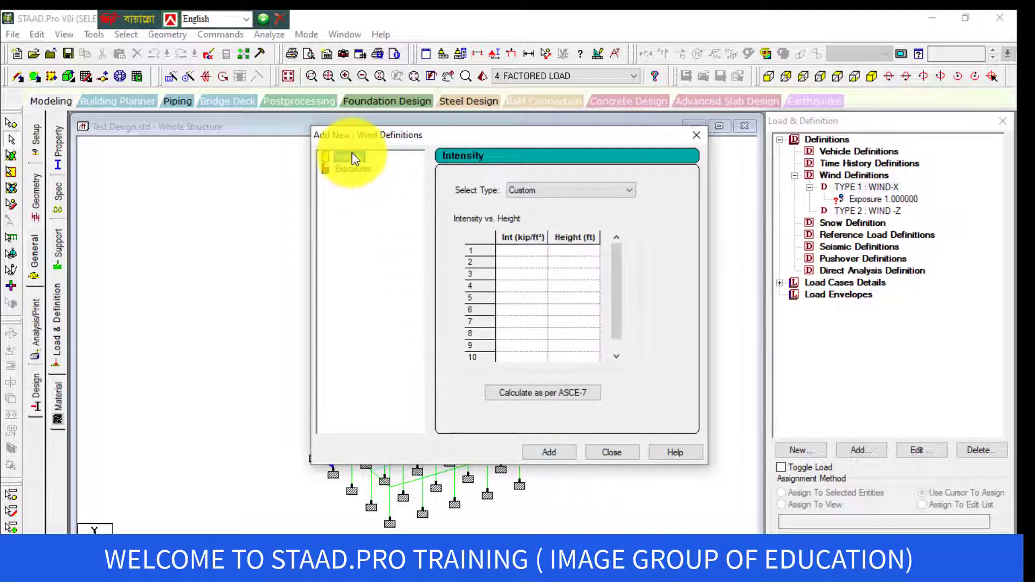
click(521, 253)
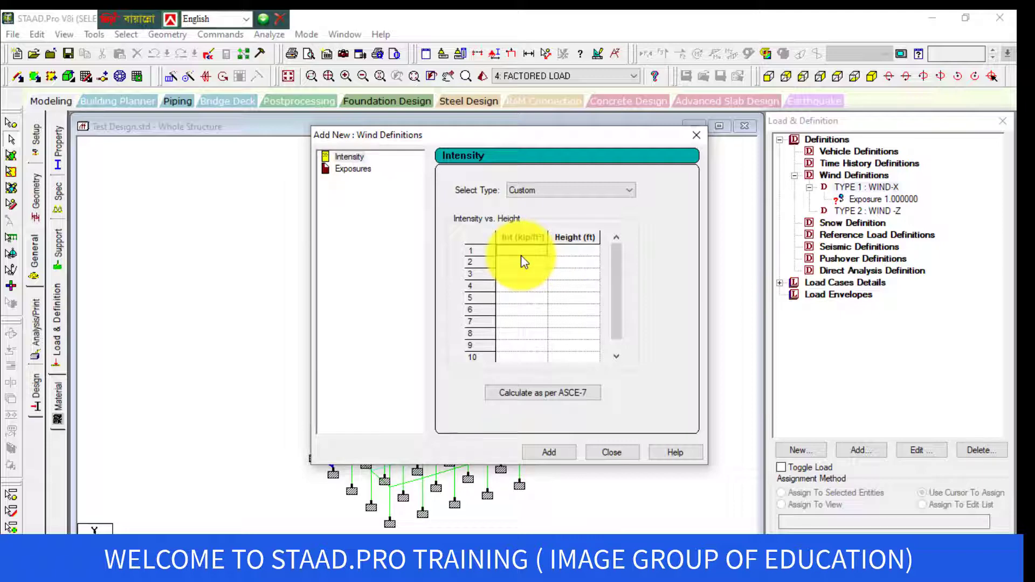
- Try the SNiP 2.01.07-2011 and SNiP 2.01.07-85 intensity types and return to the Custom type
click(627, 192)
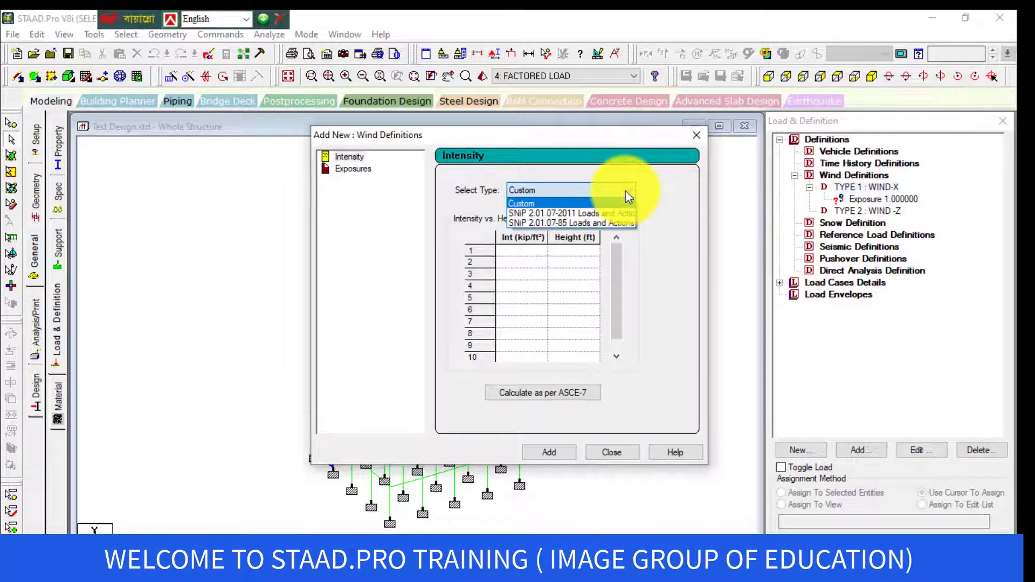
click(599, 215)
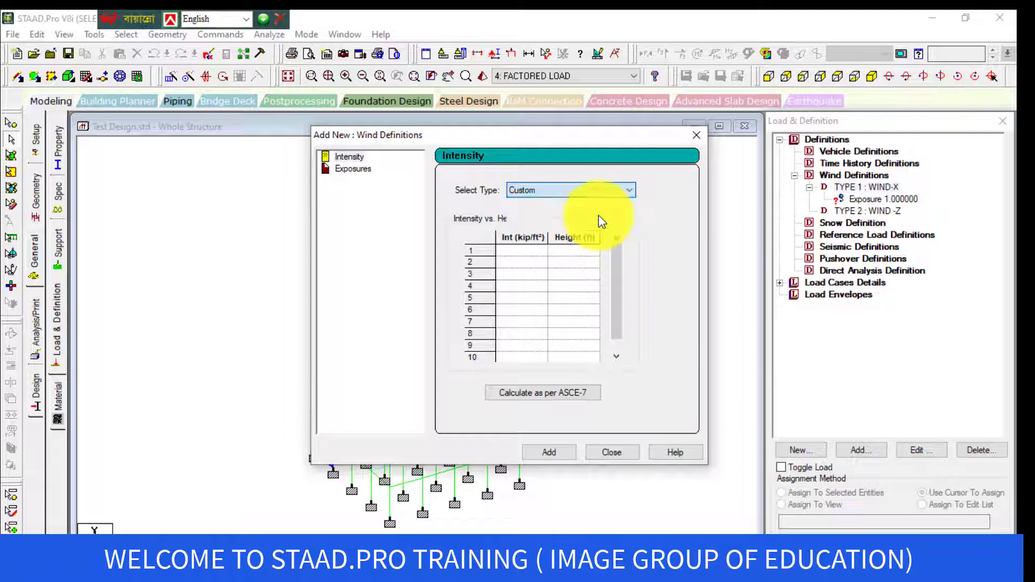
click(634, 190)
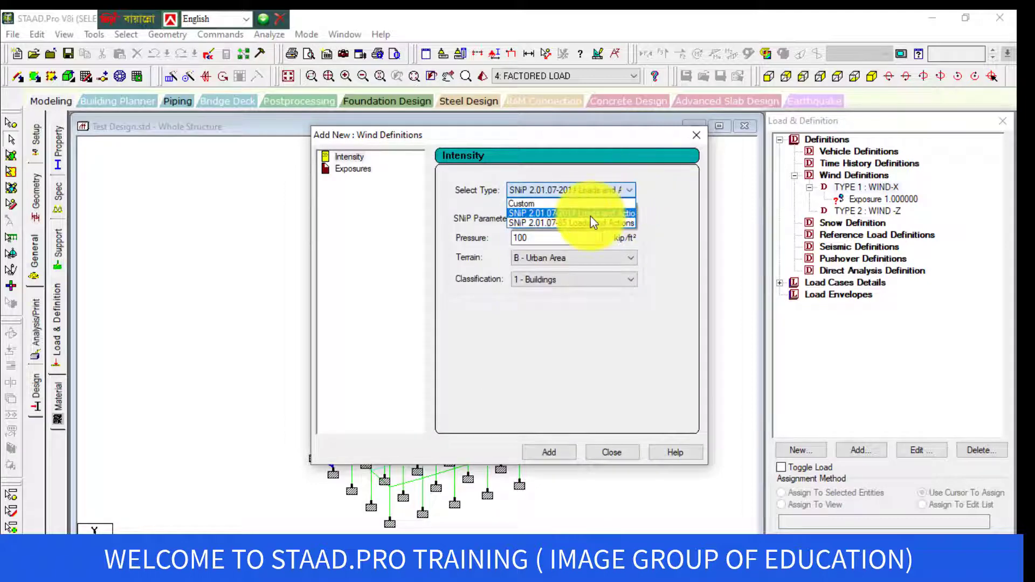
click(588, 216)
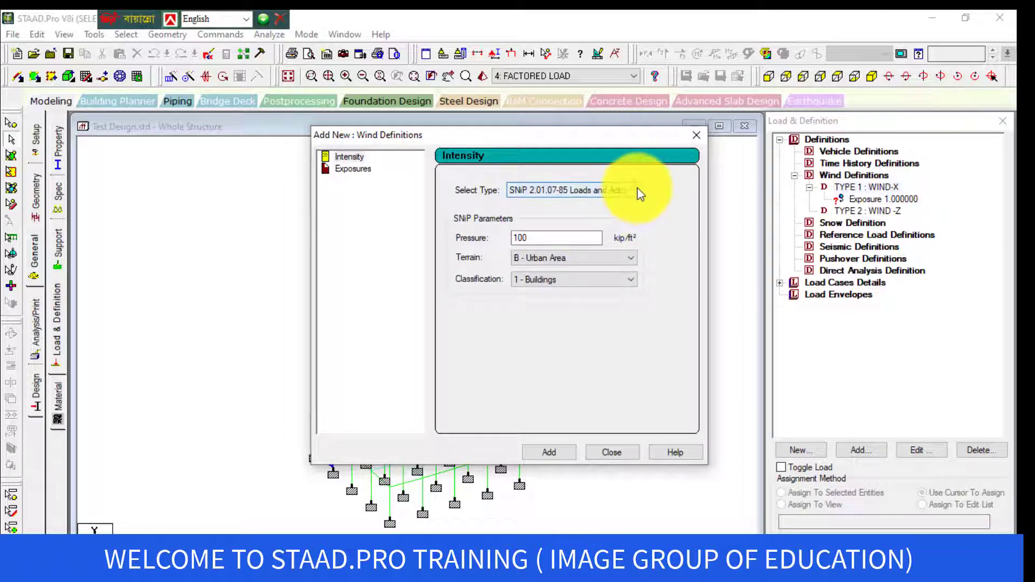
click(632, 188)
click(593, 202)
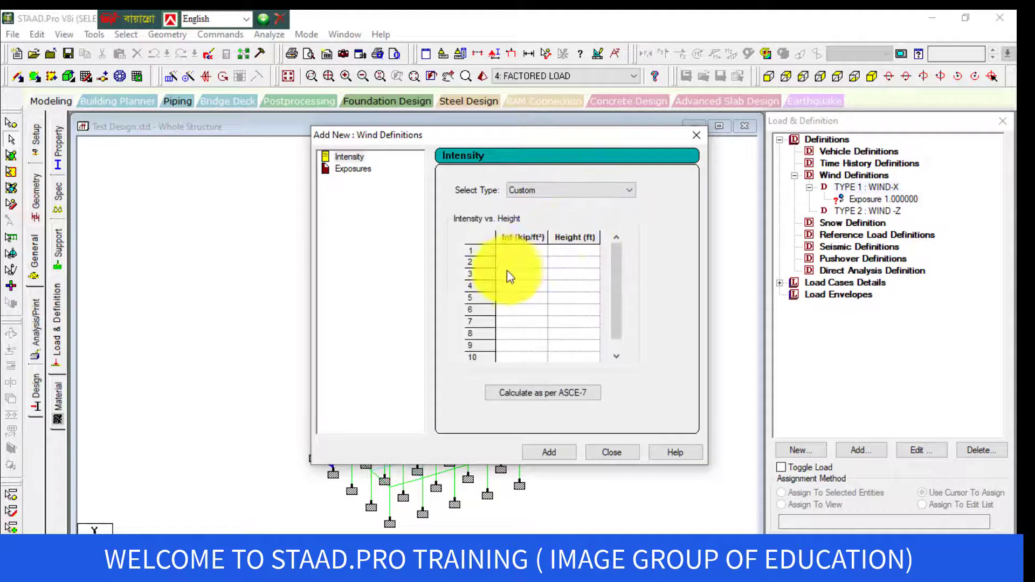
- Fill the height column of the Custom intensity table with 10 to 80 ft in 10 ft increments, rows 1 to 8
click(517, 255)
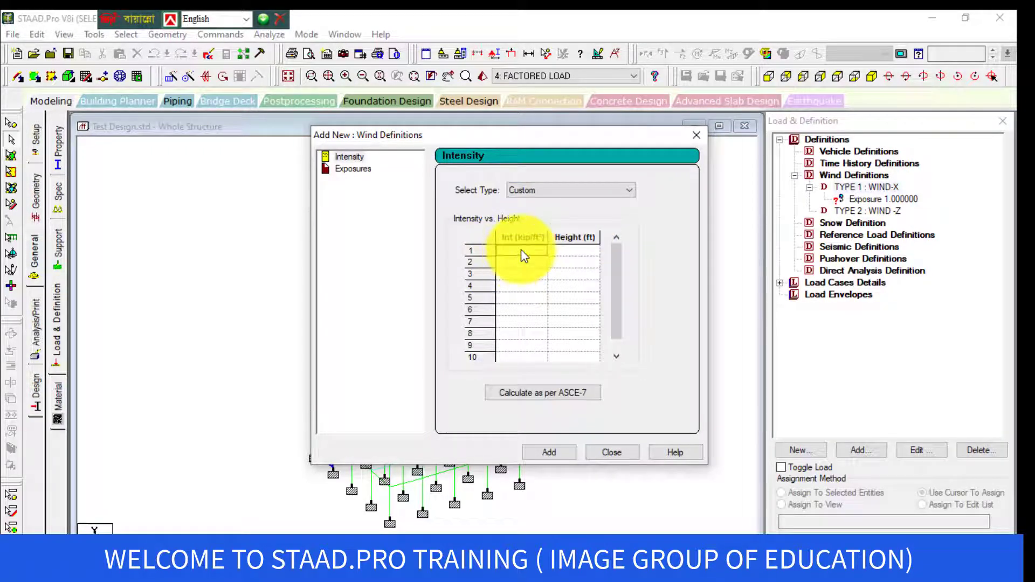
click(576, 252)
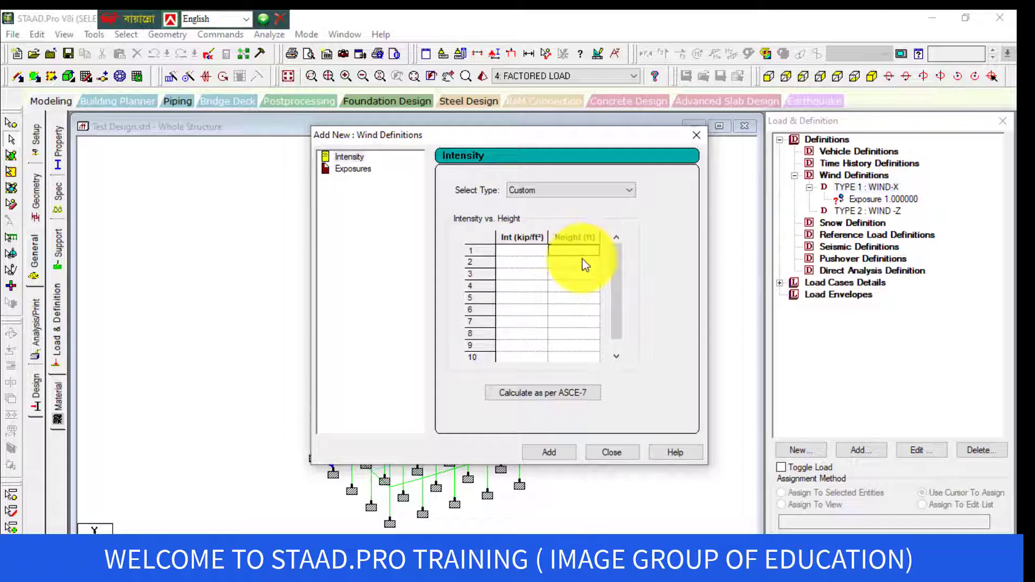
text(10)
key(Return)
text(20)
key(Return)
text(30)
key(Return)
text(40)
key(Return)
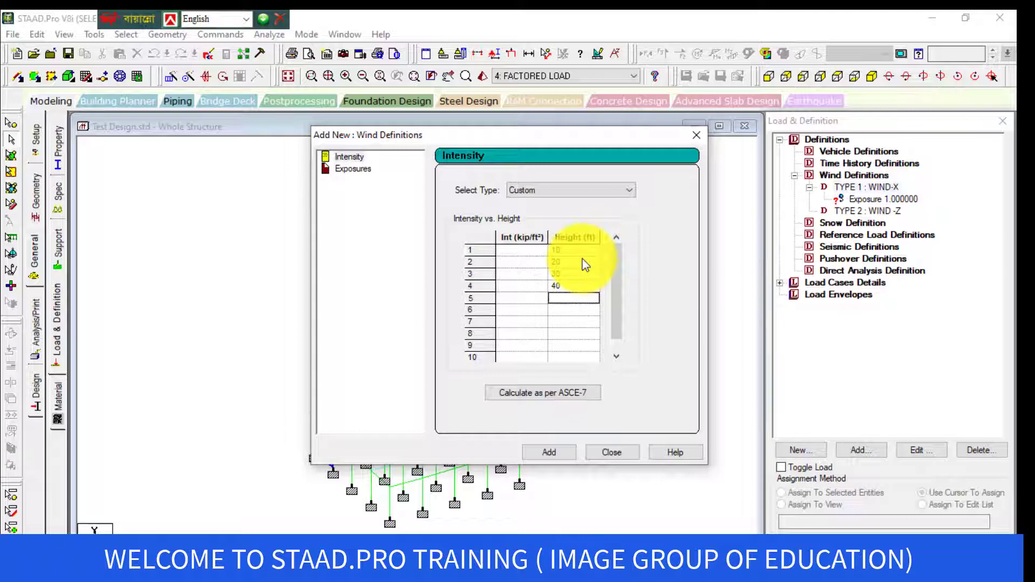
text(50)
key(Return)
text(60)
key(Return)
text(70)
key(Return)
text(80)
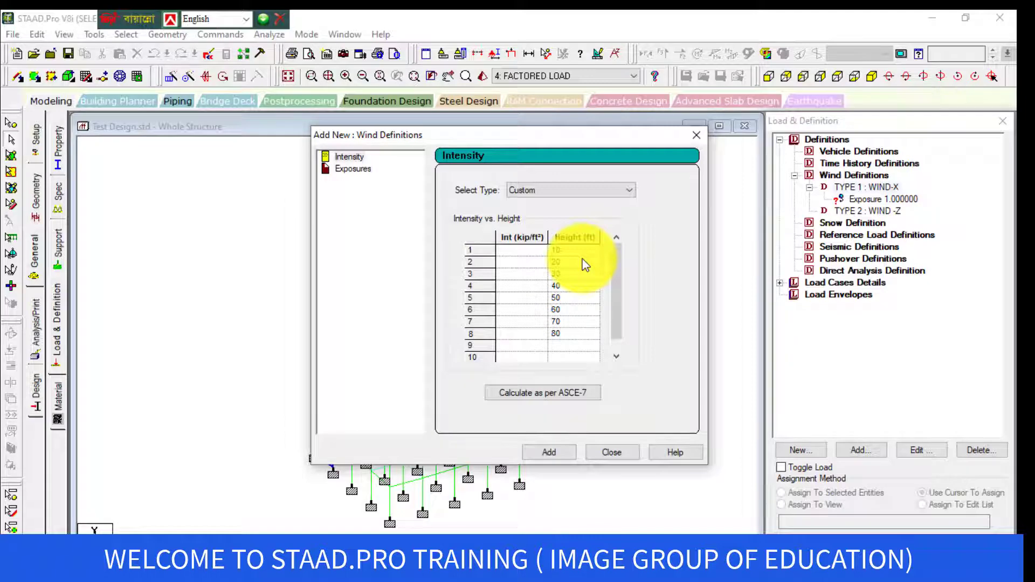
click(536, 250)
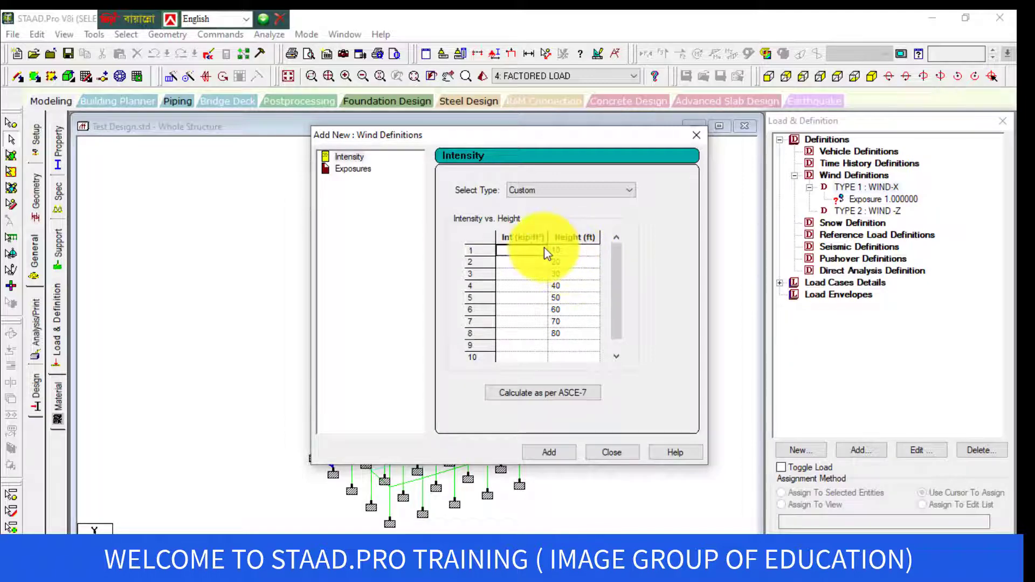
click(568, 264)
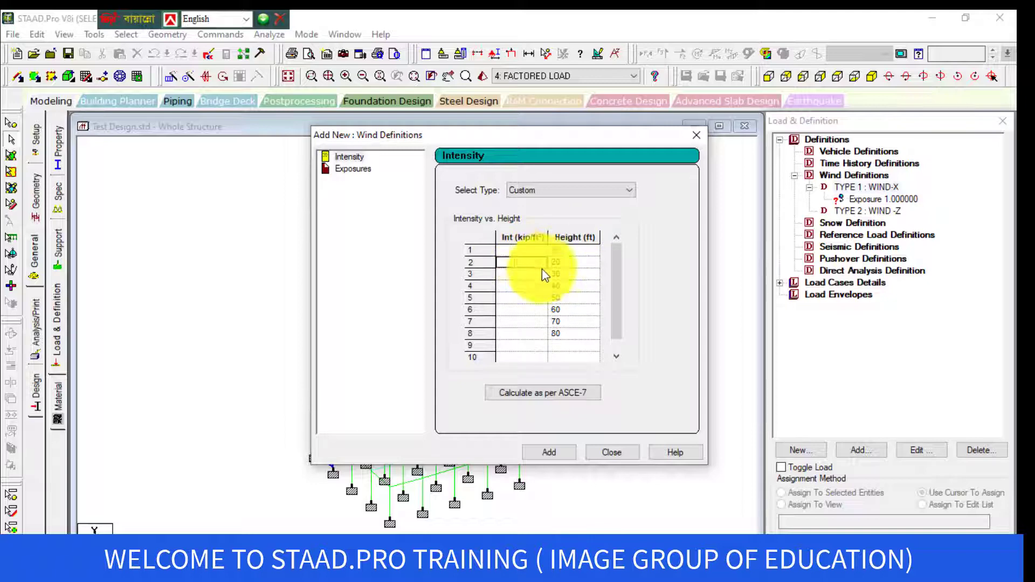
click(556, 276)
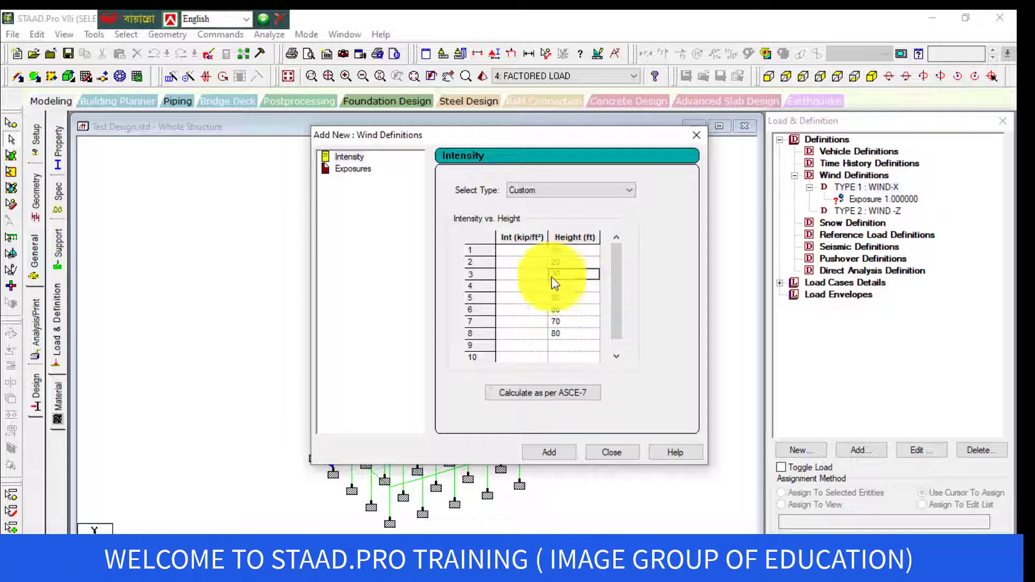
click(596, 287)
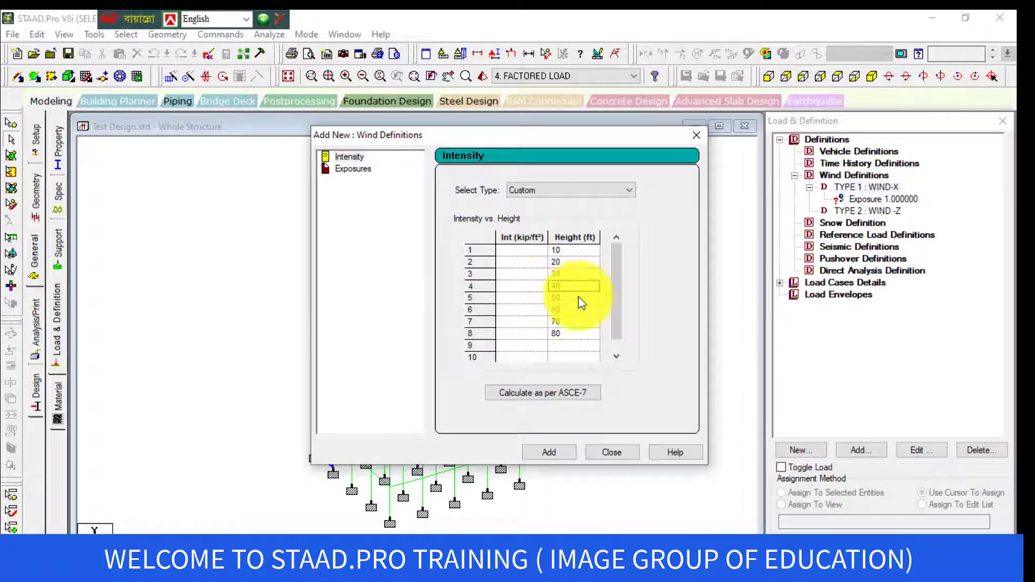
click(580, 335)
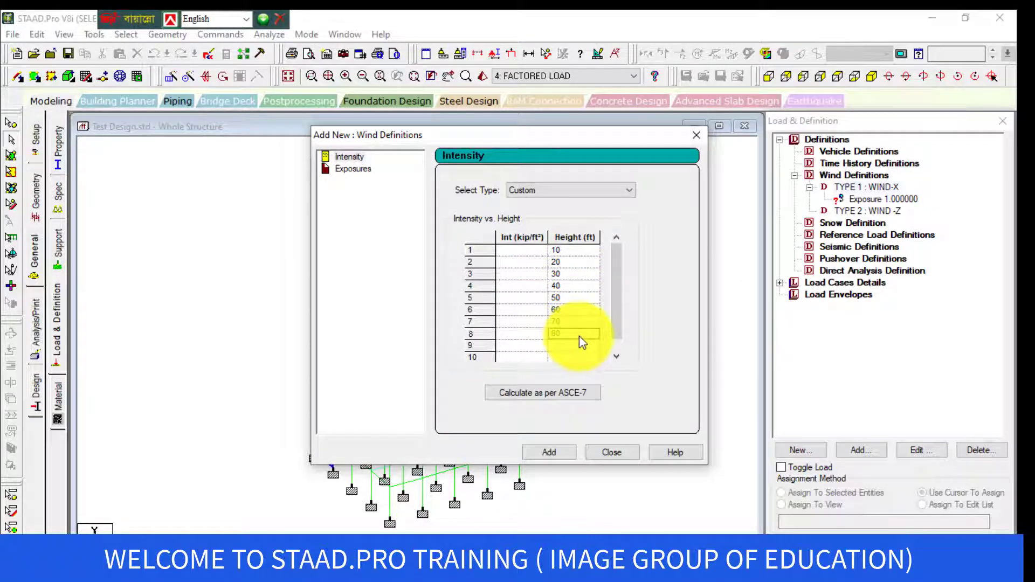
click(533, 335)
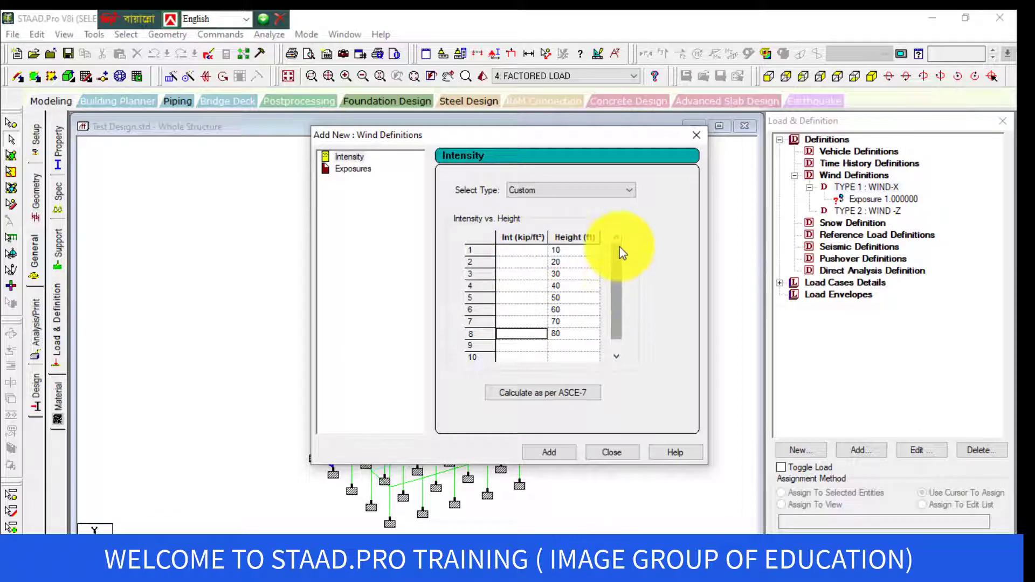
- Decline the auto save and enter intensities from 0.25 to 0.6 kip/ft² in 0.05 increments for the eight heights
click(532, 254)
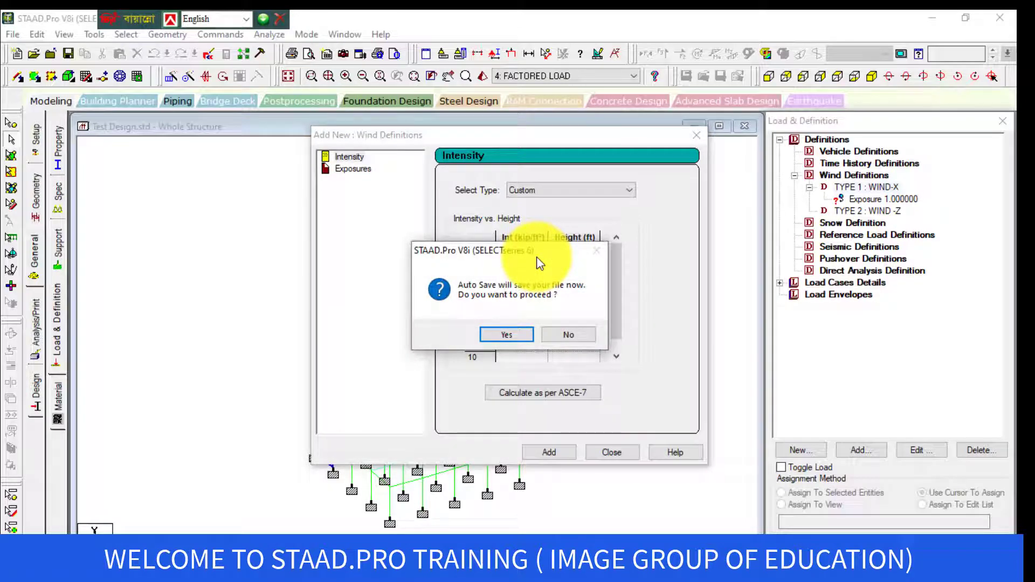
click(573, 336)
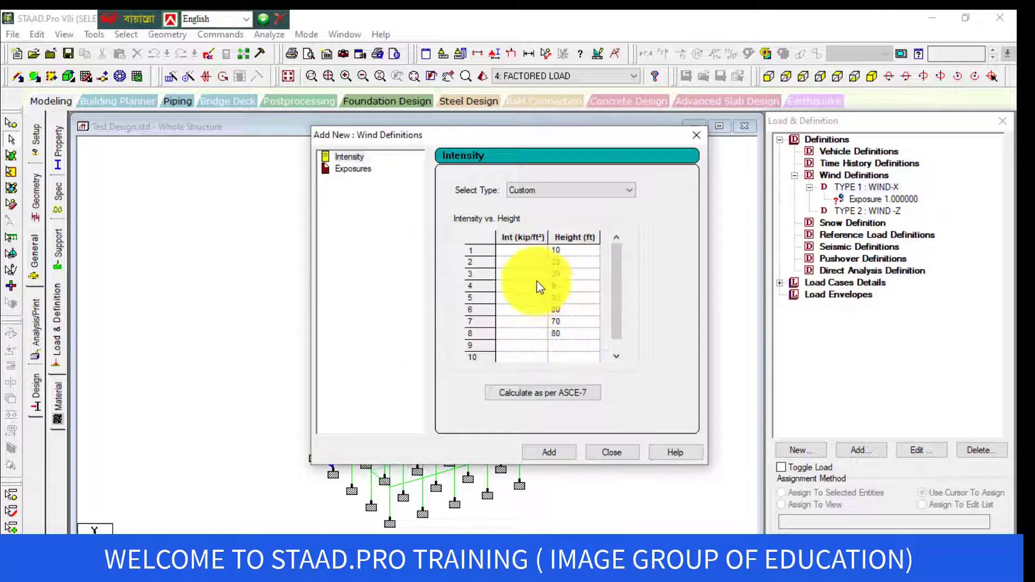
click(521, 251)
text(0.25)
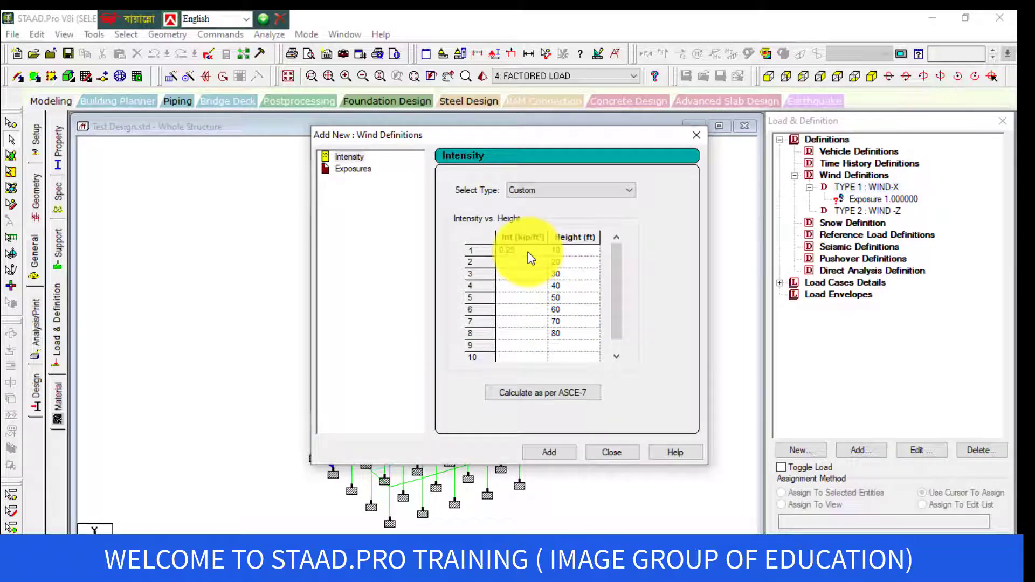
key(Return)
text(0.3)
key(Return)
text(0.35)
key(Return)
text(0.4)
key(Return)
text(0.45)
key(Return)
text(0.50)
key(Return)
text(0.55)
key(Return)
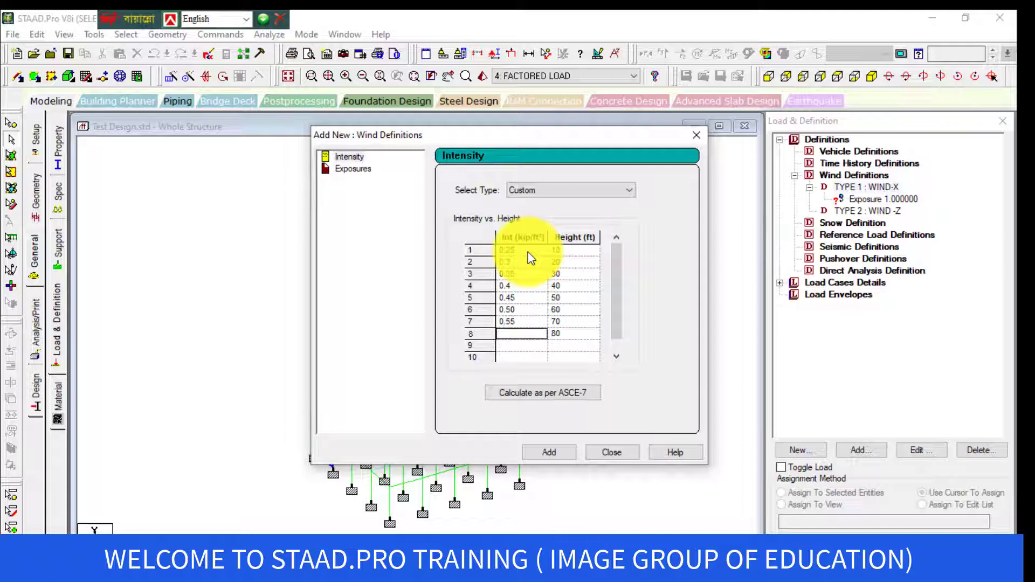
text(0.5)
key(BackSpace)
key(Return)
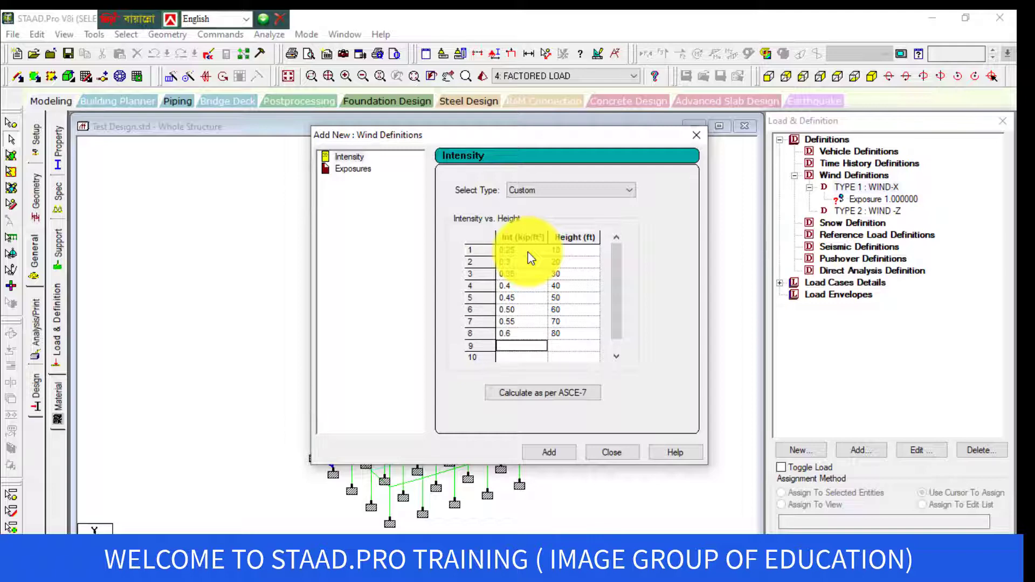
- Add a ninth row to the Custom intensity table with 0.7 kip/ft² at a height of 90 ft
text(0.7)
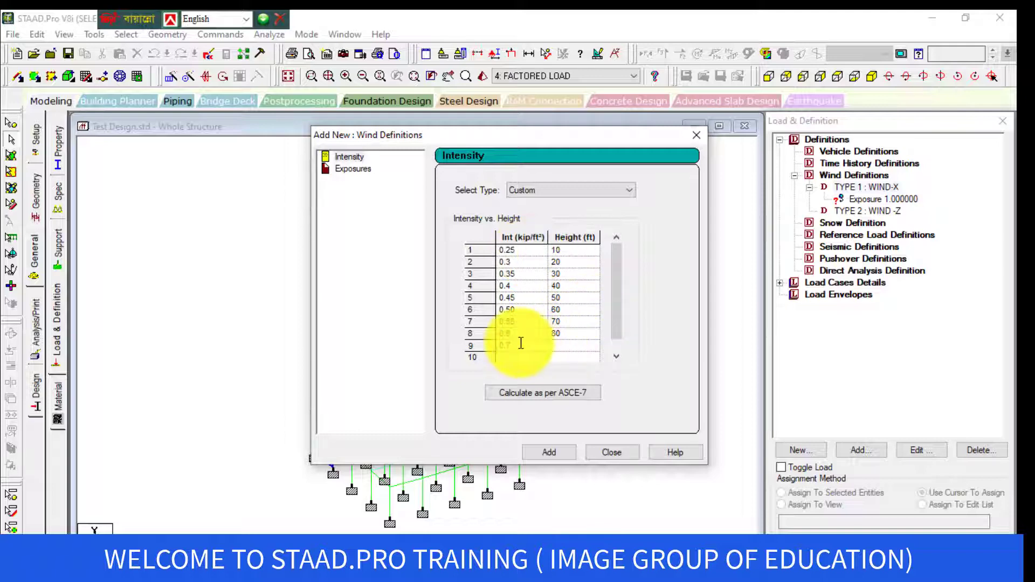
drag(520, 343, 505, 348)
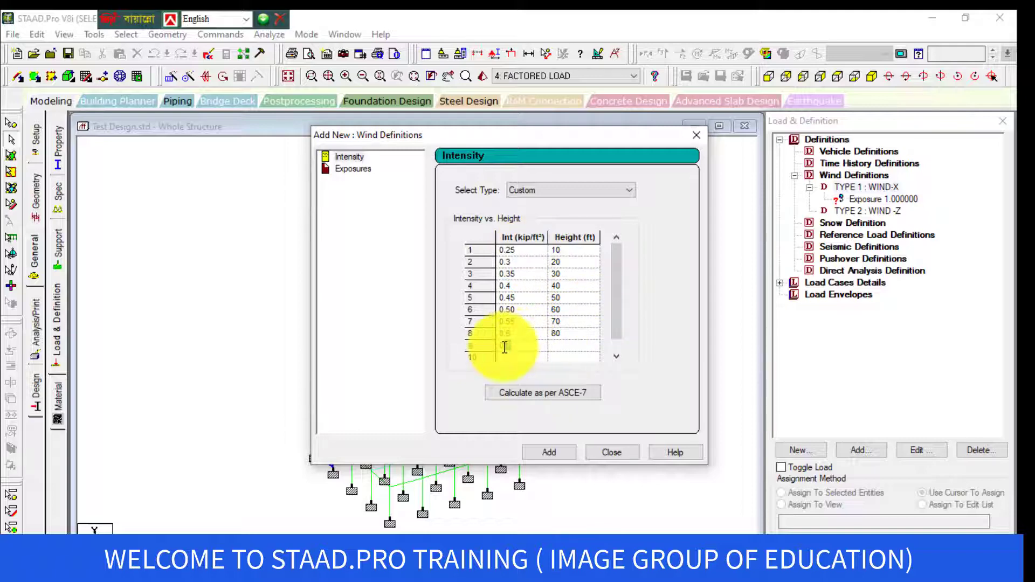
click(576, 256)
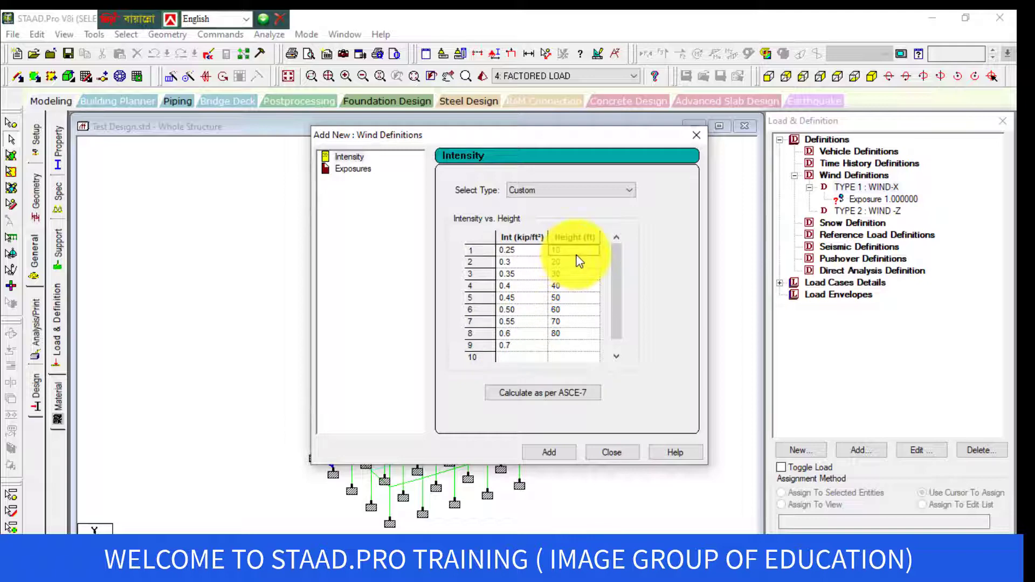
click(564, 346)
text(90)
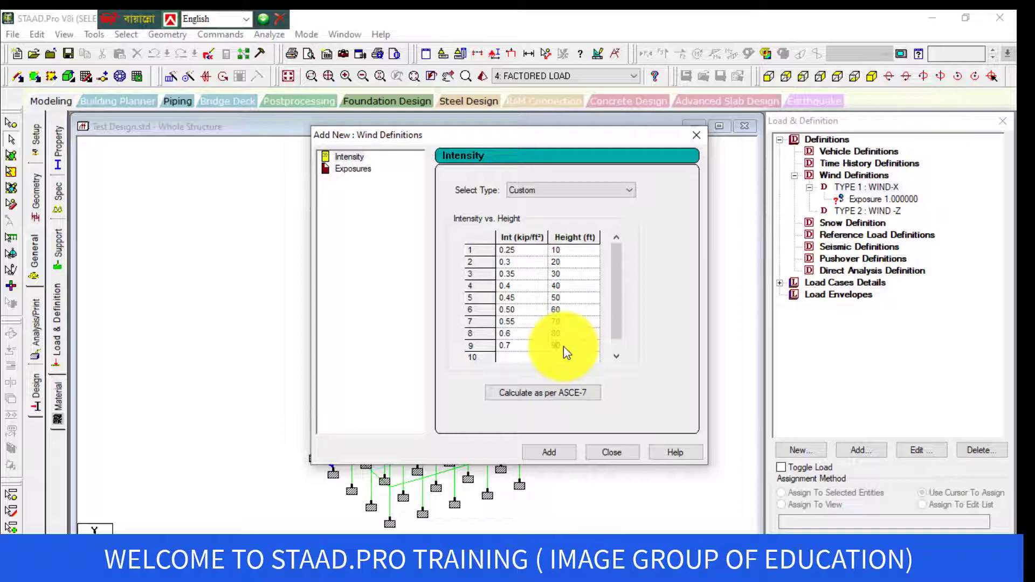
- Change the intensity for the 10 ft height in row 1 of the table to 0
click(526, 250)
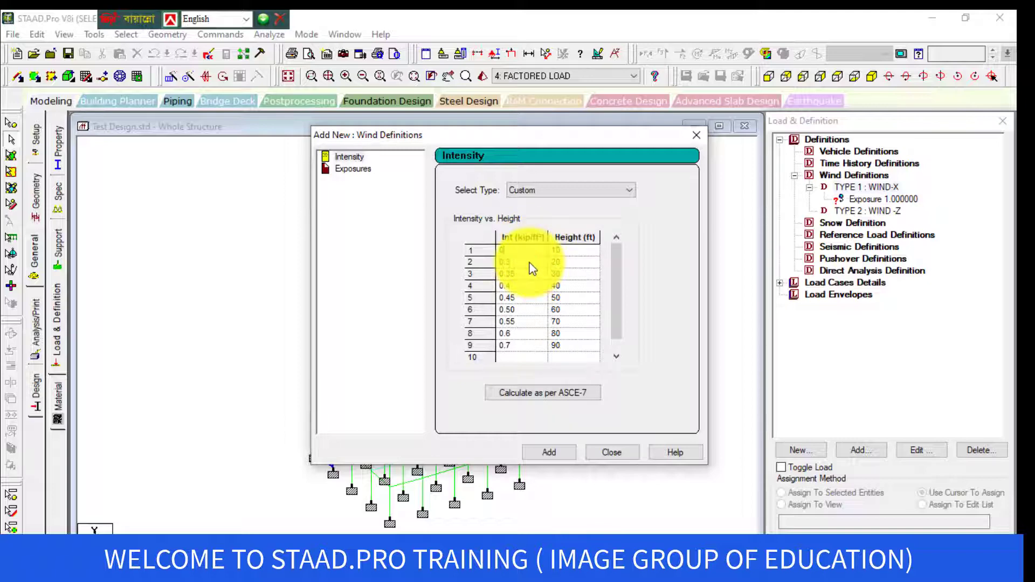
click(565, 251)
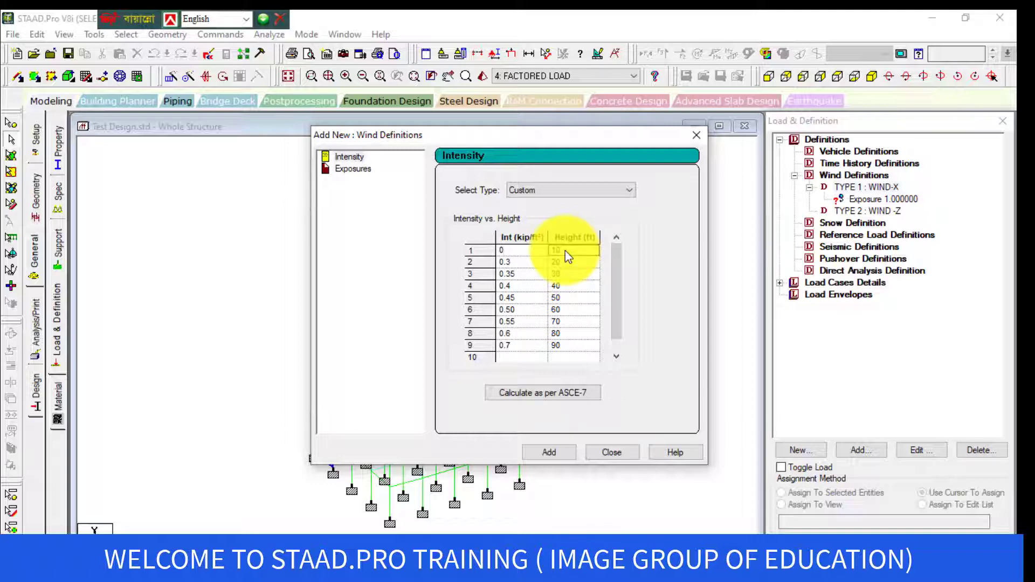
click(567, 262)
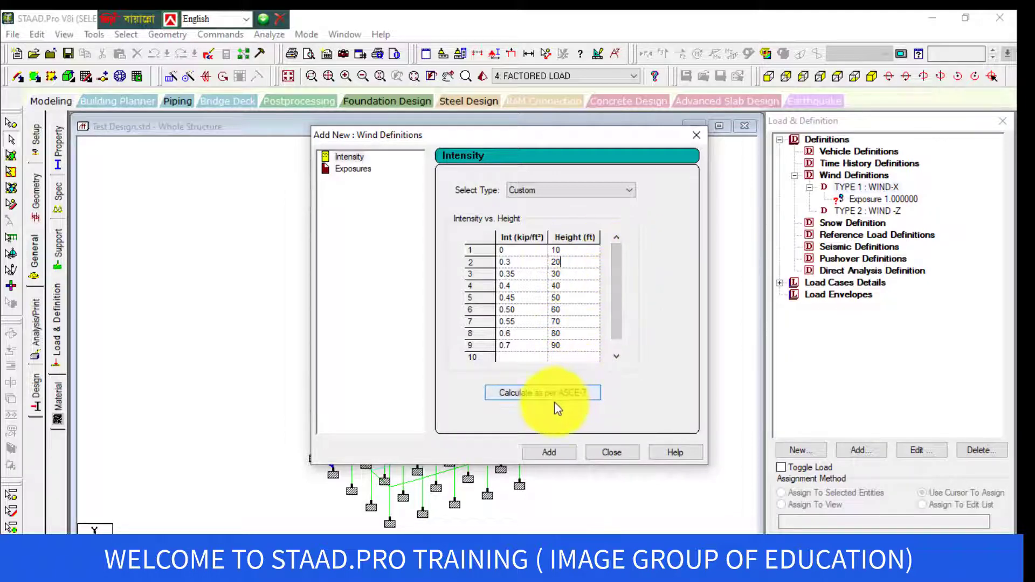
click(571, 452)
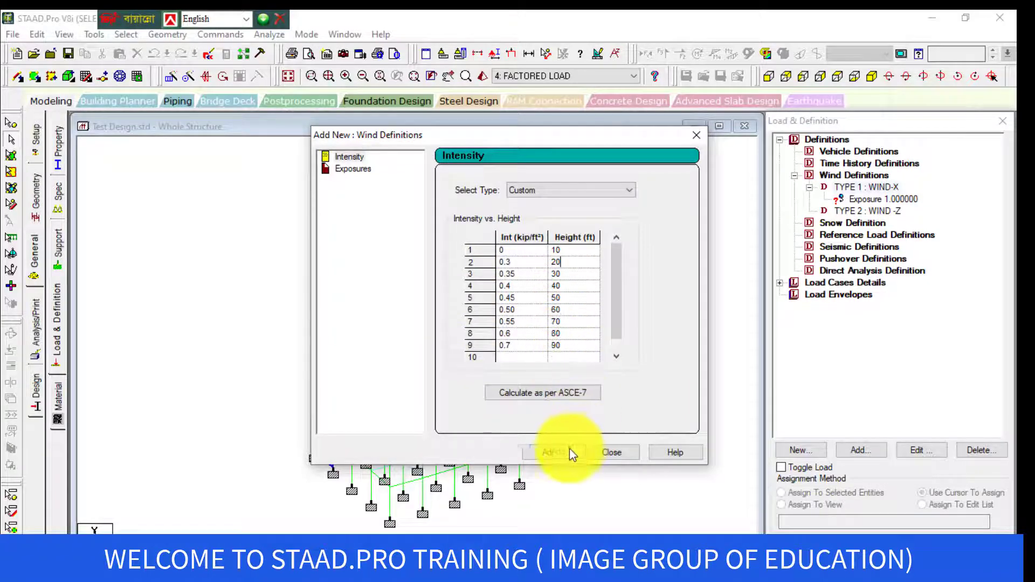
- Open and cancel the ASCE-7 wind load calculation, and clear all heights and intensities from the Custom table
click(528, 390)
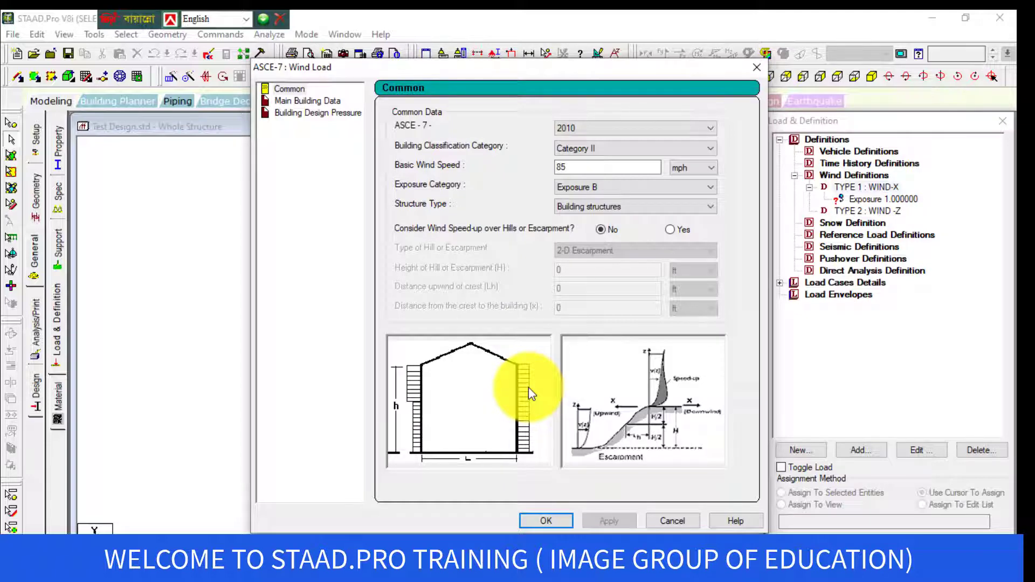
click(671, 519)
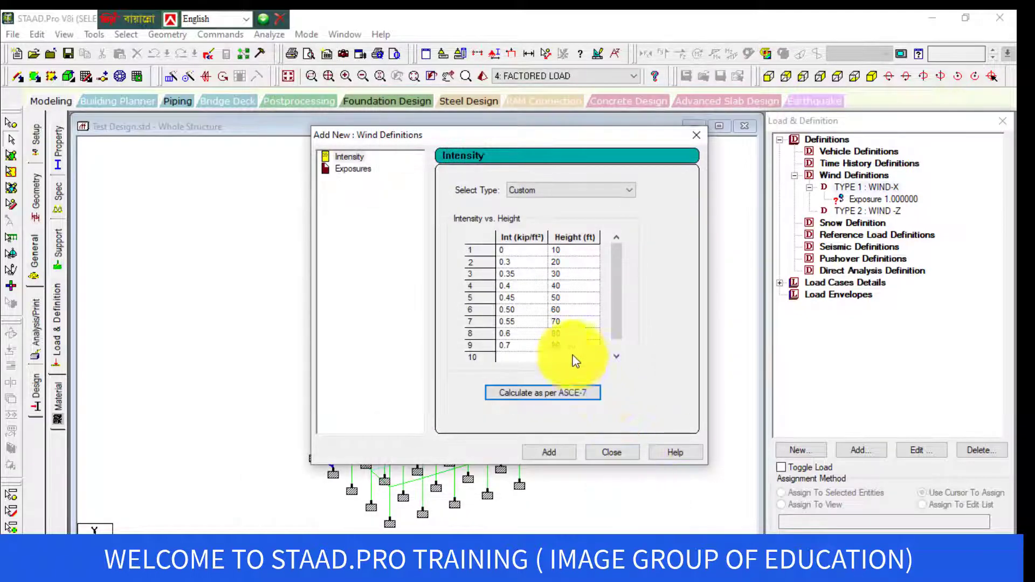
drag(577, 345, 577, 262)
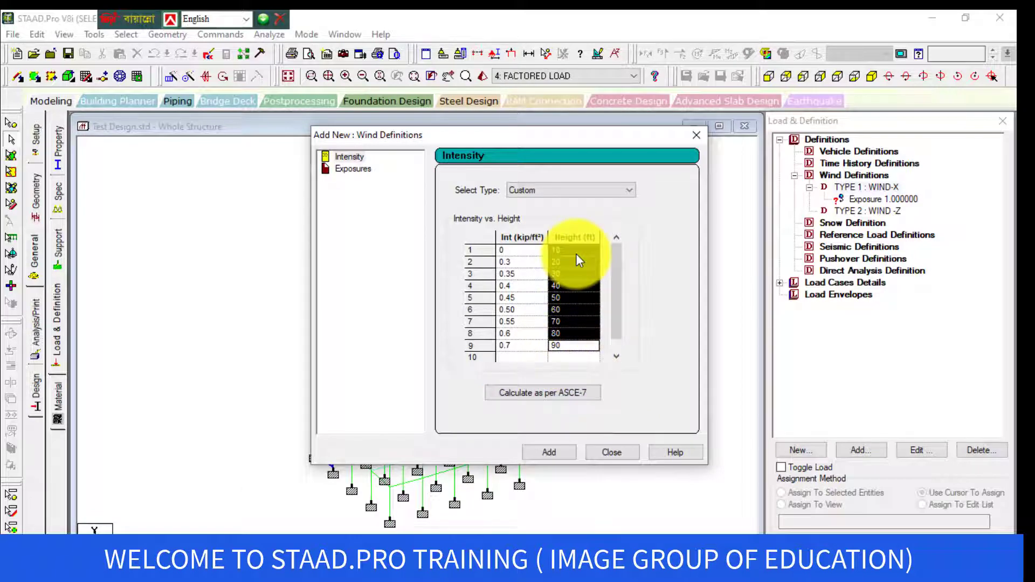
key(Delete)
drag(523, 346, 499, 231)
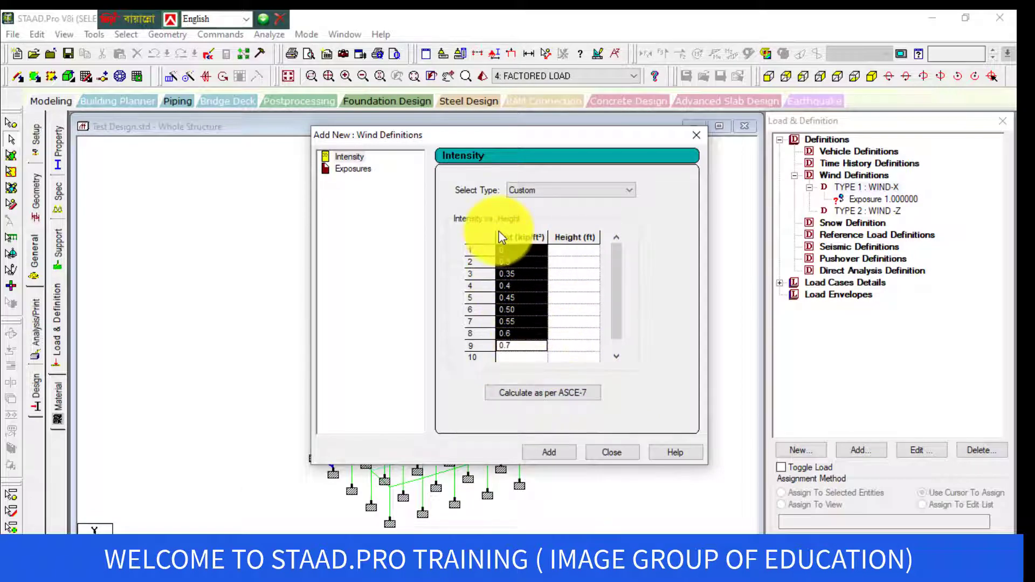
key(Delete)
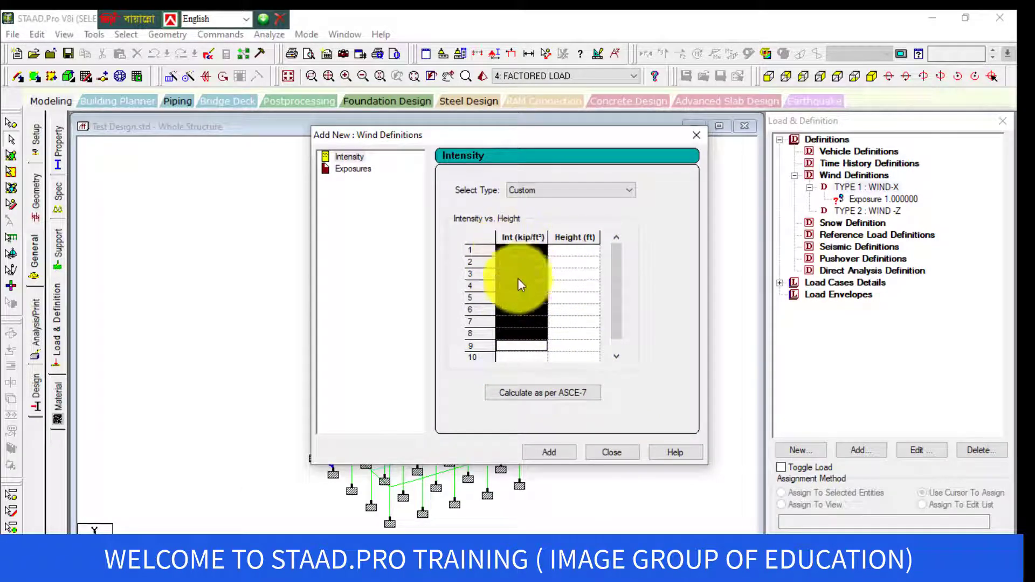
- Try a building height of 80 ft in the ASCE-7 main building data, cancel it, and close the wind definition dialog
click(507, 397)
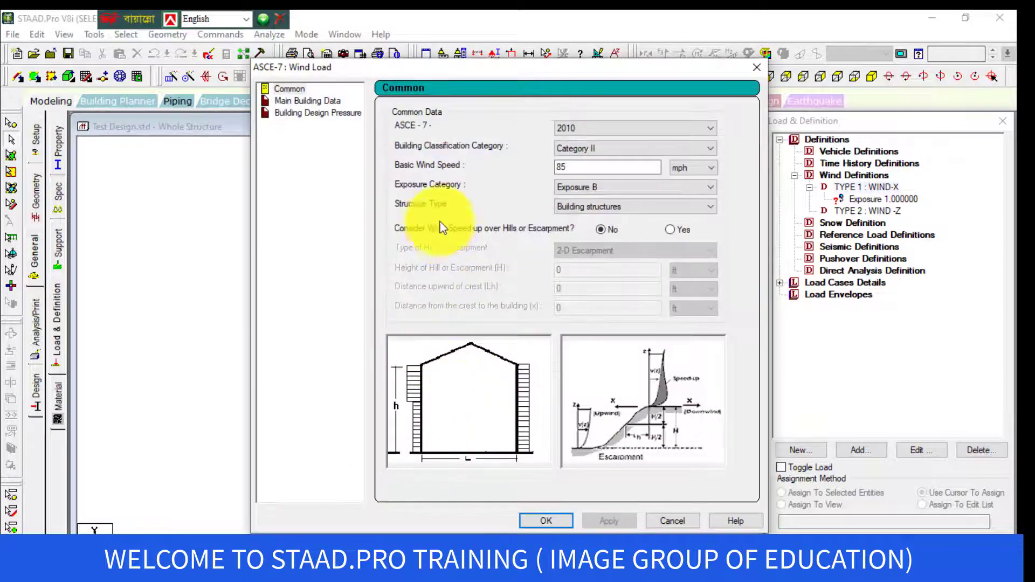
click(300, 103)
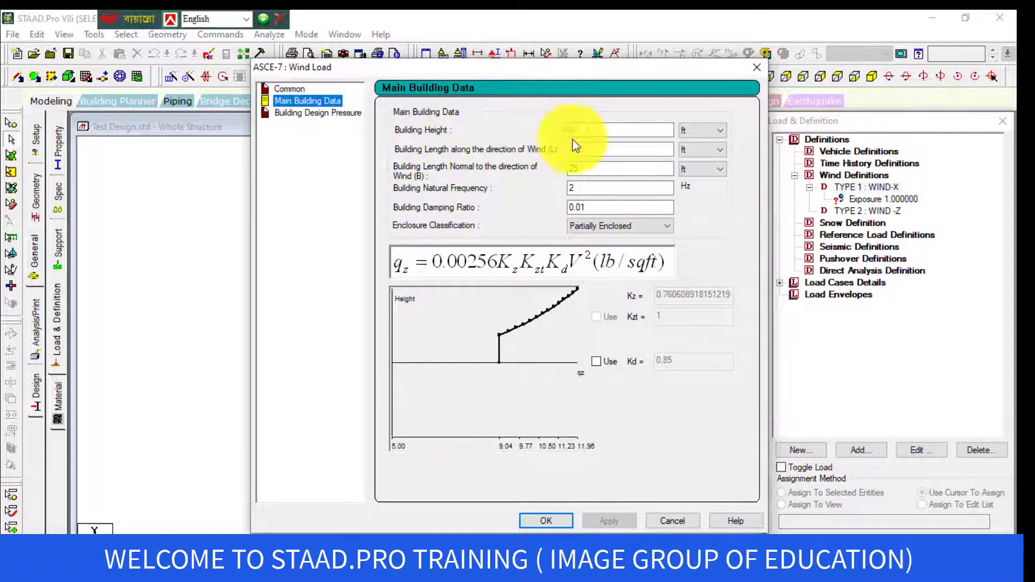
drag(589, 132, 548, 135)
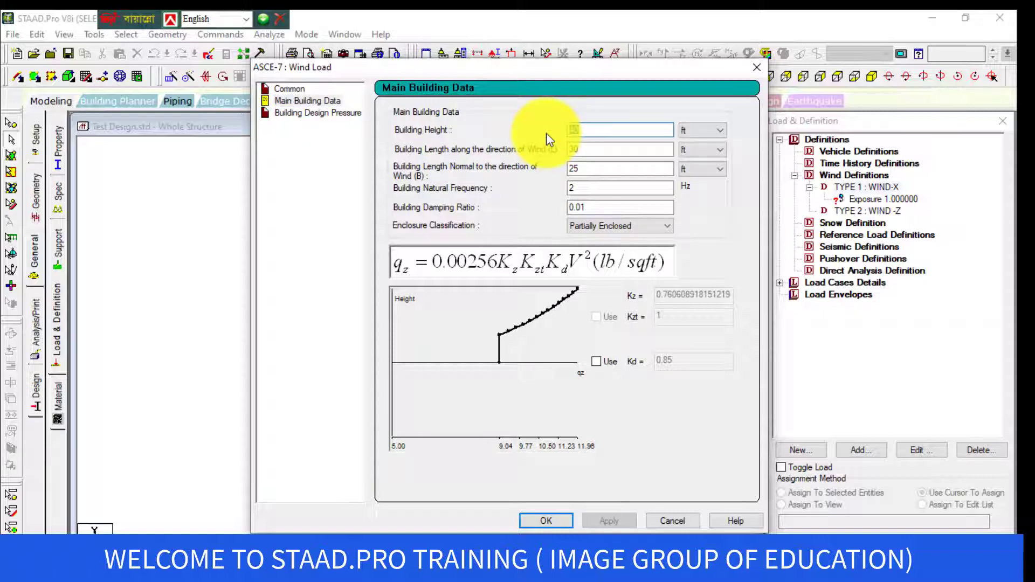
text(80)
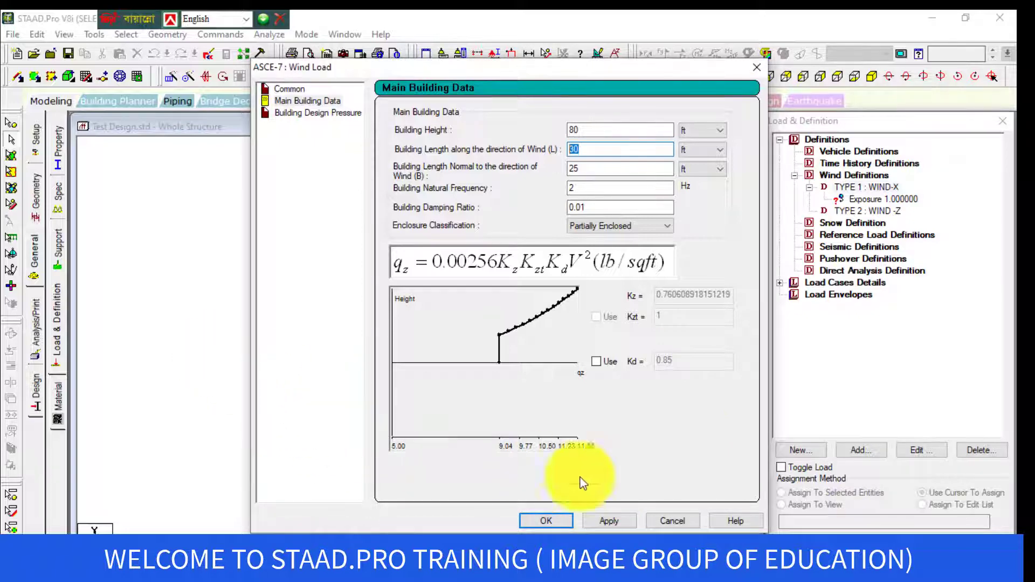
click(664, 519)
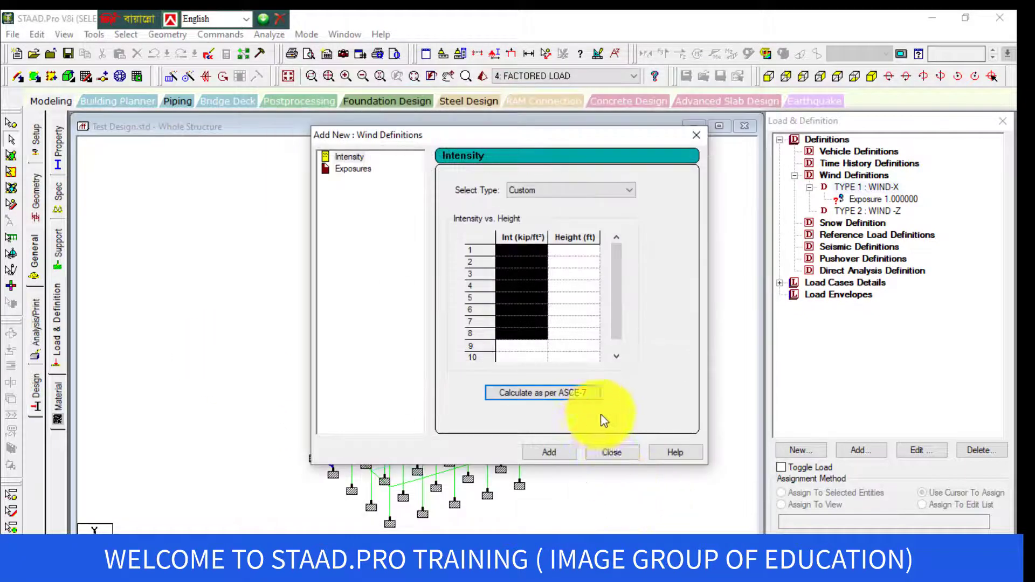
click(619, 458)
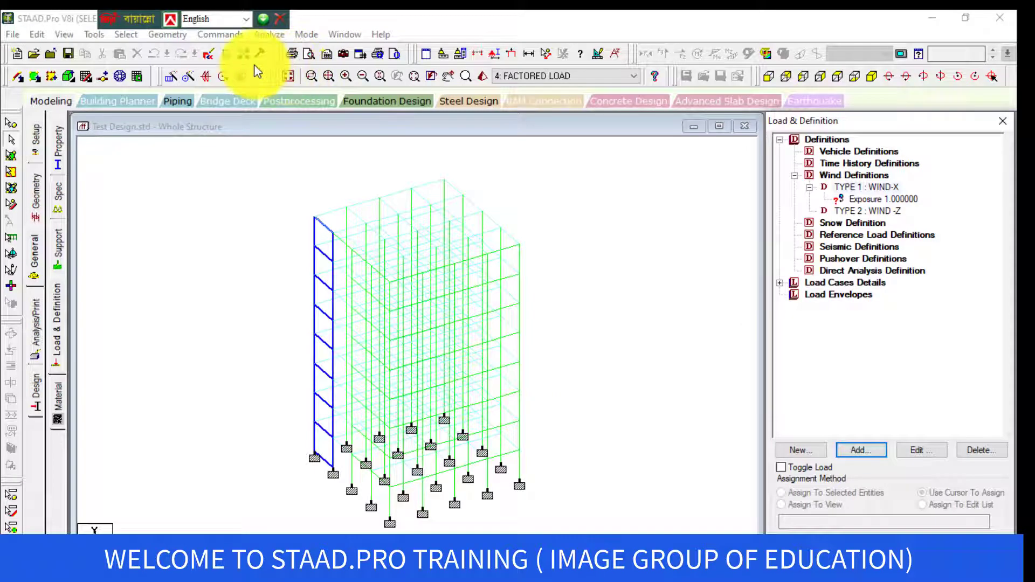
- Show the structure in plan and measure the node-to-node distances along the full length of two perpendicular outer edges
click(835, 79)
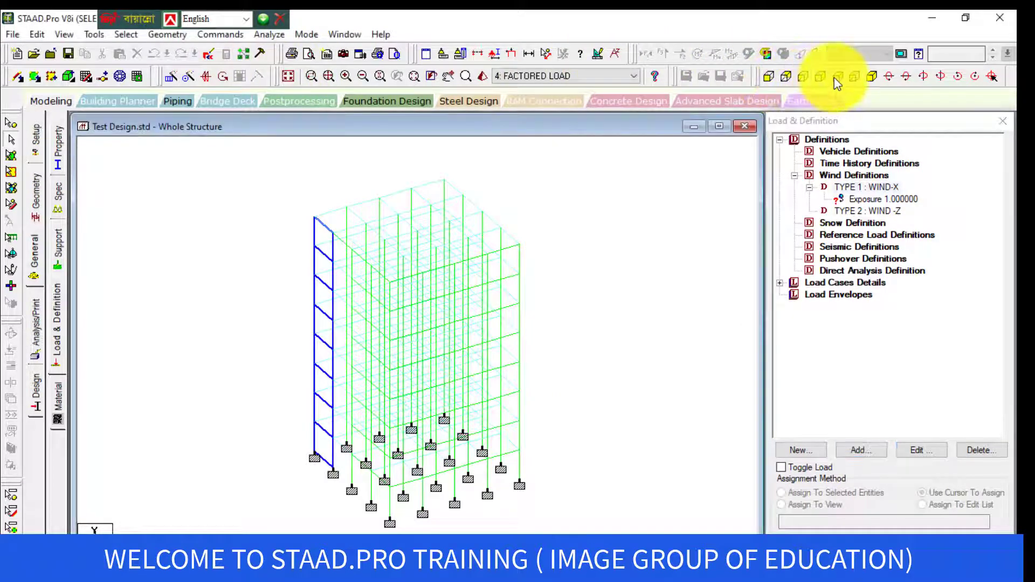
click(541, 56)
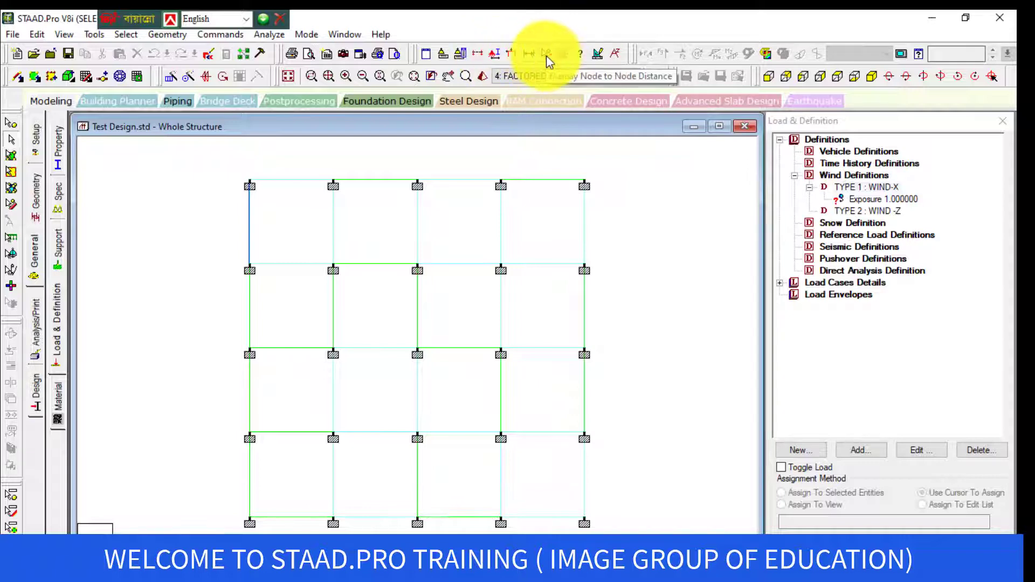
drag(249, 183, 584, 182)
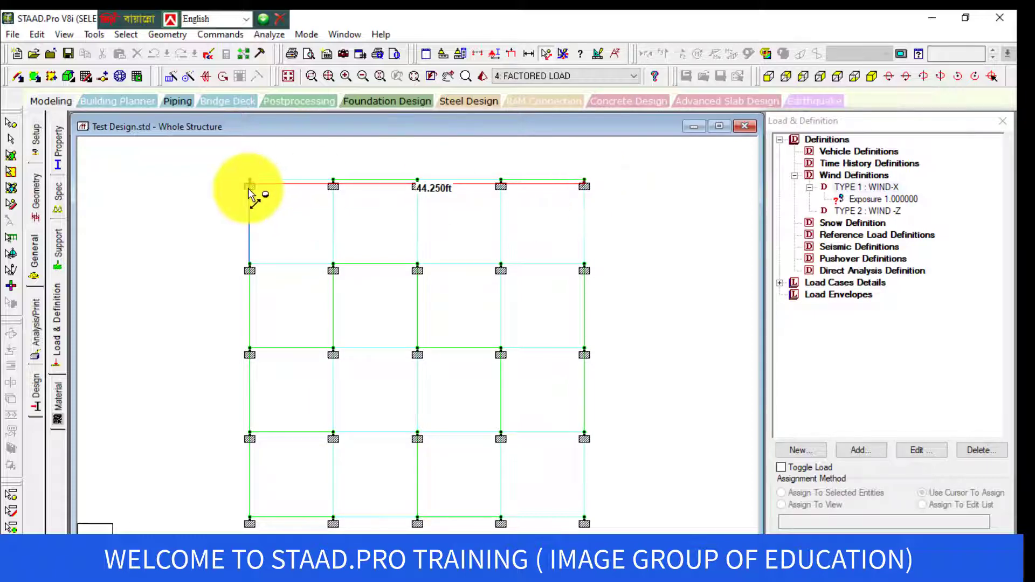
drag(250, 186, 251, 513)
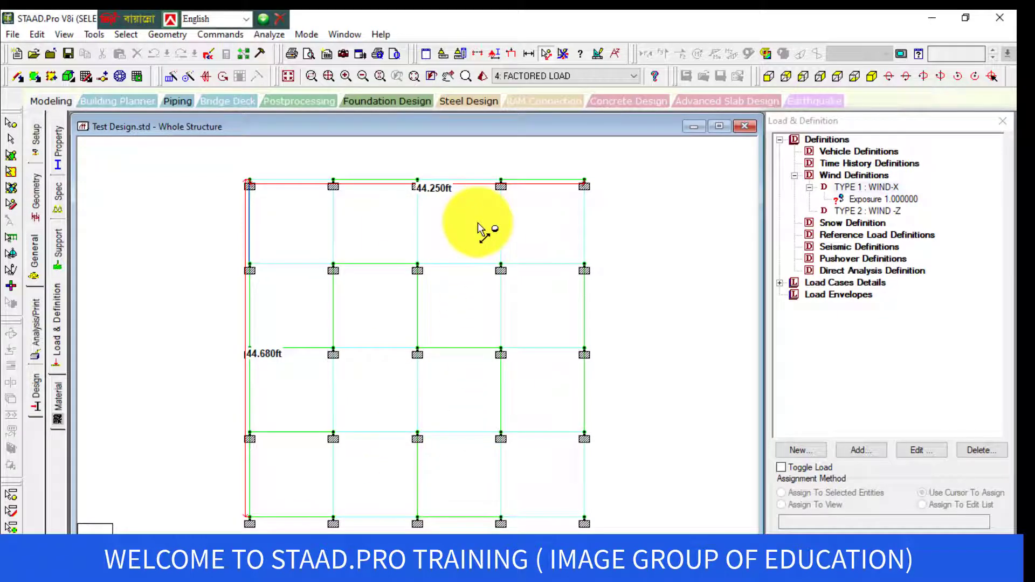
- Start the ASCE-7 wind load calculation for the WIND-X intensity with the 2010 code edition
click(866, 189)
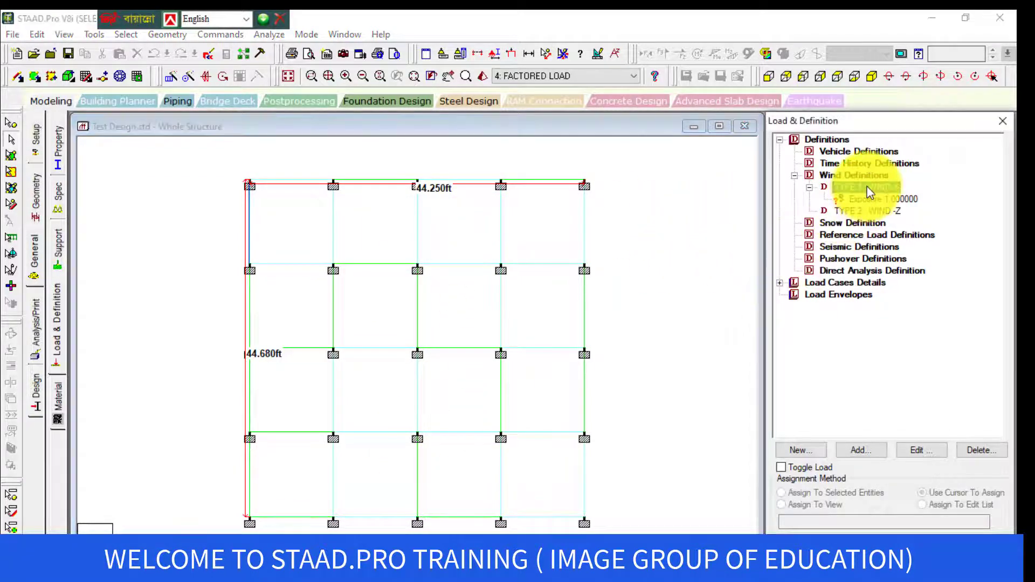
click(868, 454)
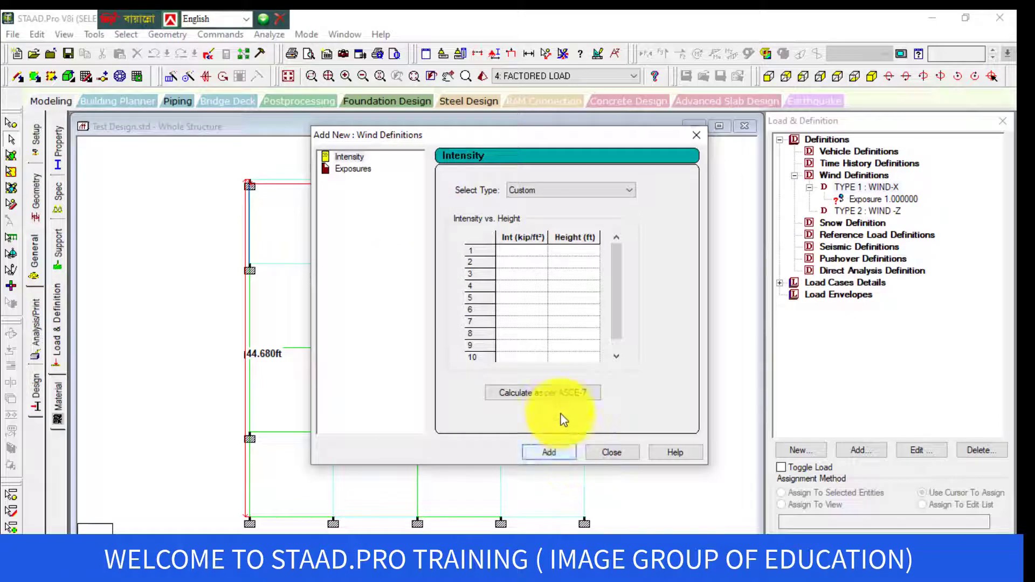
click(558, 397)
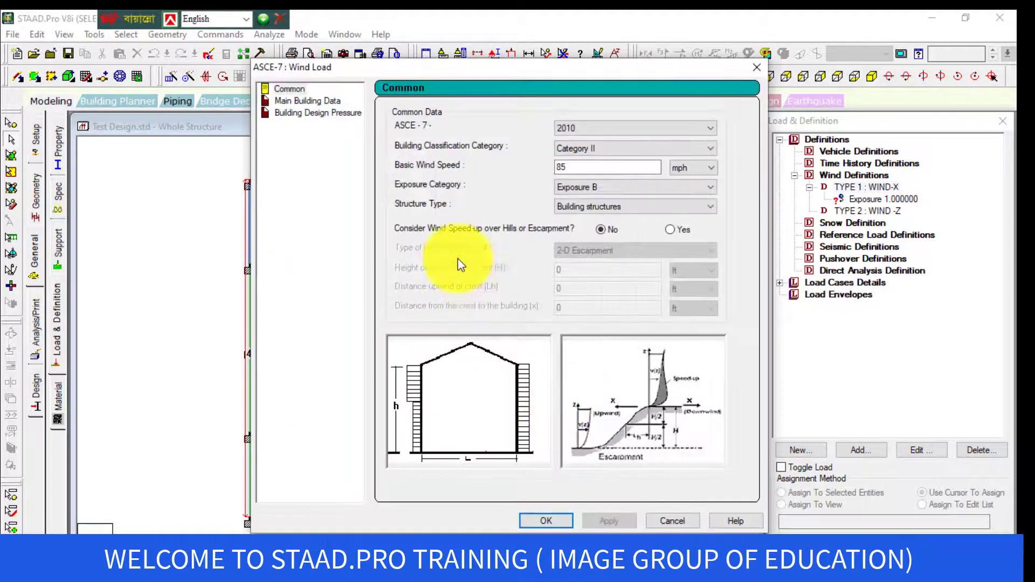
click(596, 129)
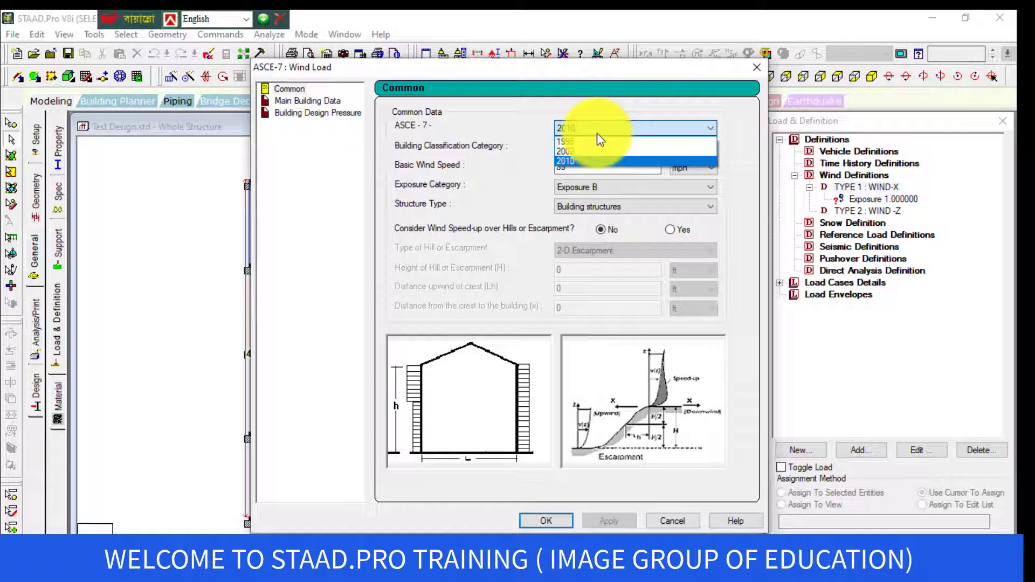
click(597, 128)
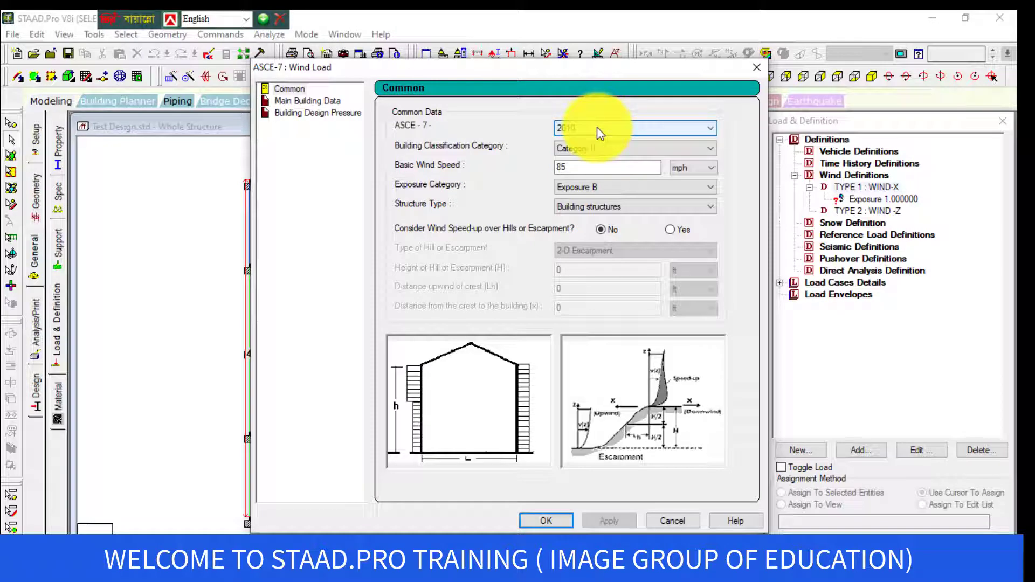
click(597, 128)
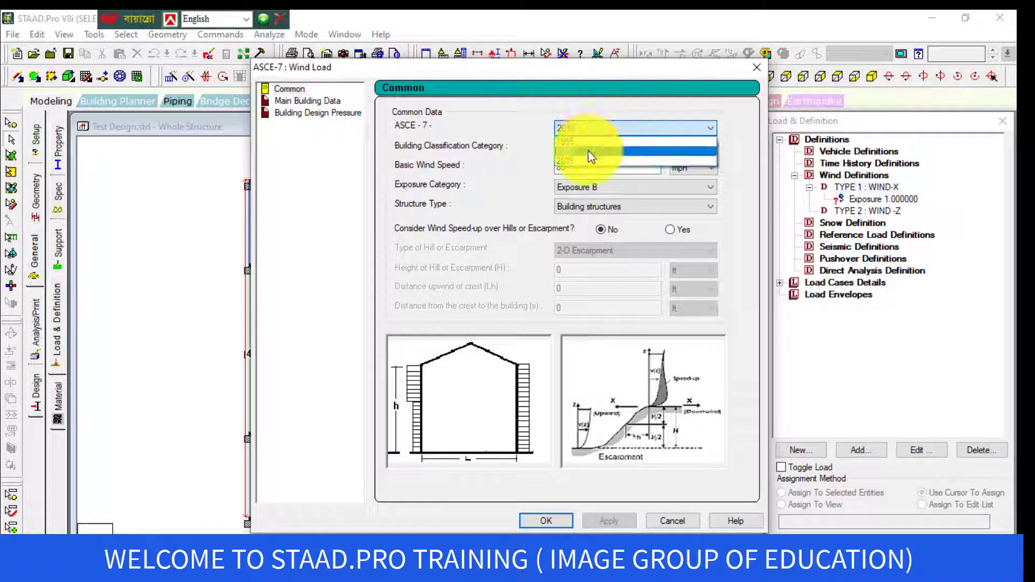
click(589, 152)
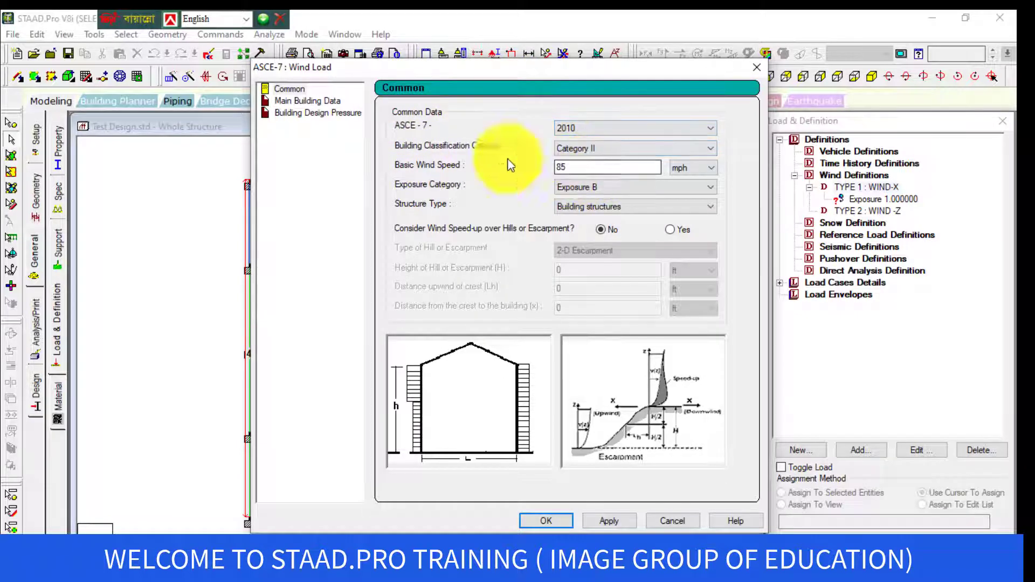
- Choose Category II as the building classification in the ASCE-7 common data
click(300, 89)
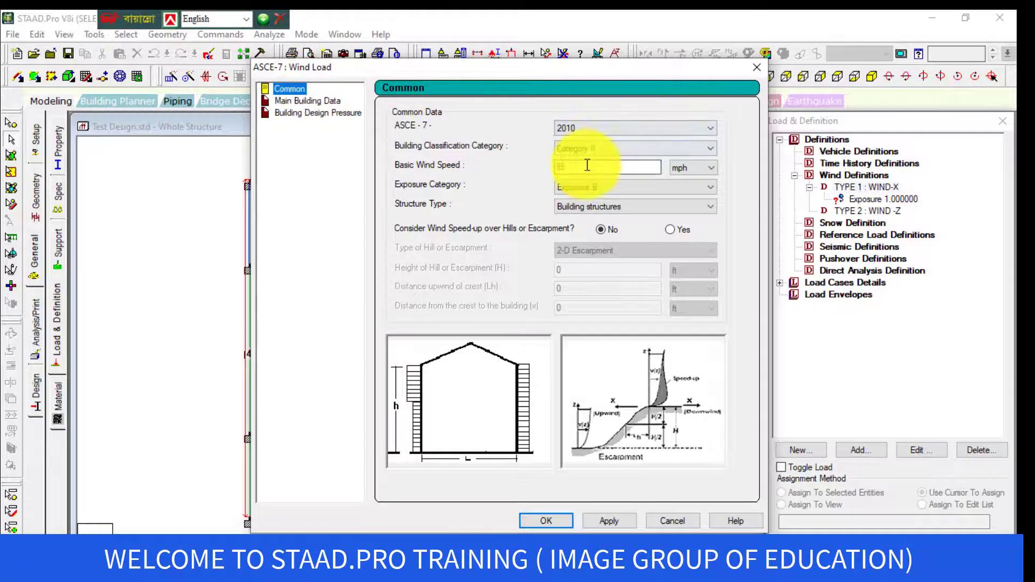
click(704, 145)
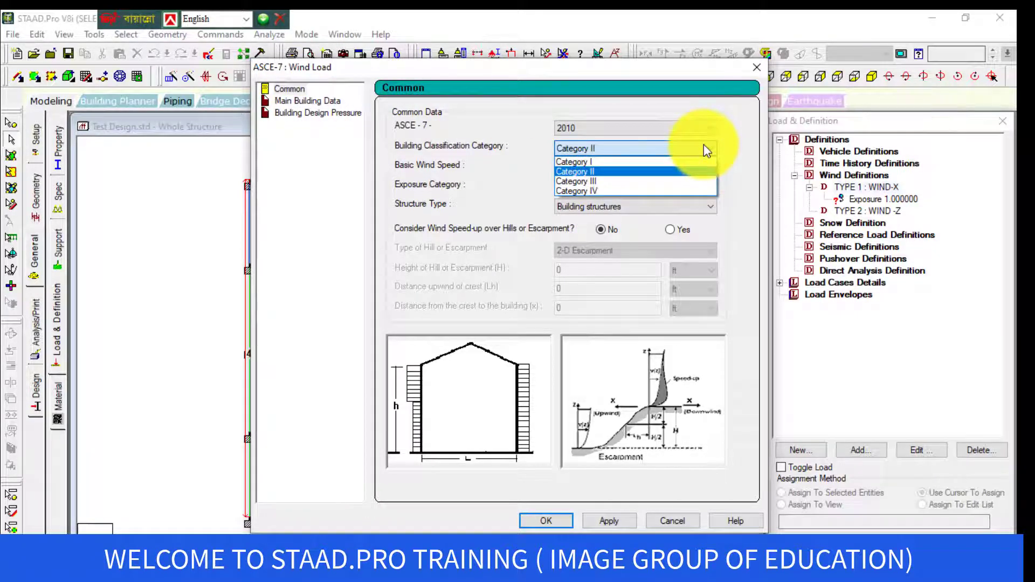
click(704, 145)
click(716, 154)
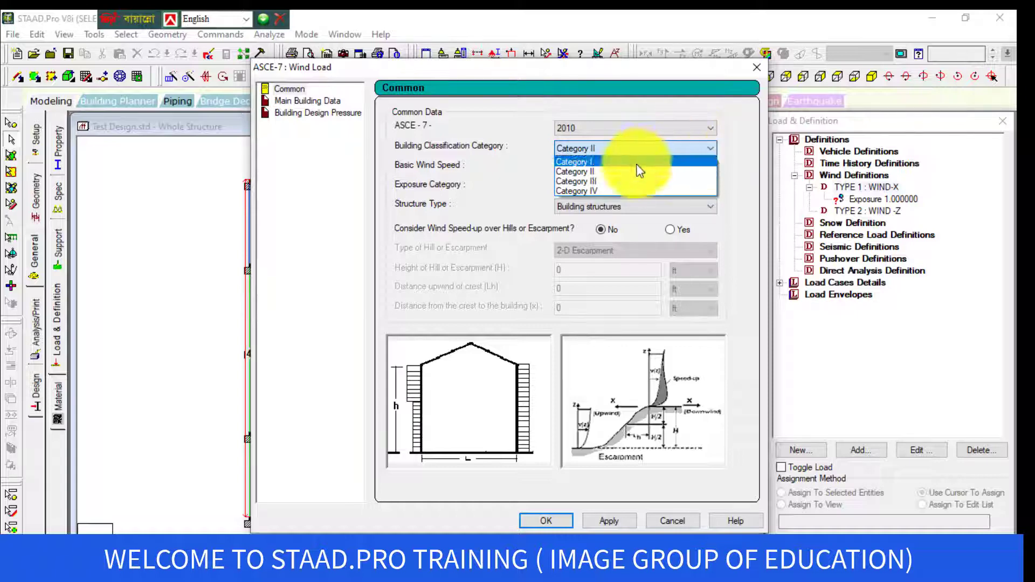
click(620, 174)
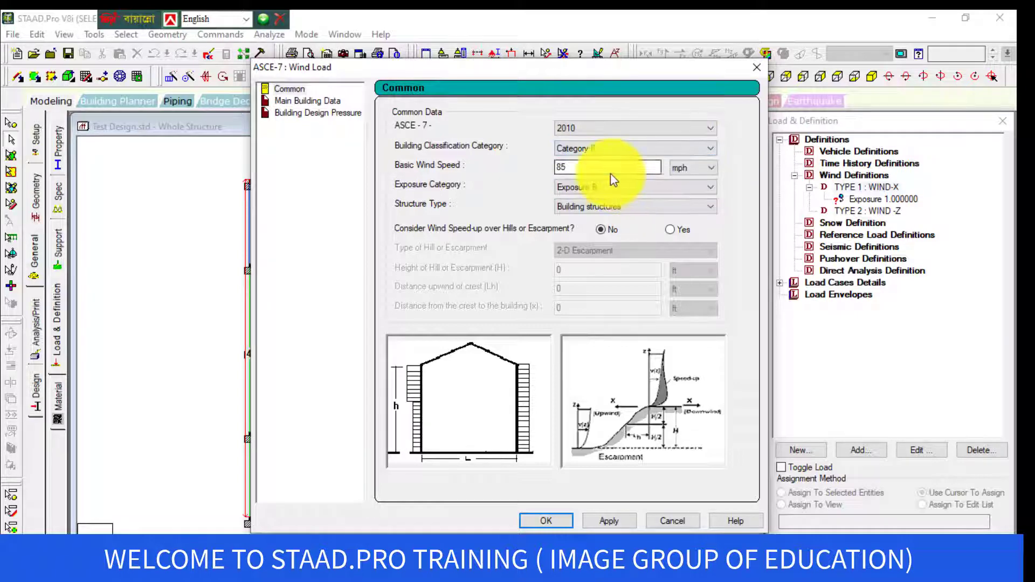
- Select the basic wind speed value for replacement and open the Windows Calculator app
click(606, 173)
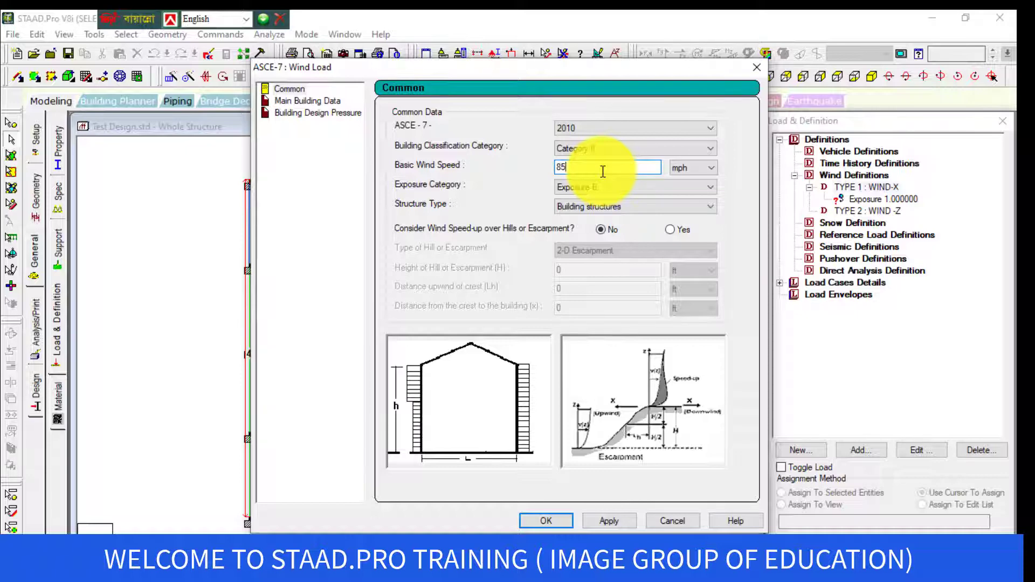
drag(603, 171, 487, 169)
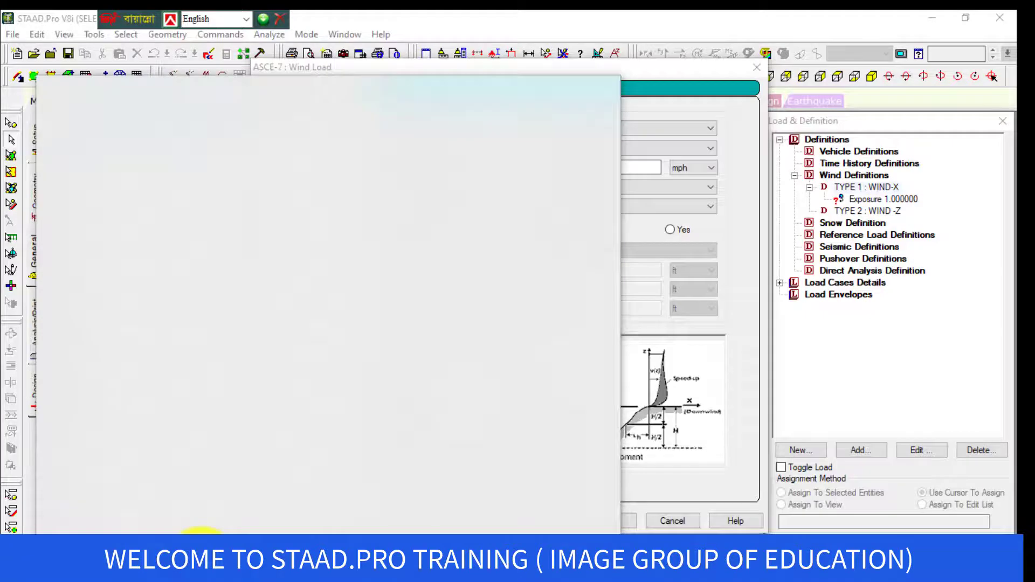
text(cal)
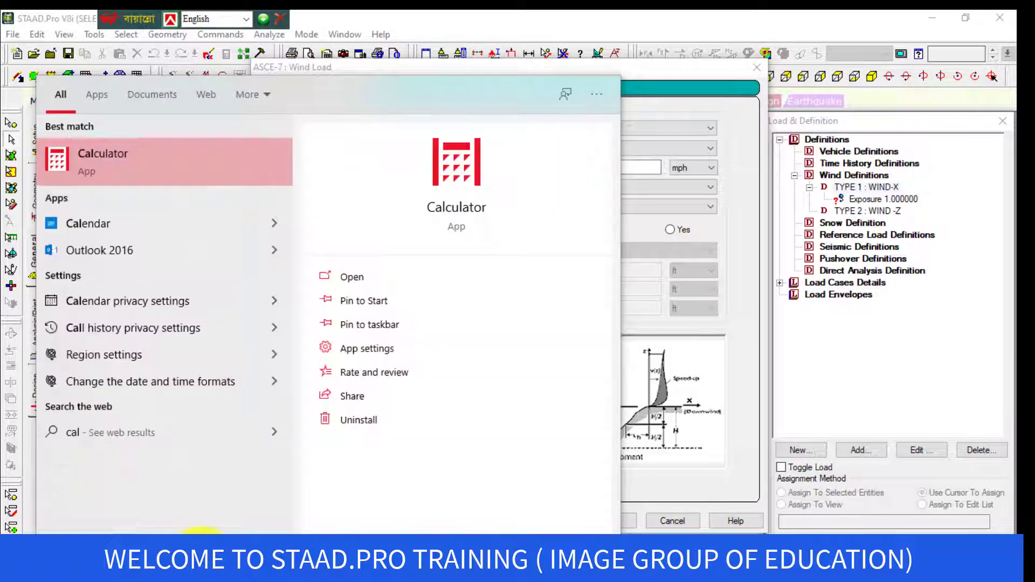
key(Return)
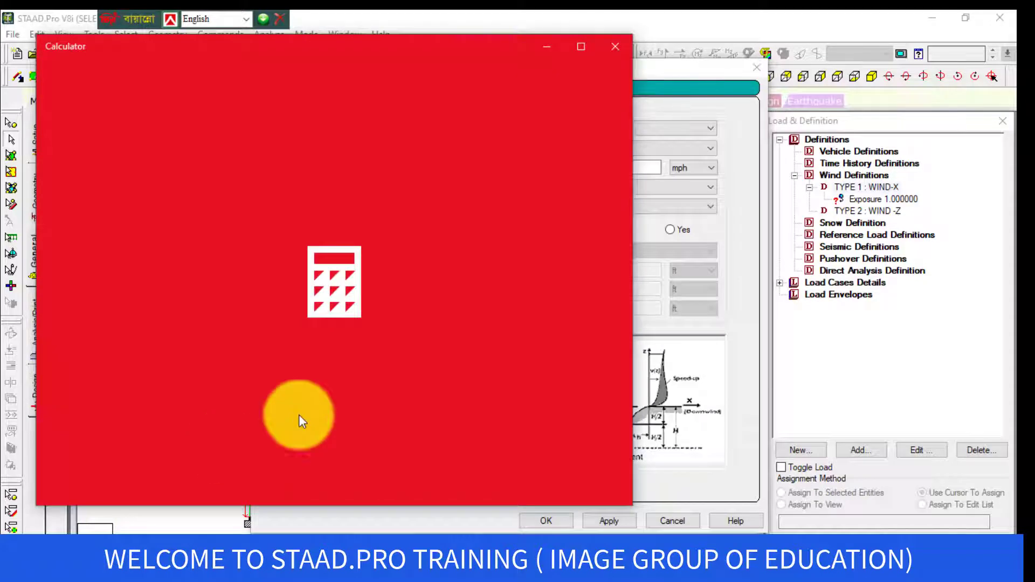
- Set the basic wind speed to 160 kmph in the ASCE-7 common data
click(713, 169)
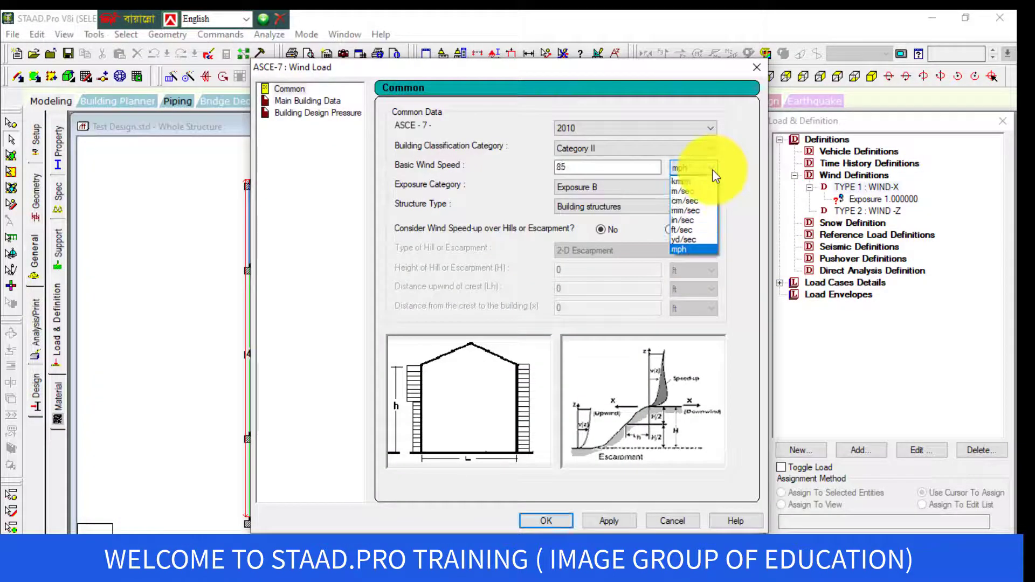
click(701, 182)
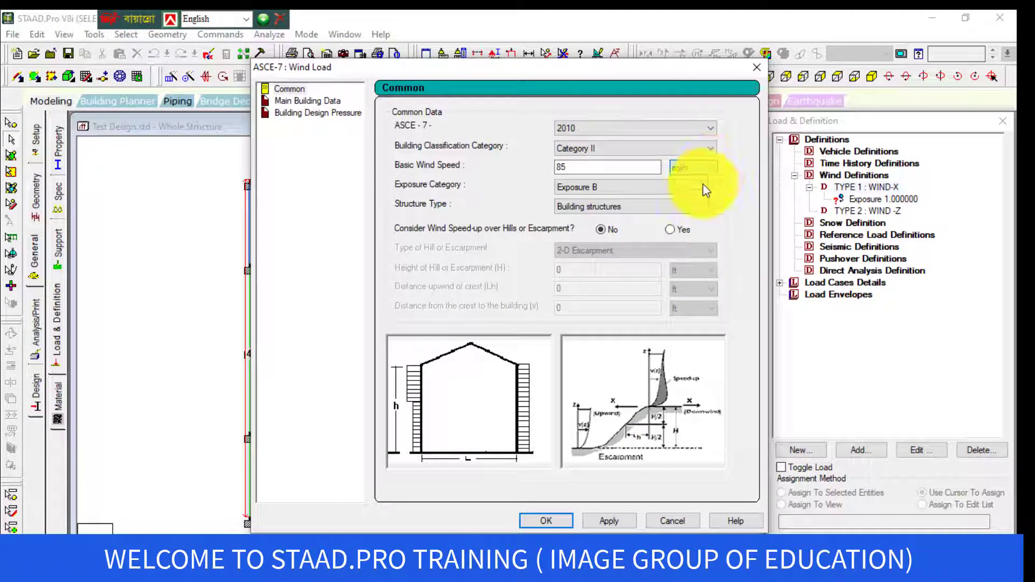
double_click(612, 167)
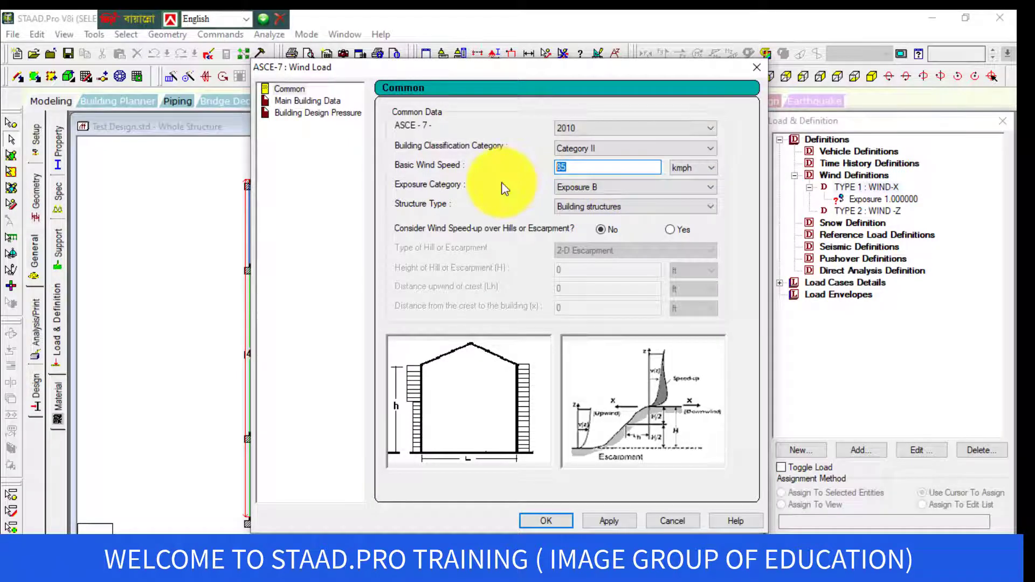
text(160)
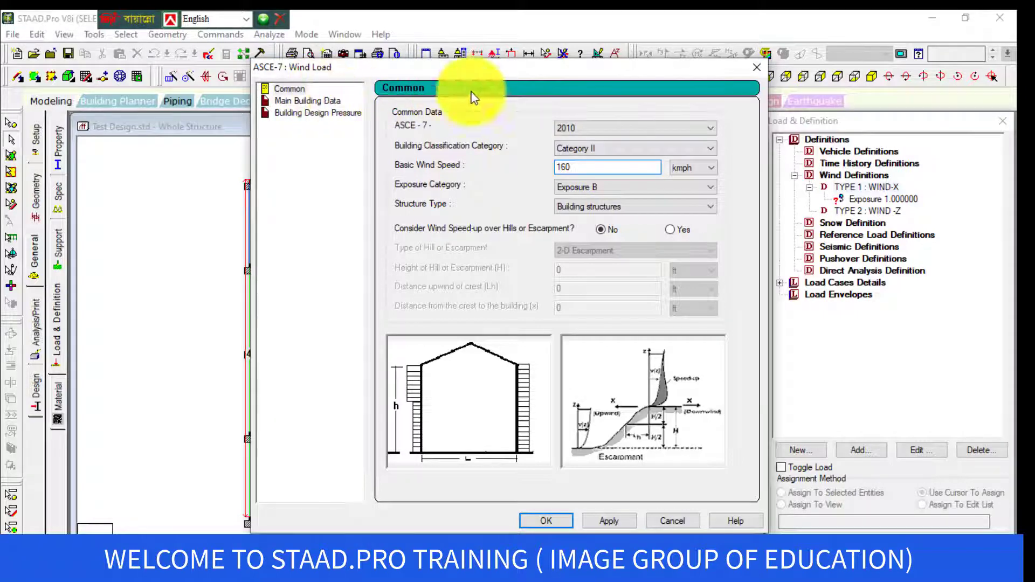
- Choose Exposure B and the Building structures type, and accept the ASCE-7 calculation to fill the intensity table
click(713, 189)
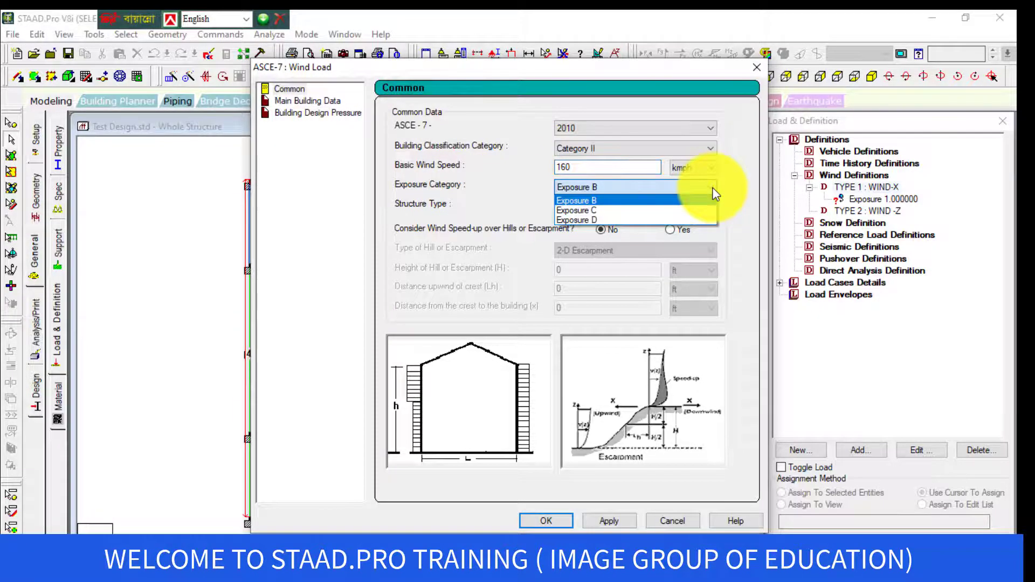
click(616, 199)
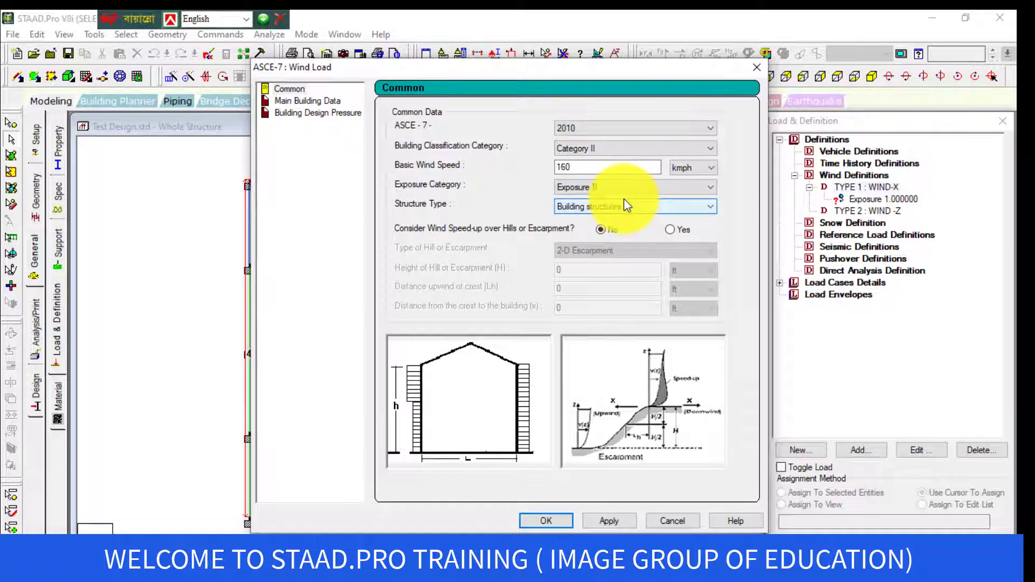
click(712, 189)
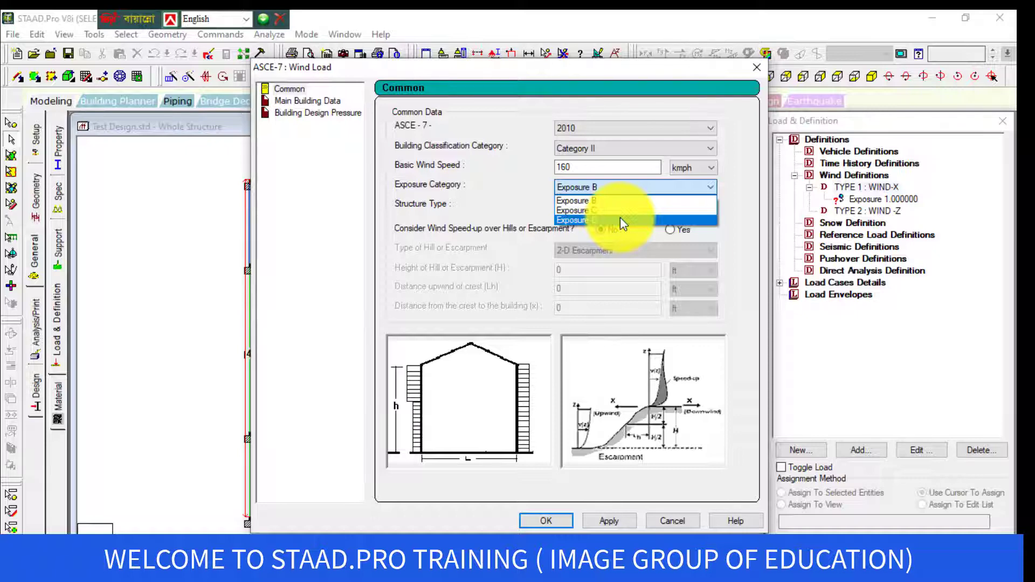
click(621, 201)
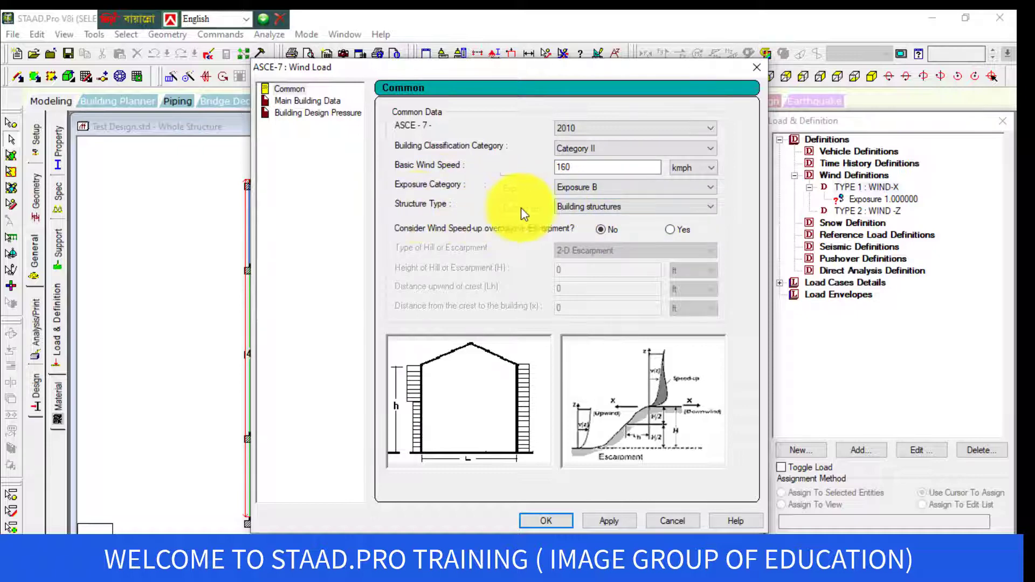
click(591, 206)
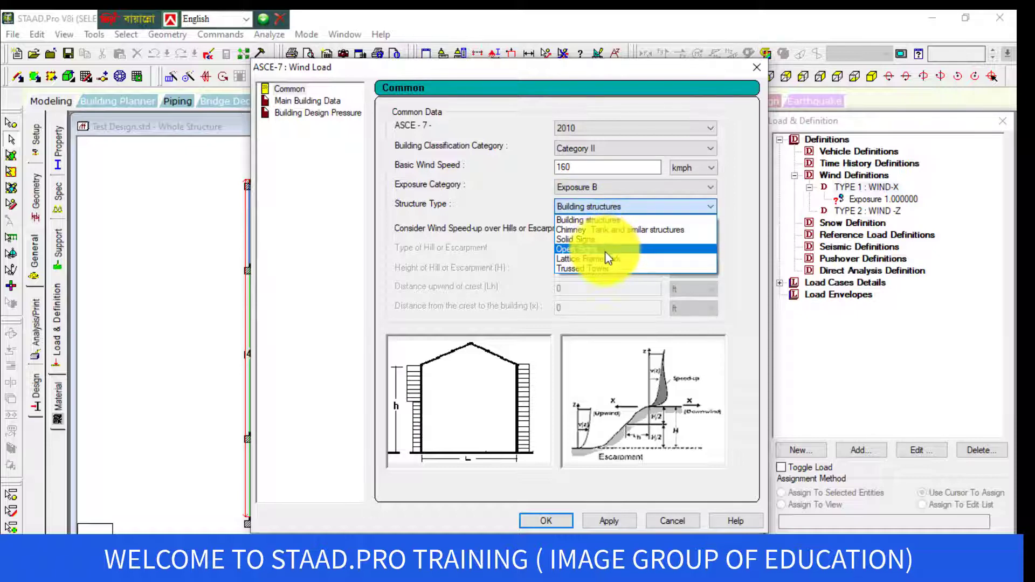
click(589, 221)
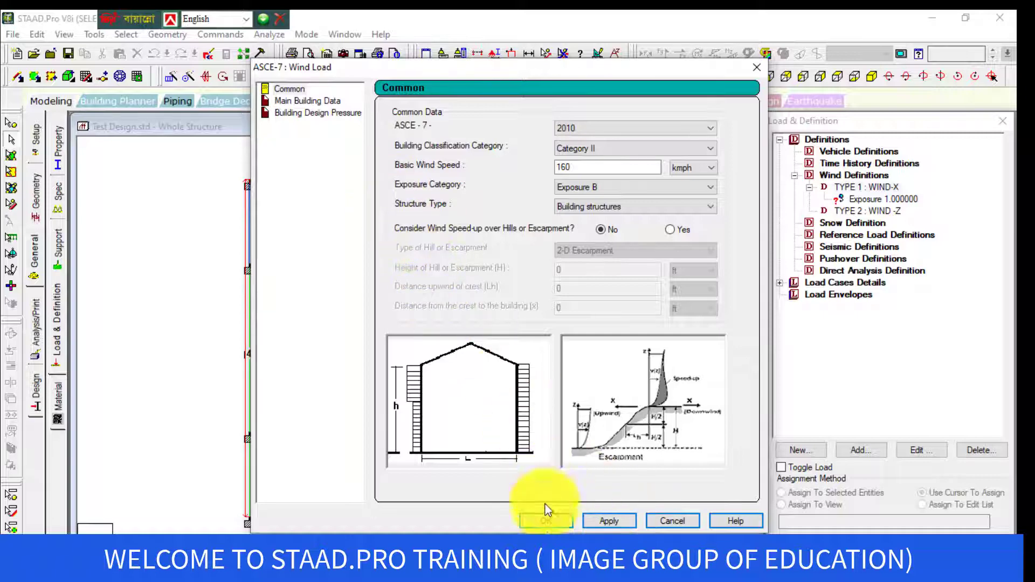
click(546, 521)
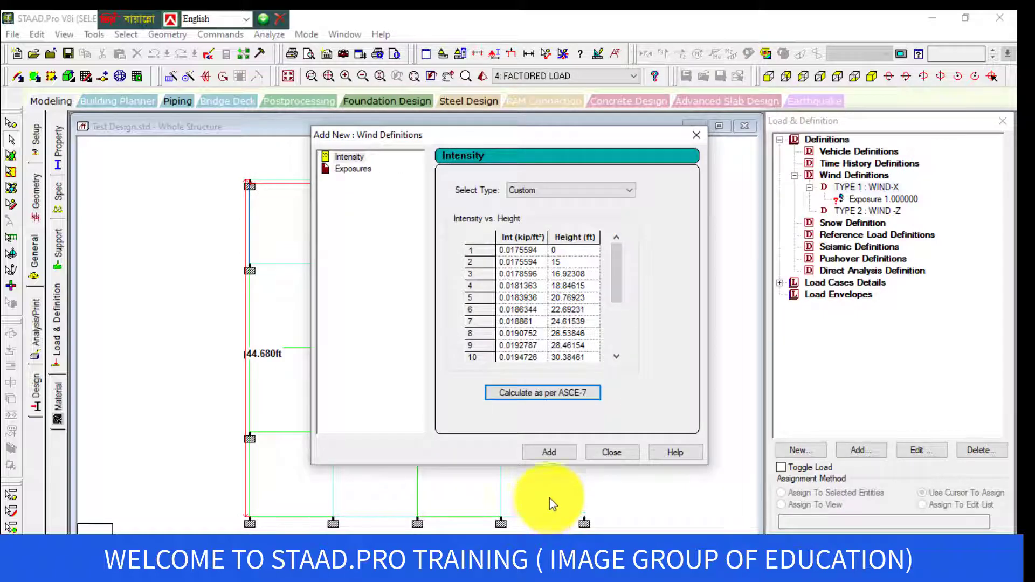
- Reopen the ASCE-7 calculation to check its main building and common data, cancel it, and close the wind definition dialog without adding the intensities
click(575, 393)
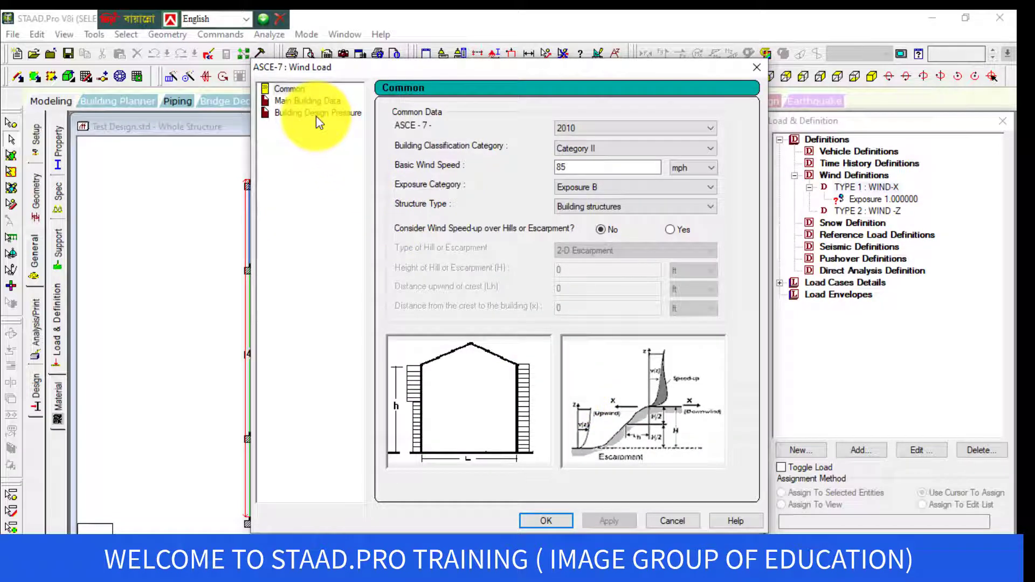
click(318, 102)
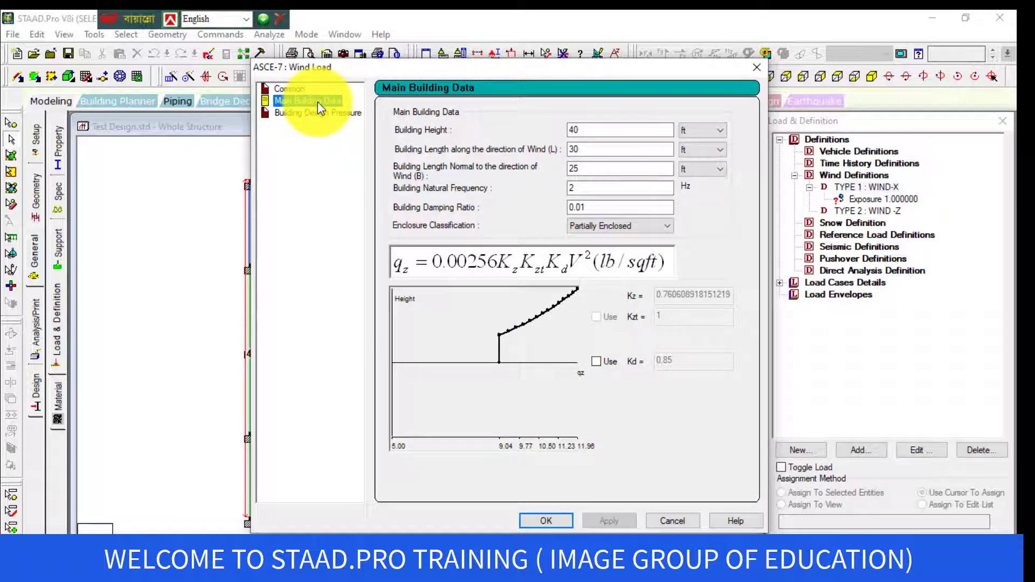
click(291, 89)
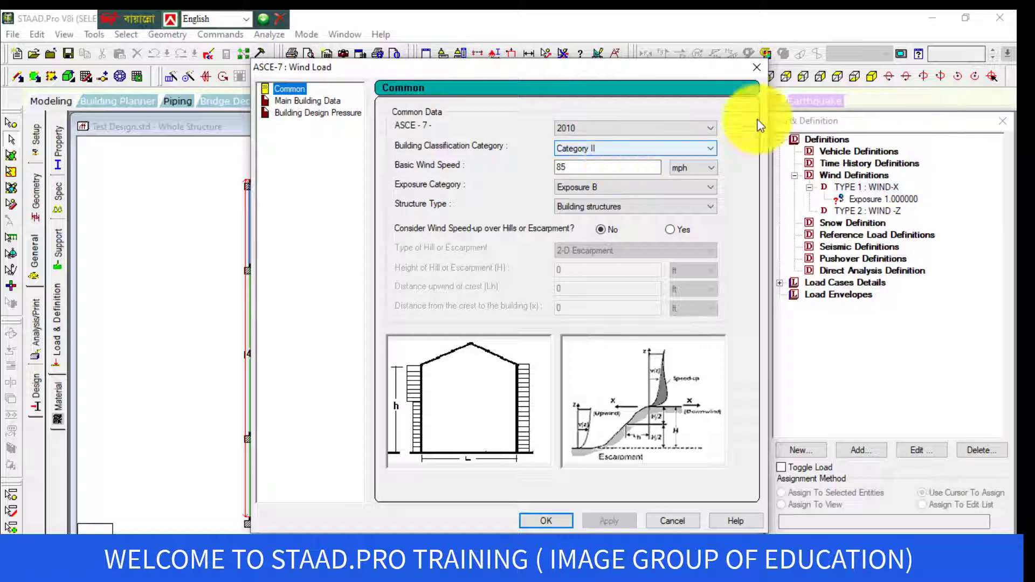
click(756, 67)
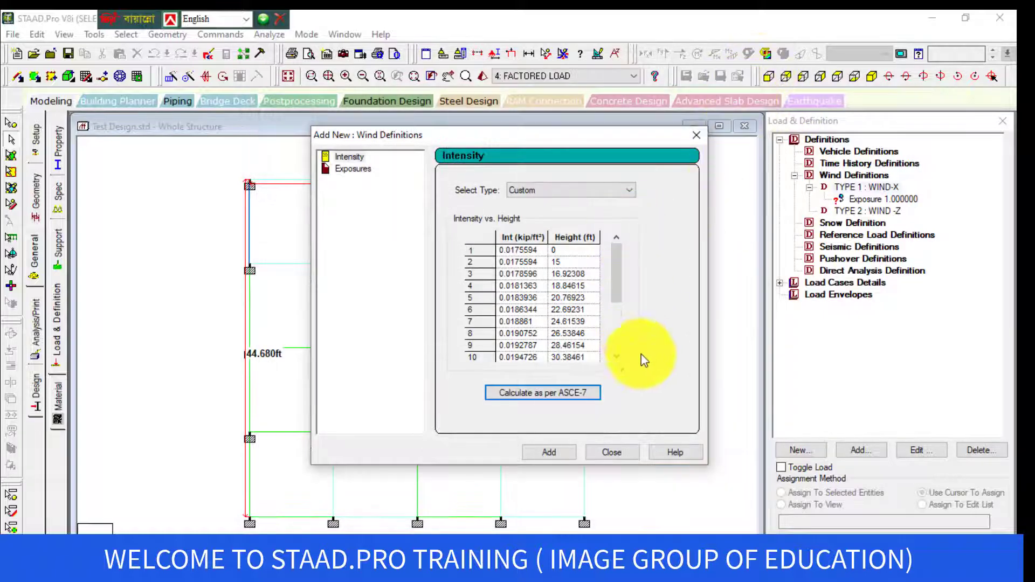
click(612, 452)
- Delete the exposure factor from the WIND-X definition and save the modified structure file
click(872, 203)
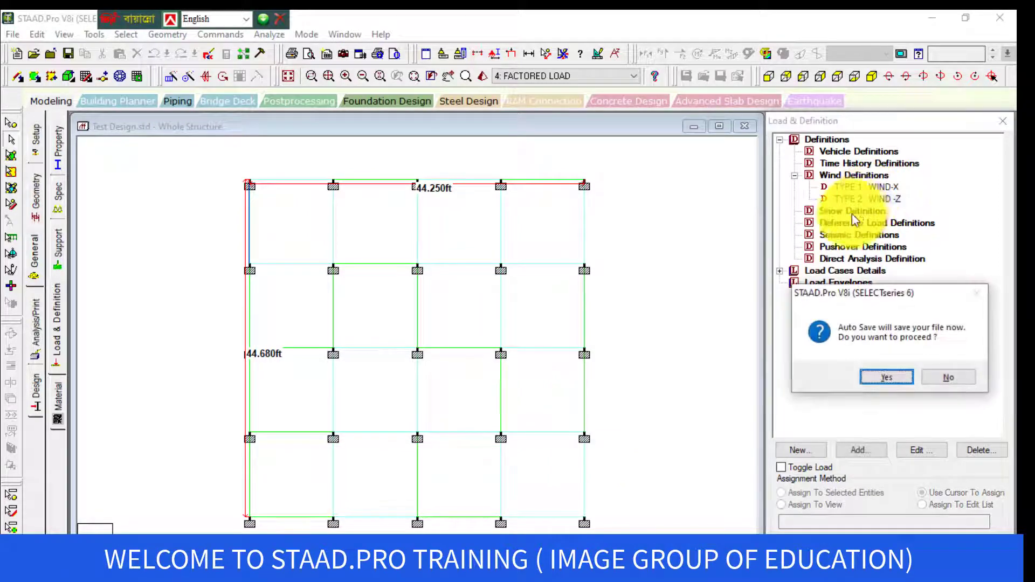
click(876, 372)
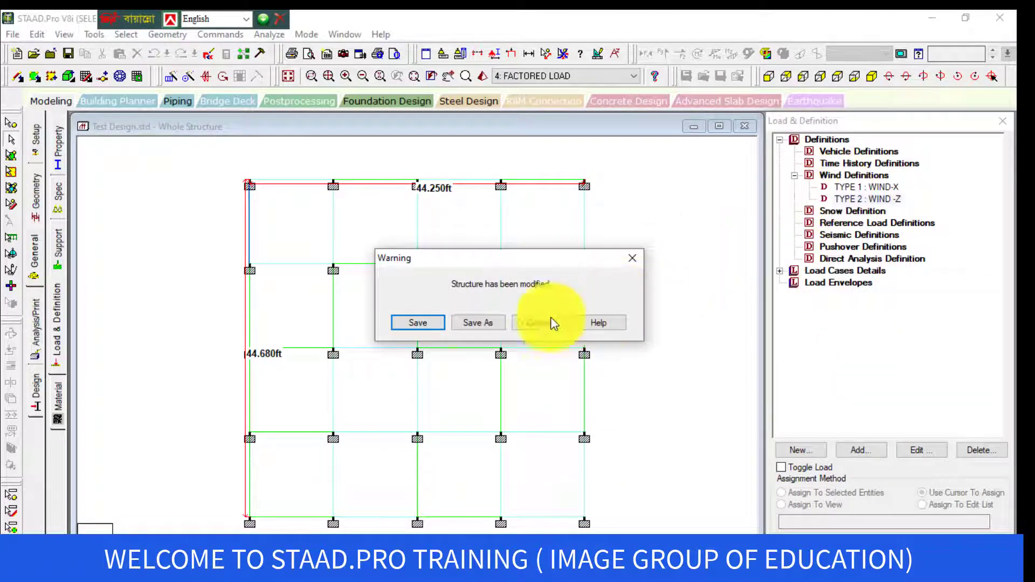
click(443, 323)
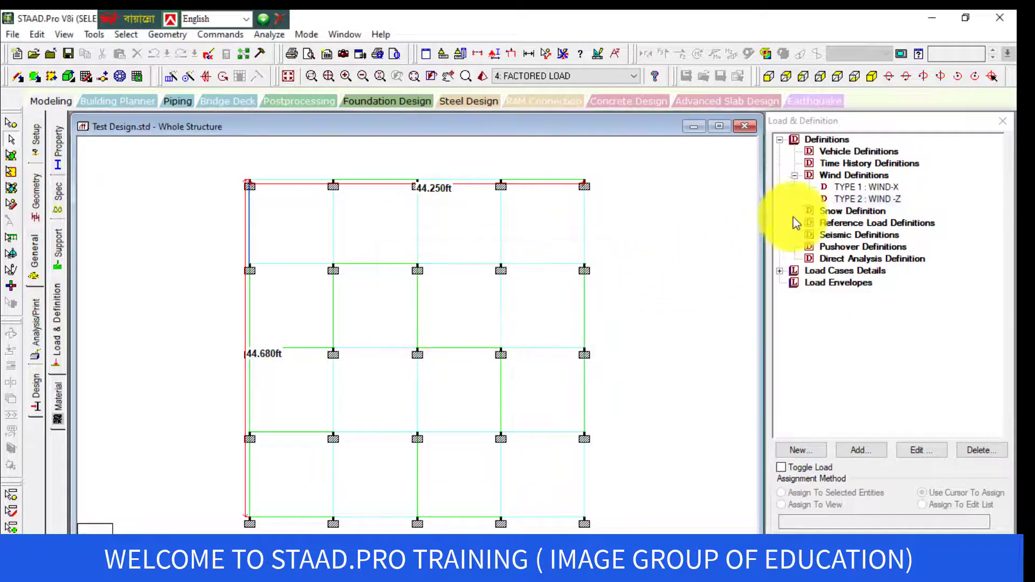
click(846, 188)
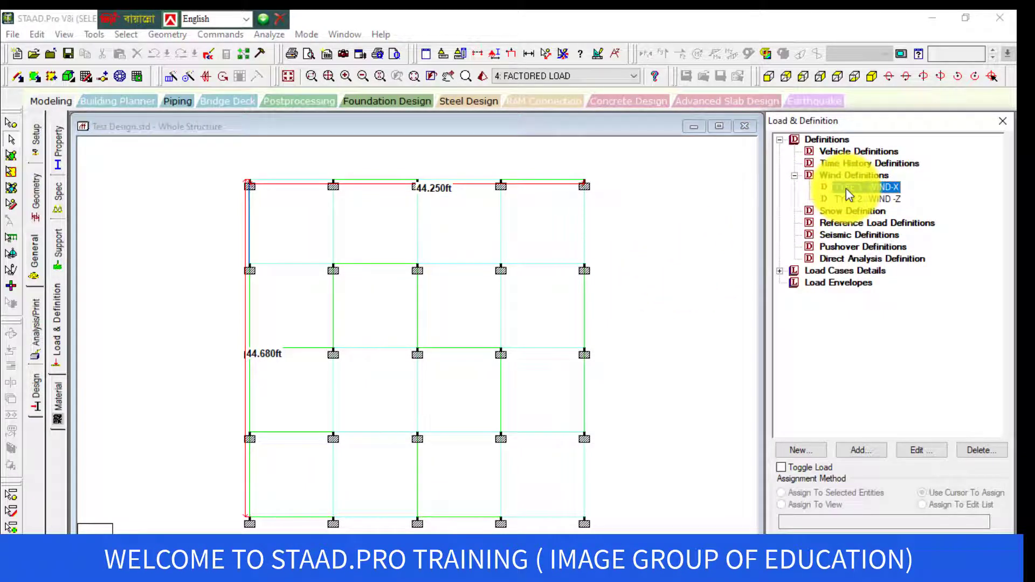
double_click(846, 189)
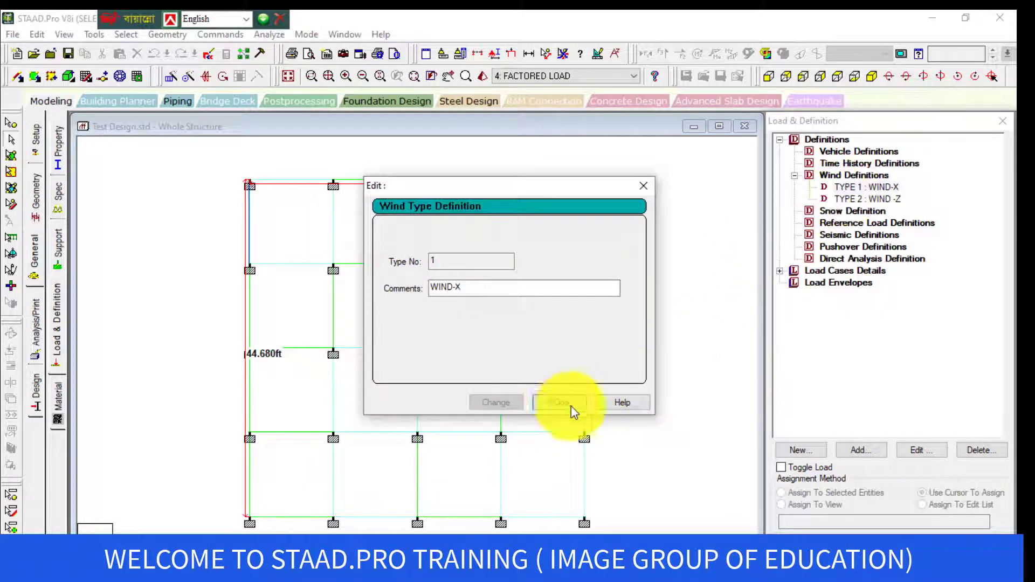
click(561, 403)
double_click(869, 187)
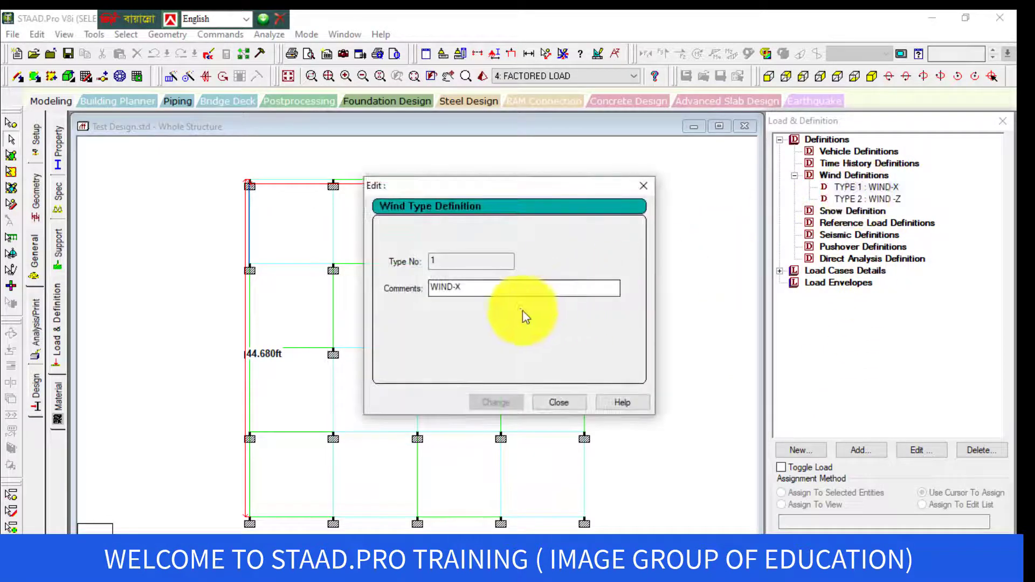
click(555, 407)
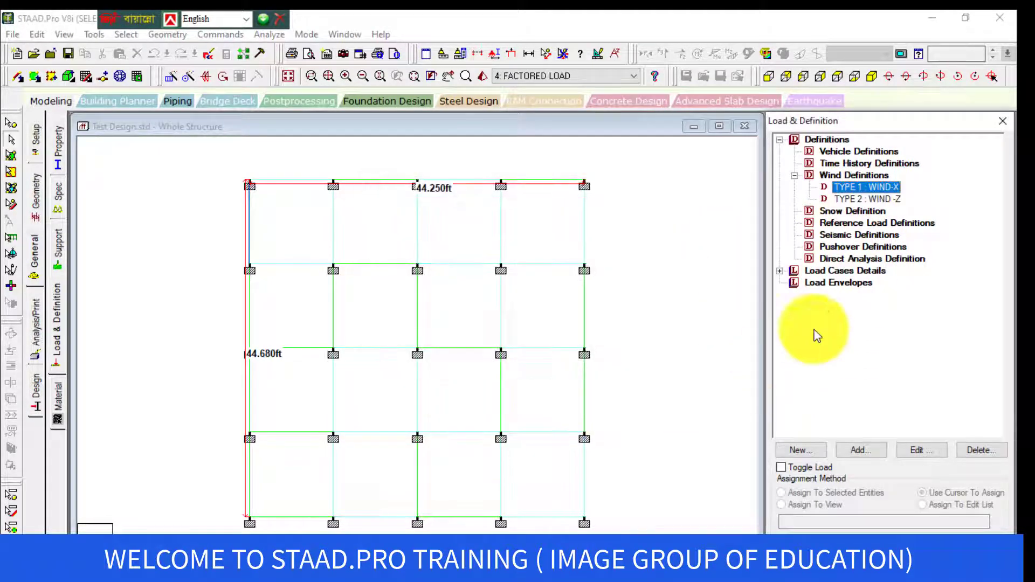
- Start an ASCE-7 intensity calculation for the WIND-X definition and apply a basic wind speed of 160 kmph
click(852, 449)
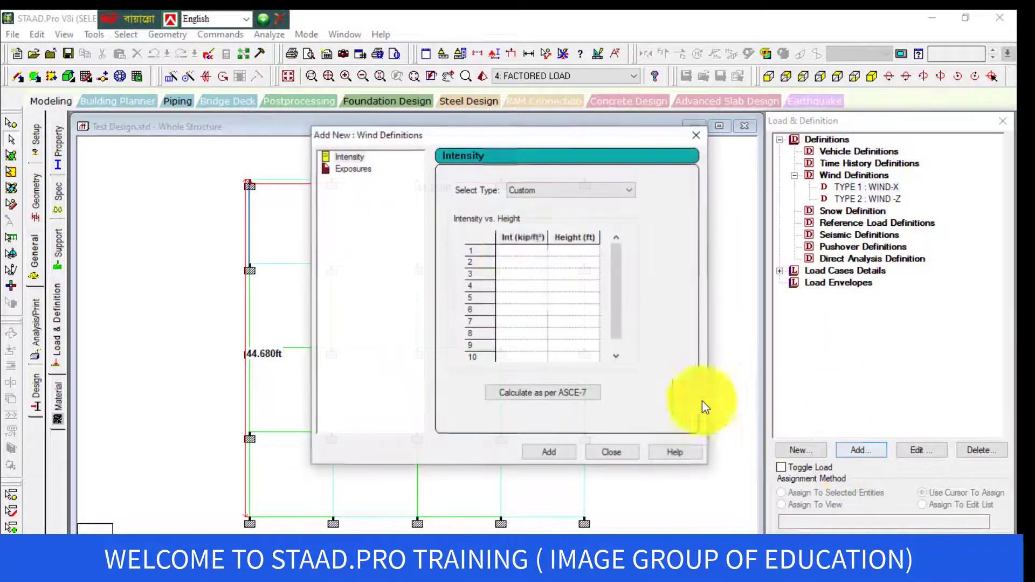
click(349, 156)
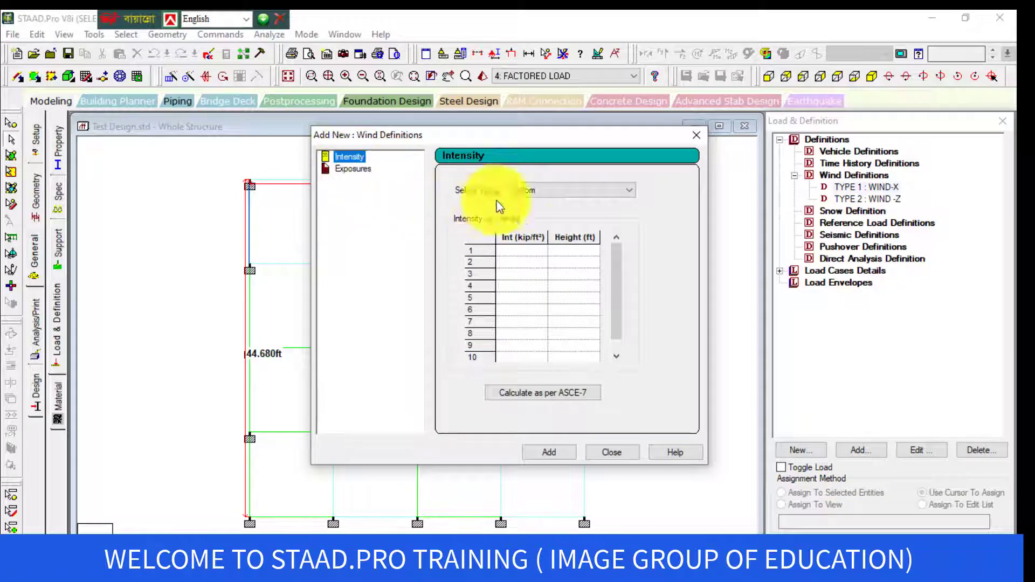
click(564, 395)
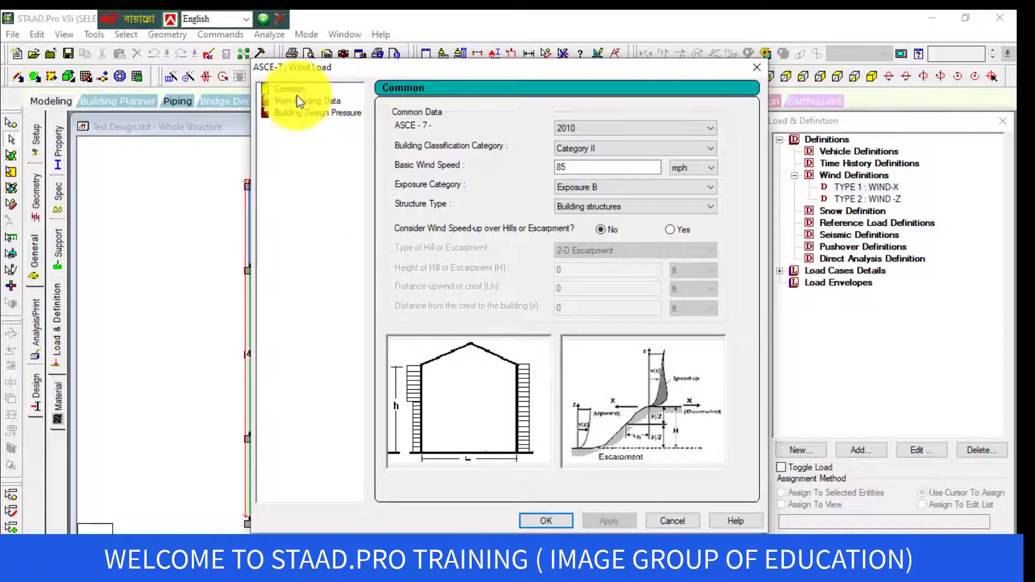
click(286, 101)
click(281, 89)
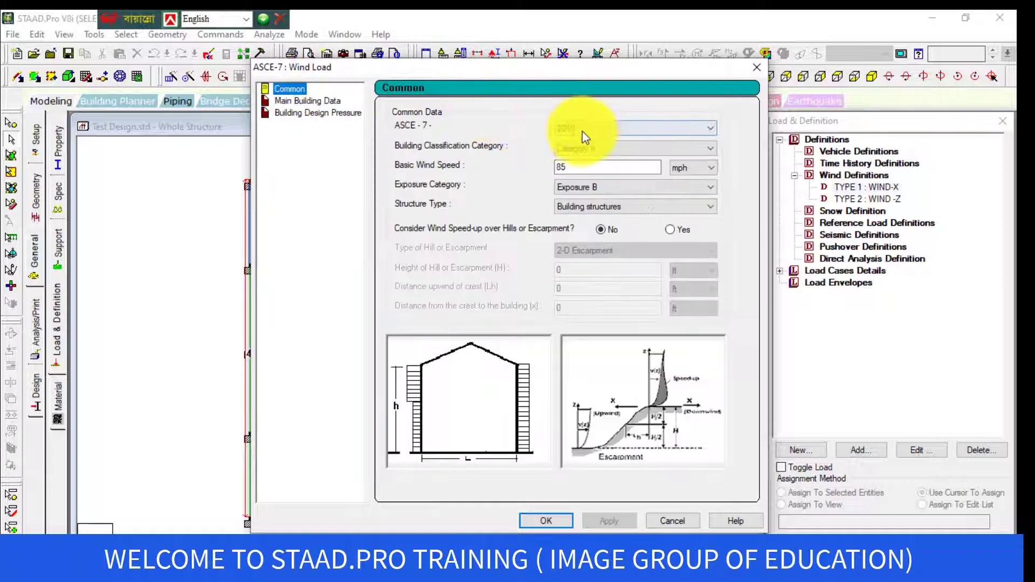
click(713, 169)
click(707, 182)
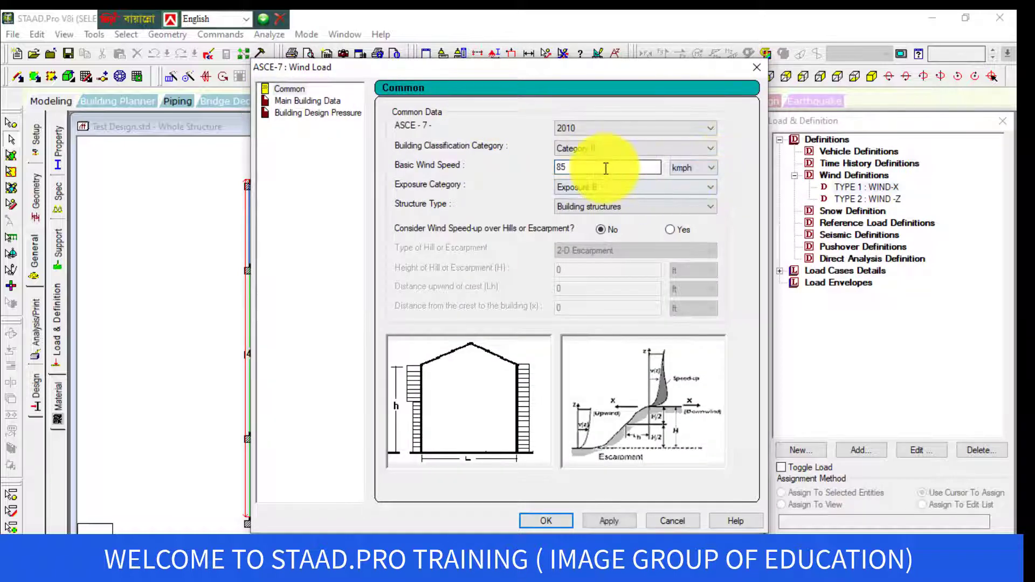
drag(605, 166, 546, 171)
text(1)
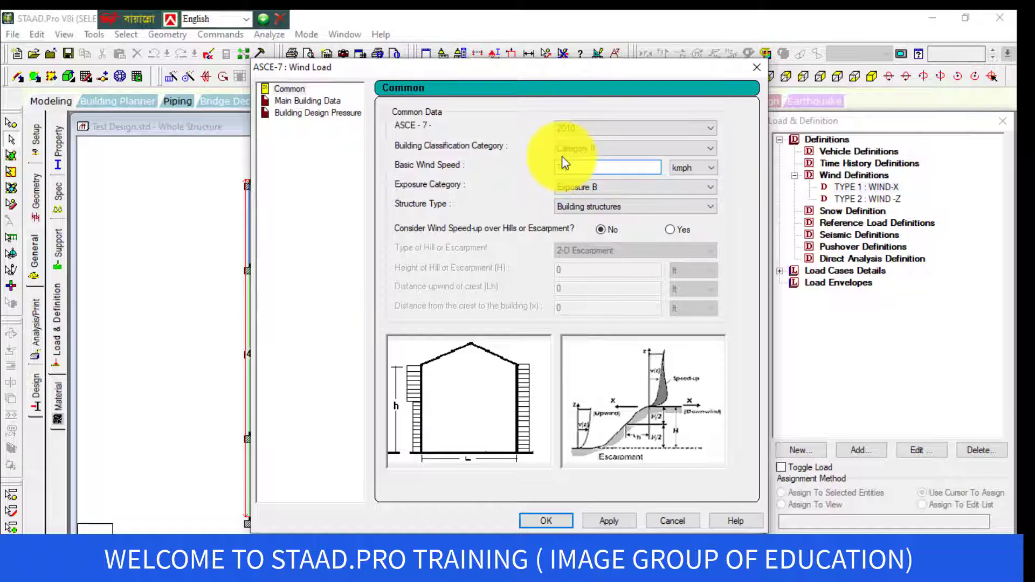
text(60)
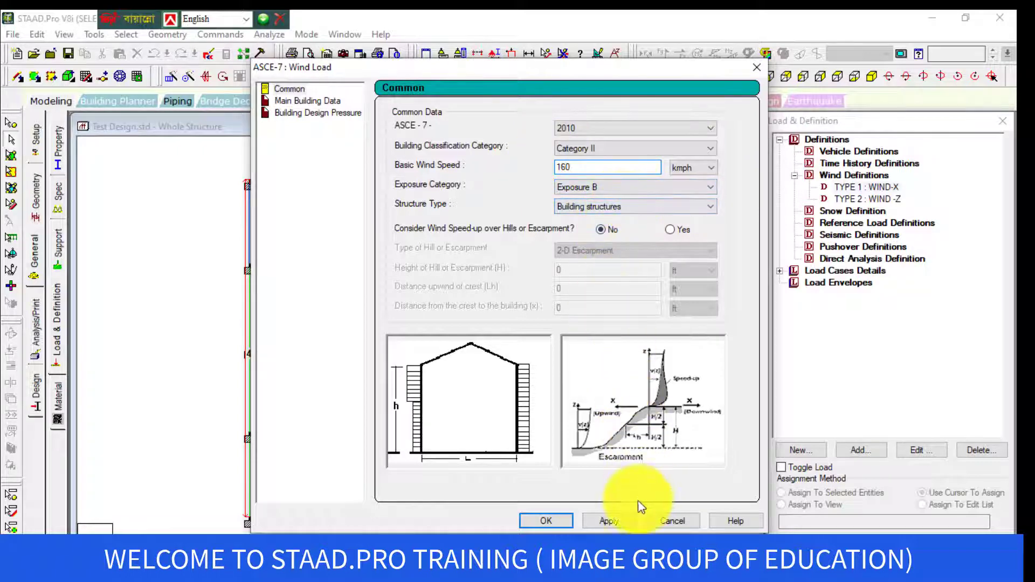
click(633, 520)
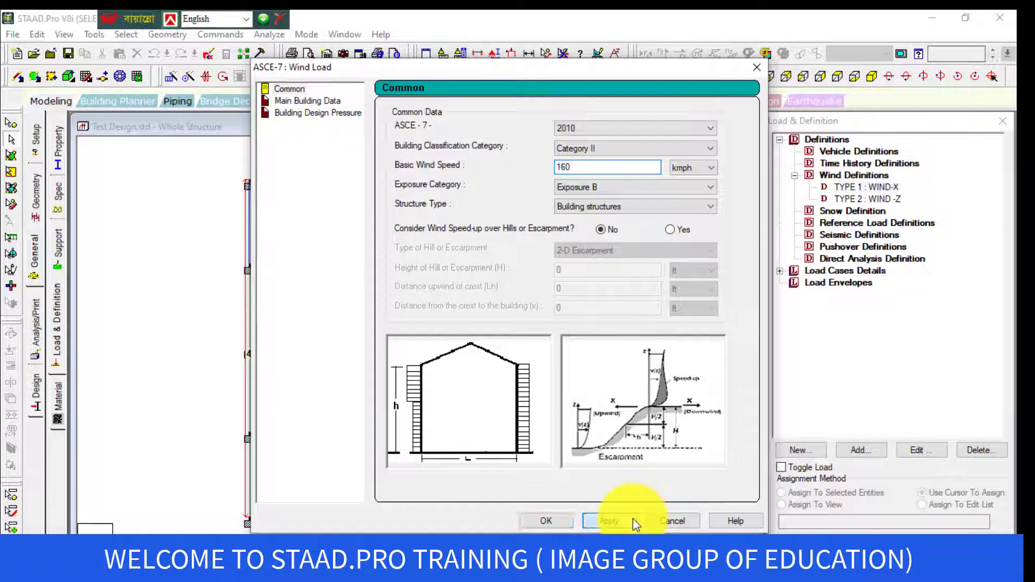
- In the ASCE-7 main building data, set the building height and the length along the wind direction to 45 ft each
click(315, 101)
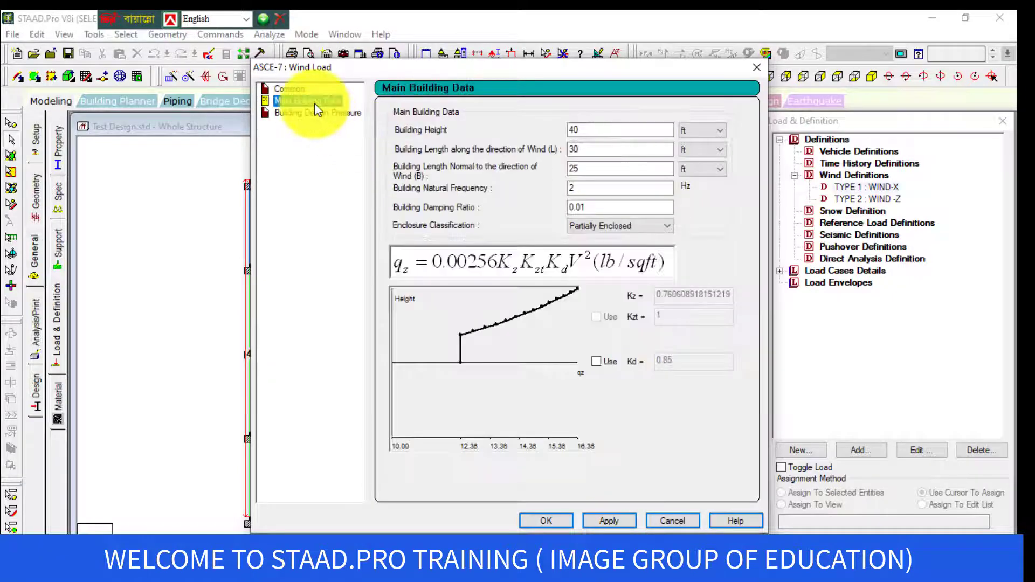
click(599, 131)
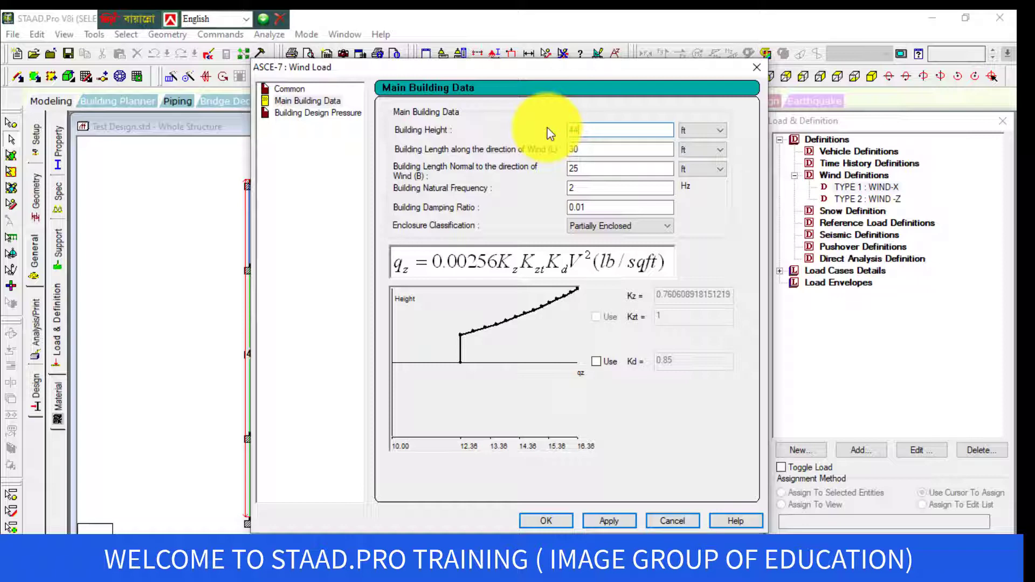
text(5)
key(Tab)
text(45)
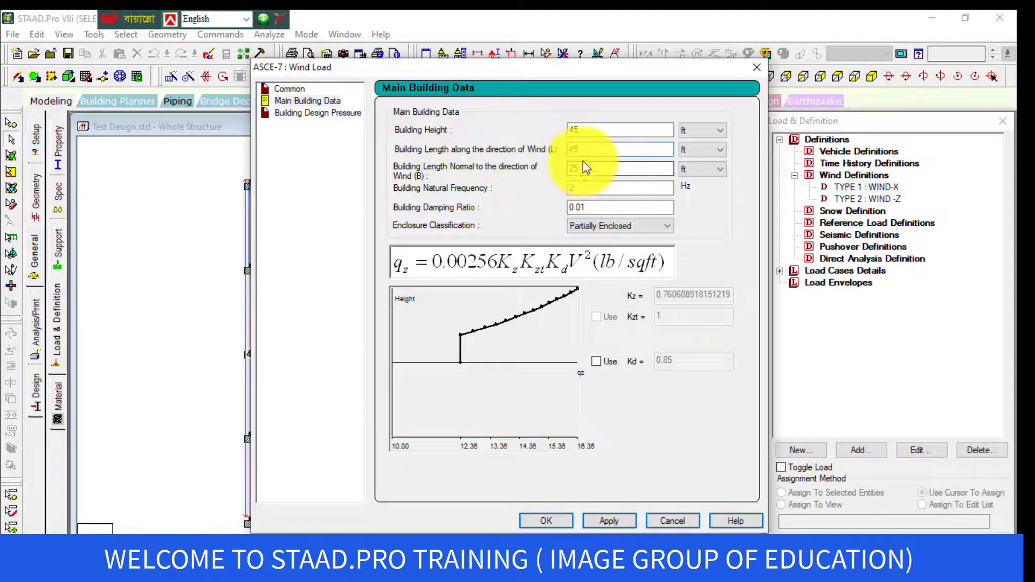
- Change the building height in the main building data to 80 ft
click(575, 133)
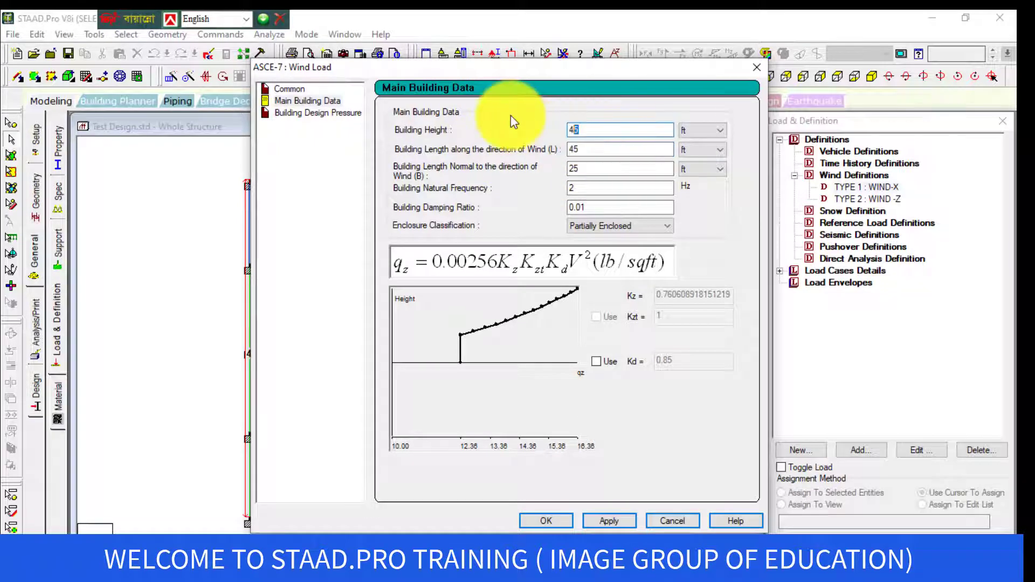
key(BackSpace)
key(BackSpace)
text(8.05)
key(BackSpace)
key(BackSpace)
key(BackSpace)
text(0)
key(Tab)
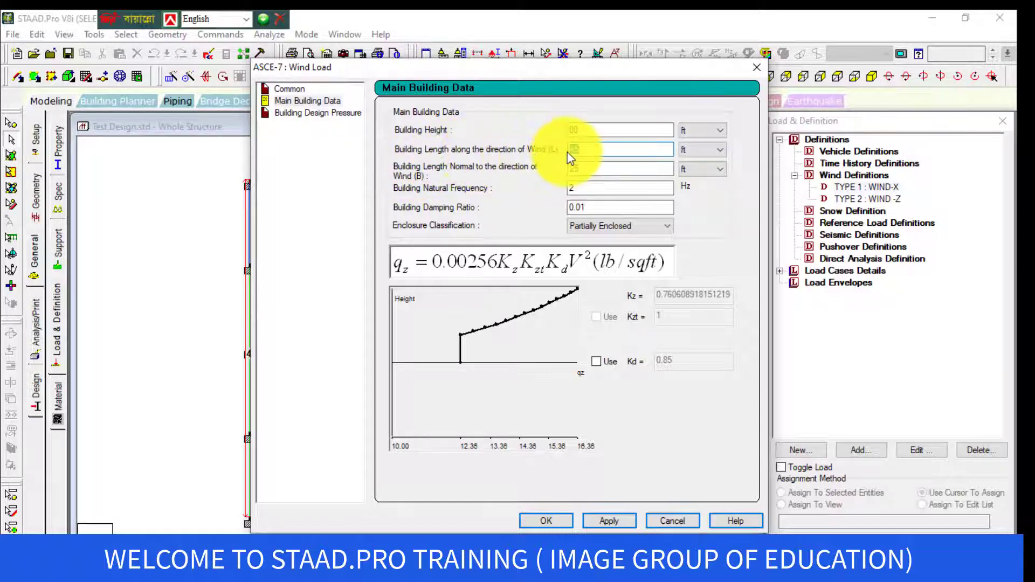
- Keep the length along the wind at 45 ft and set the building length normal to the wind to 45 ft
key(BackSpace)
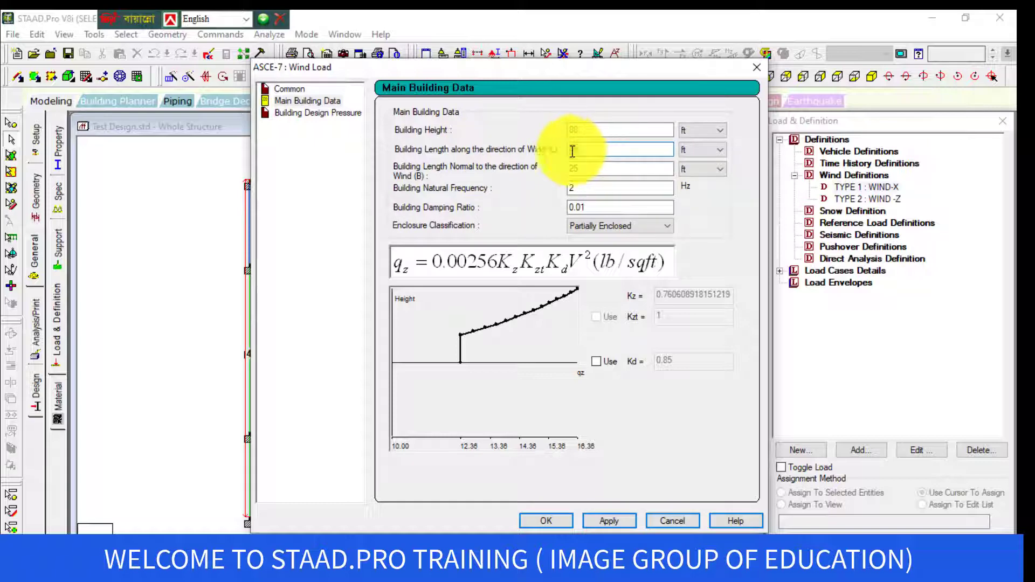
key(ctrl+z)
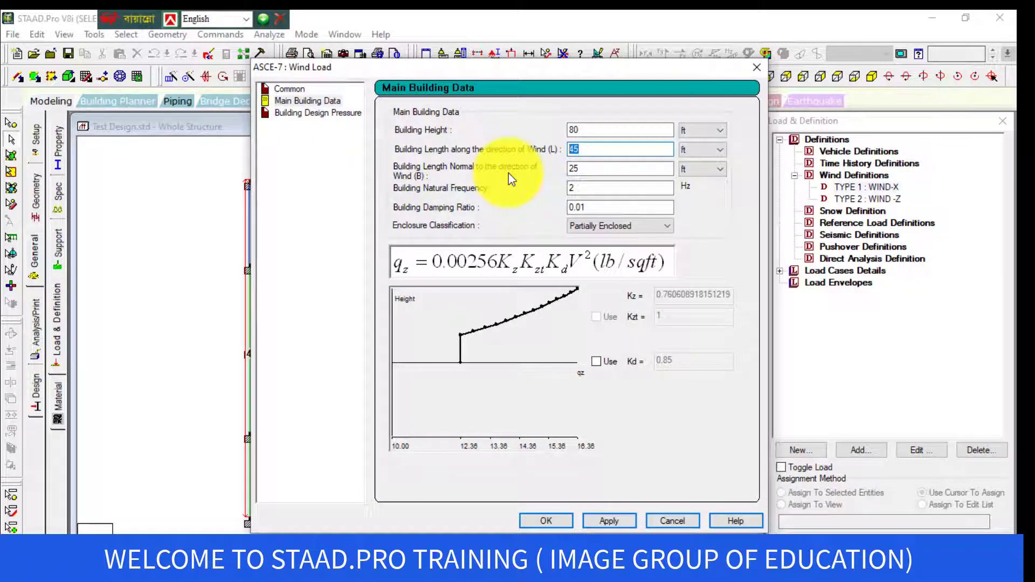
key(Tab)
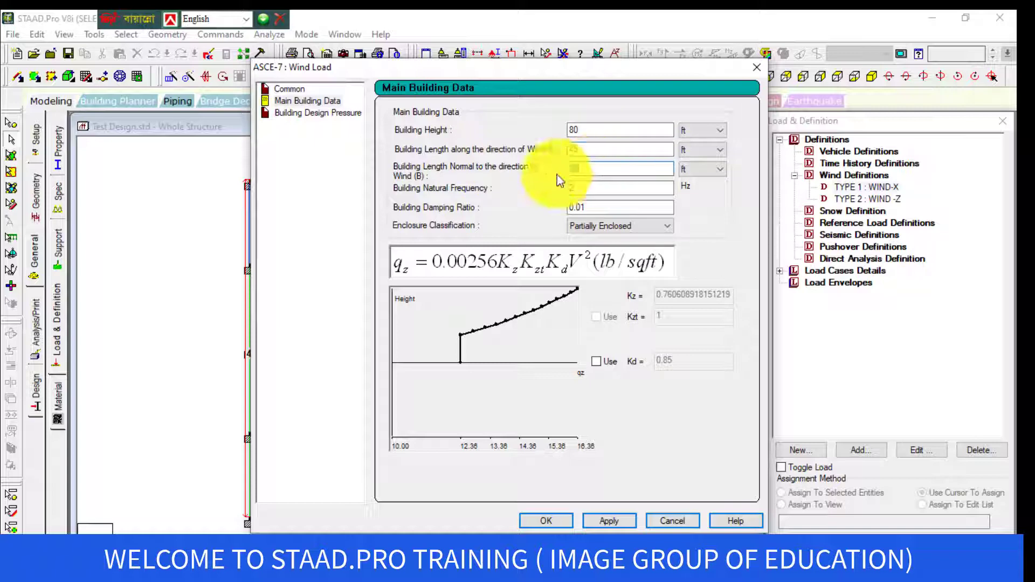
text(43)
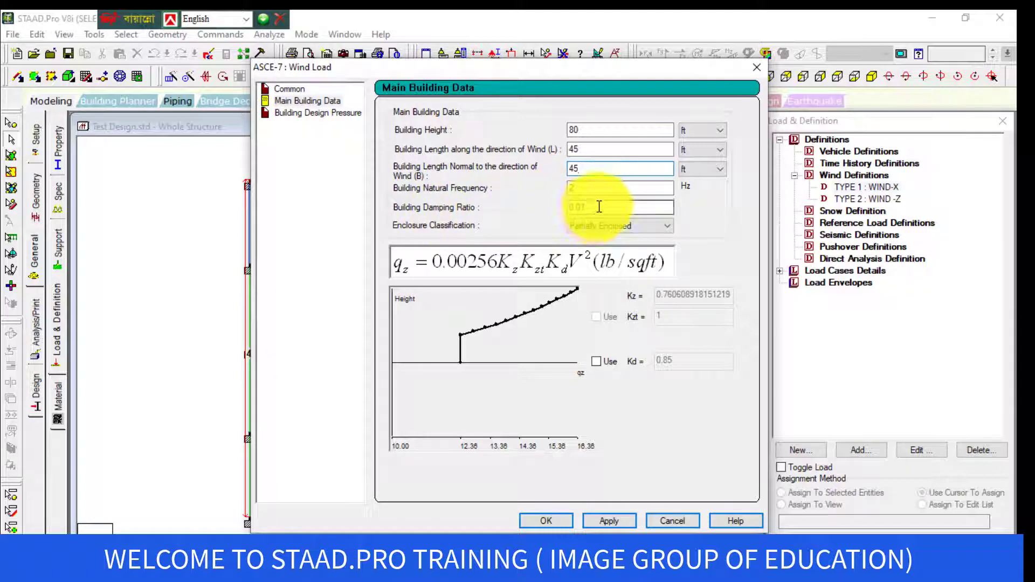
- Classify the structure as Enclosed Building, enable the Kd factor of 0.85, and apply the main building data
click(598, 228)
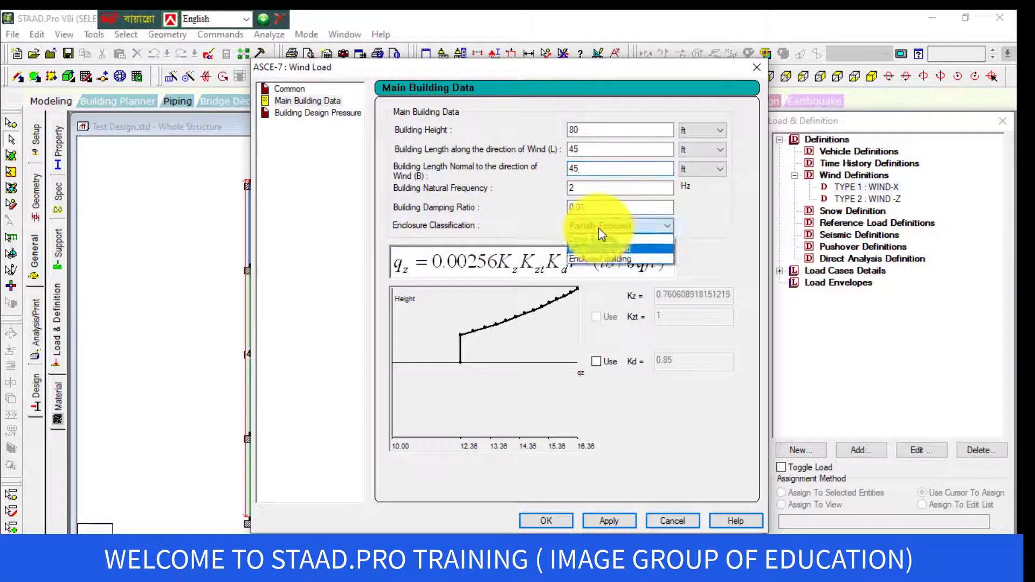
click(630, 259)
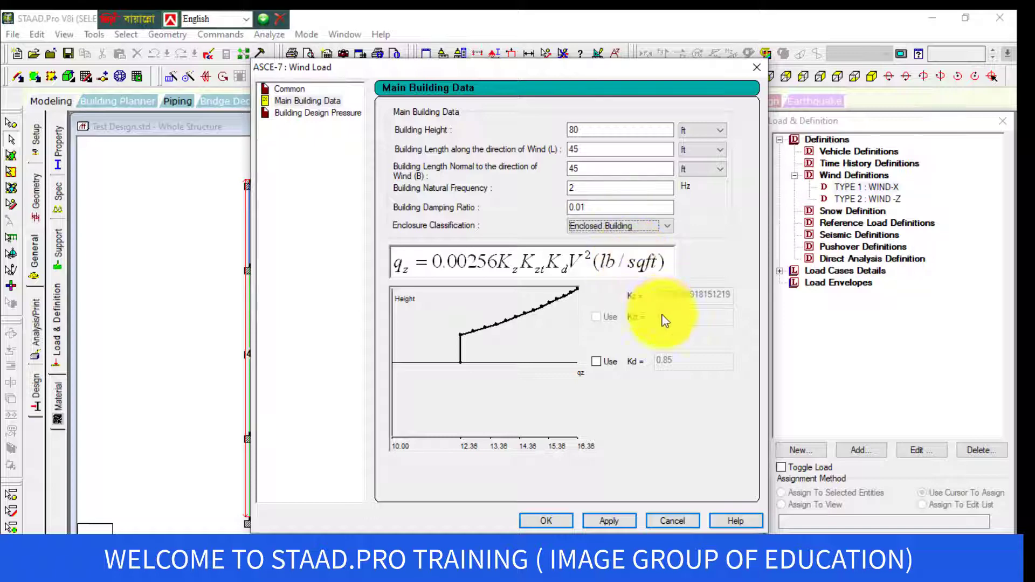
click(594, 363)
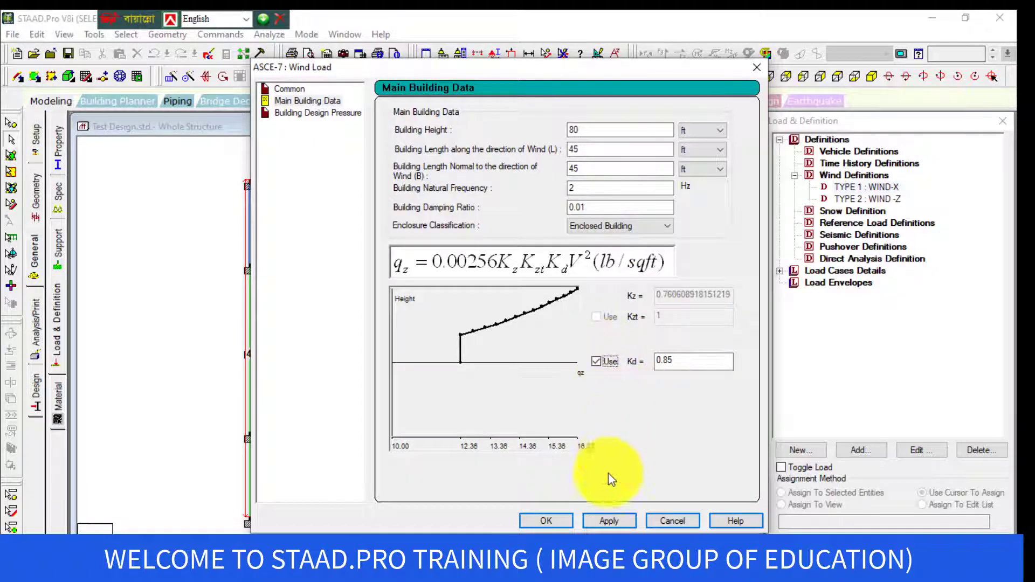
click(594, 520)
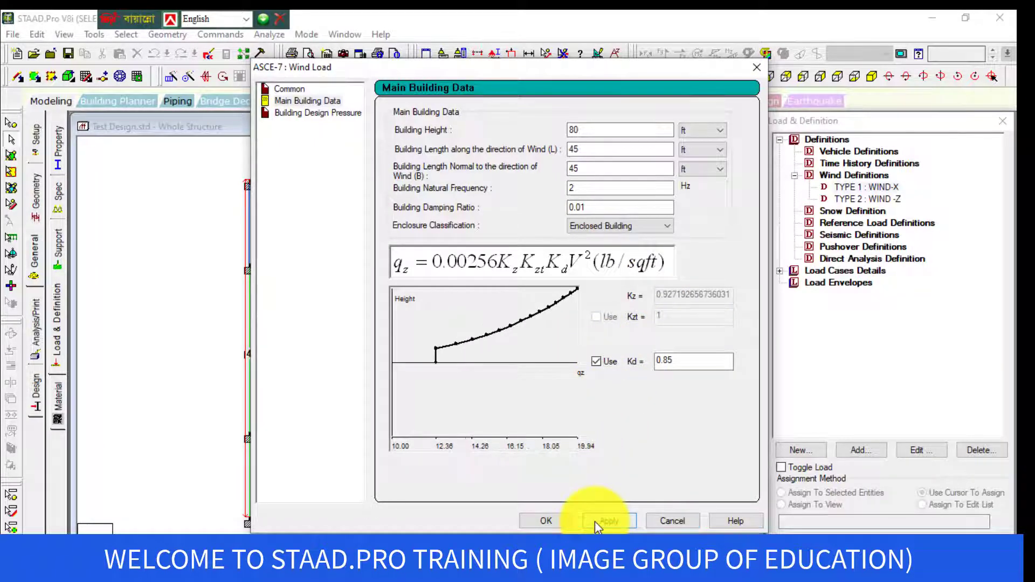
- Enable the G, Cp and GCpi factors in the building design pressure for the windward wall and apply them
click(329, 120)
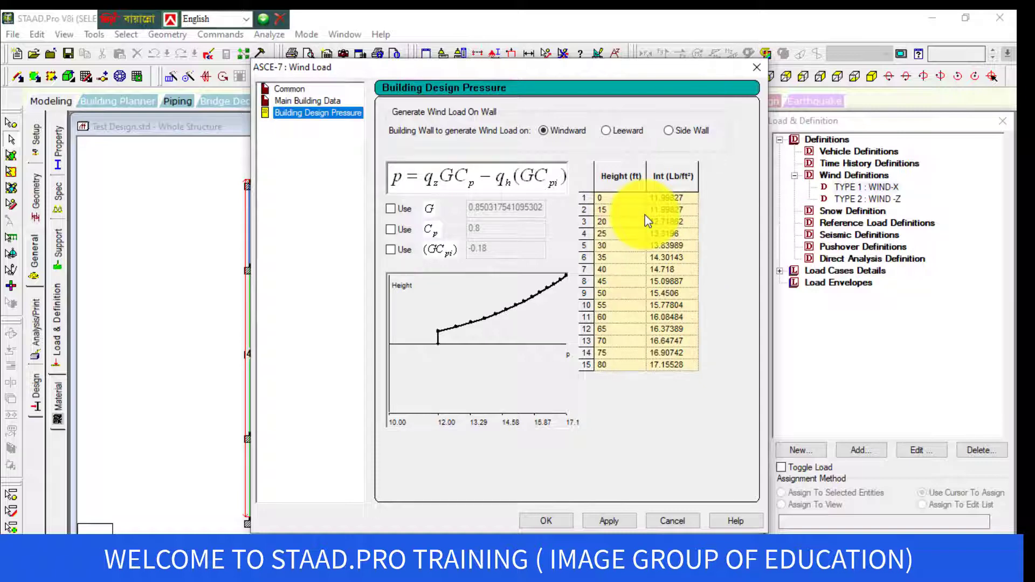
click(391, 208)
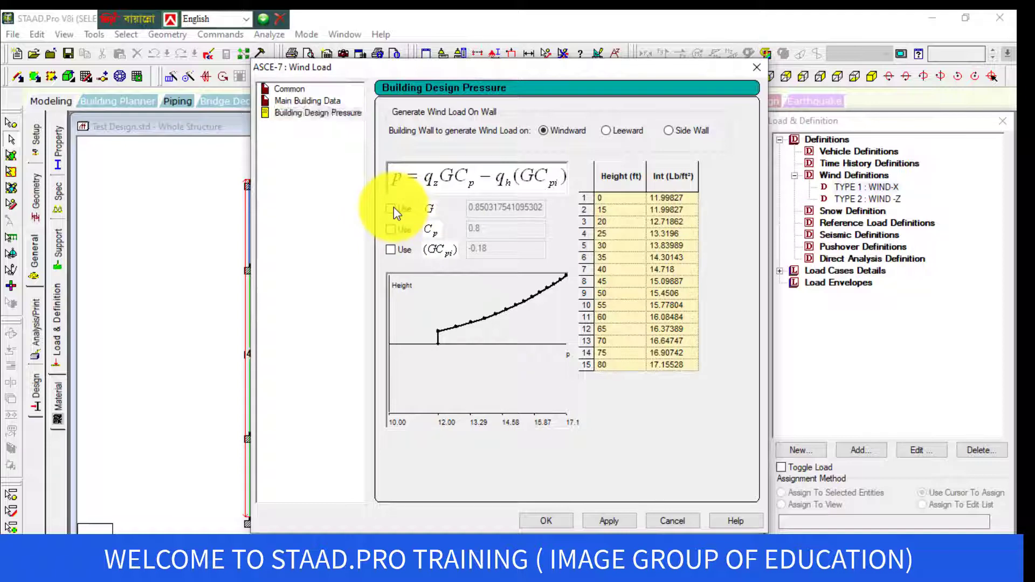
click(389, 251)
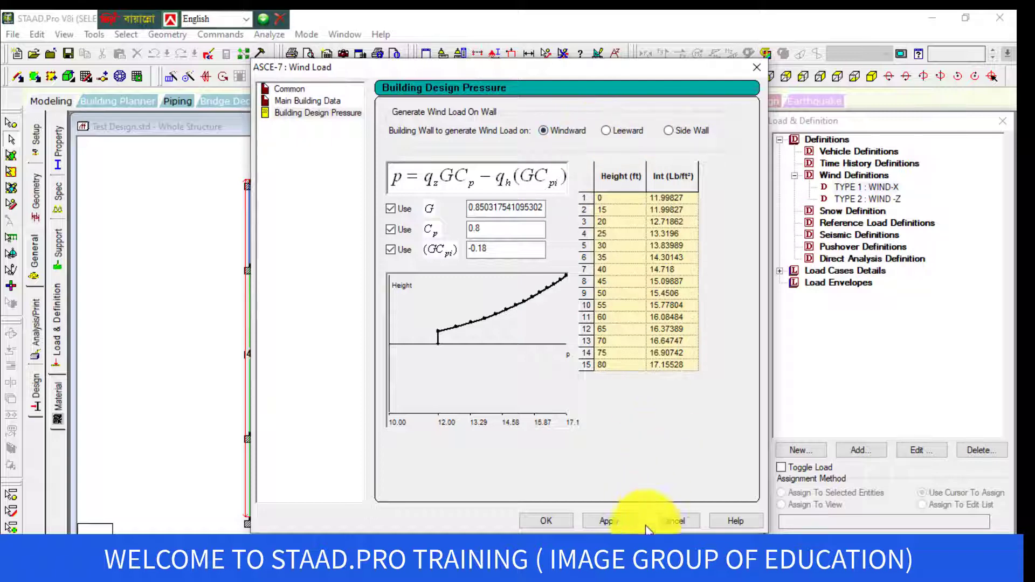
click(620, 524)
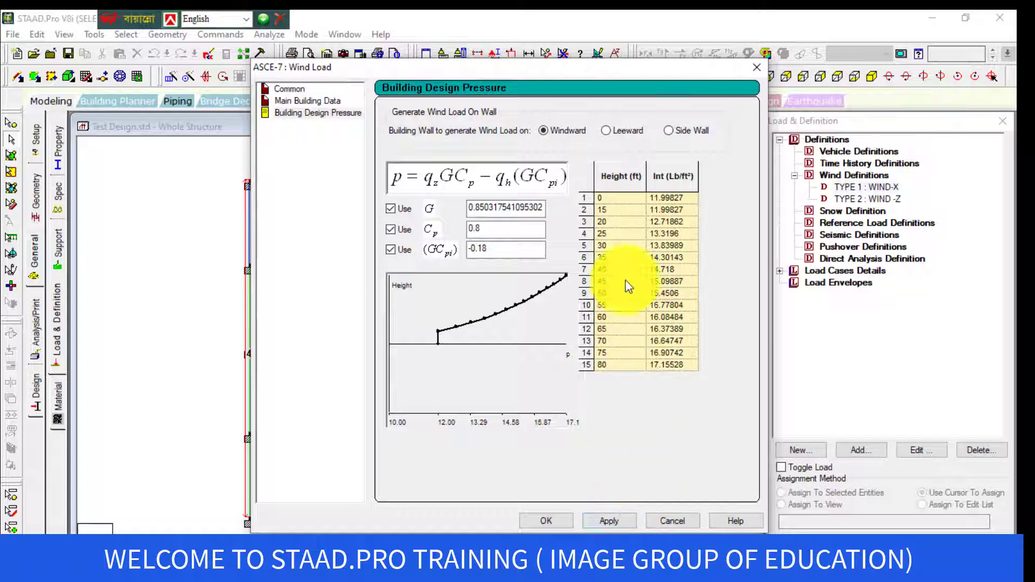
- Try the leeward wall option, return to Windward, accept the ASCE-7 calculation, and close the wind definition dialog without adding the intensities
click(633, 133)
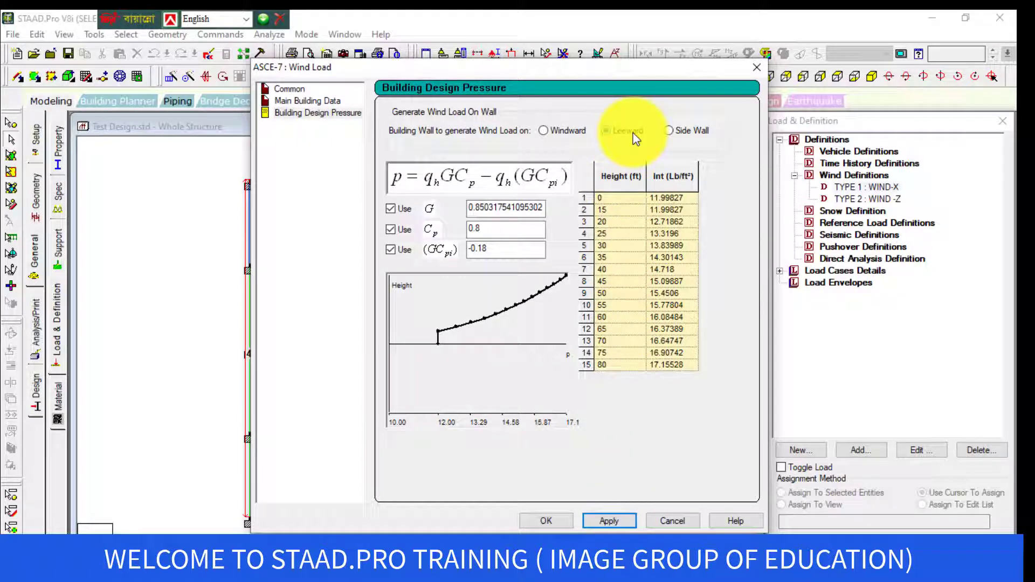
click(574, 134)
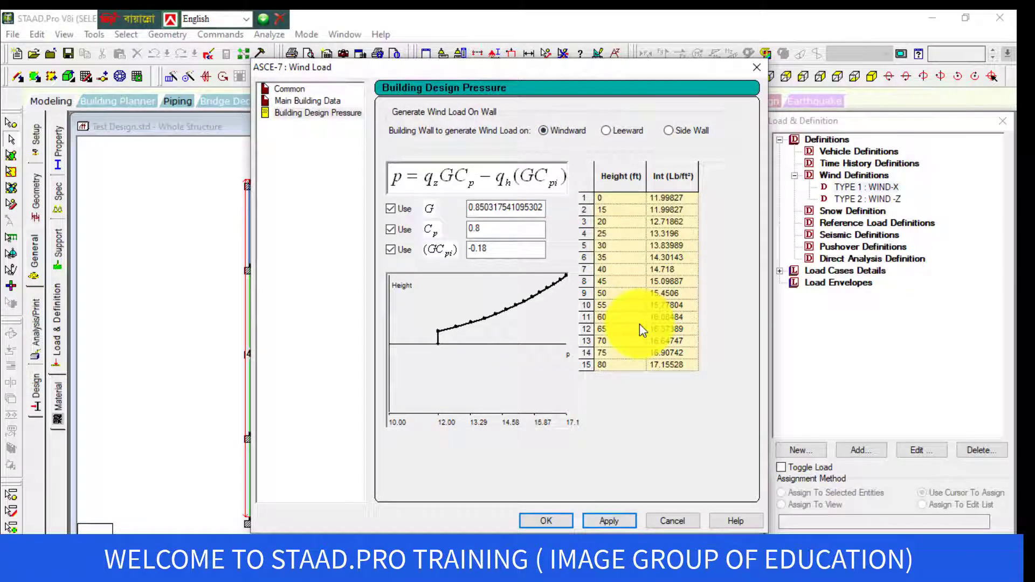
click(548, 521)
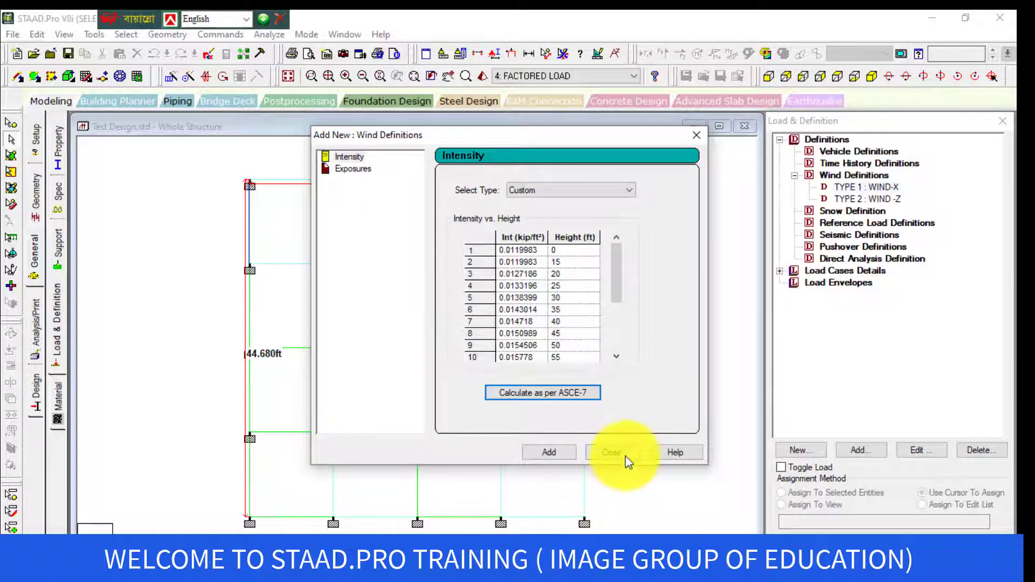
click(624, 454)
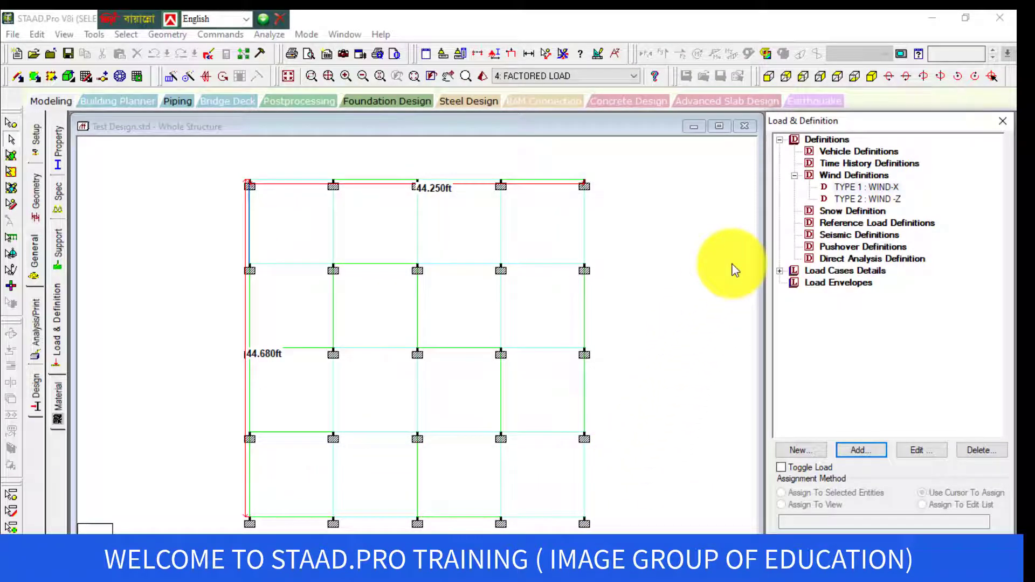
- Start an ASCE-7 intensity calculation for the WIND -Z type and apply a basic wind speed of 160 kmph
double_click(852, 200)
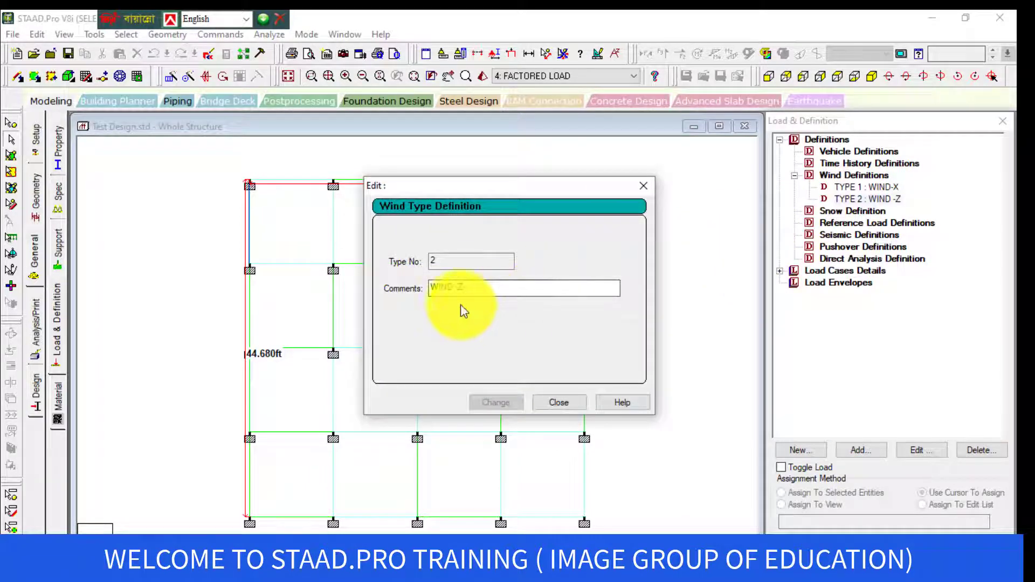
click(577, 404)
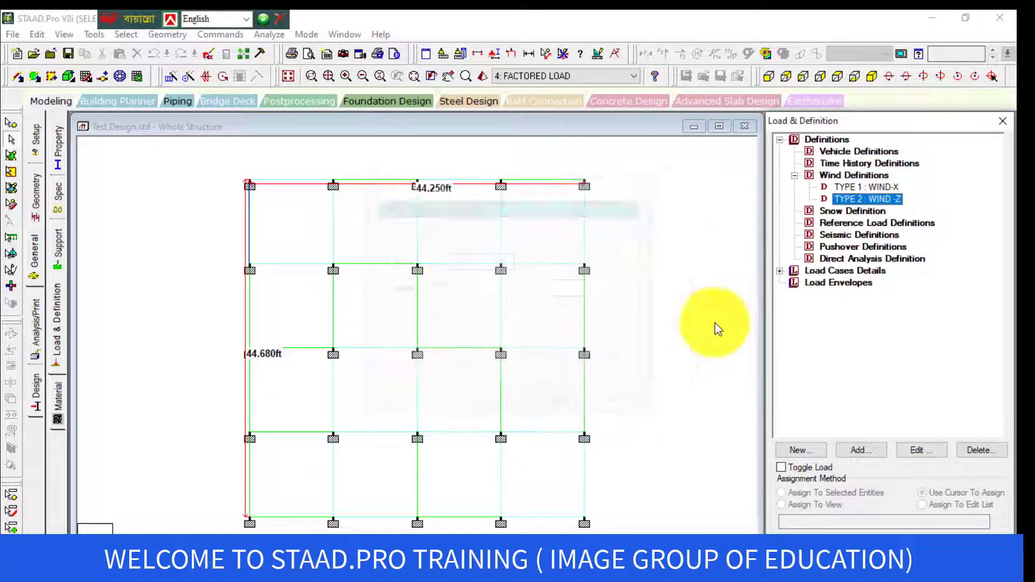
click(876, 449)
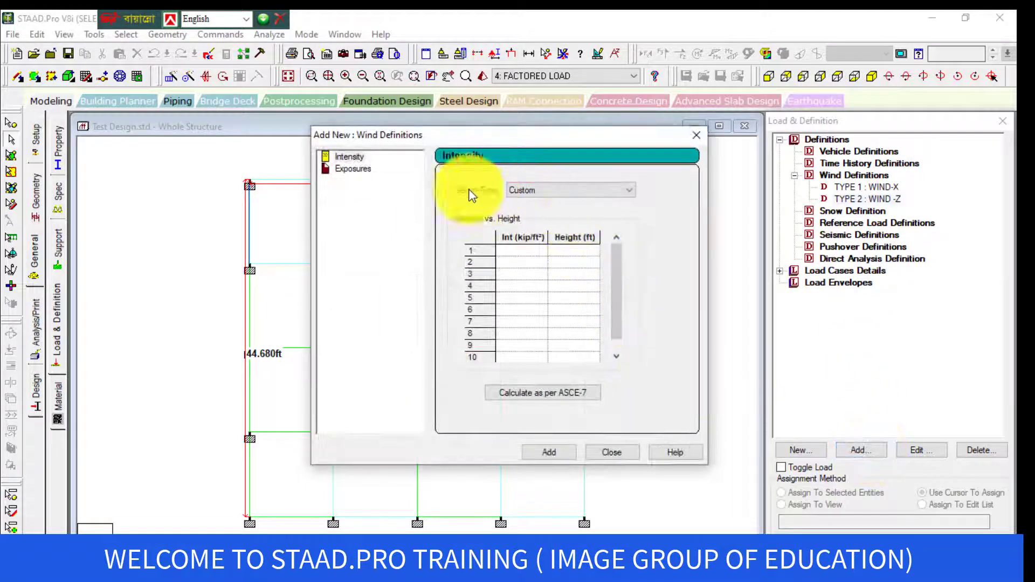
click(564, 396)
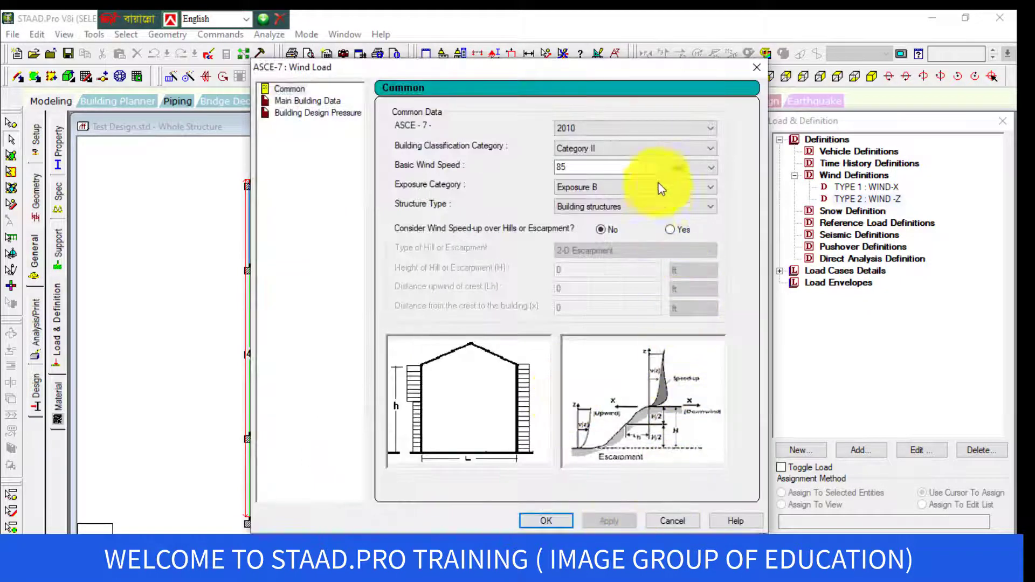
click(711, 169)
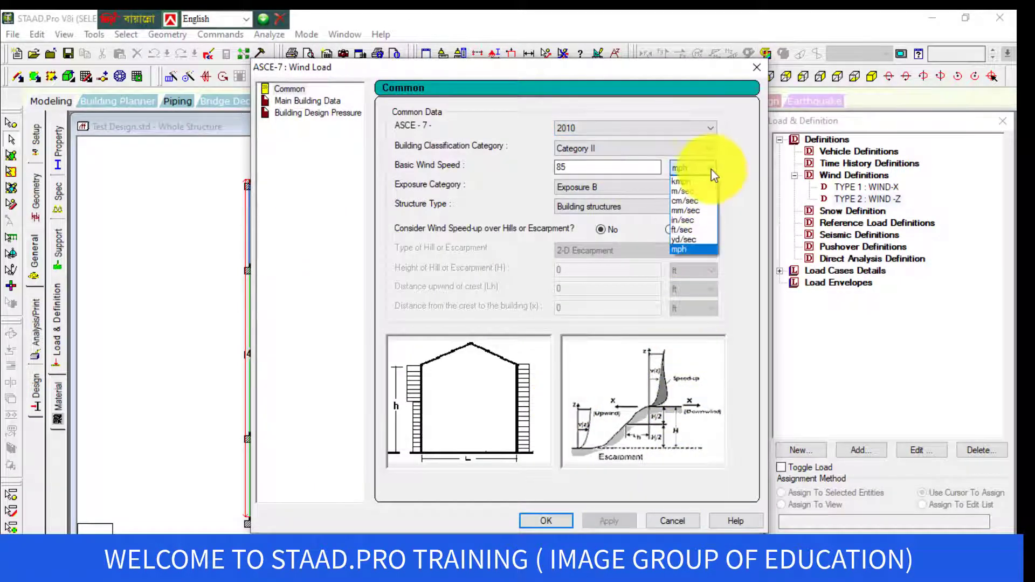
click(703, 183)
double_click(601, 166)
text(1)
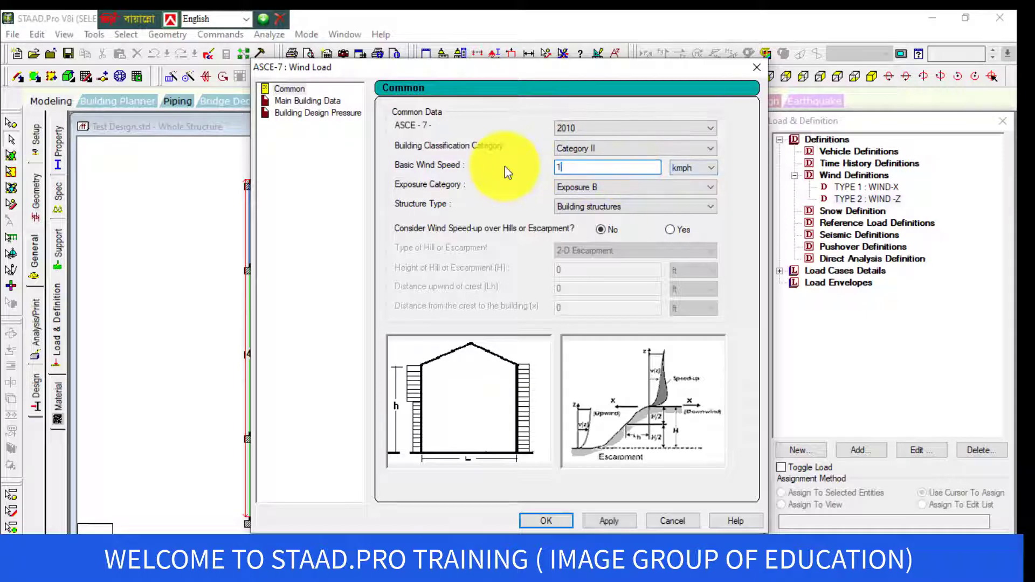
text(60)
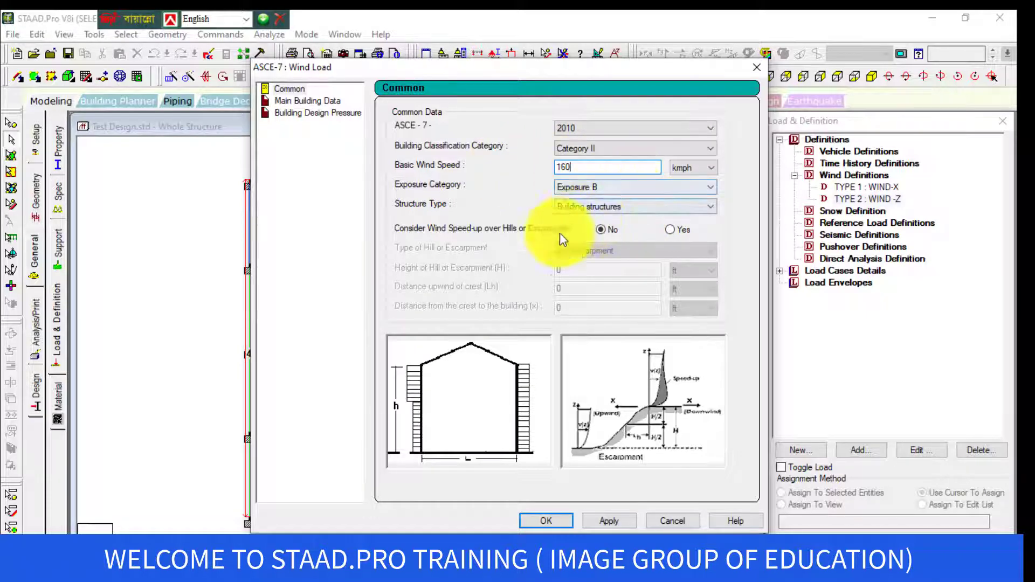
click(625, 523)
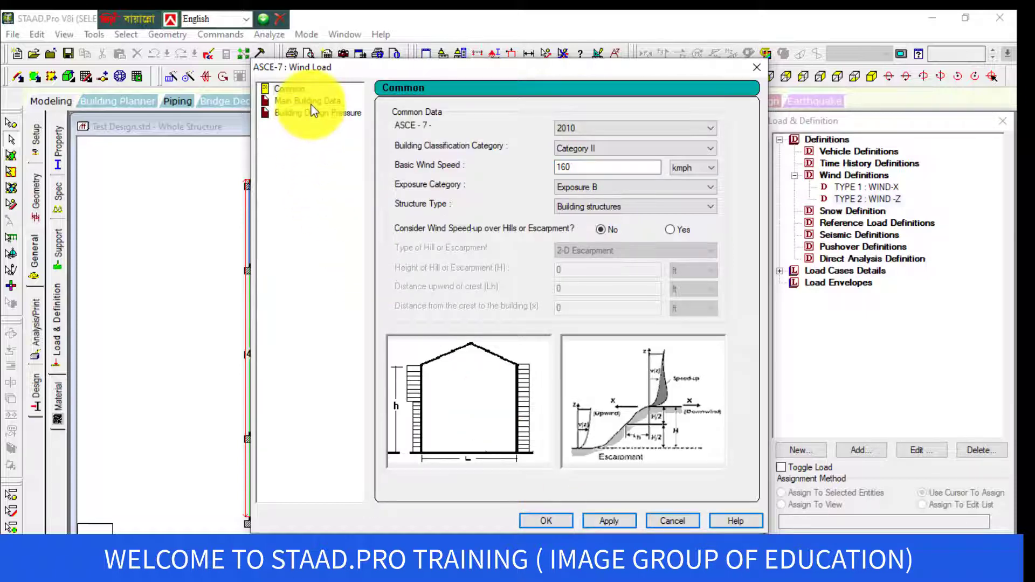
- Set the building height to 80 ft and both building lengths, along and normal to the wind, to 45 ft, and apply the data
click(309, 102)
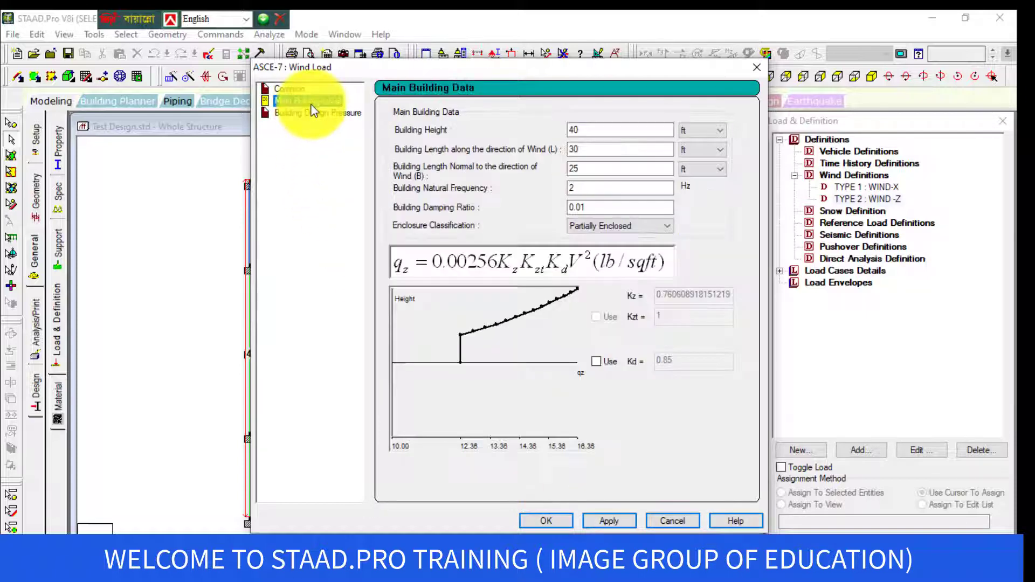
double_click(600, 131)
text(80)
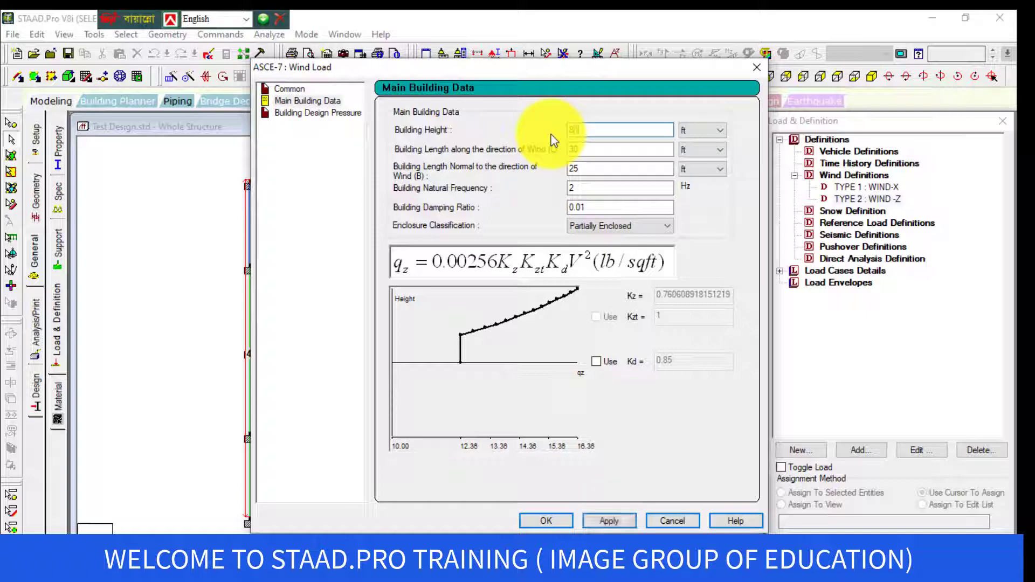
key(Tab)
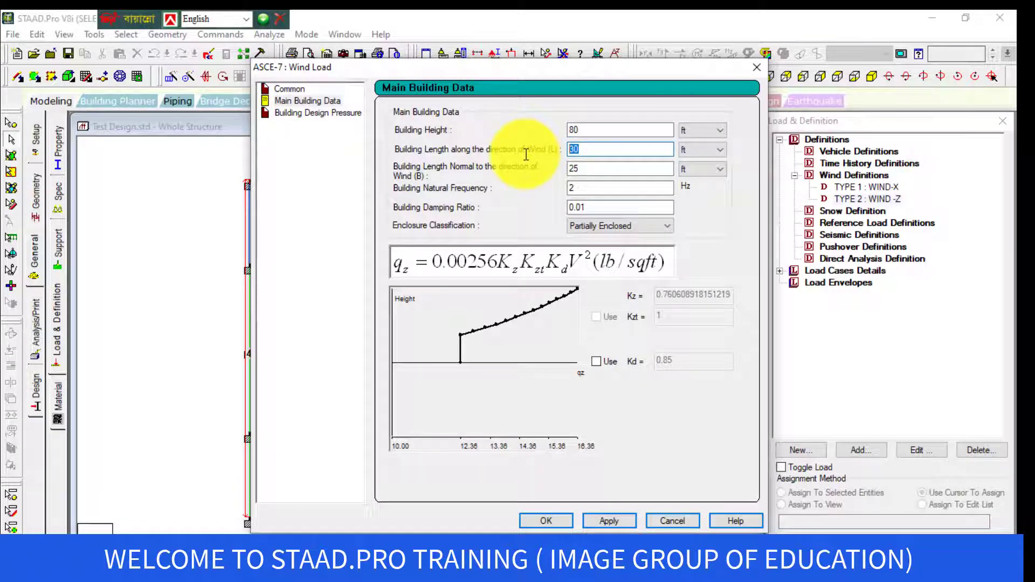
text(45)
key(Tab)
text(45)
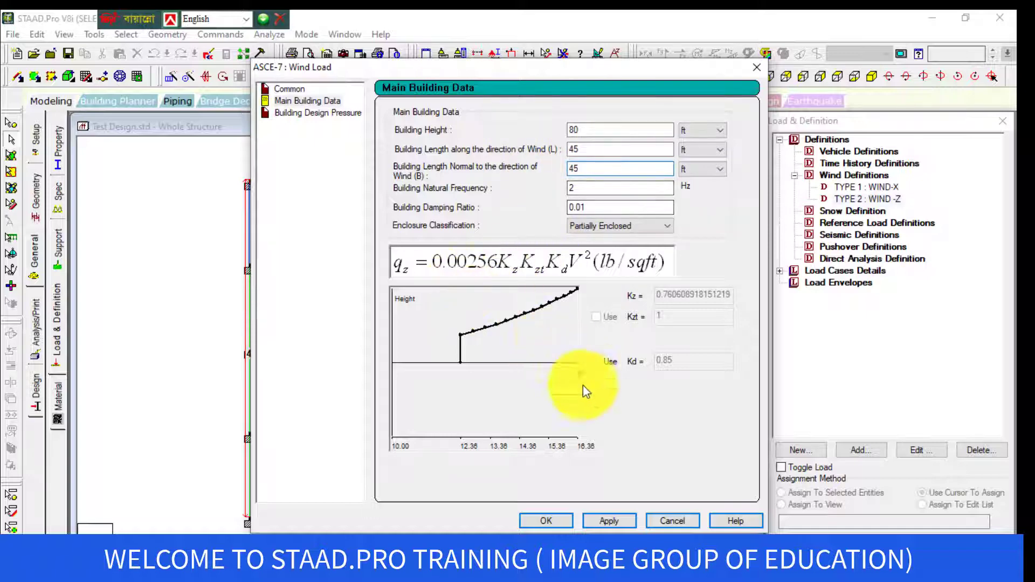
click(605, 519)
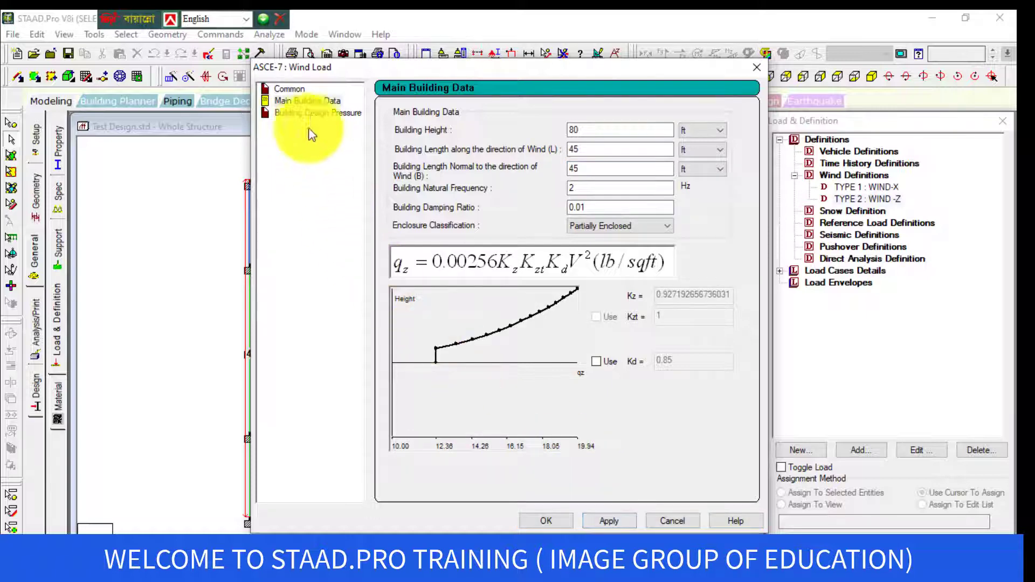
- Enable the G, Cp and GCpi factors for the windward wall, accept the calculation, and close the wind definition without adding the intensities
click(309, 114)
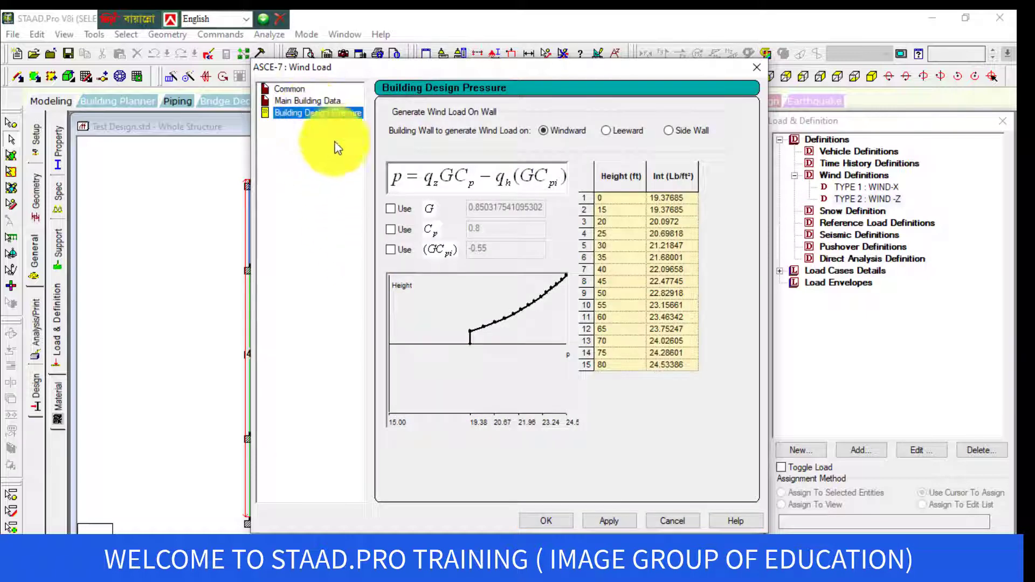
click(390, 249)
click(390, 229)
click(390, 209)
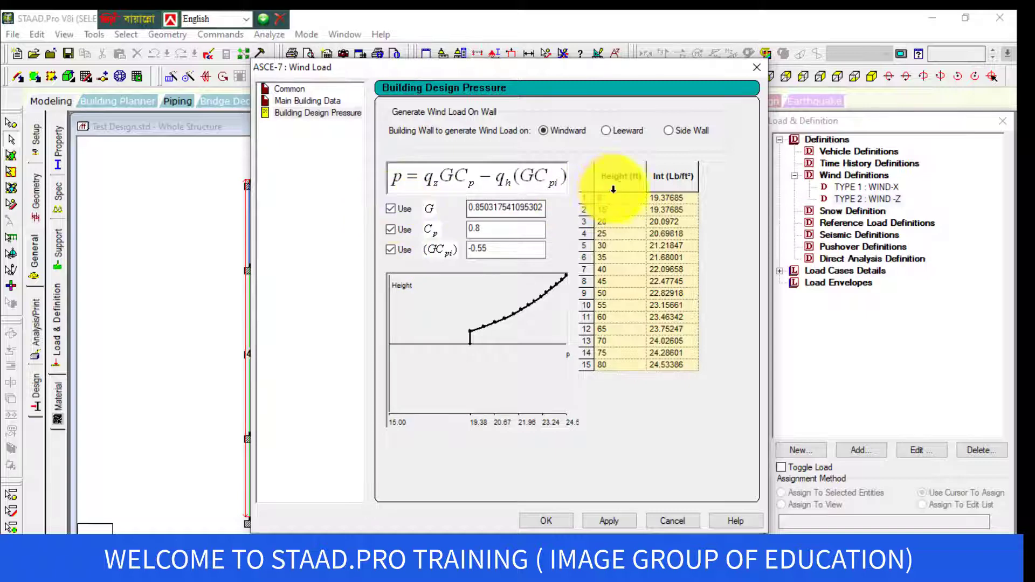
click(621, 524)
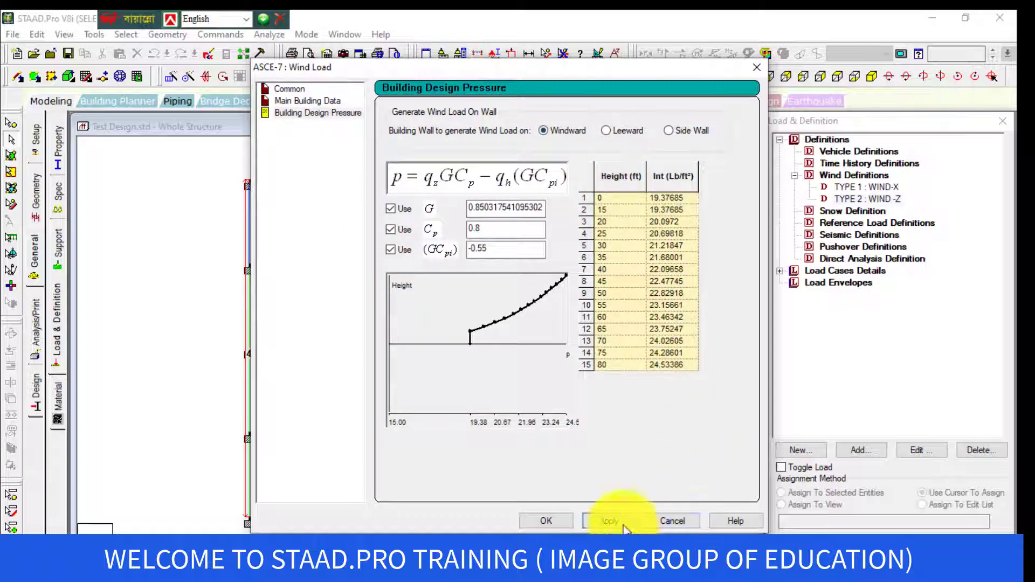
click(564, 521)
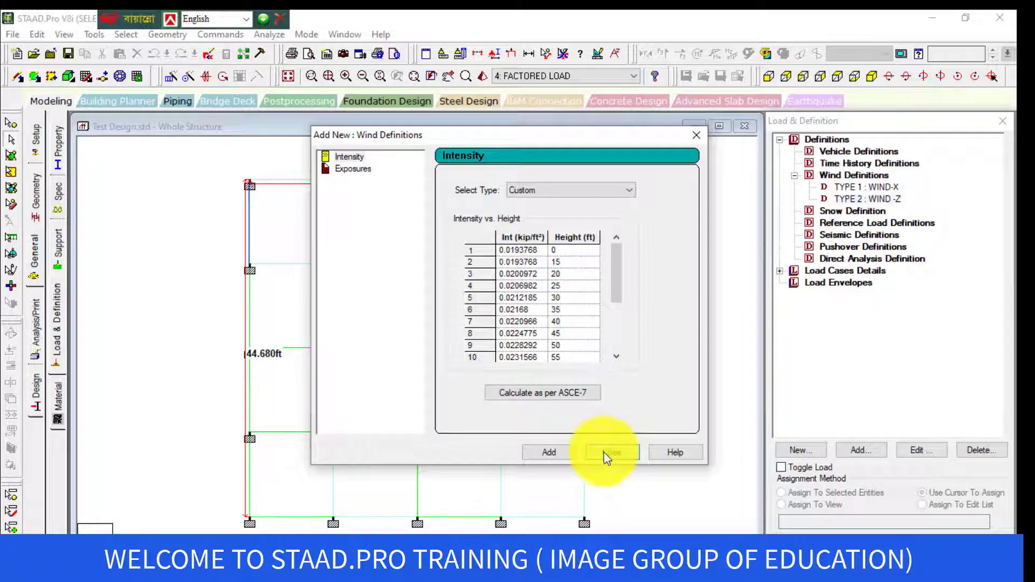
click(606, 453)
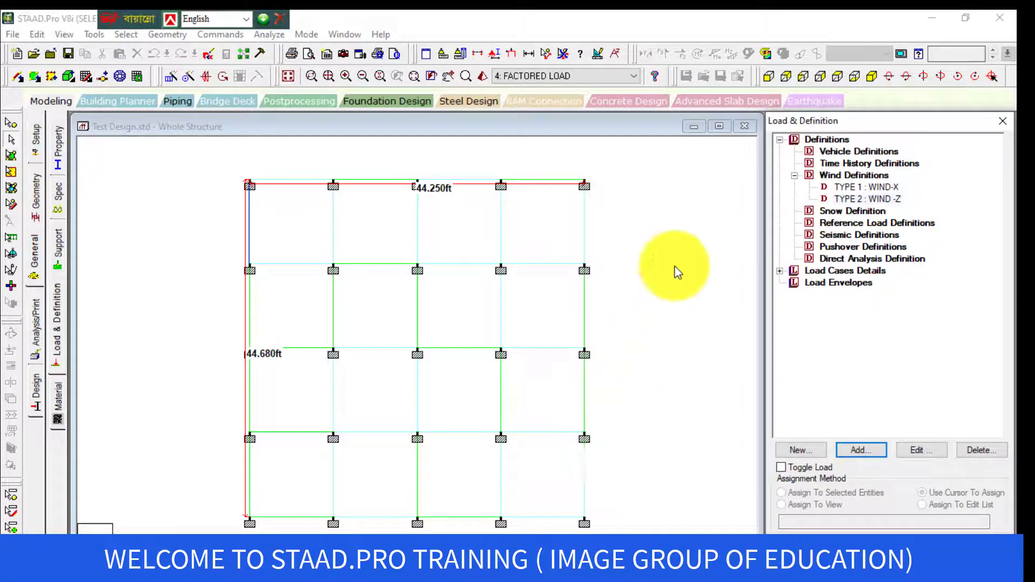
- Show the whole structure in an isometric view and remove the overall dimension labels from the model
click(874, 77)
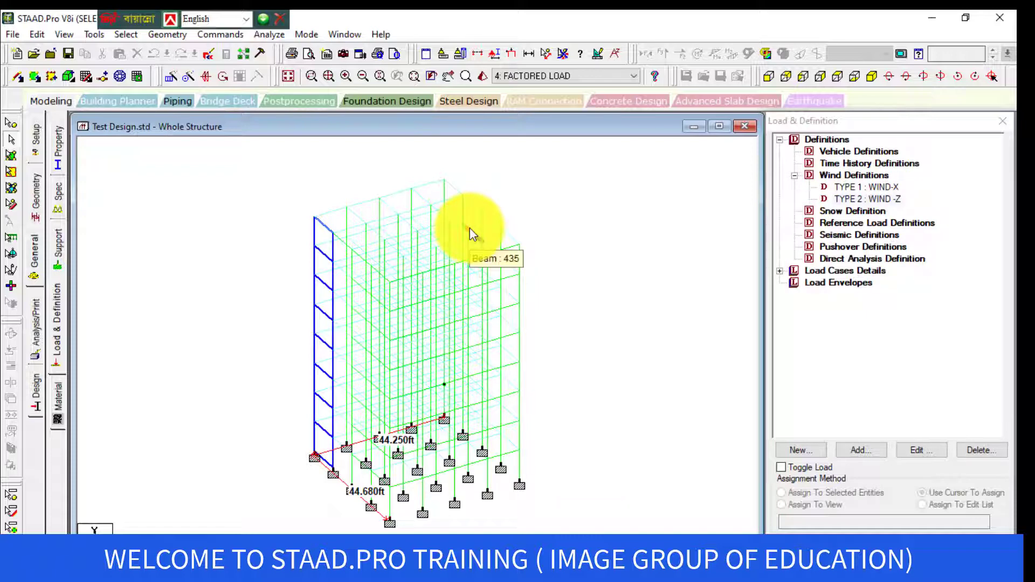
click(852, 188)
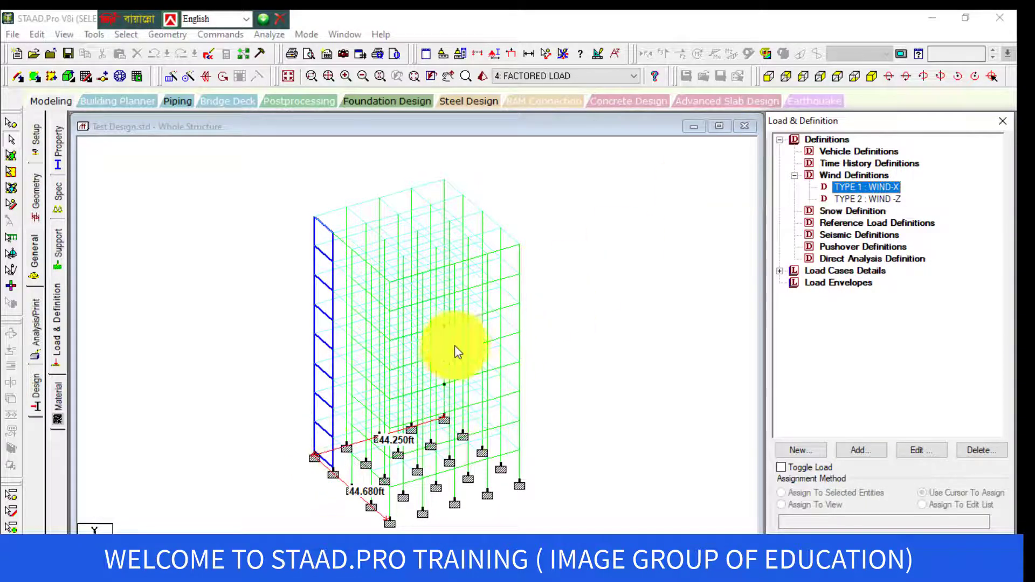
click(561, 55)
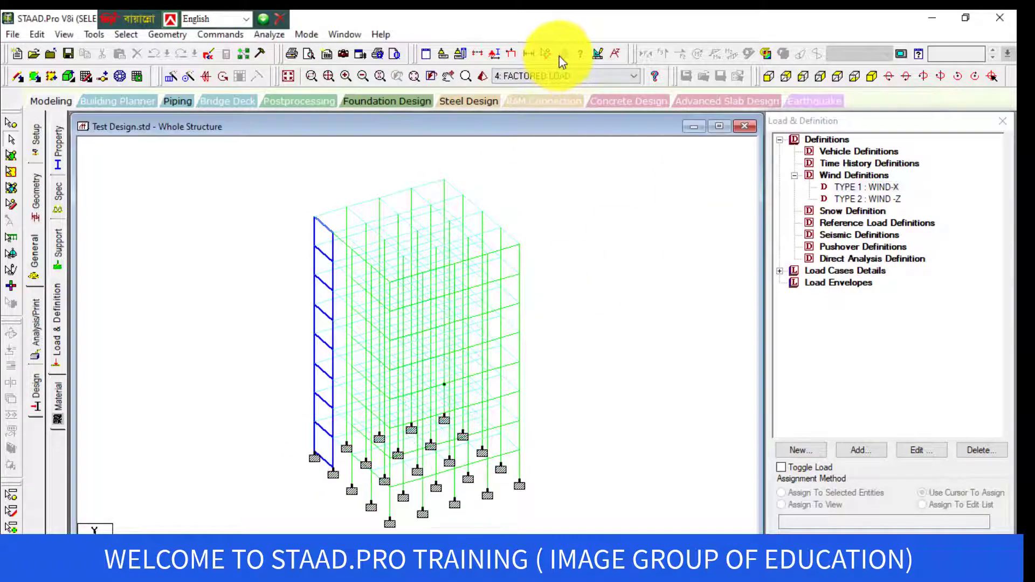
click(849, 189)
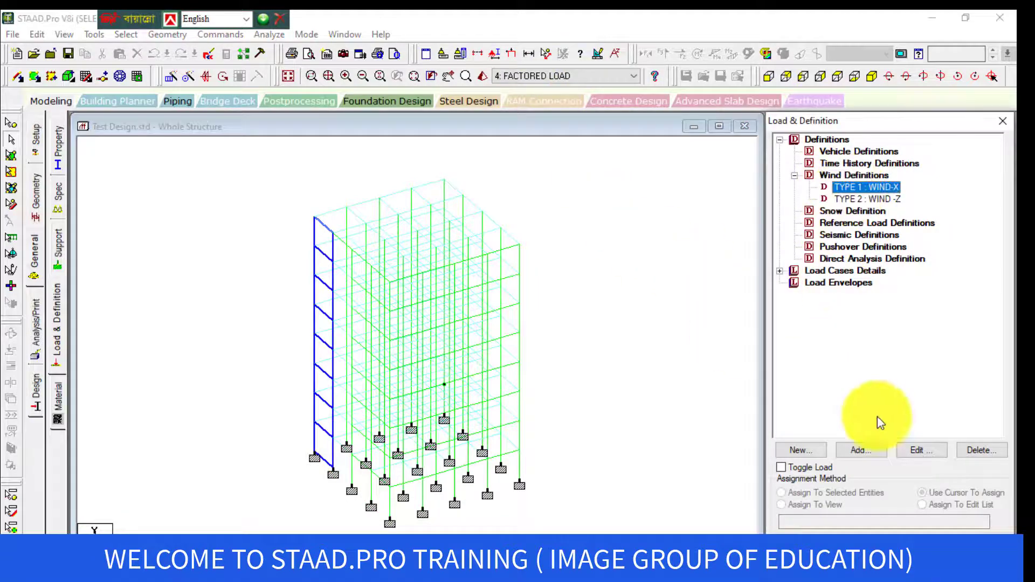
click(861, 452)
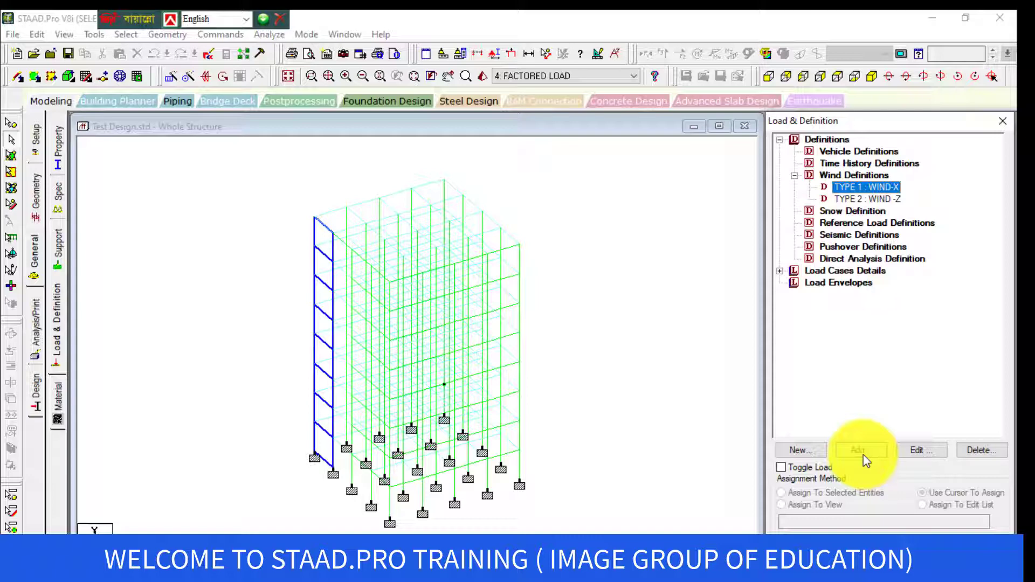
click(863, 453)
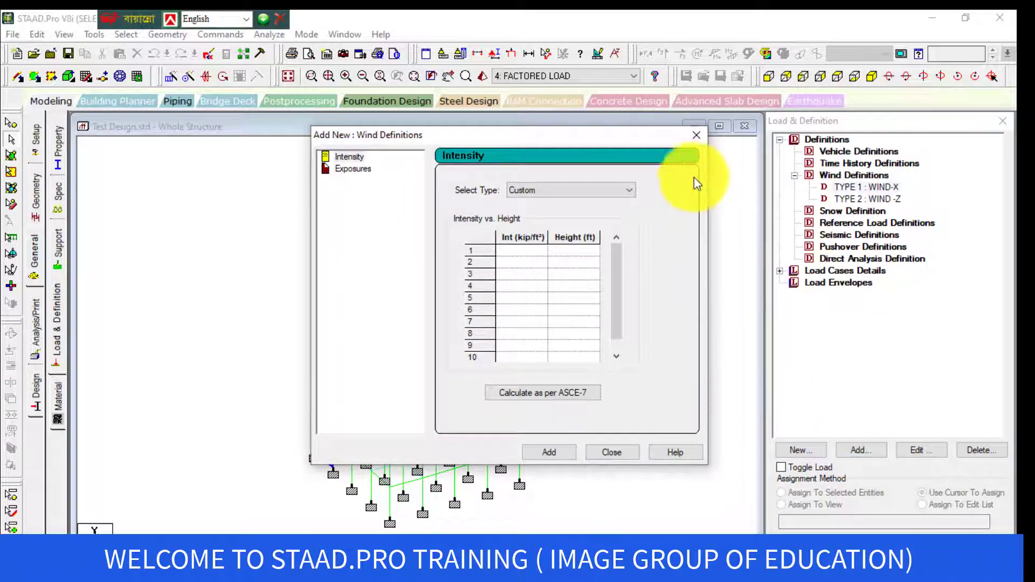
click(699, 137)
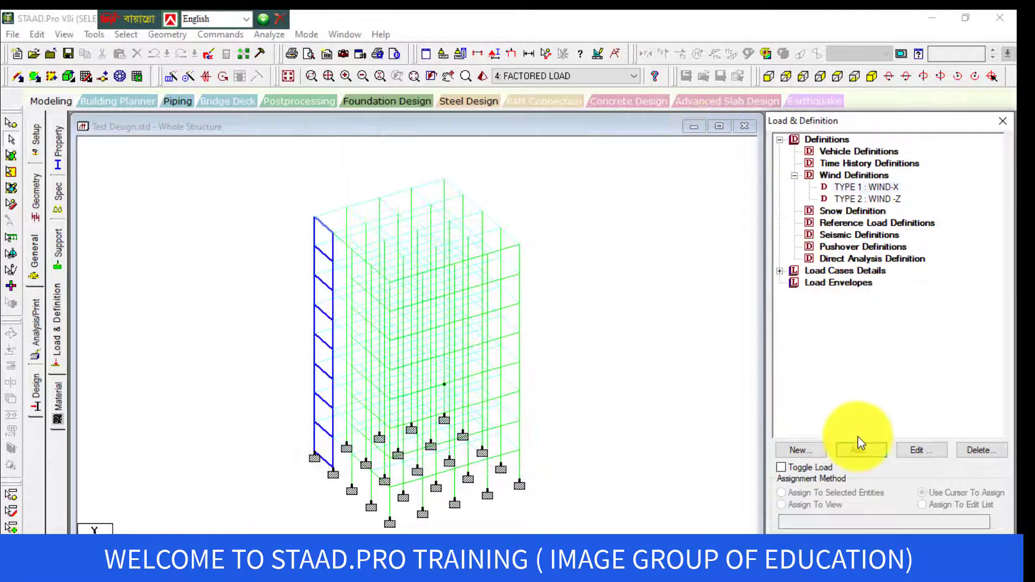
click(857, 177)
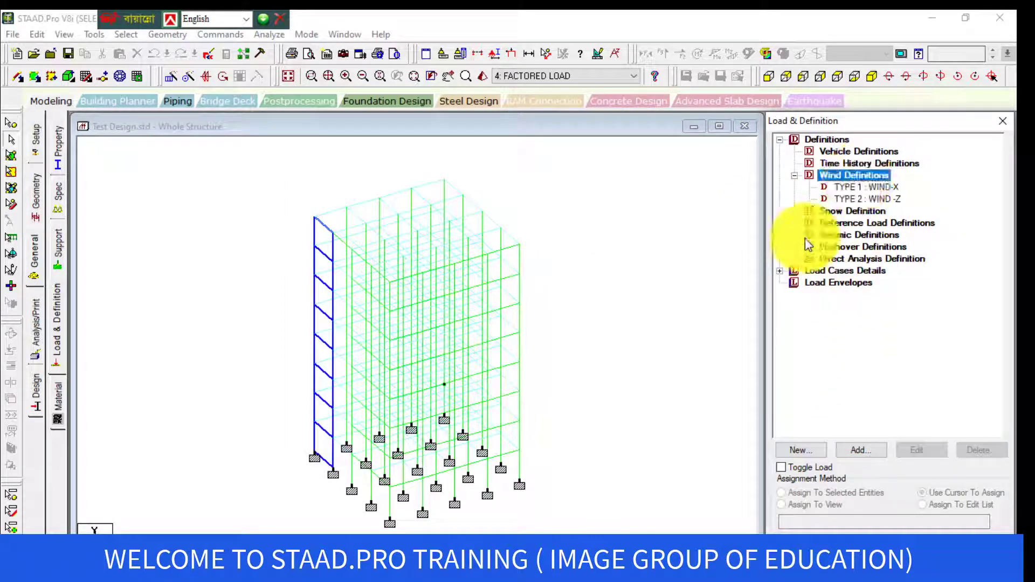
click(873, 453)
click(561, 399)
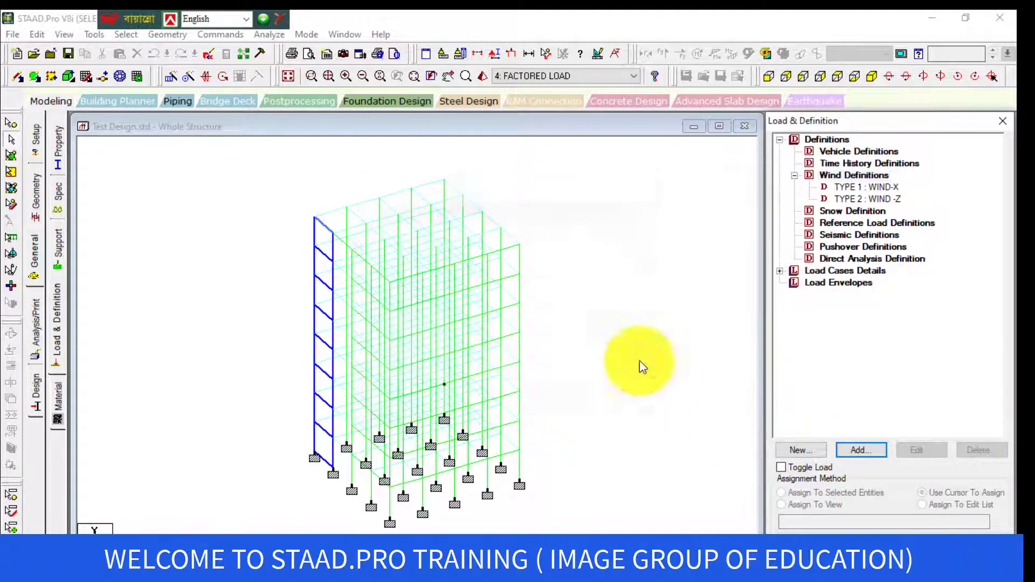
click(852, 187)
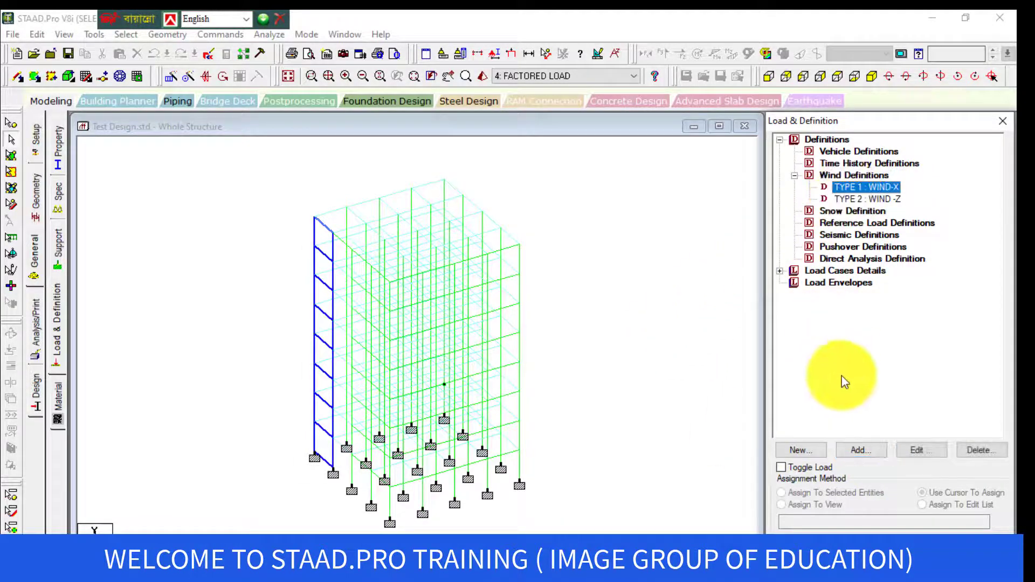
click(804, 457)
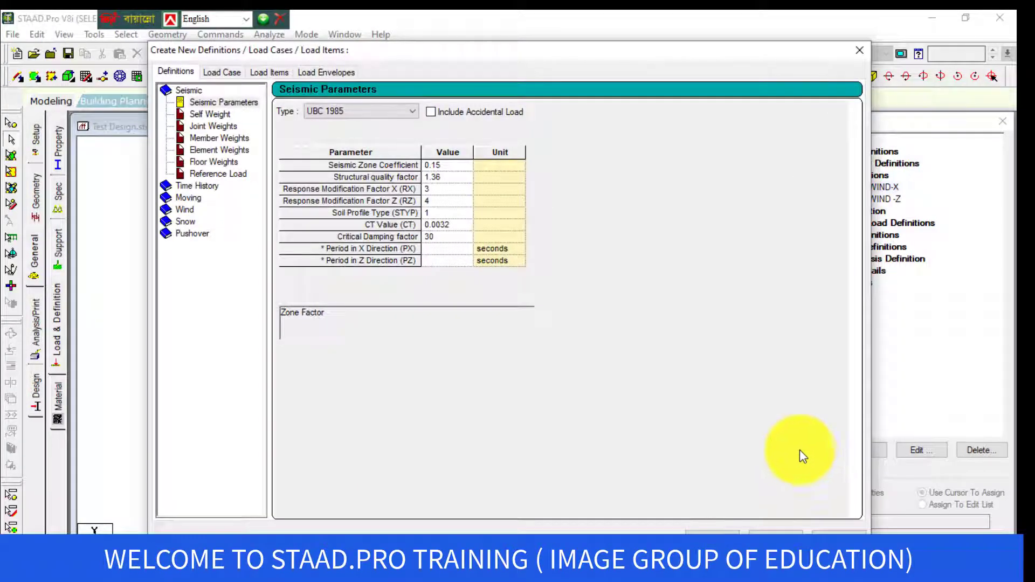
click(859, 51)
click(861, 188)
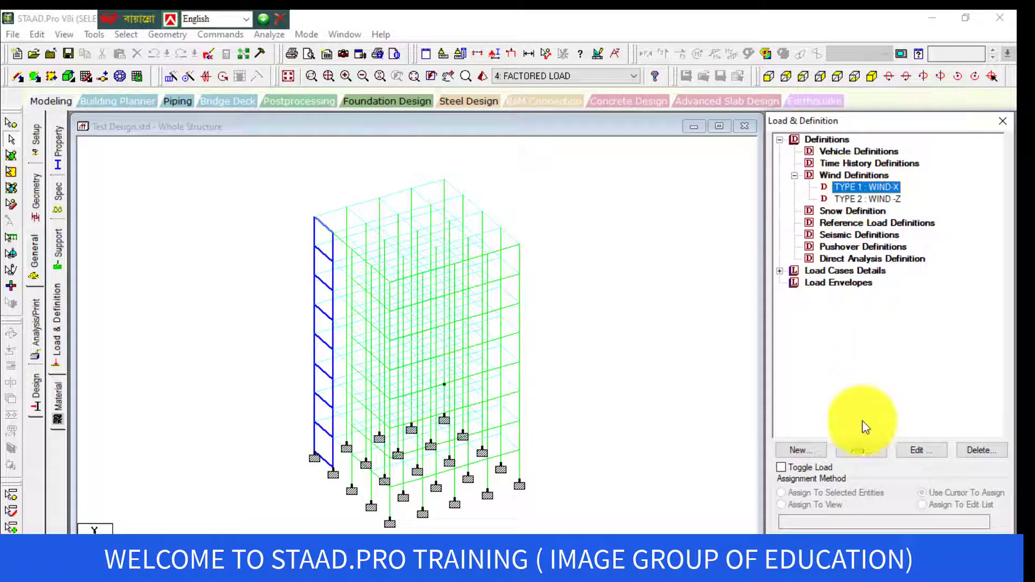
double_click(848, 191)
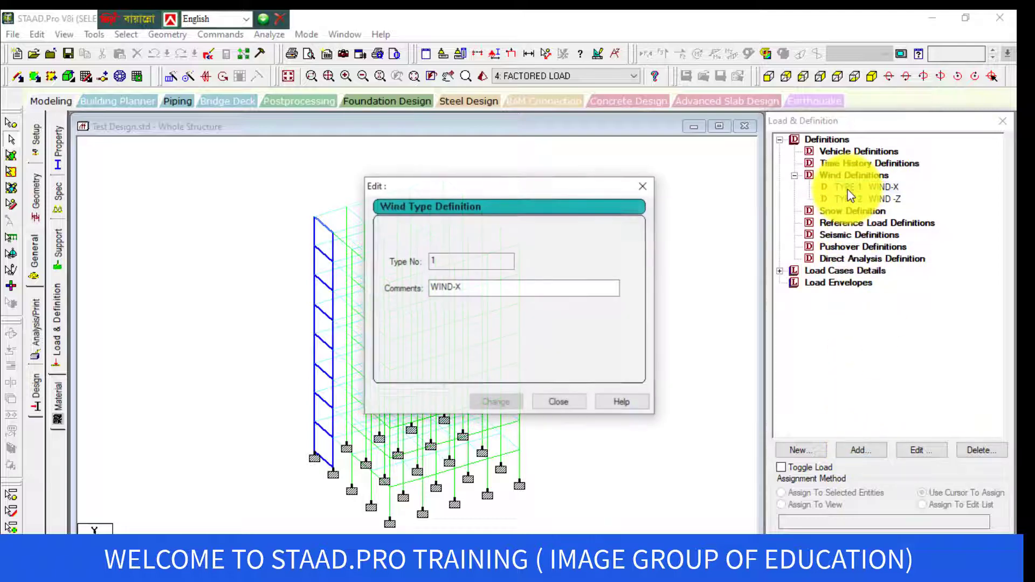
click(570, 399)
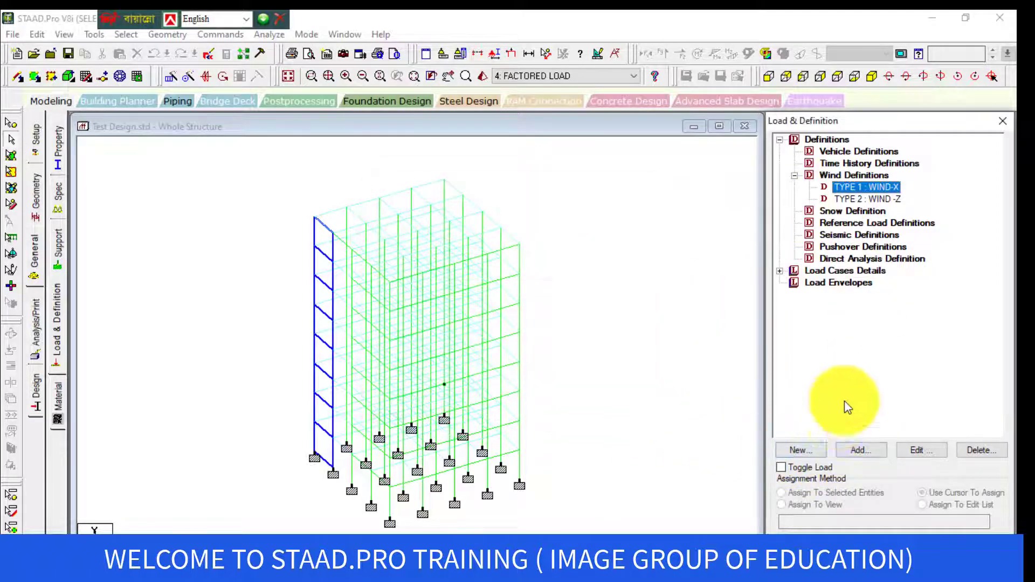
click(869, 451)
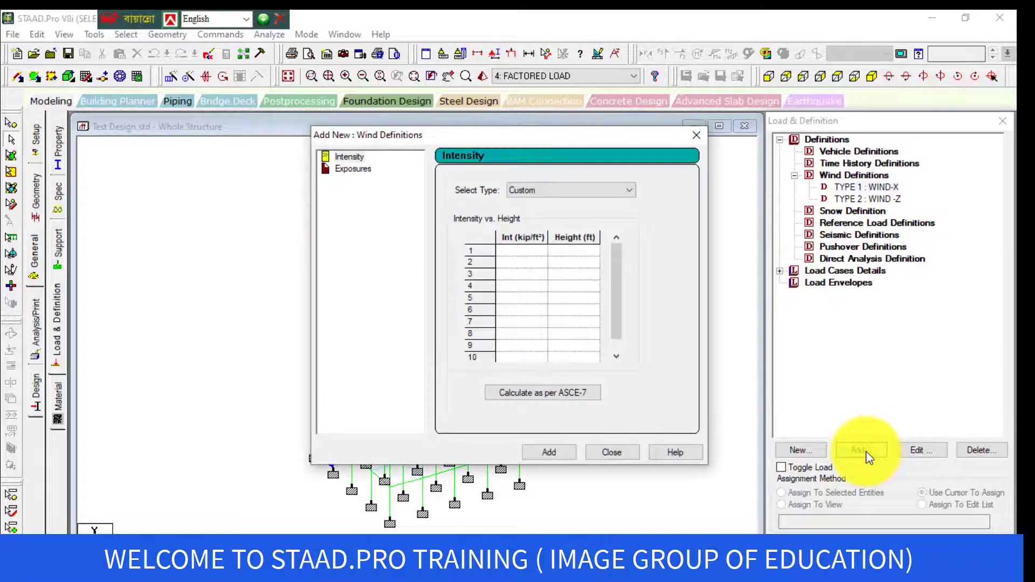
click(608, 453)
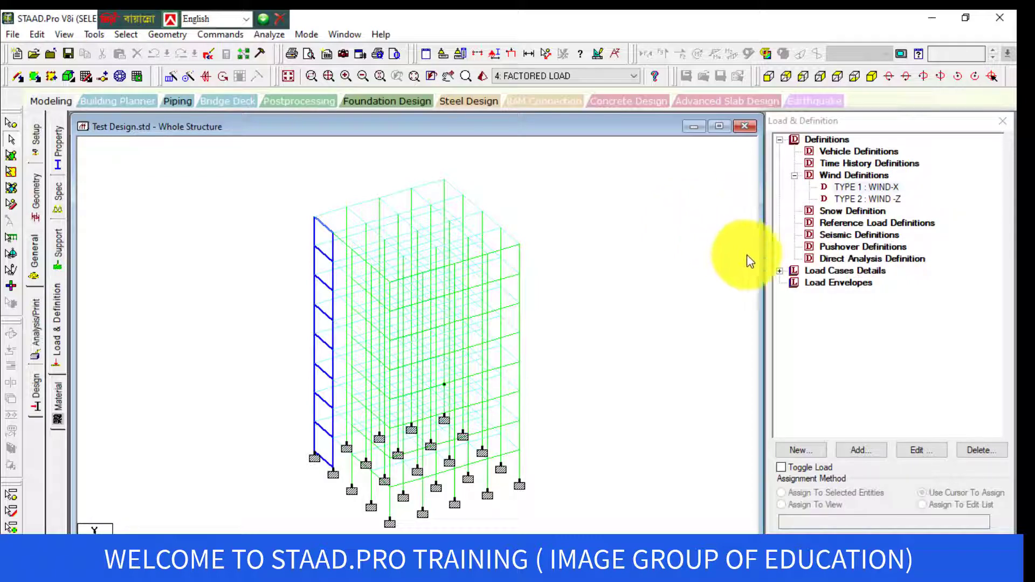
- Expand the load cases details and select the SERVICE LOAD combination
click(815, 273)
click(779, 271)
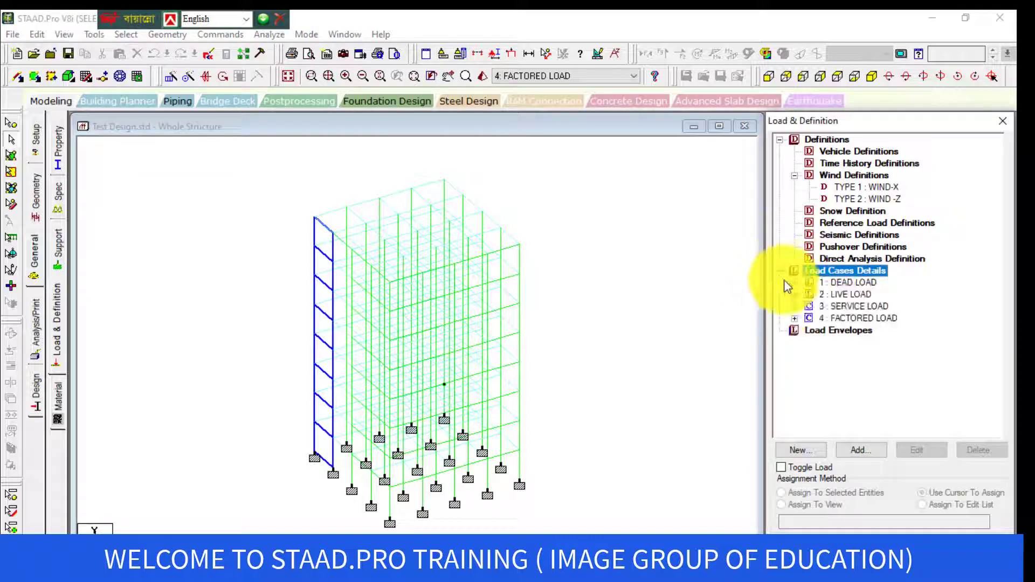
click(835, 306)
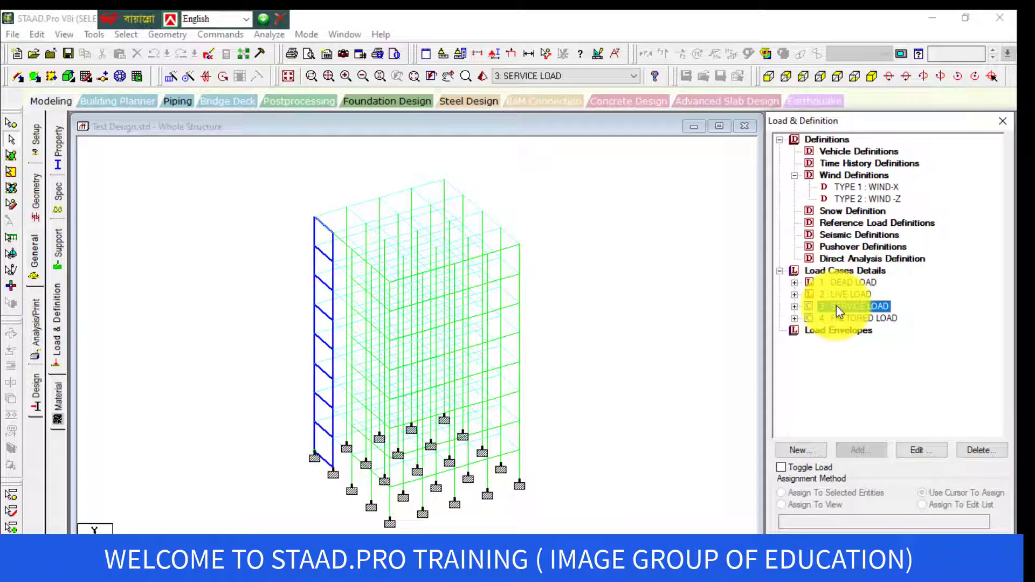
- Delete load cases 3 SERVICE LOAD and 4 FACTORED LOAD from the load cases details
key(Delete)
click(893, 381)
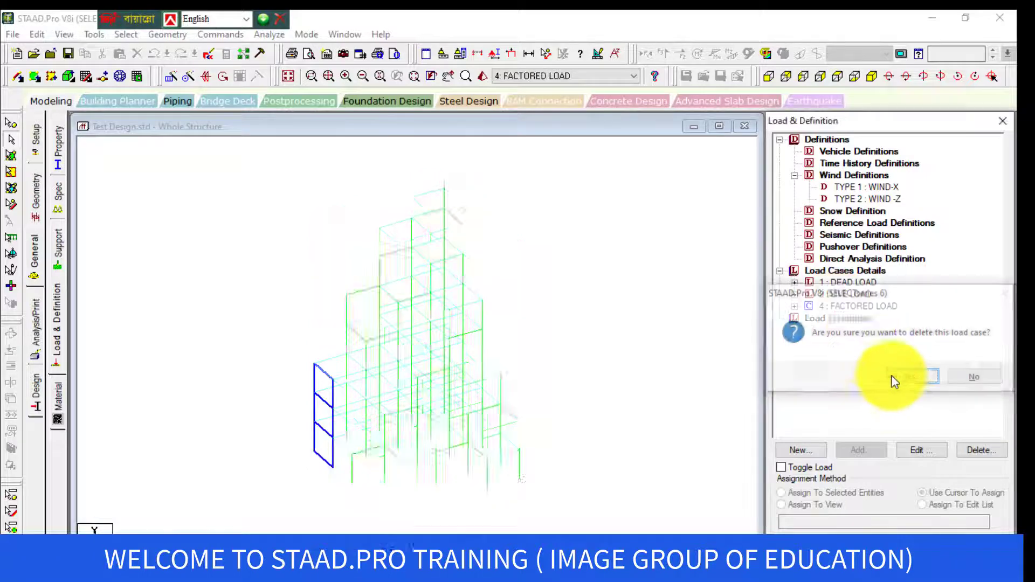
click(866, 308)
key(Delete)
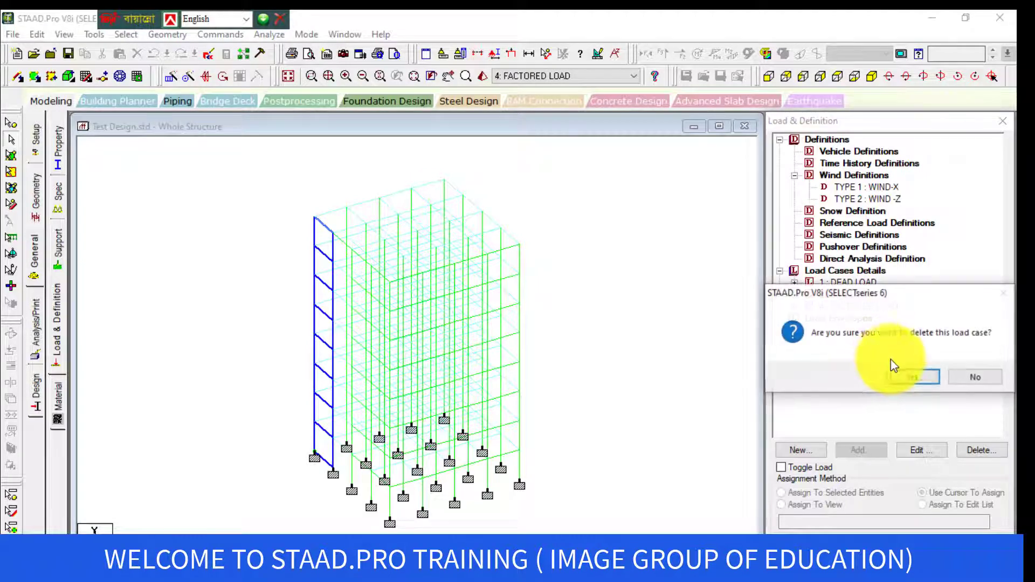
click(923, 384)
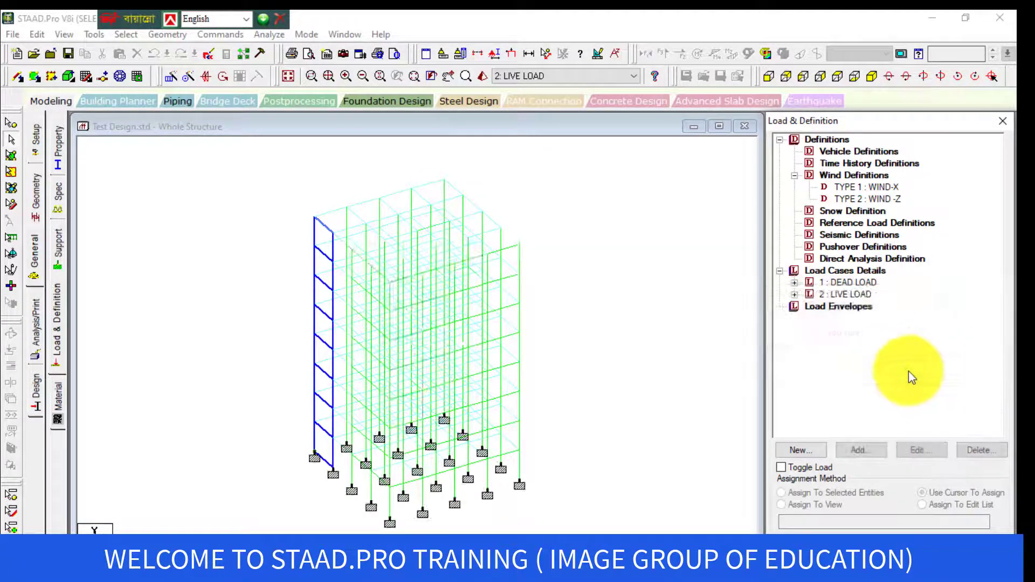
- Add primary load case 3 with loading type Wind and the title "Wind Load -X", copying the title for reuse
click(822, 273)
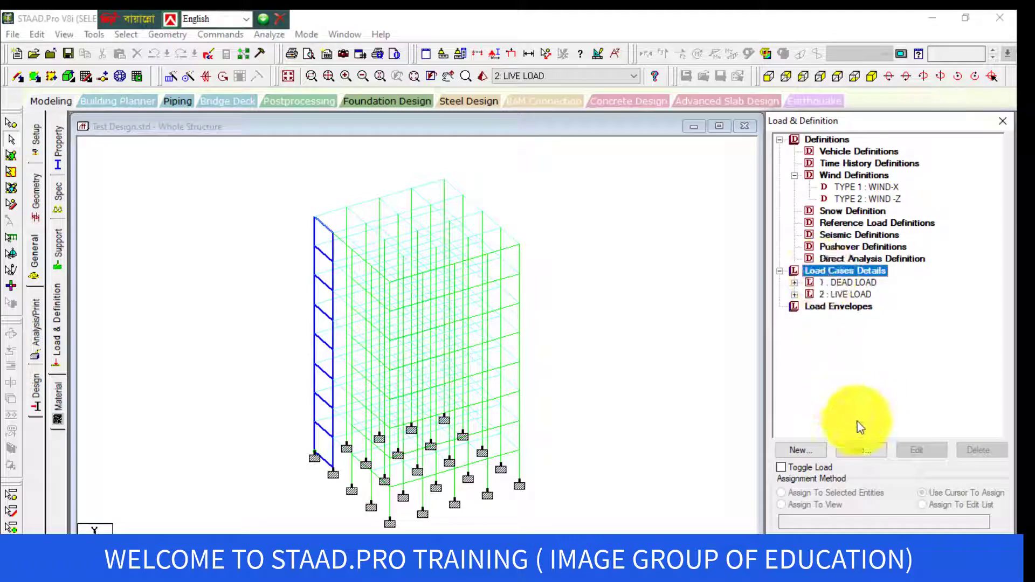
click(860, 451)
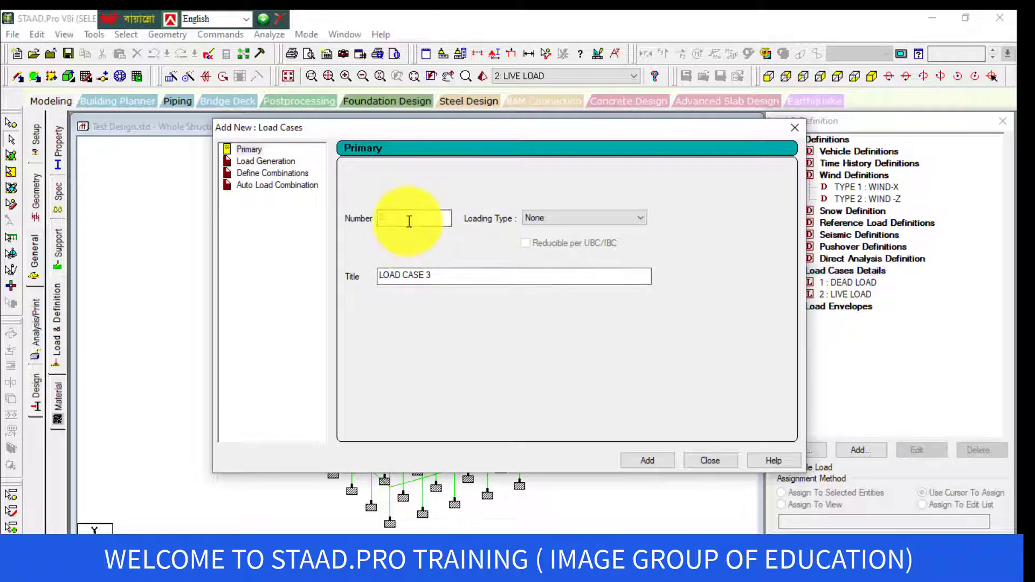
click(599, 218)
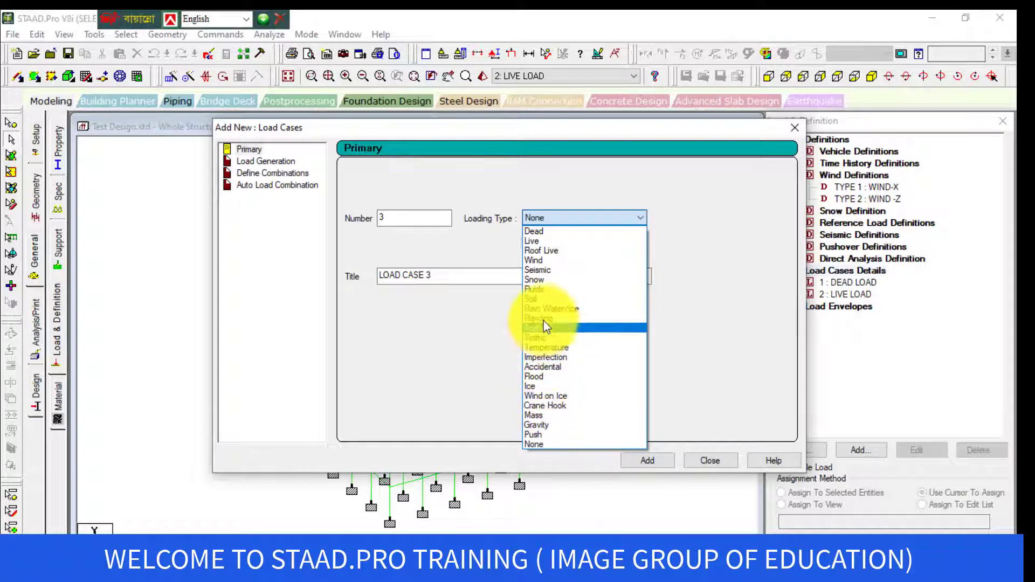
click(546, 264)
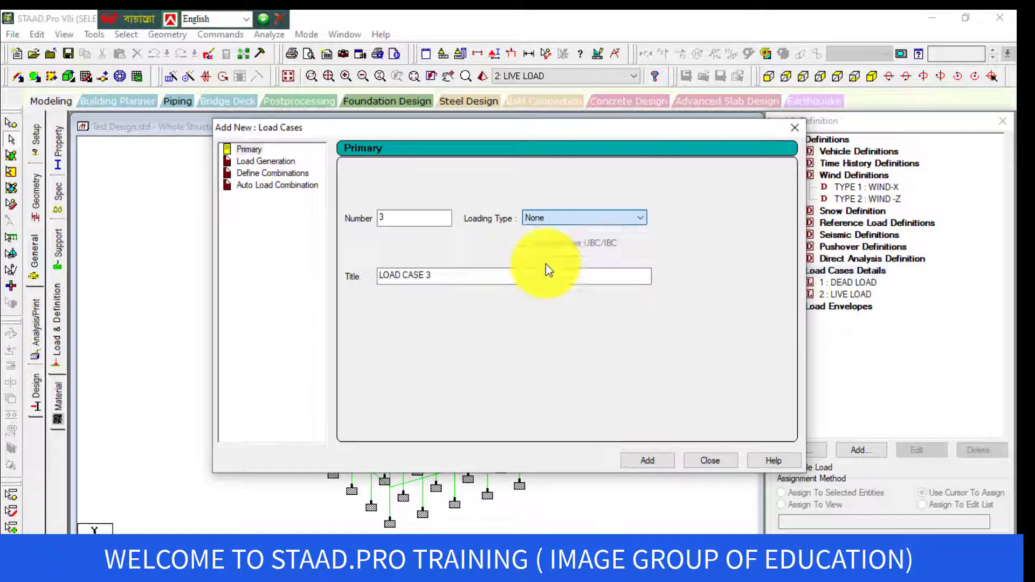
drag(446, 277, 338, 274)
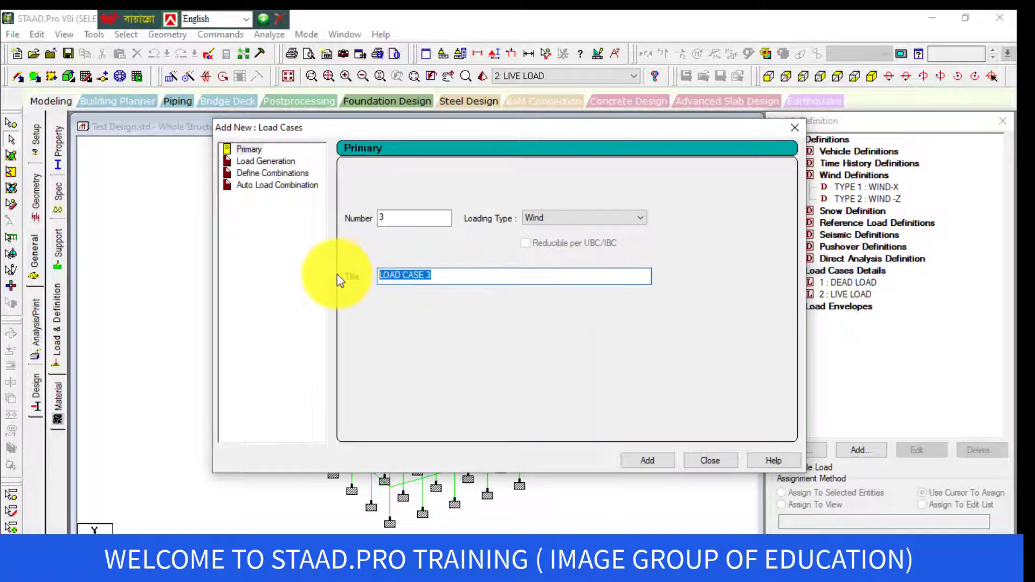
text(Wind Load )
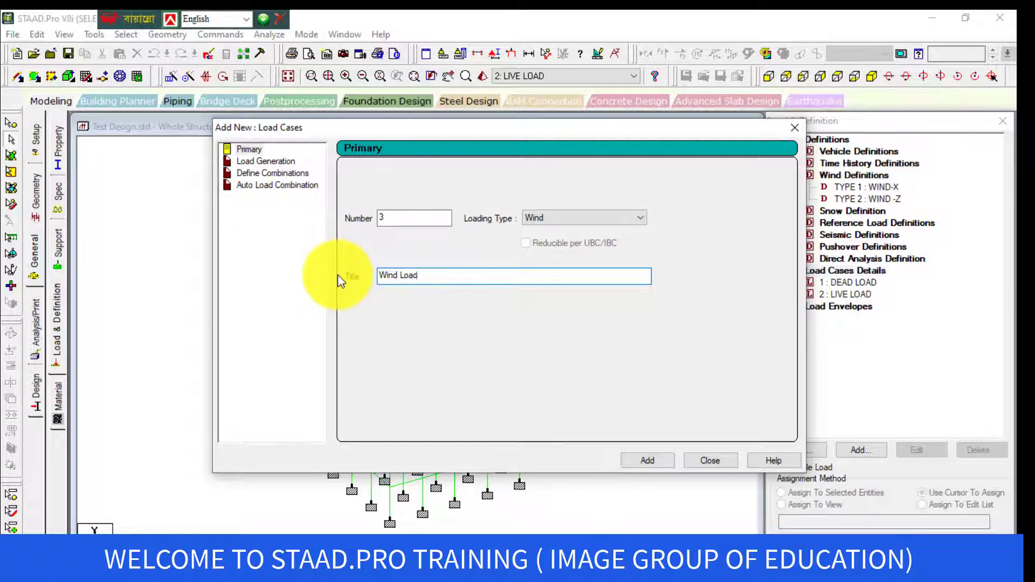
text(-X)
key(shift+Home)
key(ctrl+c)
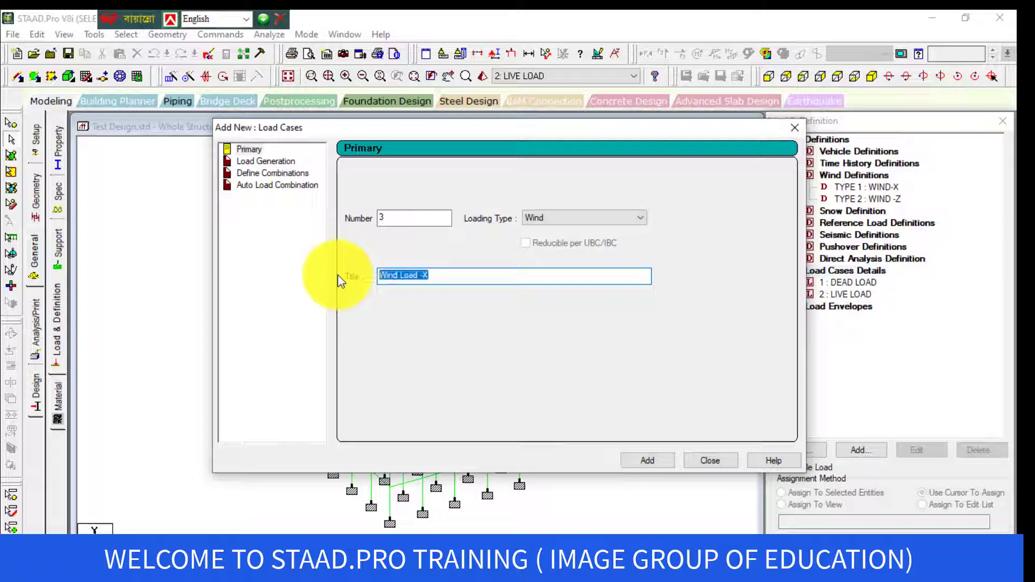
click(640, 459)
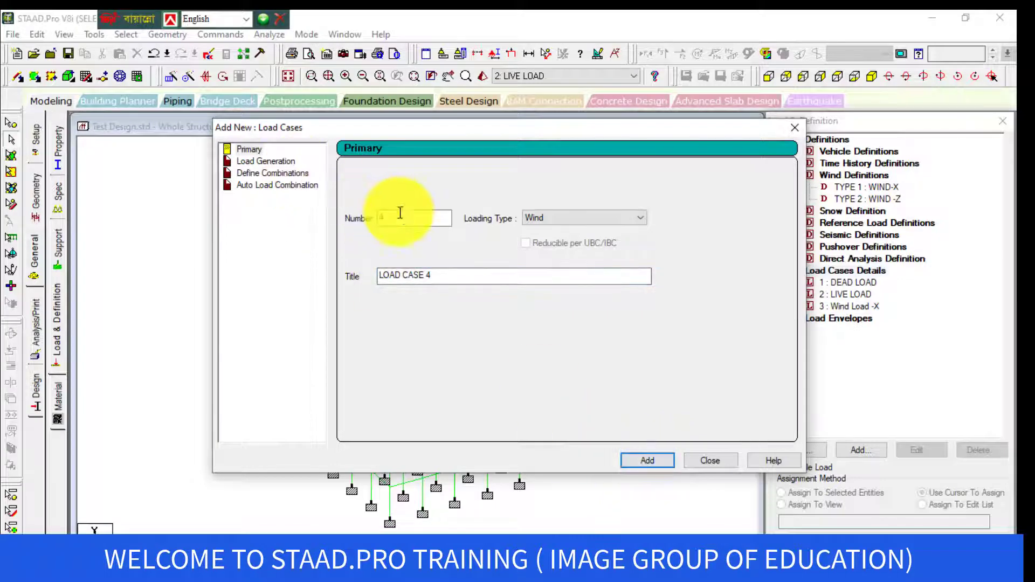
- Add primary load case 4 with loading type Wind and the title "LWind Load -Z", and finish adding load cases
drag(453, 275, 383, 276)
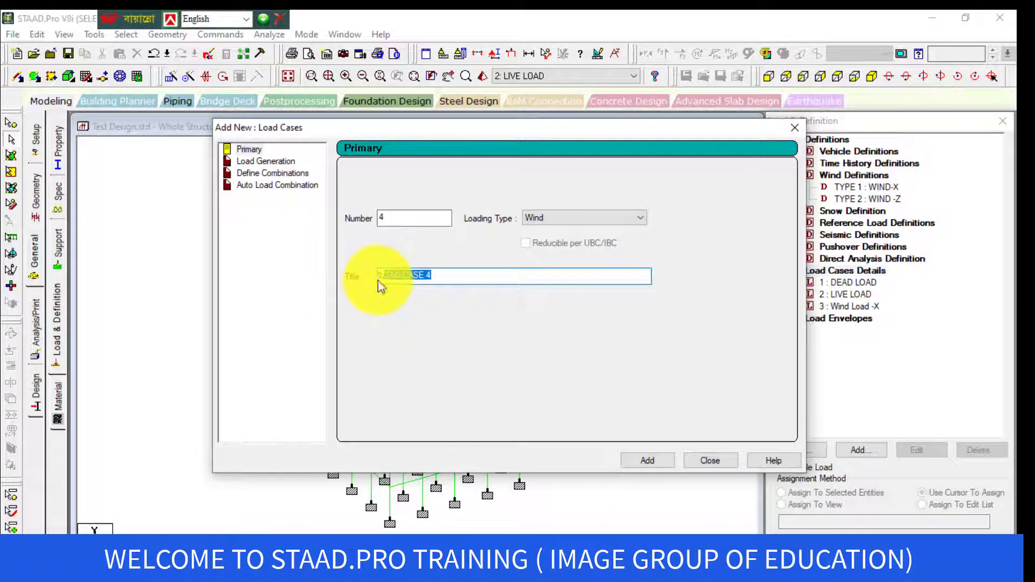
key(ctrl+v)
key(BackSpace)
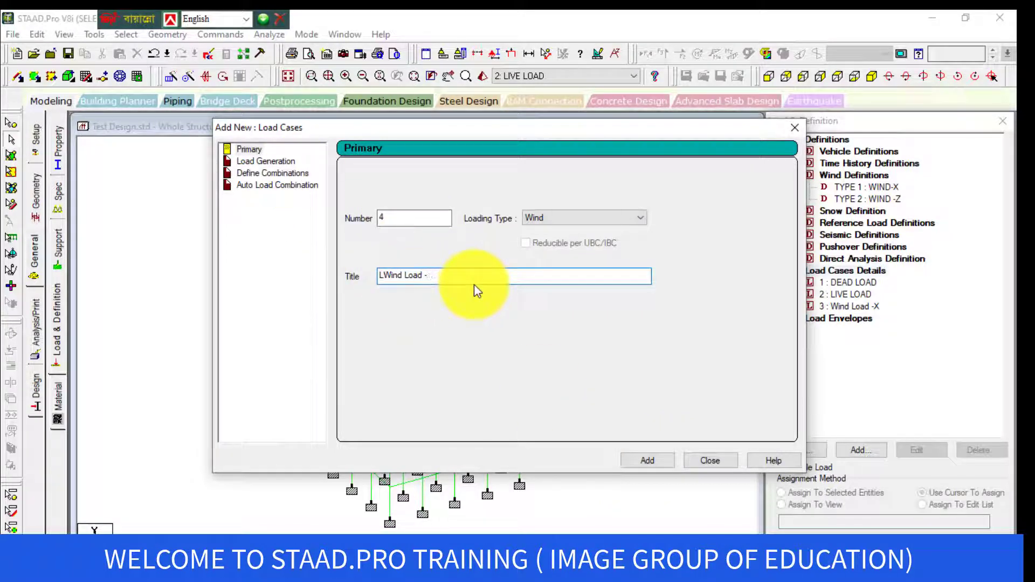
text(Z)
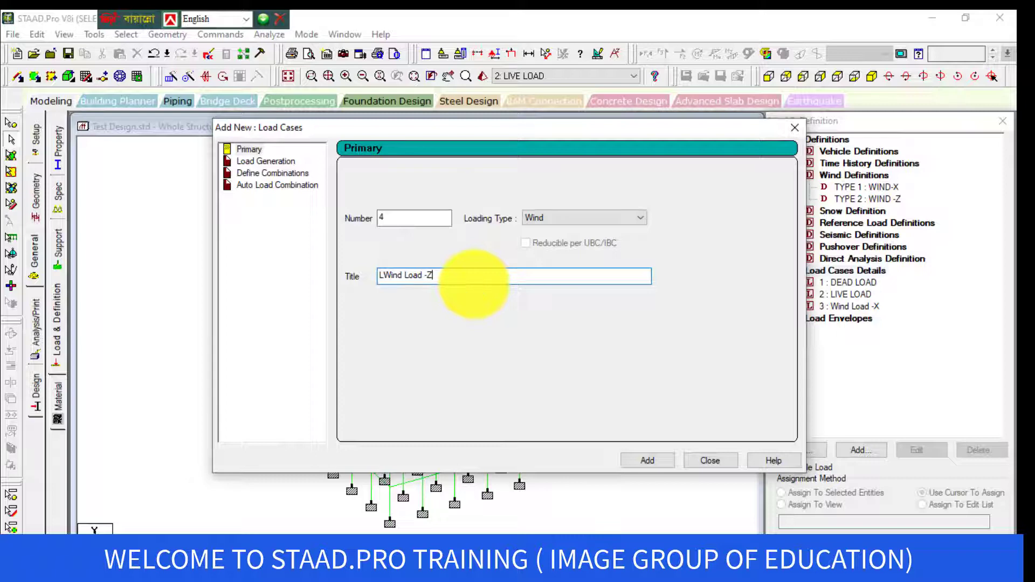
click(652, 461)
click(717, 463)
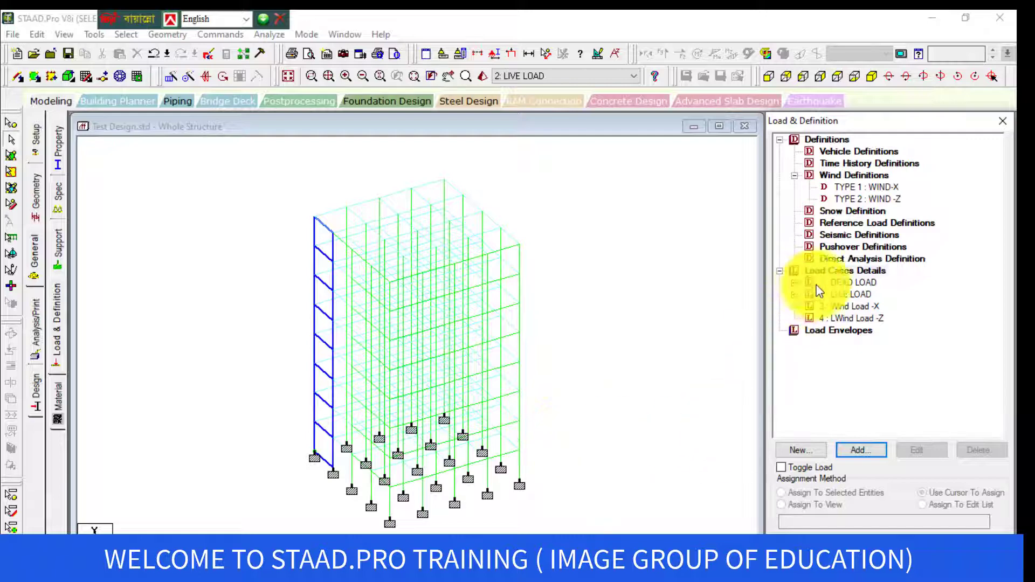
click(888, 186)
click(889, 199)
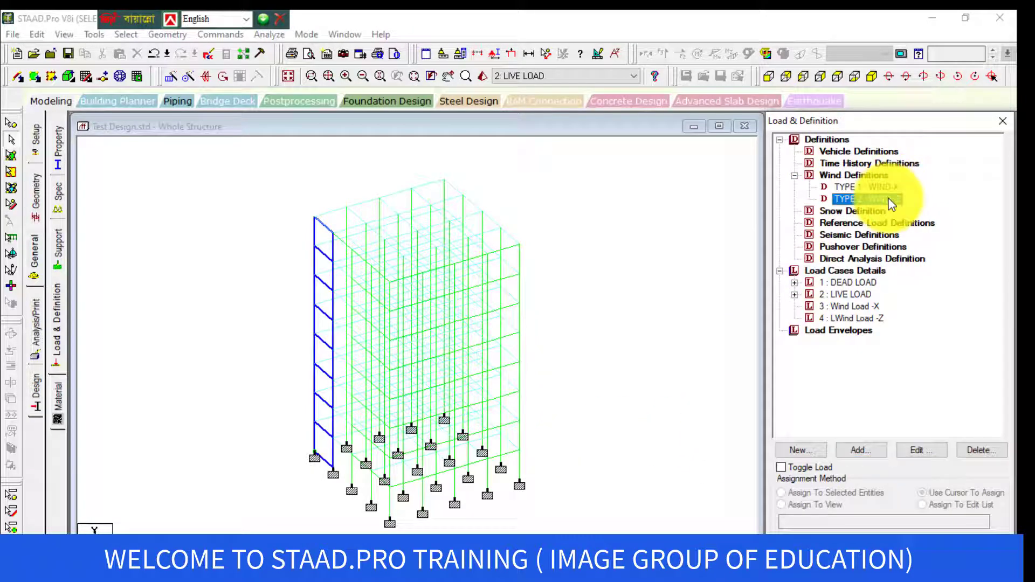
click(889, 187)
click(889, 199)
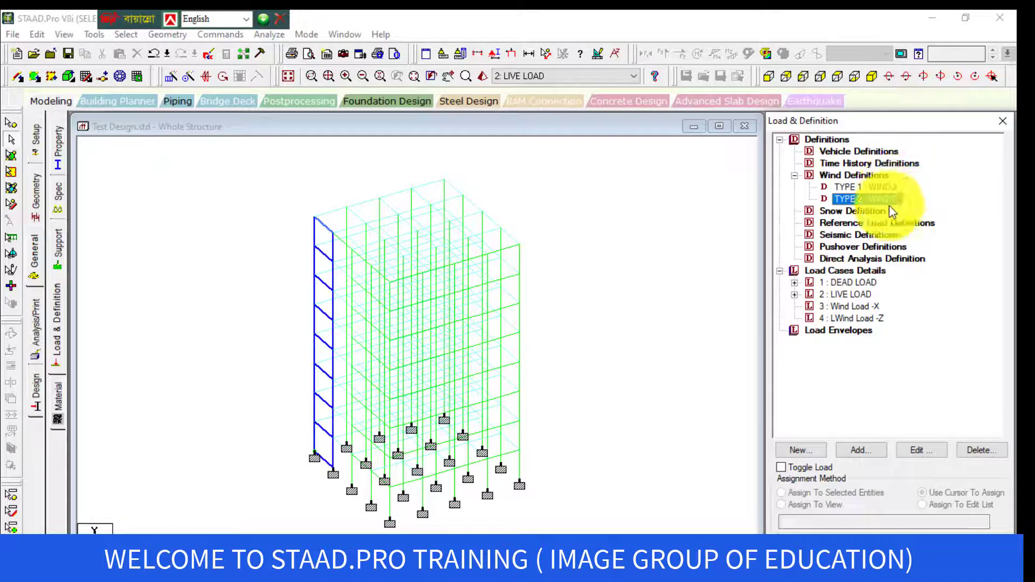
click(858, 307)
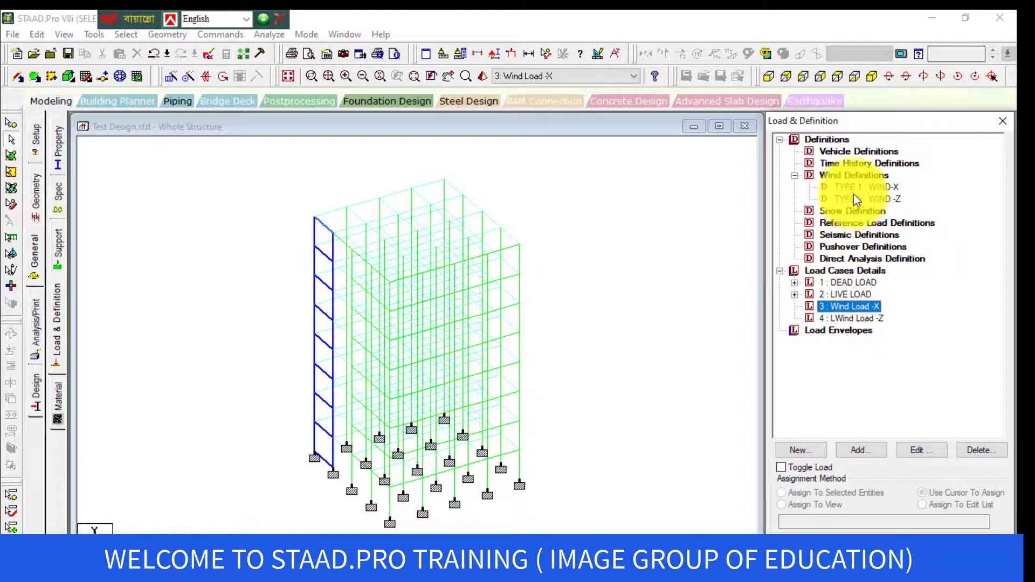
click(857, 319)
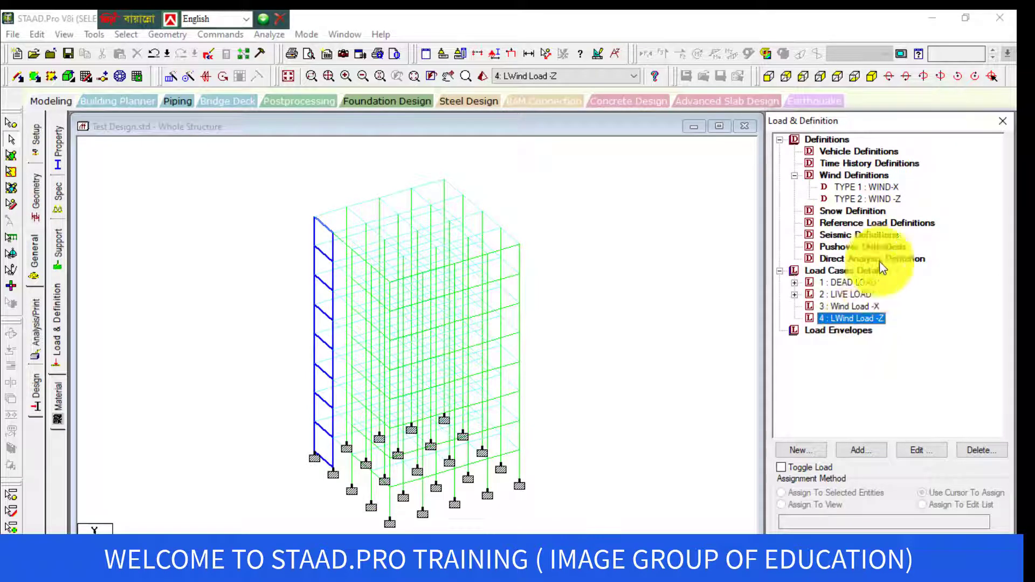
- Start a new Wind Load item for load case 3, Wind Load -X, and check the selectable wind types
click(855, 306)
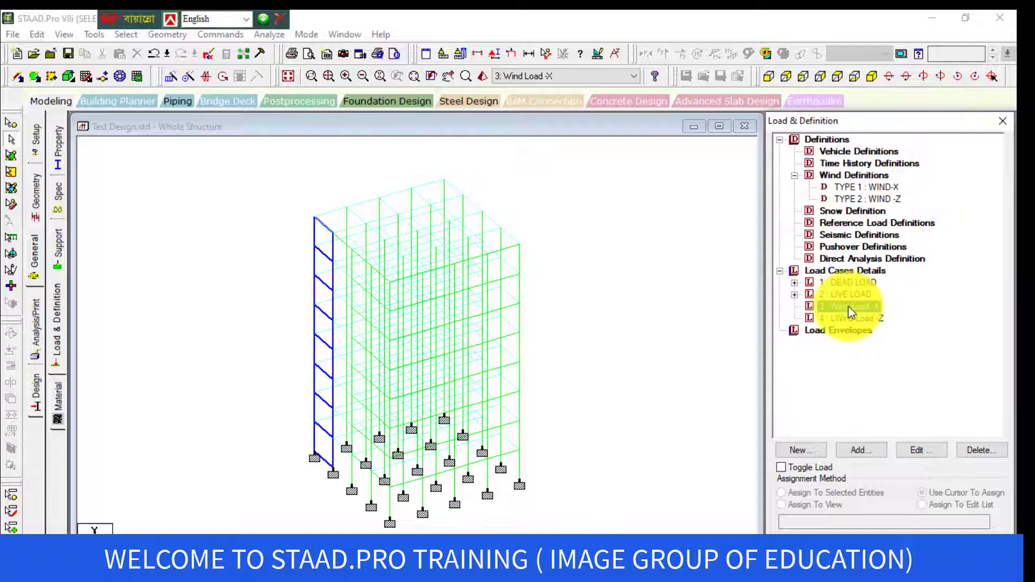
click(850, 453)
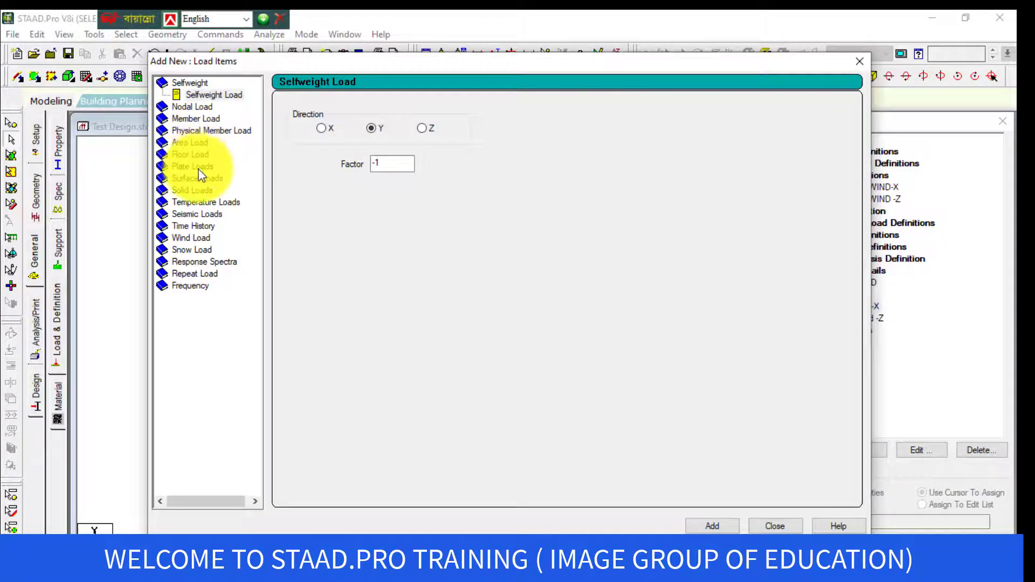
click(197, 245)
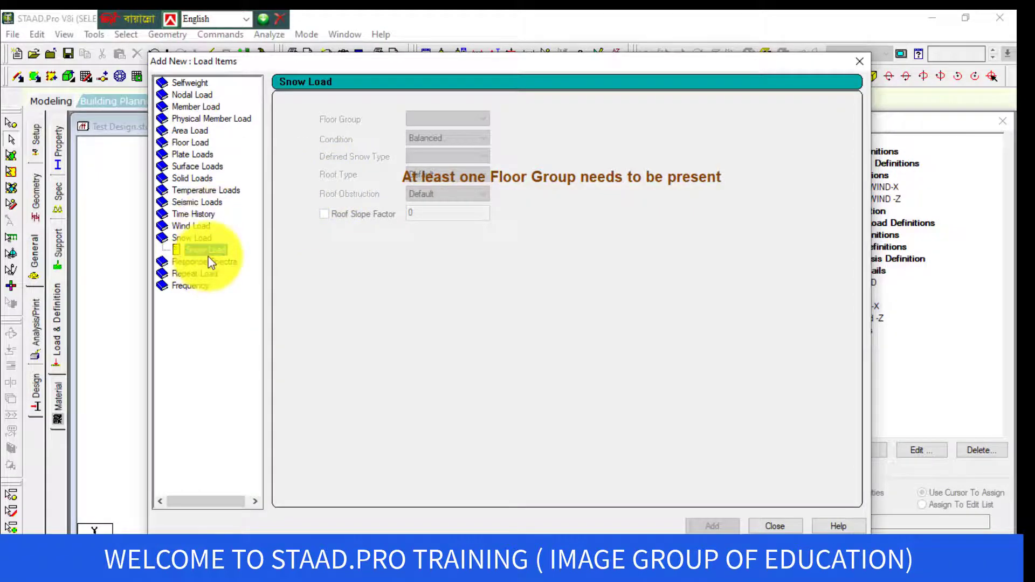
click(186, 229)
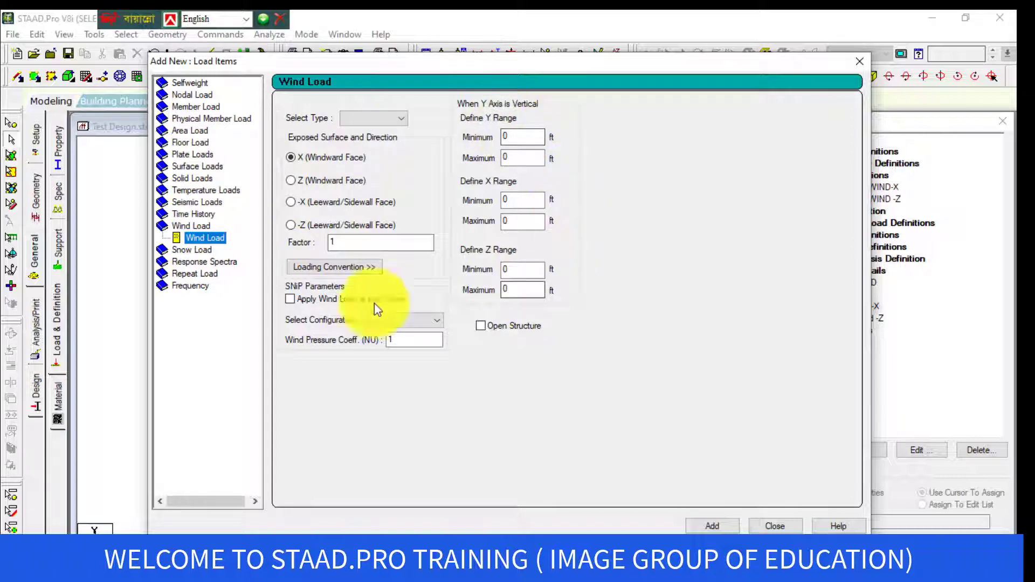
click(196, 144)
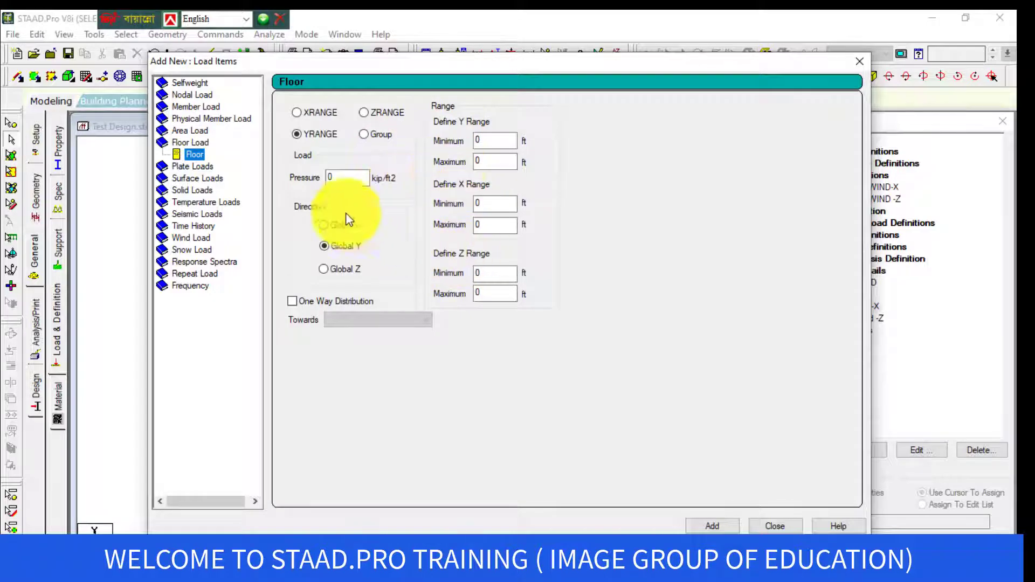
click(191, 239)
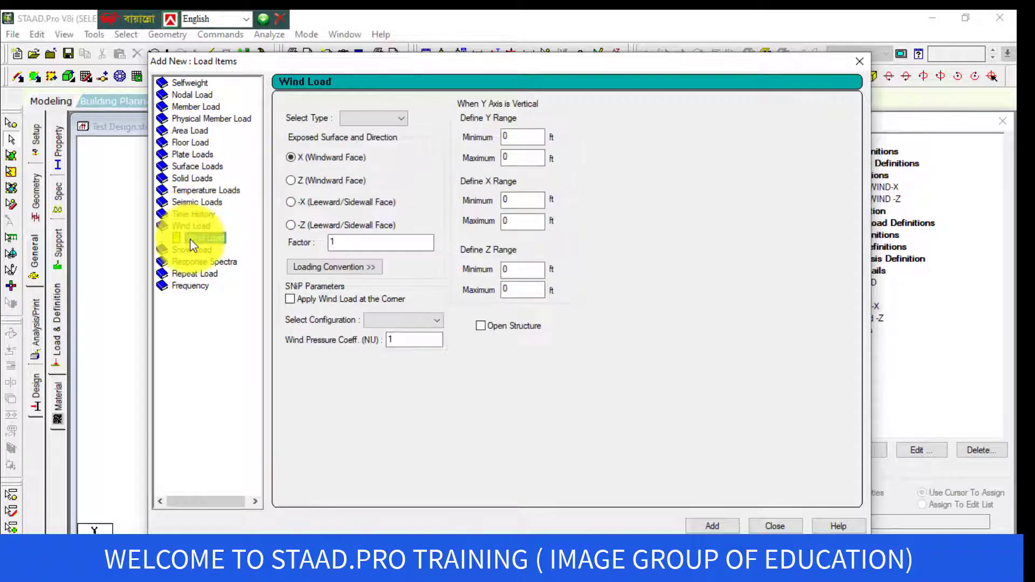
click(361, 121)
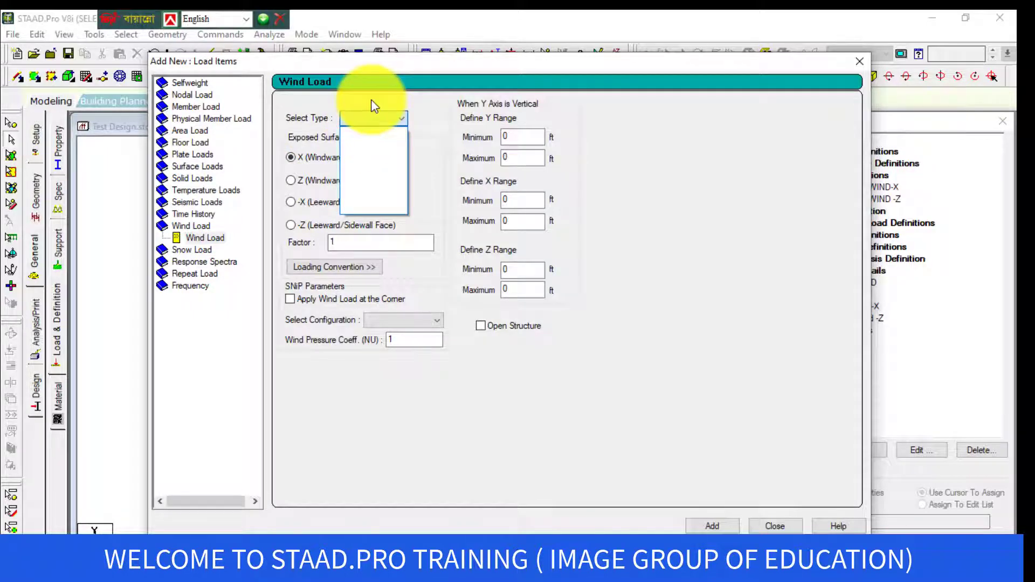
click(372, 103)
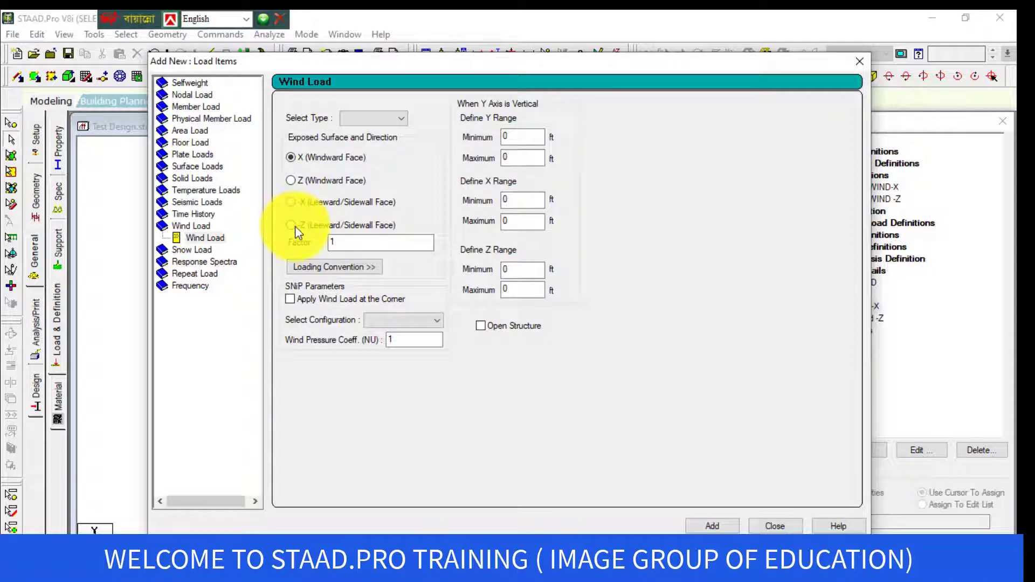
- Add the X windward wind load item with maximum ranges of 80 ft in Y, 45 ft in X and 45 ft in Z
click(341, 243)
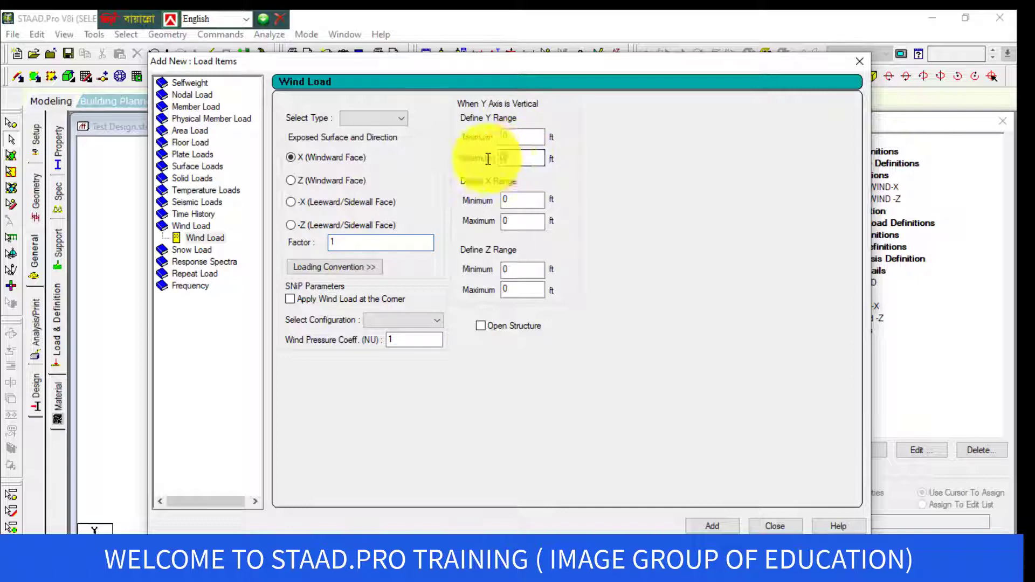
text(80)
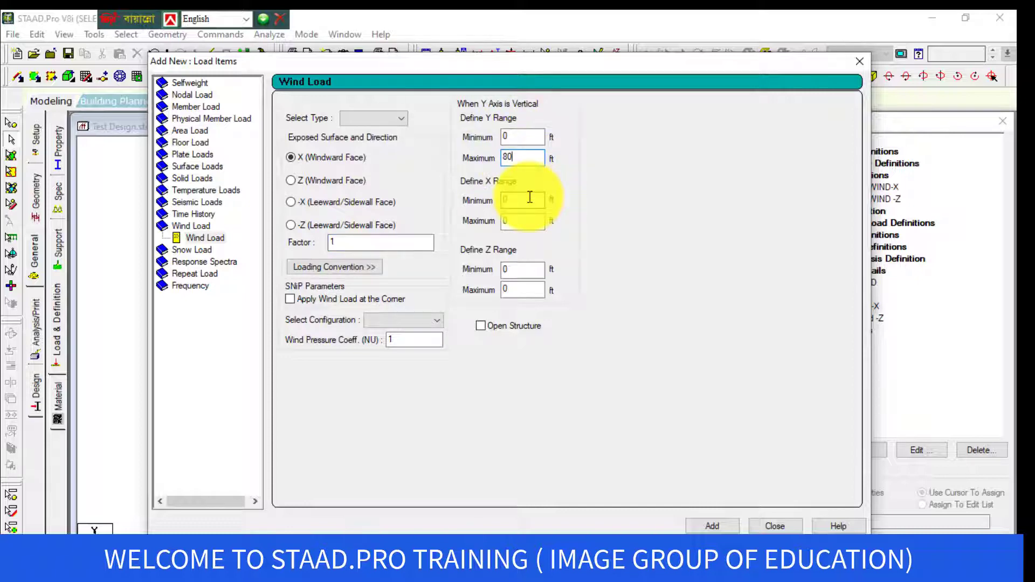
drag(529, 199, 477, 227)
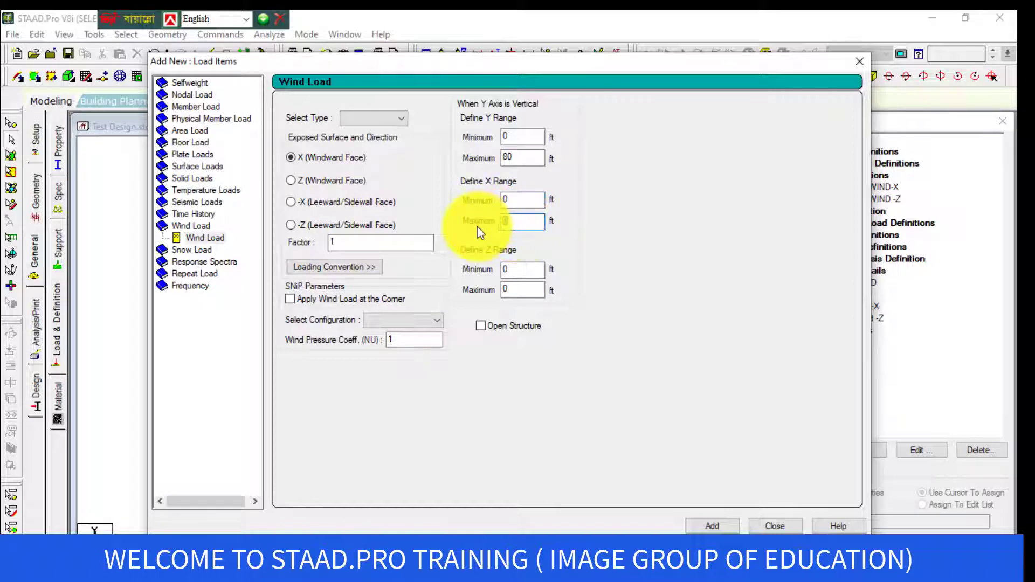
text(45)
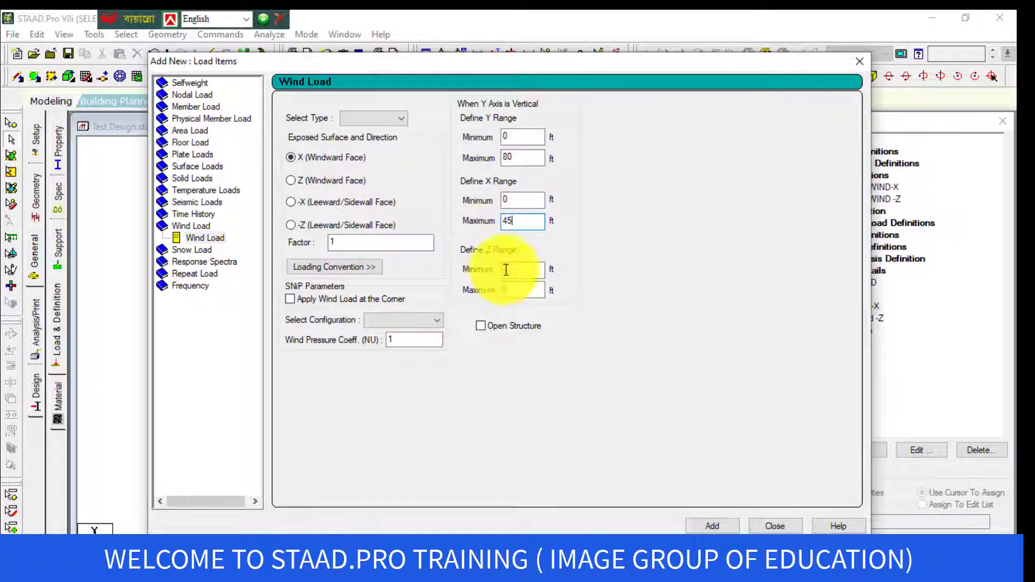
drag(515, 290, 478, 303)
text(45)
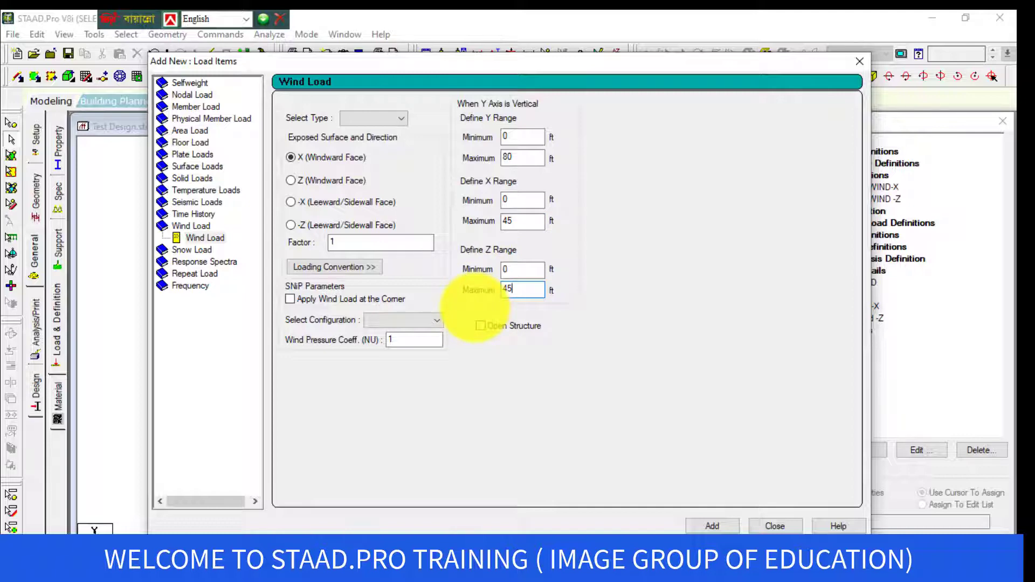
click(406, 119)
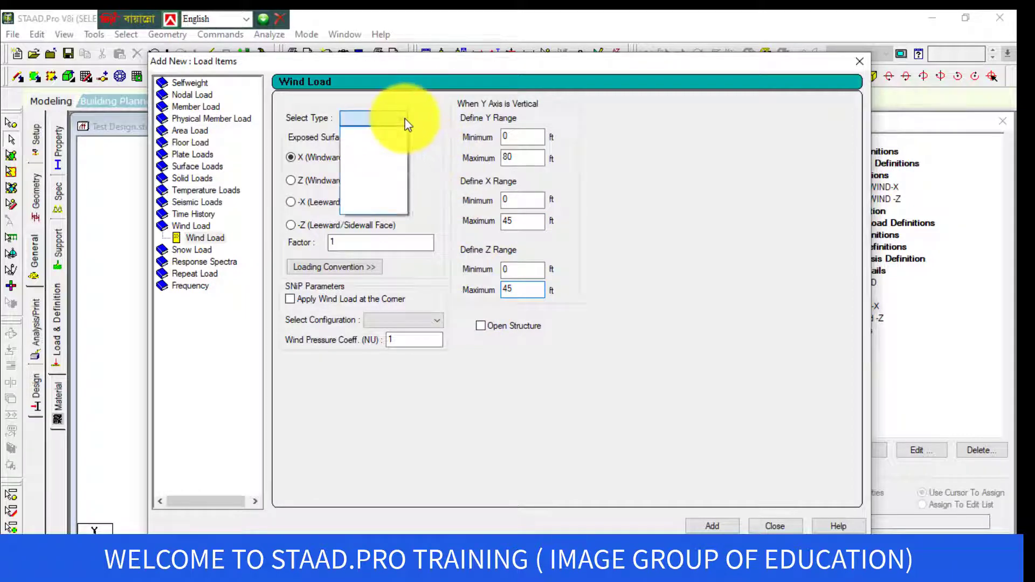
click(406, 121)
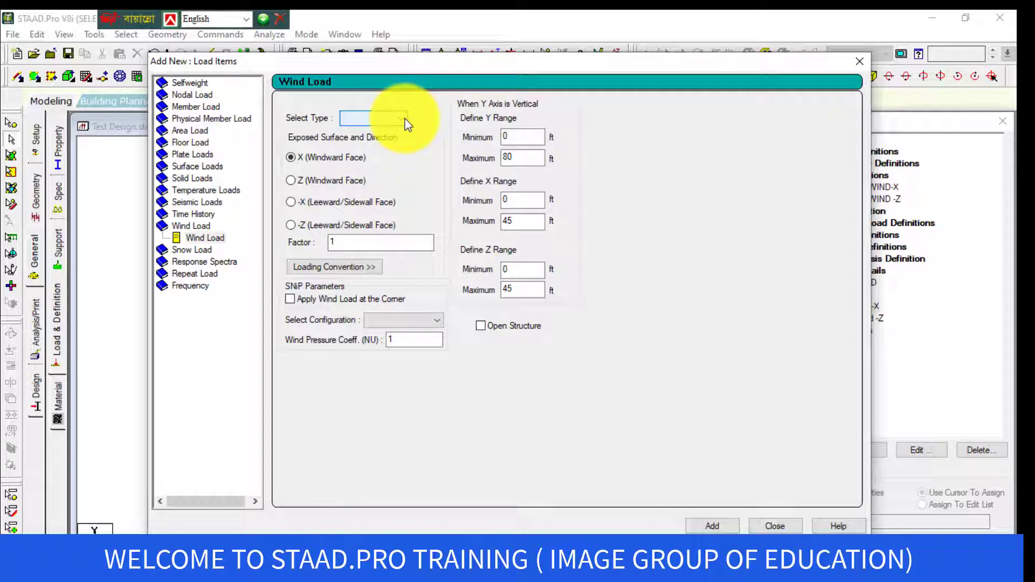
click(712, 522)
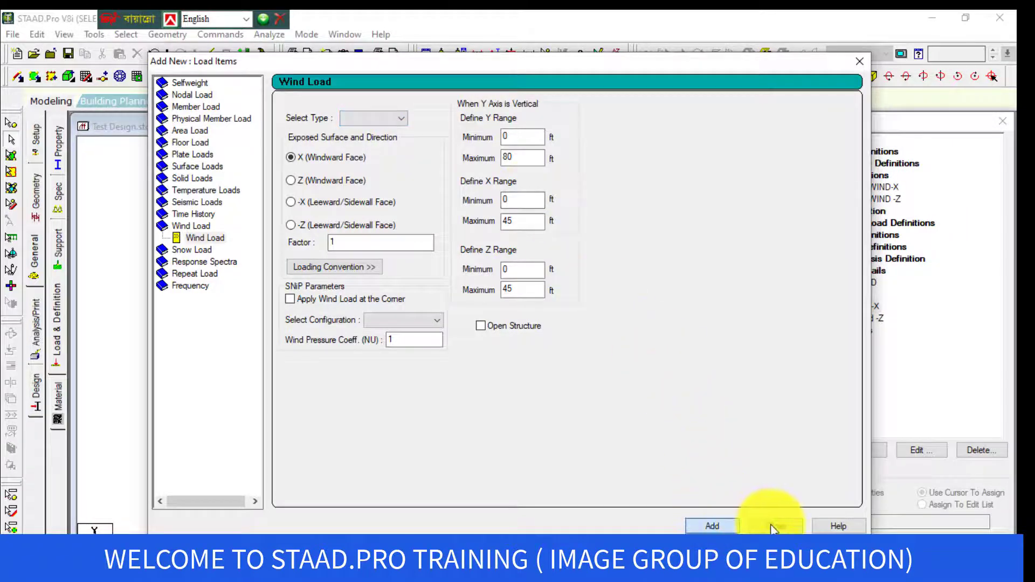
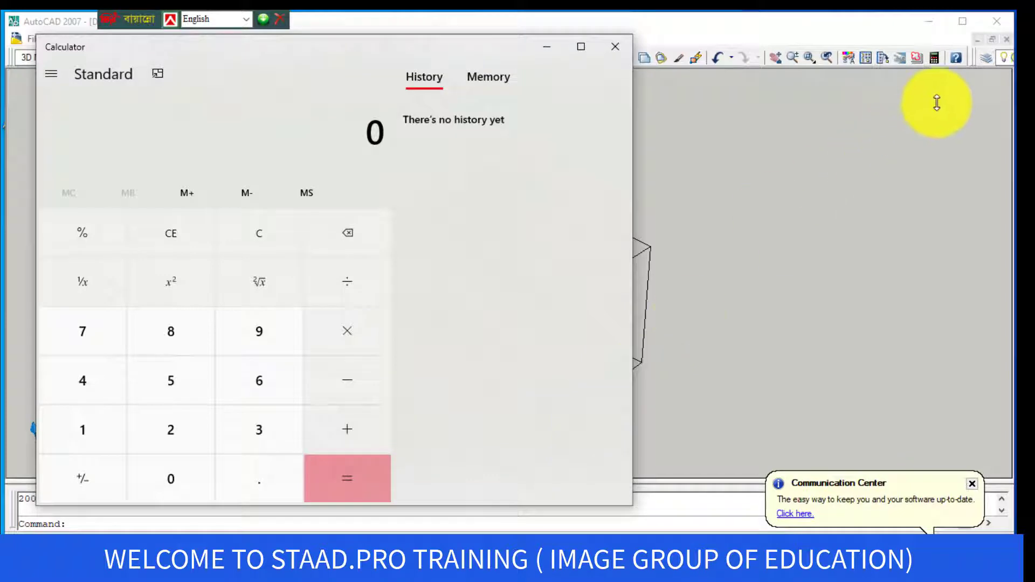
- Return to the desktop, relaunch STAAD.Pro V8i and open the recent file Test Design
click(937, 28)
click(934, 26)
right_click(785, 219)
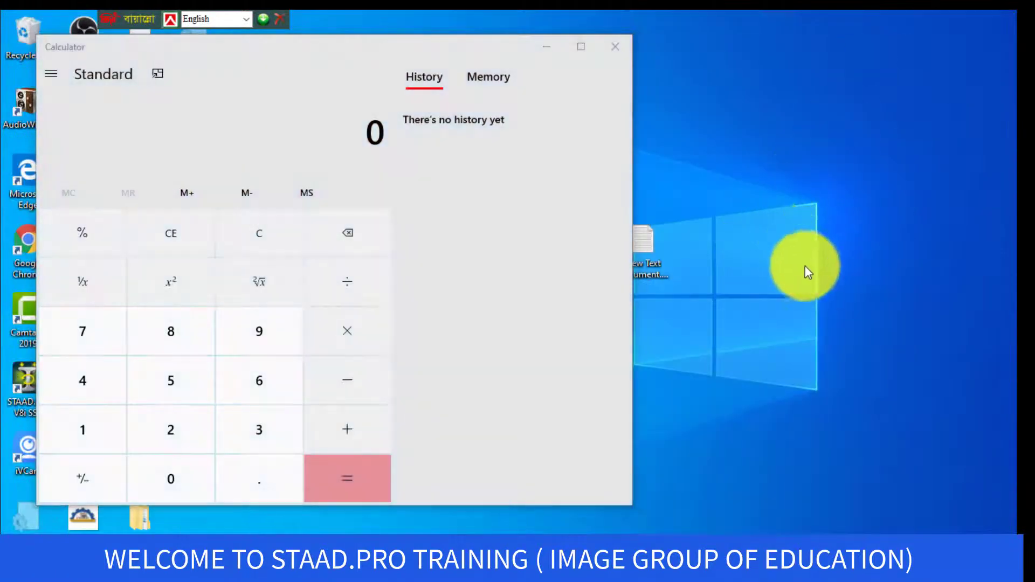
click(810, 269)
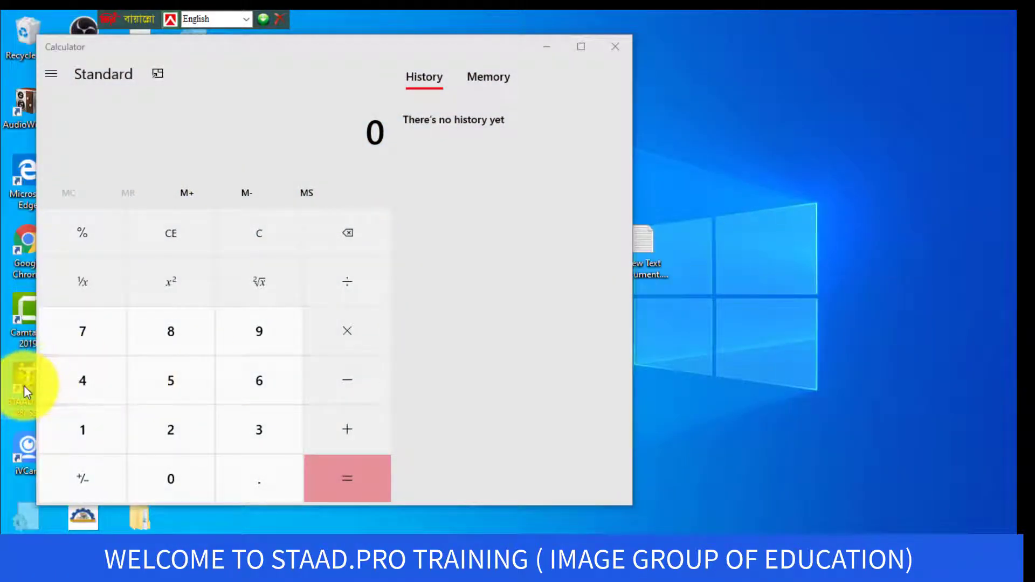
double_click(24, 386)
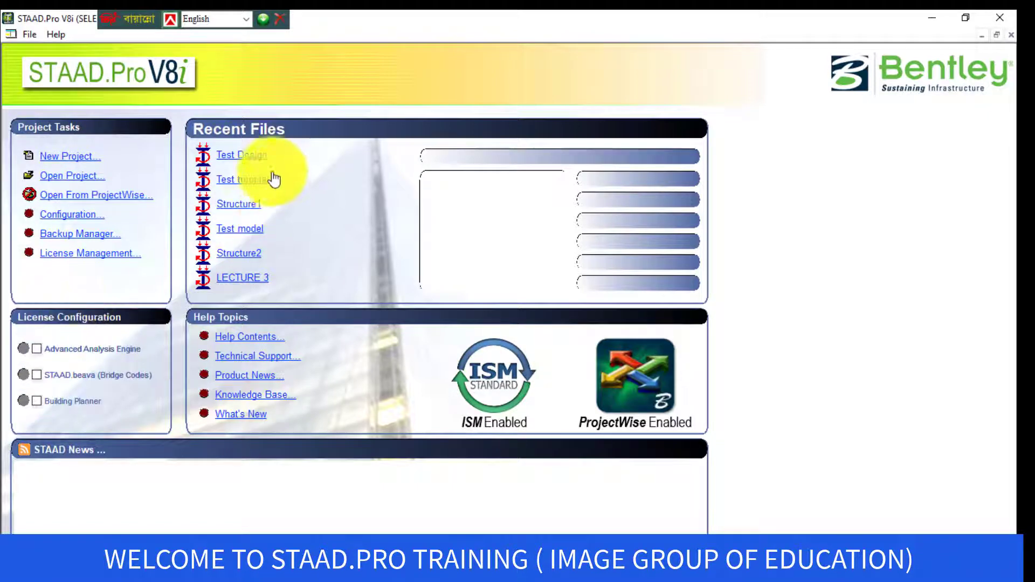
mouse_move(244, 167)
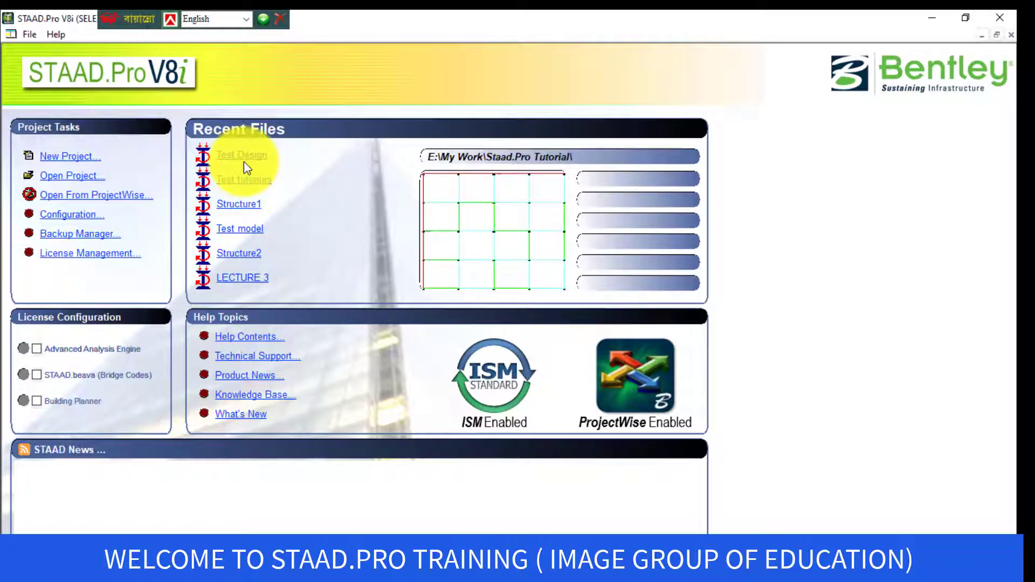
click(244, 162)
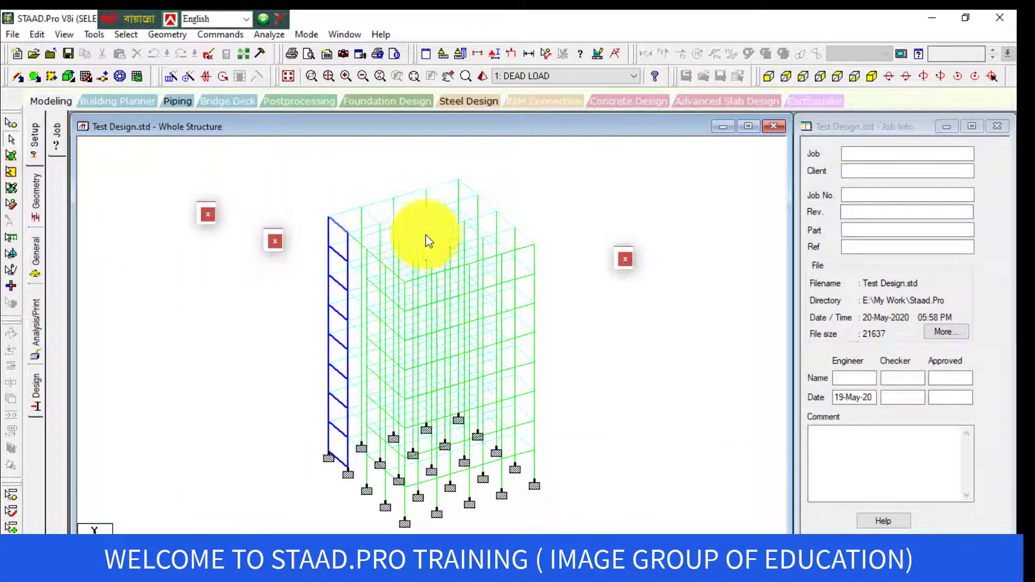
- Close the three small floating toolbars that cover the model view
click(625, 260)
click(275, 241)
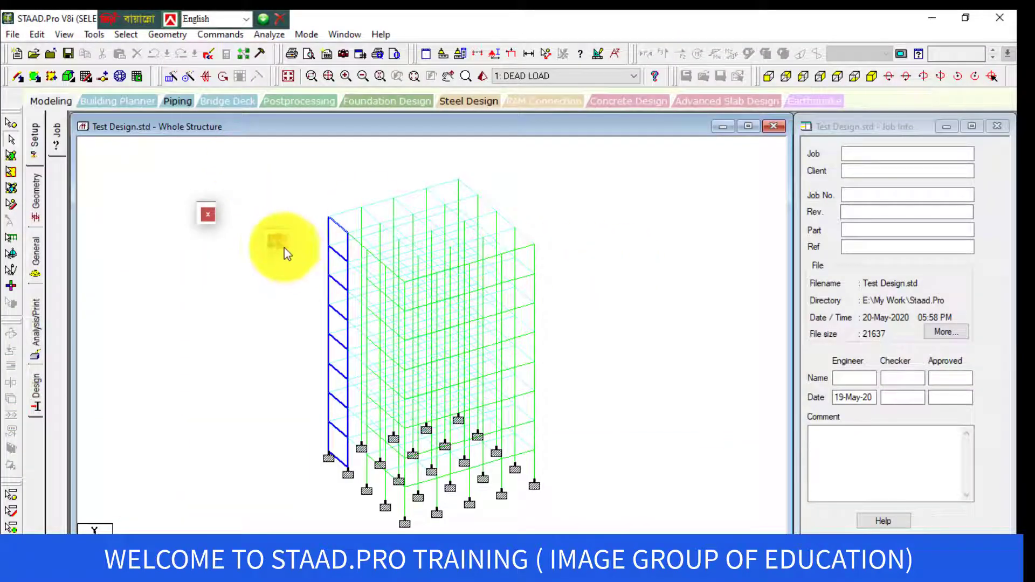
click(209, 218)
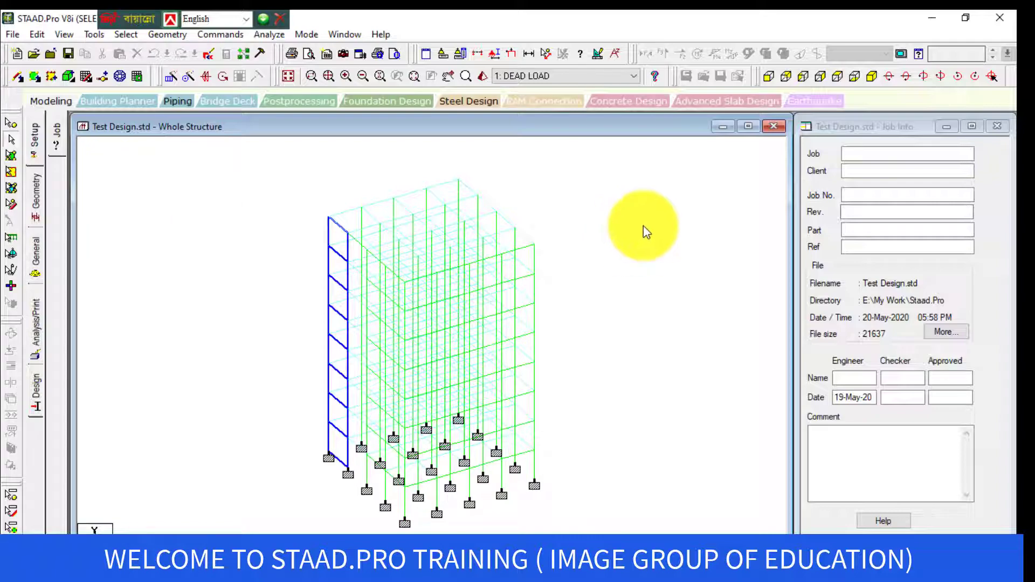
- Show the load definitions and expand the wind definitions to check TYPE 1 : WIND-X and TYPE 2 : WIND -Z
click(37, 264)
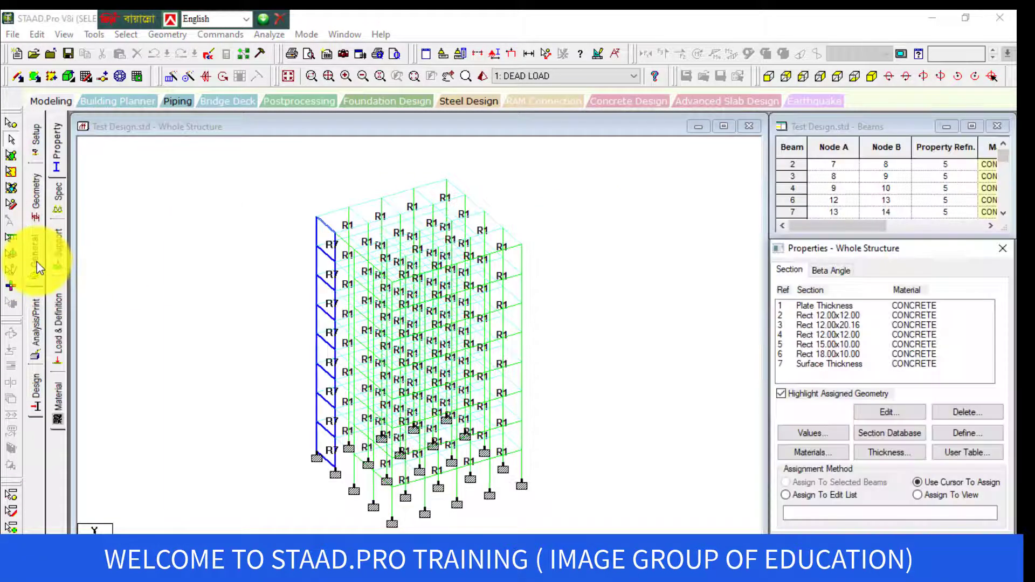
click(61, 319)
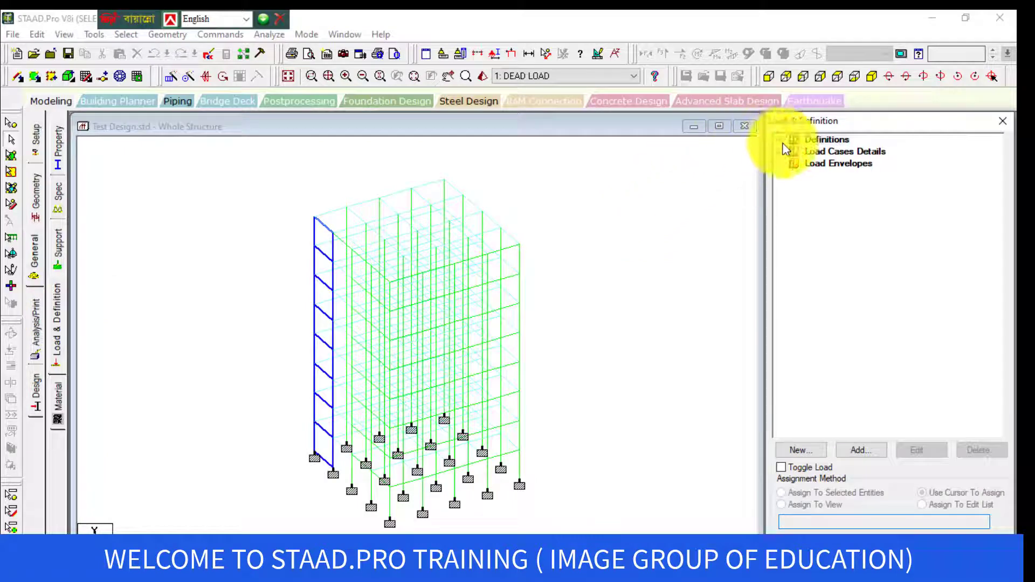
click(781, 141)
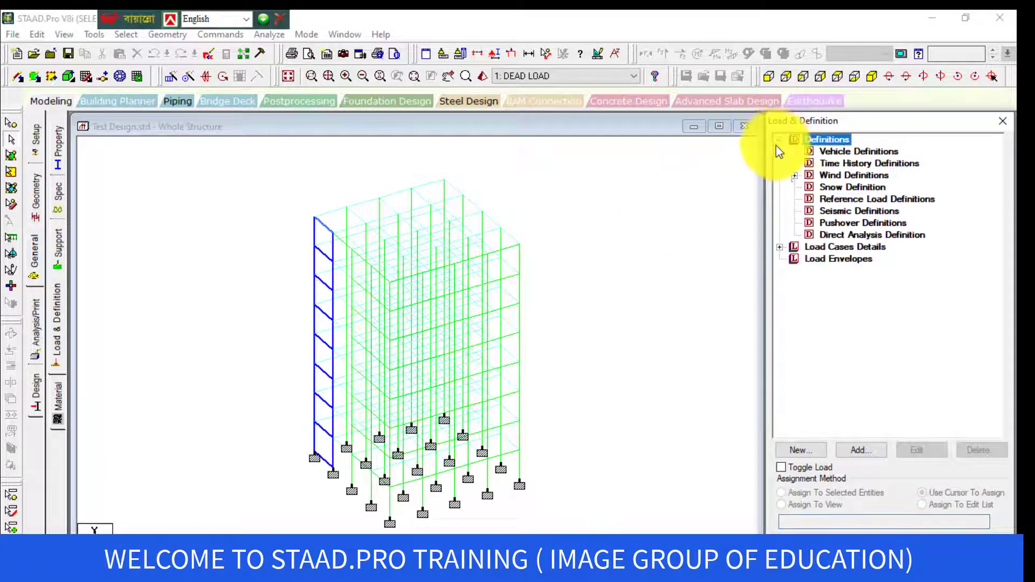
click(794, 175)
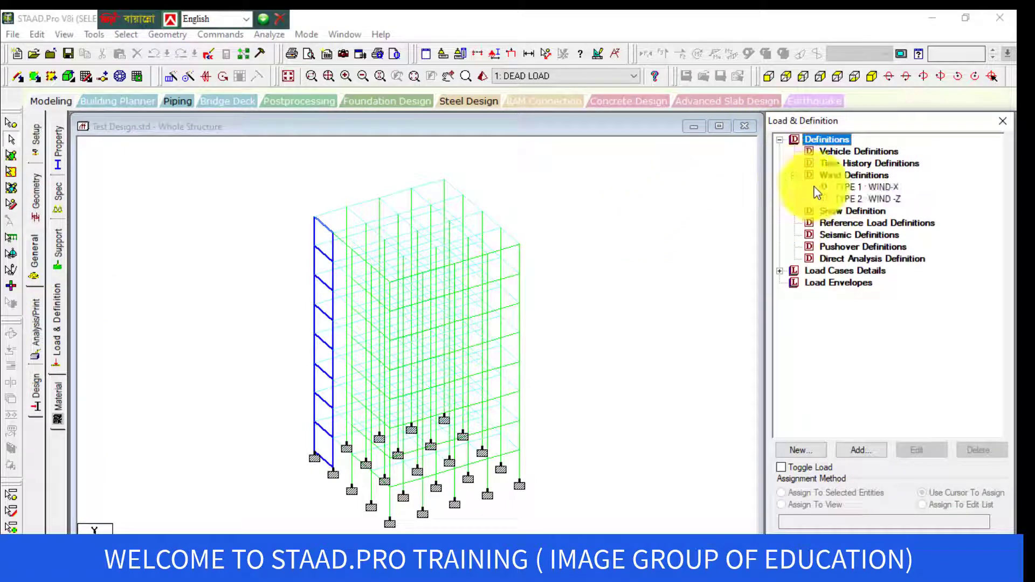
click(867, 187)
click(863, 198)
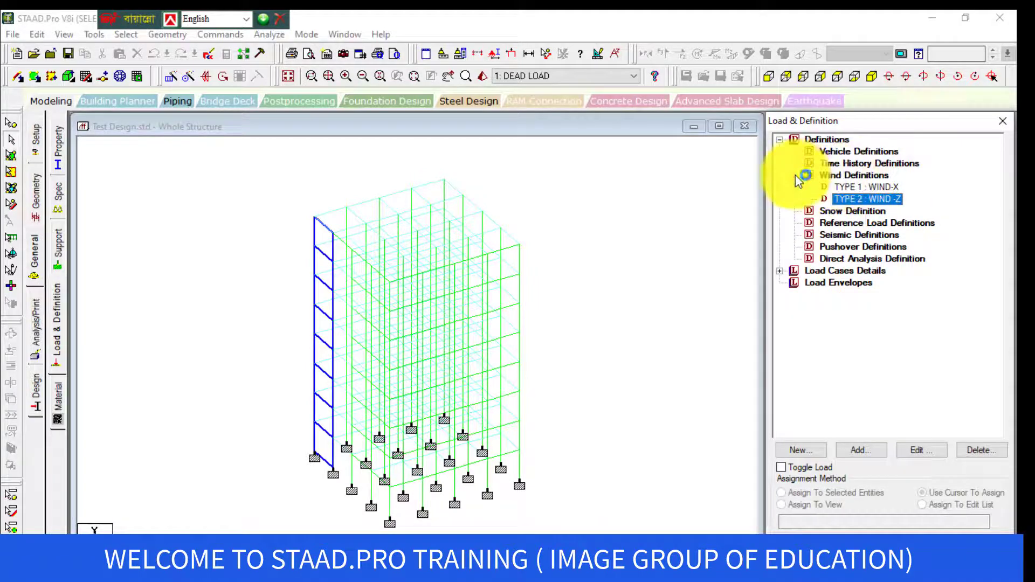
- Delete the FACTORED LOAD and SERVICE LOAD combinations from the load cases
click(780, 271)
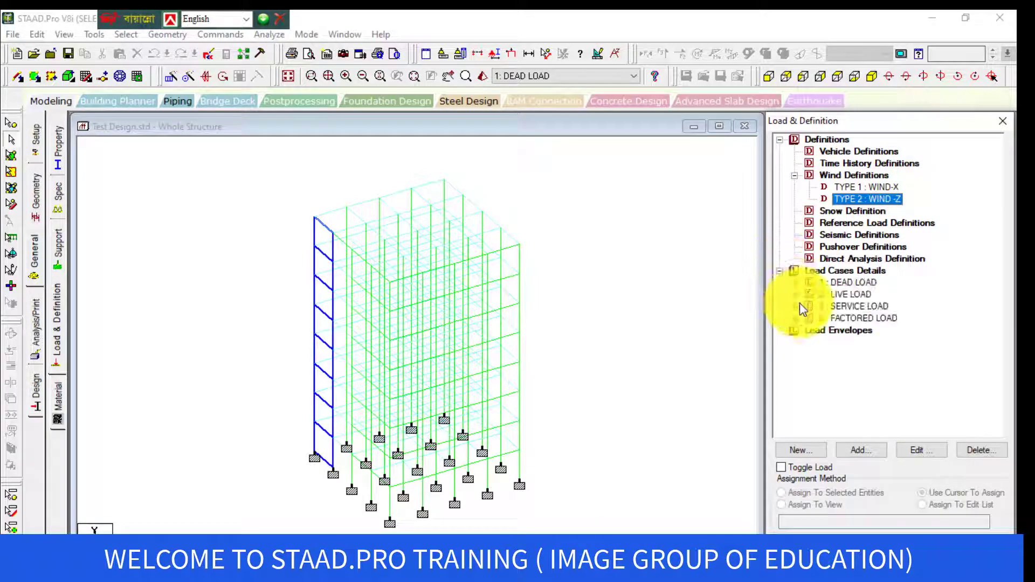
click(840, 318)
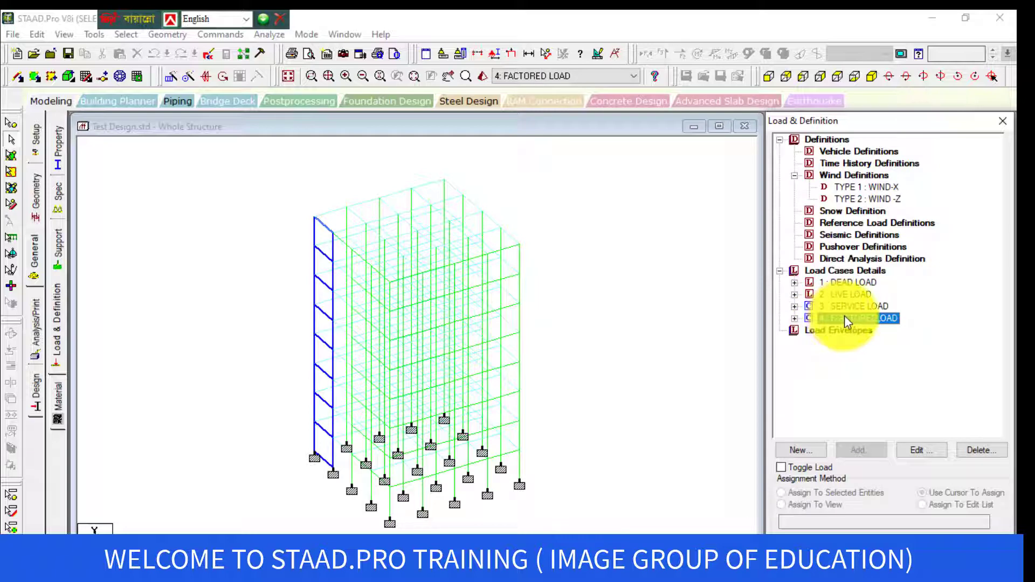
key(Delete)
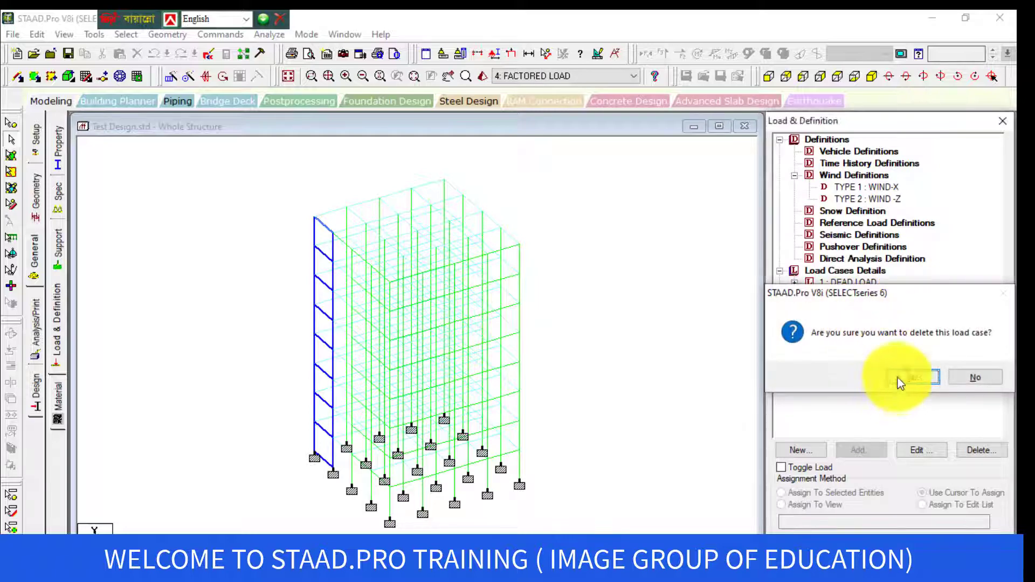
click(885, 375)
click(862, 307)
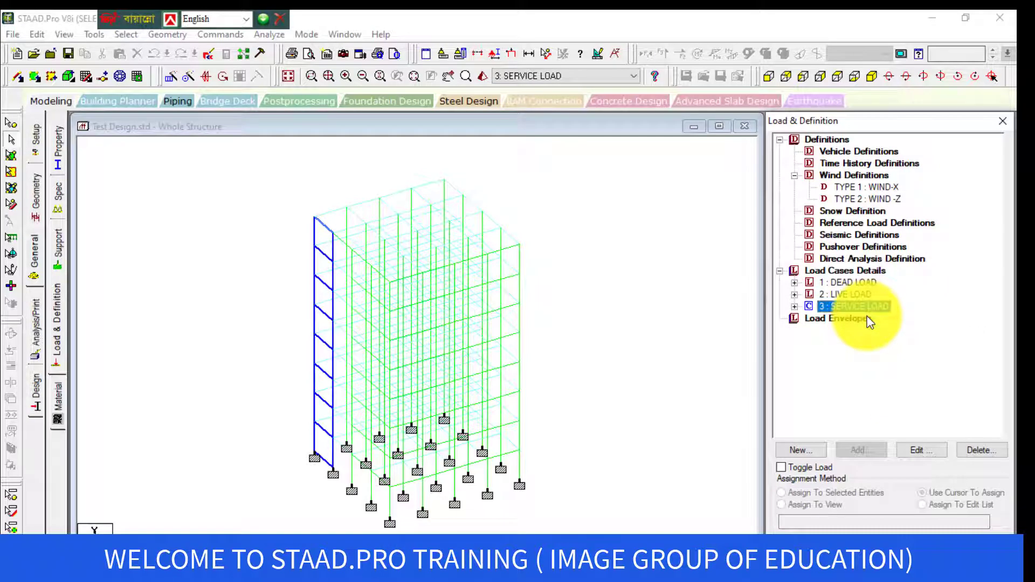
key(Delete)
click(903, 375)
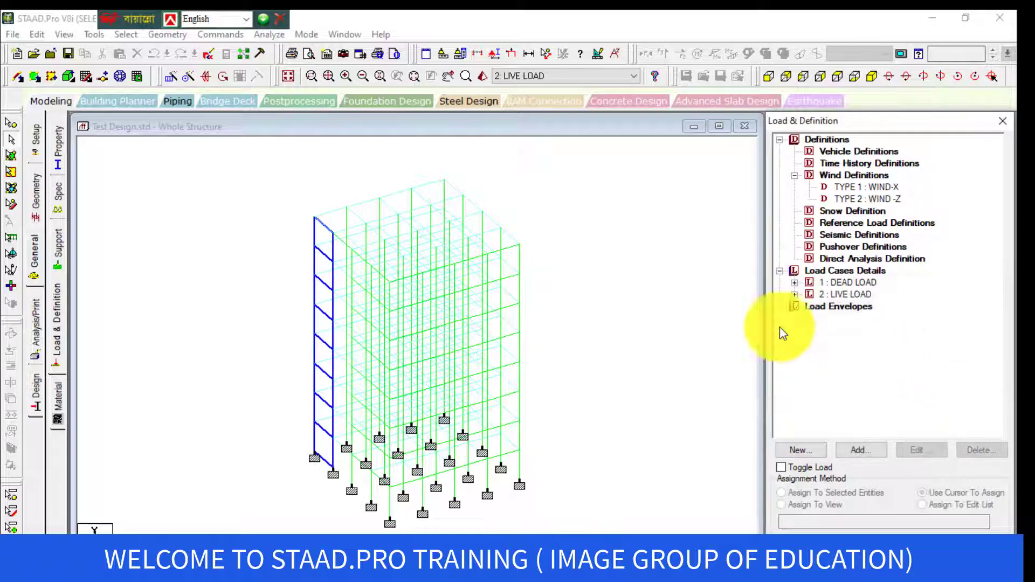
- Run the analysis of the model and view its output file
click(272, 37)
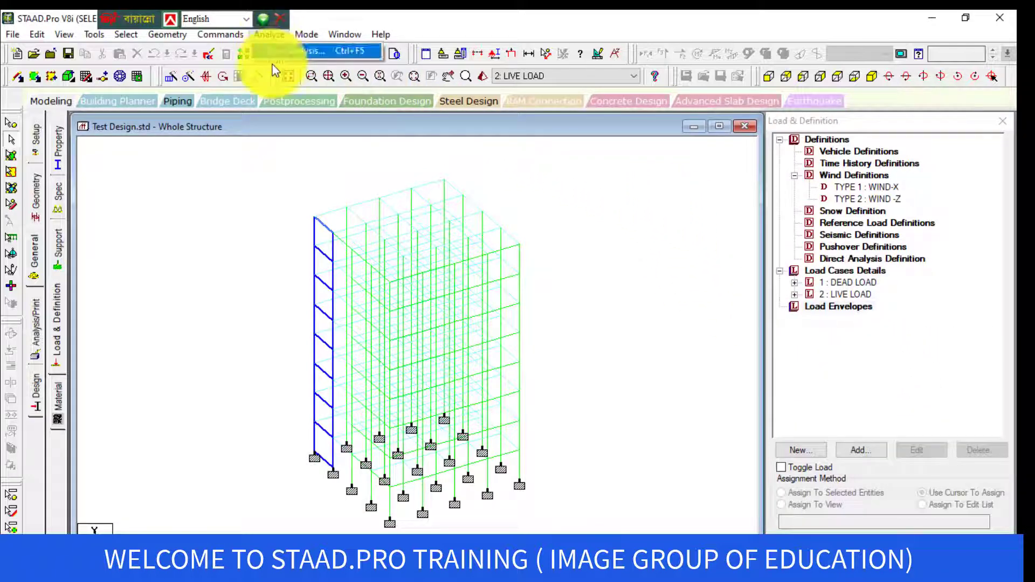
click(275, 52)
click(426, 321)
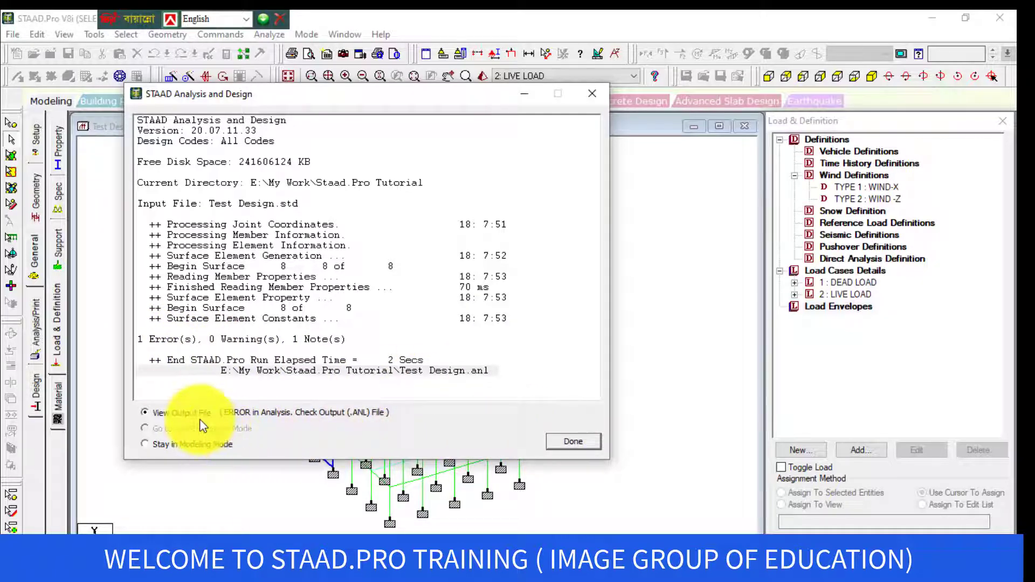
click(568, 445)
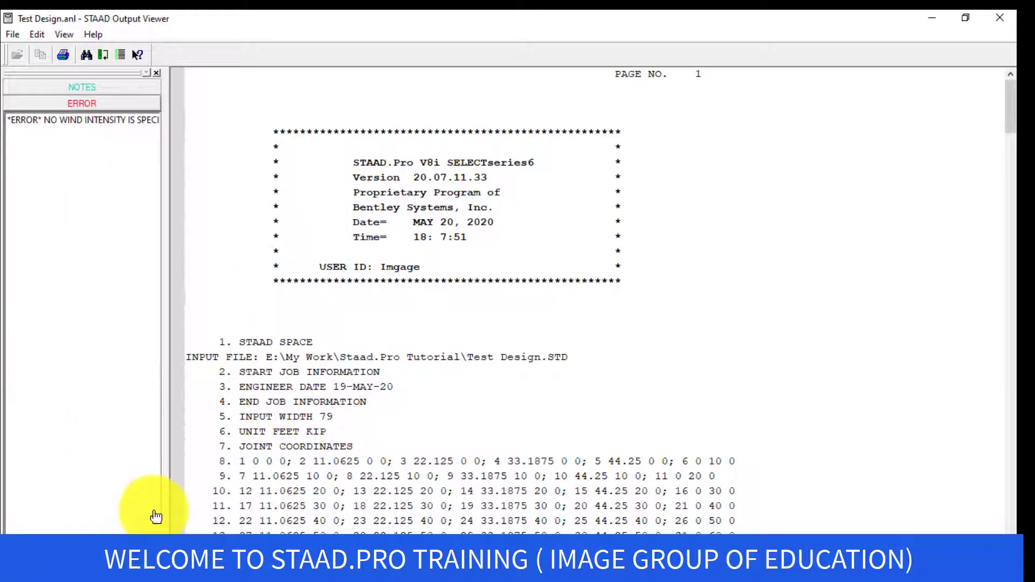
- Examine the listed error at its place in the output file and close the output viewer
click(69, 119)
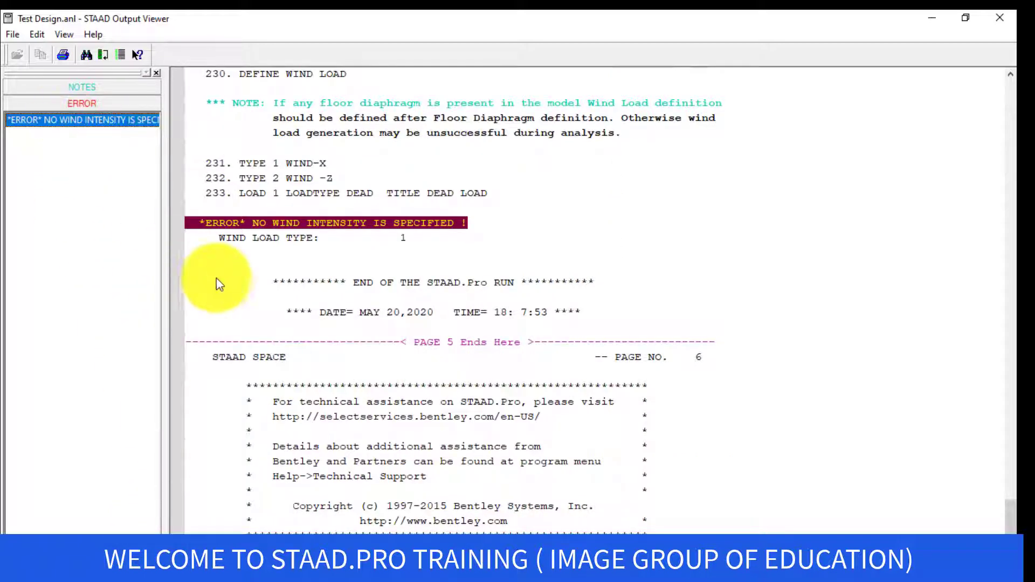
click(222, 278)
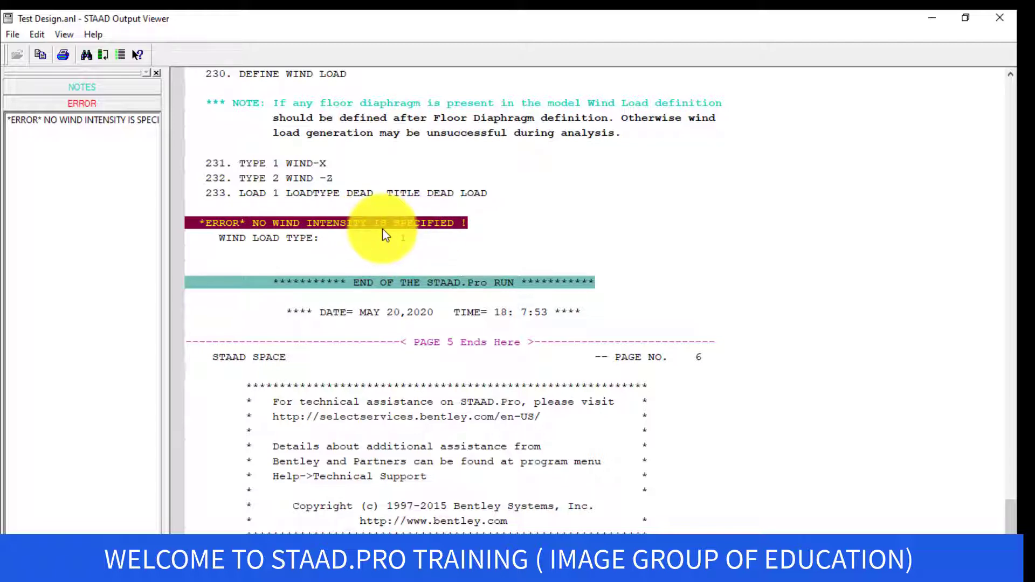
click(992, 22)
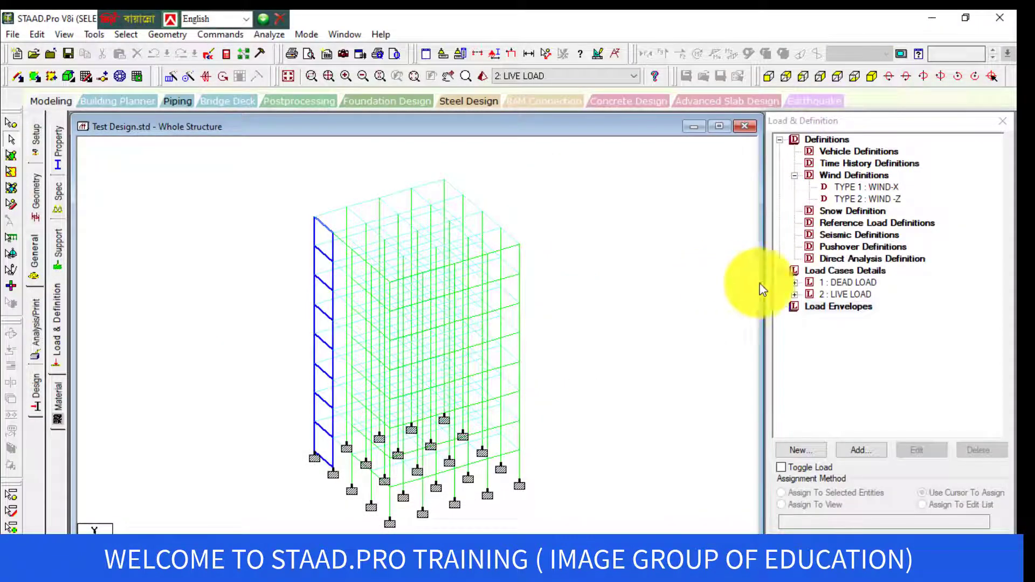
- Add an exposure with factor 1 to the wind definition TYPE 1 : WIND-X
double_click(878, 189)
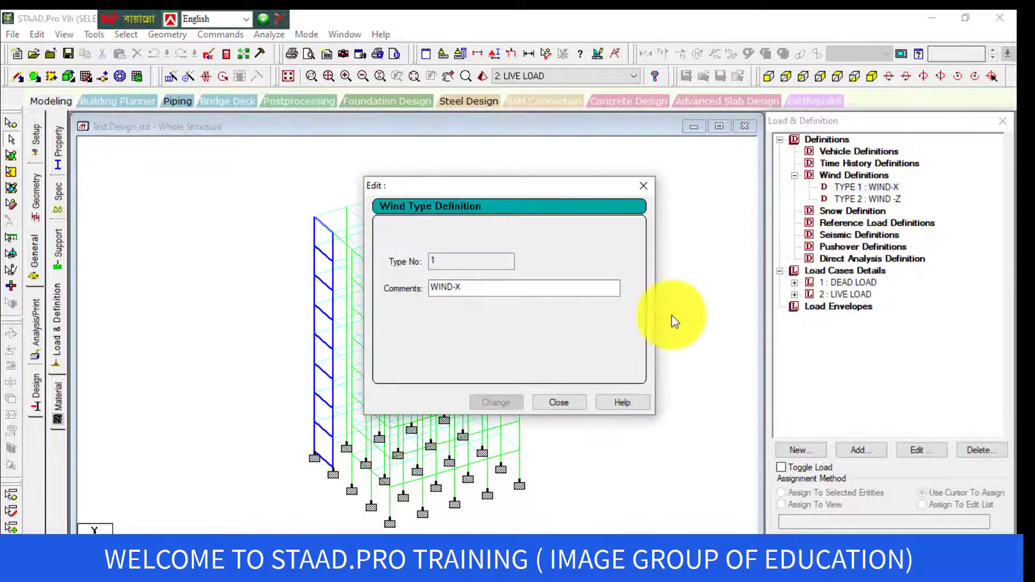
click(572, 405)
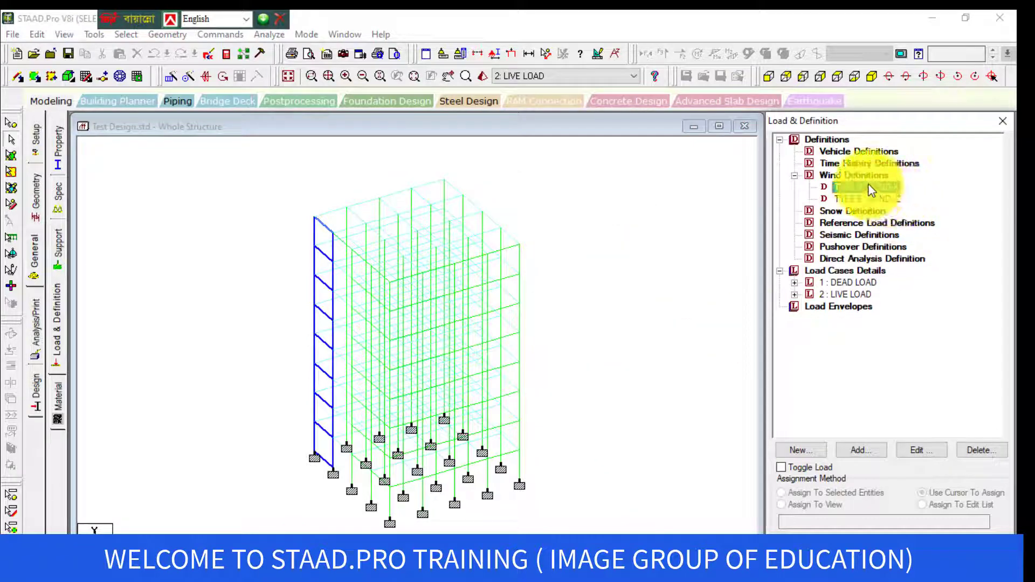
click(879, 455)
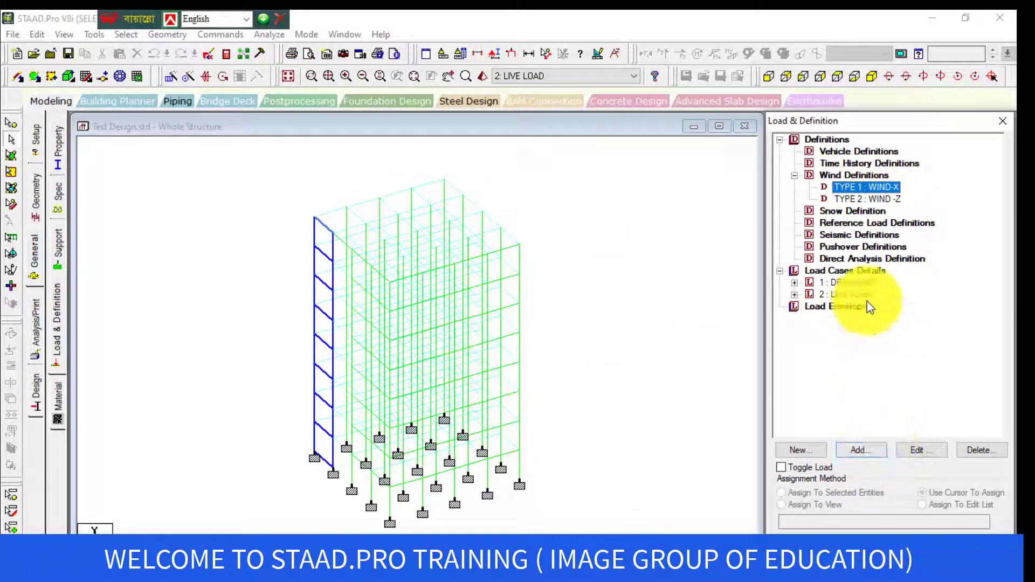
click(857, 450)
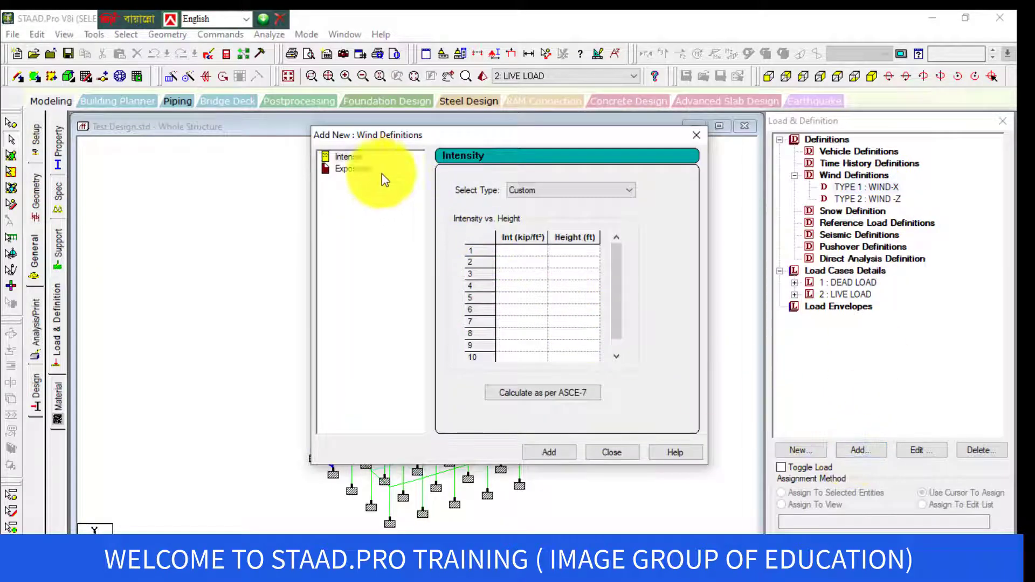
click(349, 157)
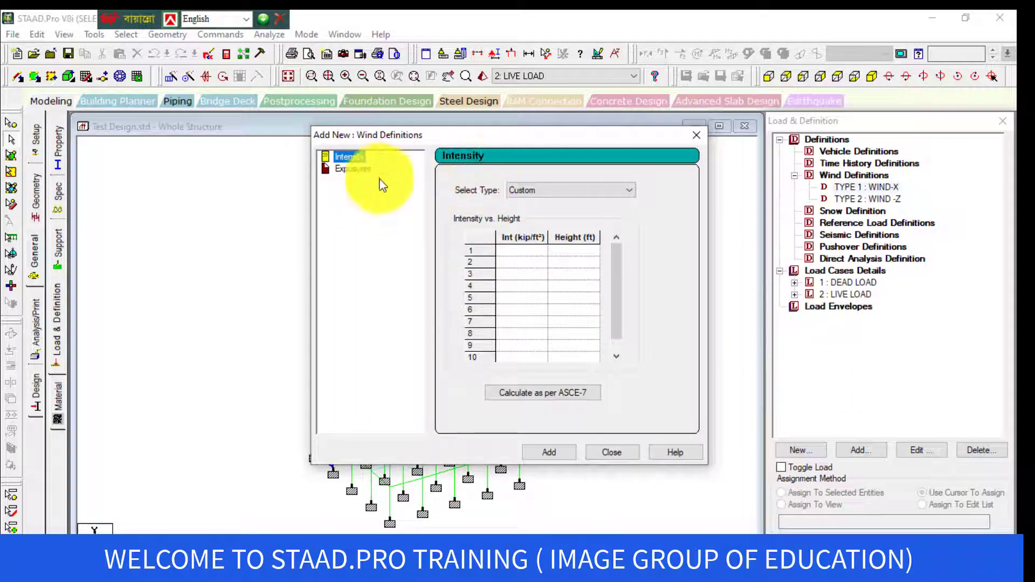
click(360, 170)
click(565, 237)
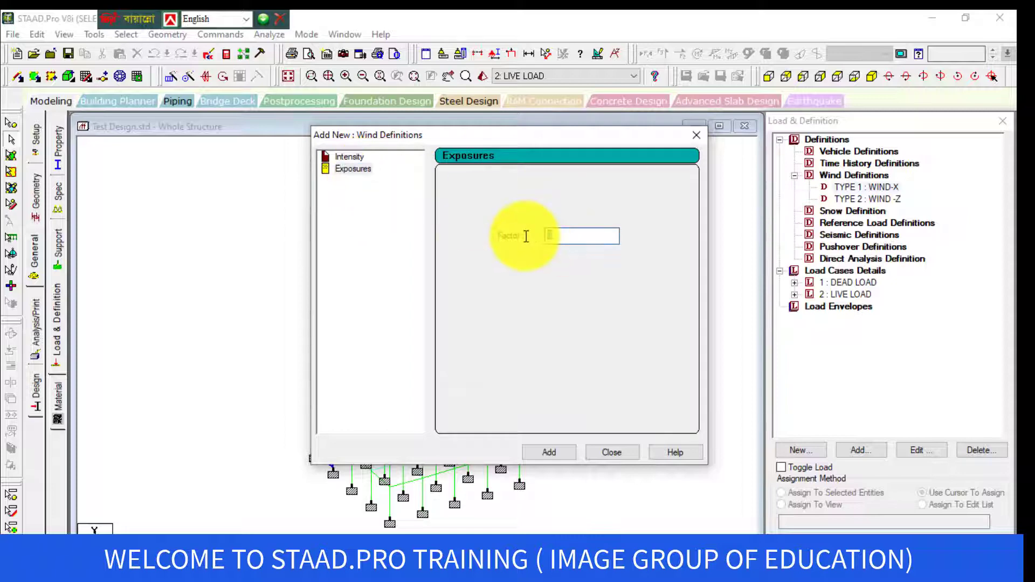
click(554, 454)
click(615, 460)
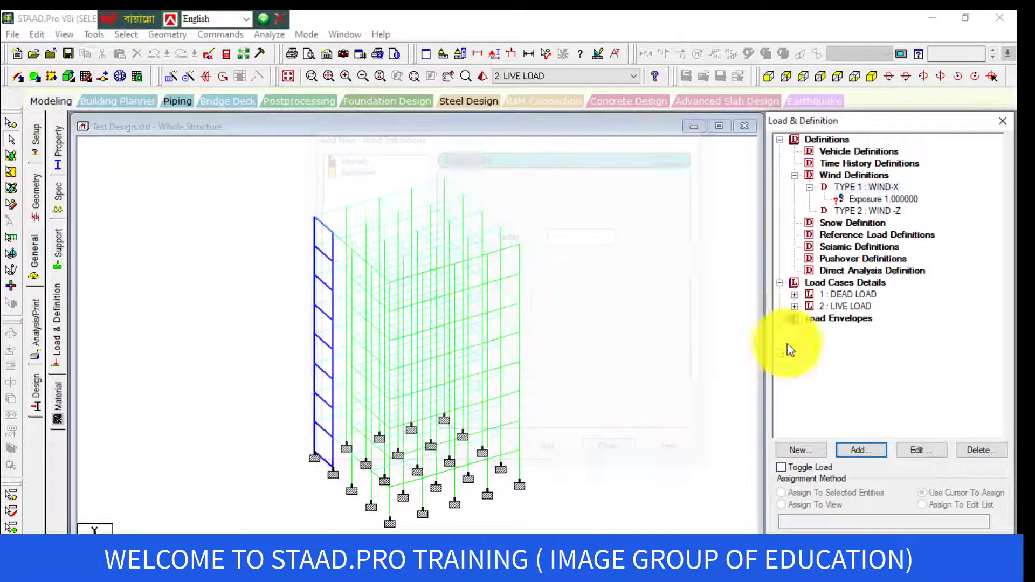
- Add an exposure with factor 1 to the wind definition TYPE 2 : WIND -Z
click(865, 211)
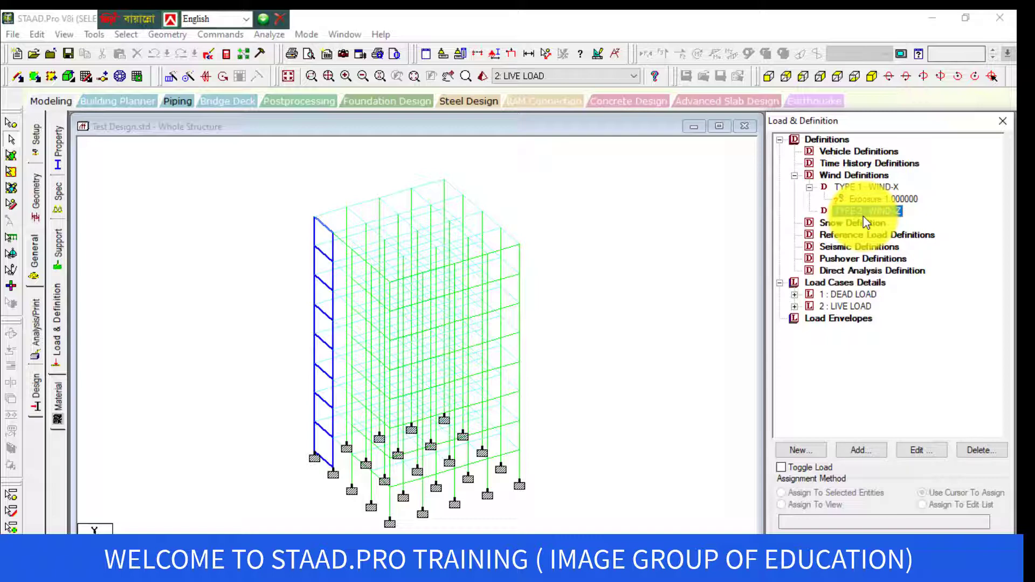
double_click(863, 216)
click(558, 400)
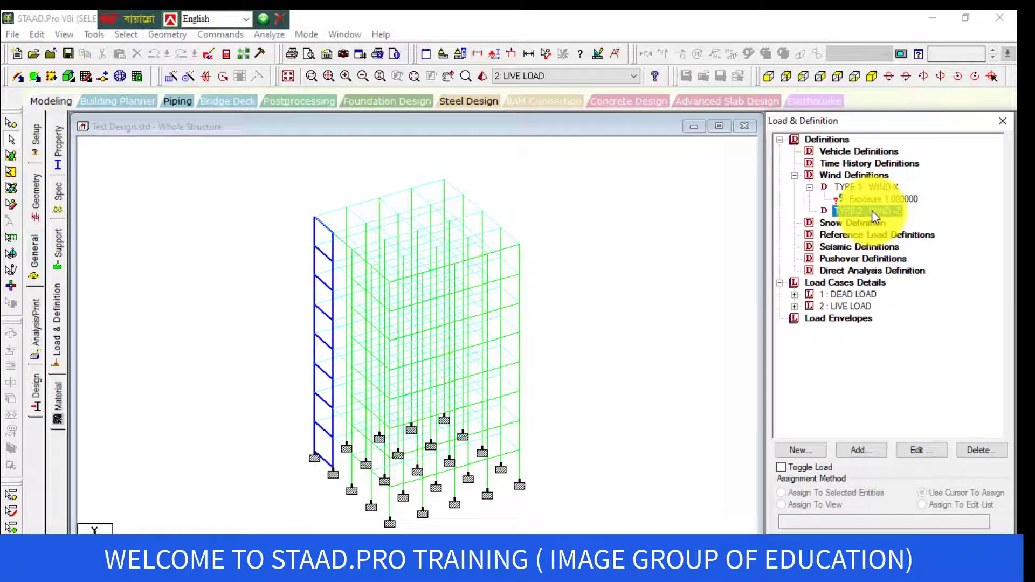
click(861, 450)
click(356, 169)
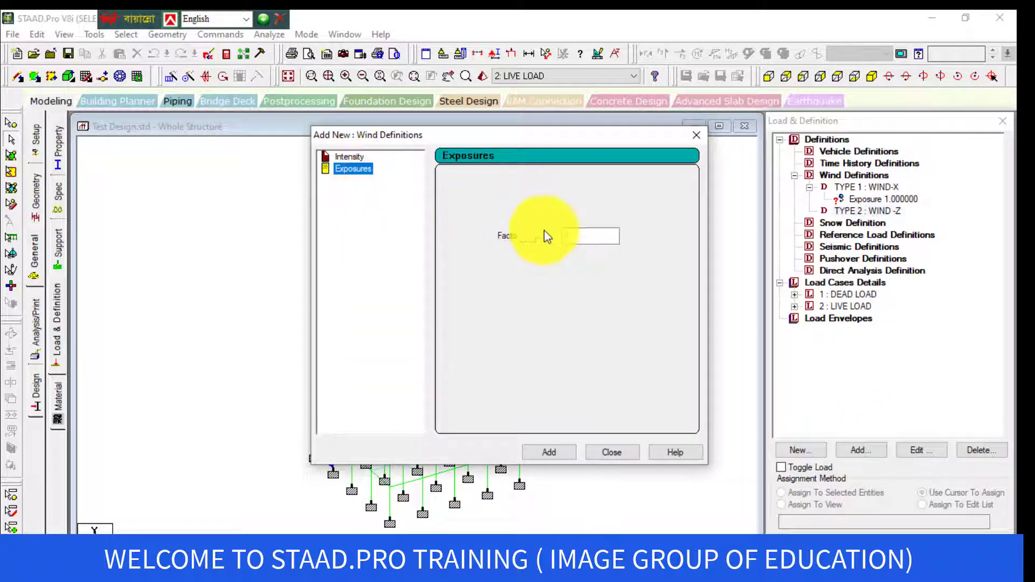
click(539, 235)
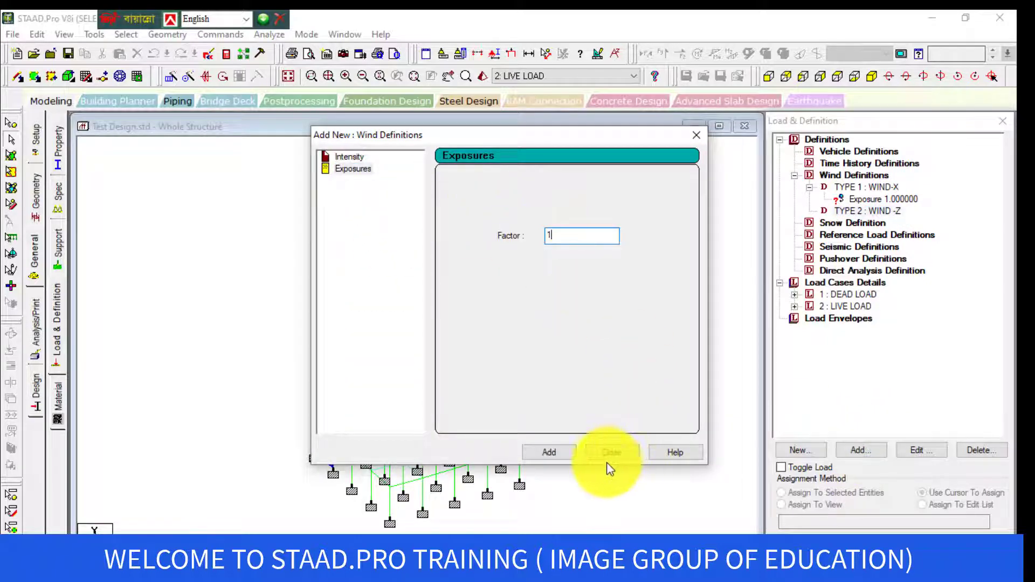
click(562, 458)
click(619, 458)
- Assign the exposures of both the WIND-X and WIND -Z definitions to the whole view
click(885, 200)
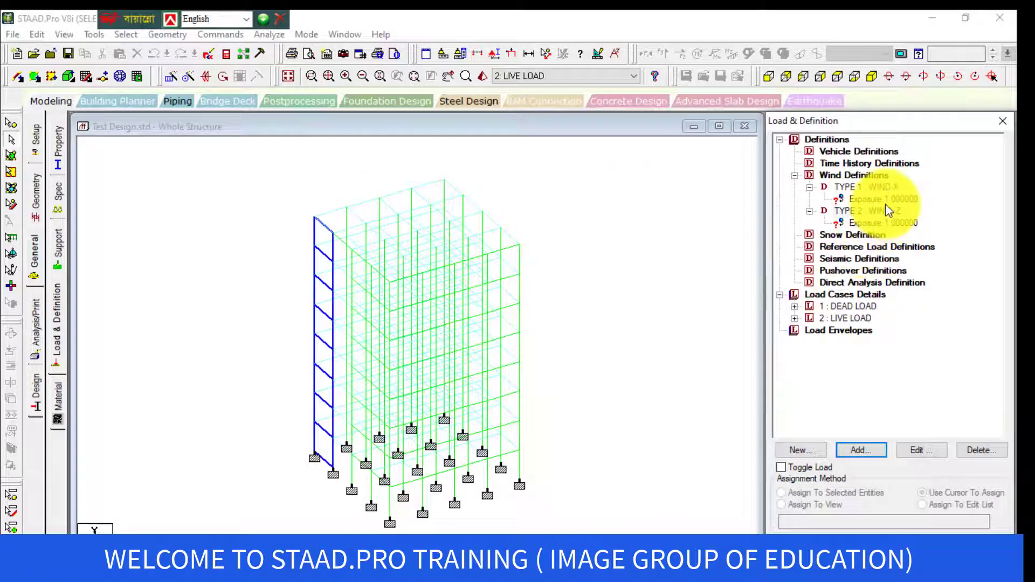
click(816, 507)
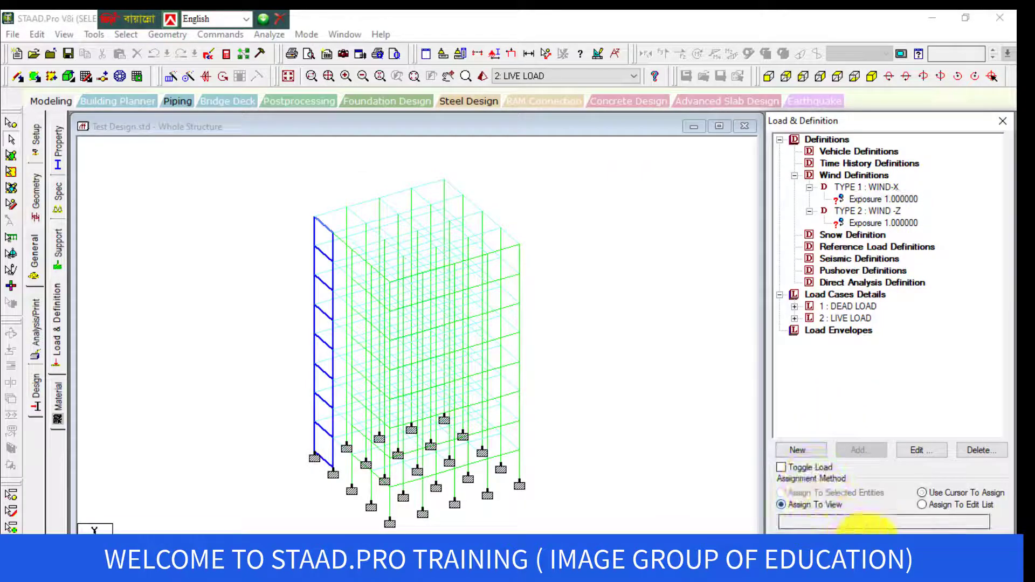
click(915, 377)
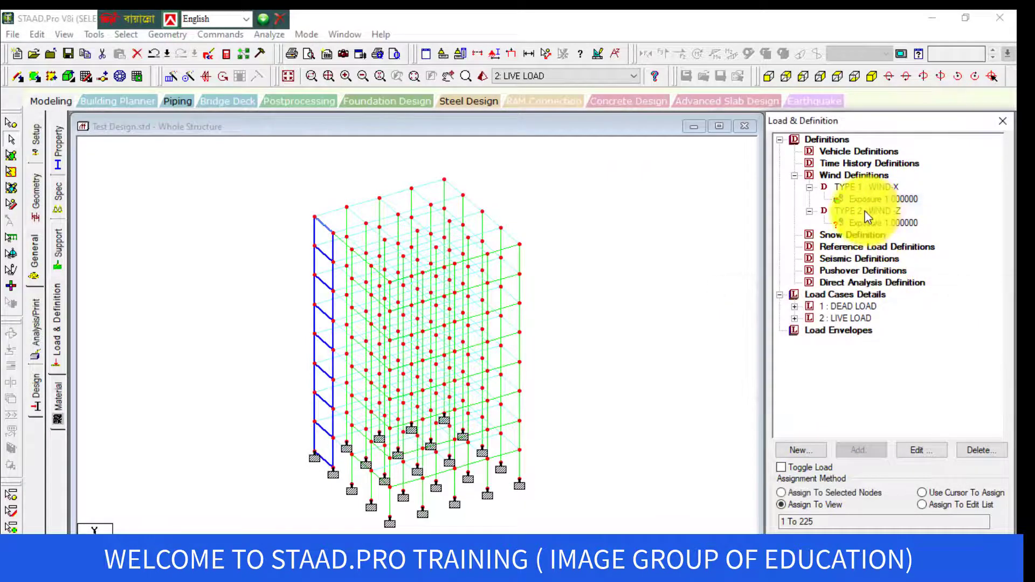
click(863, 223)
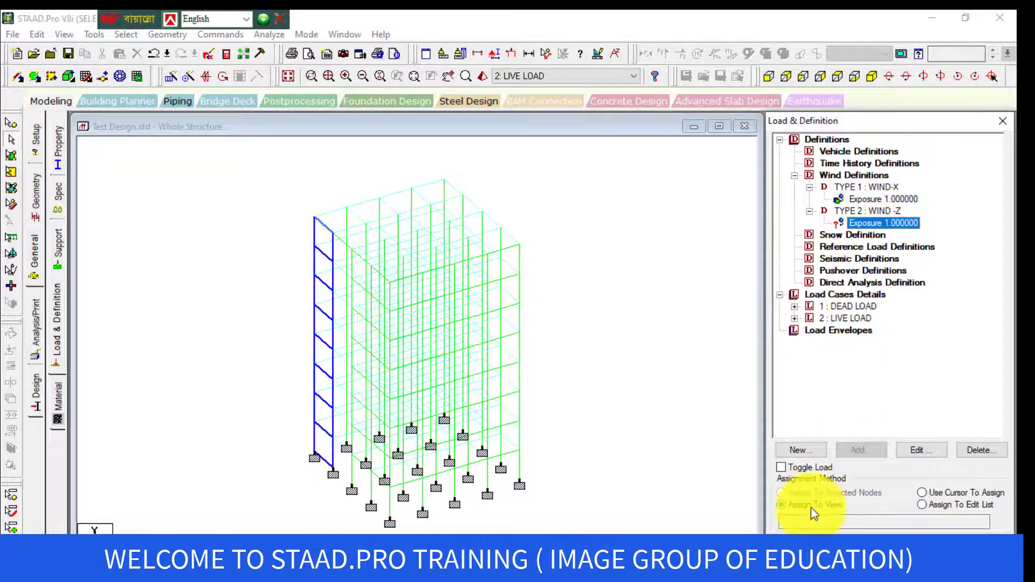
click(830, 522)
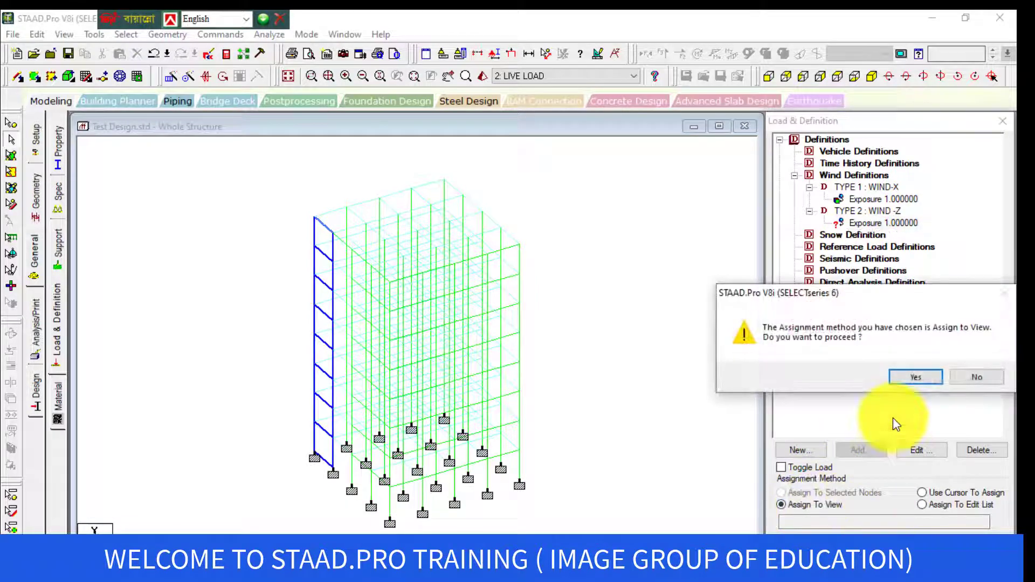
click(917, 376)
click(688, 248)
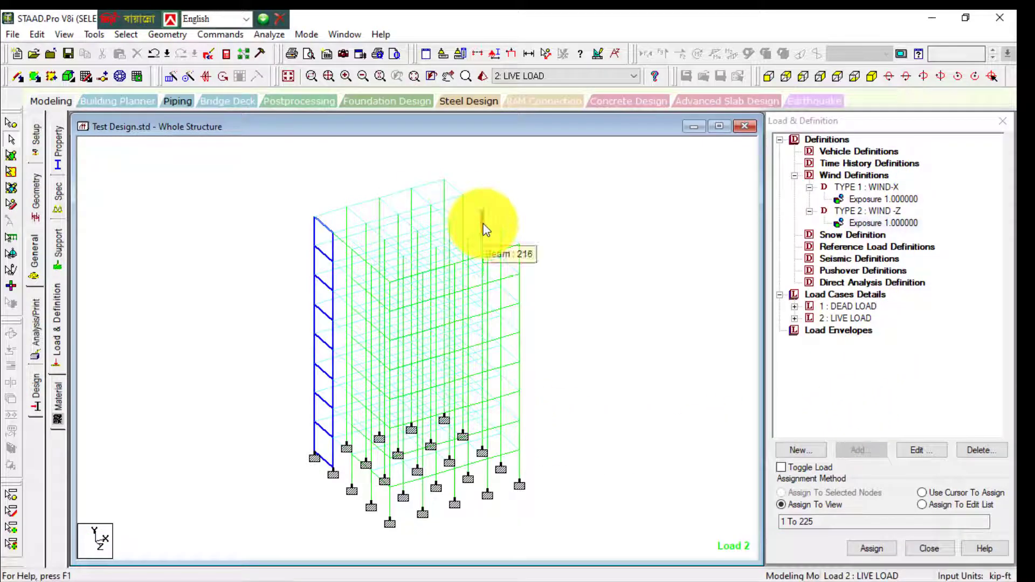
- Add primary load case 3 with loading type Wind and the title Wind Load -X
click(860, 185)
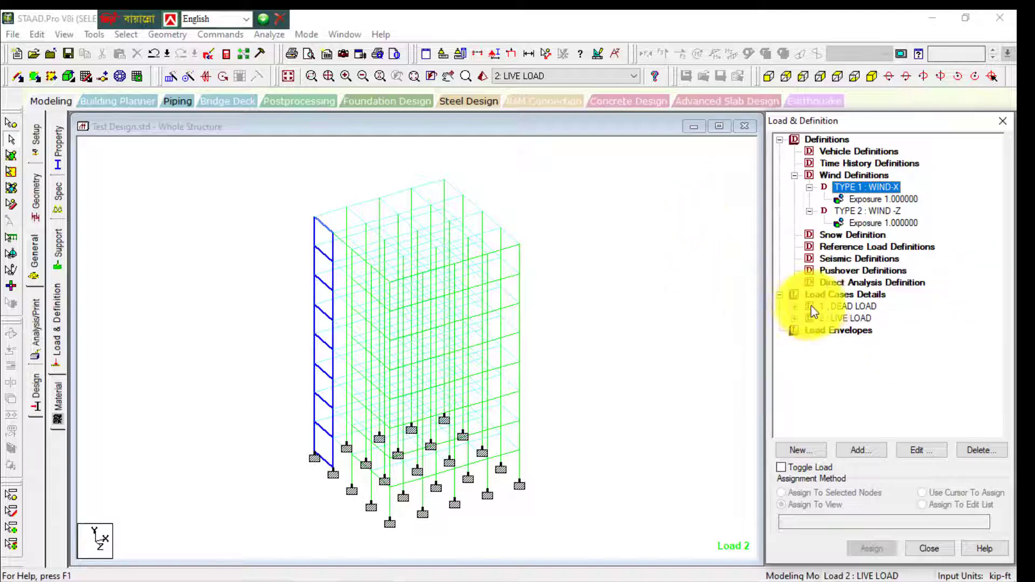
click(838, 295)
click(861, 451)
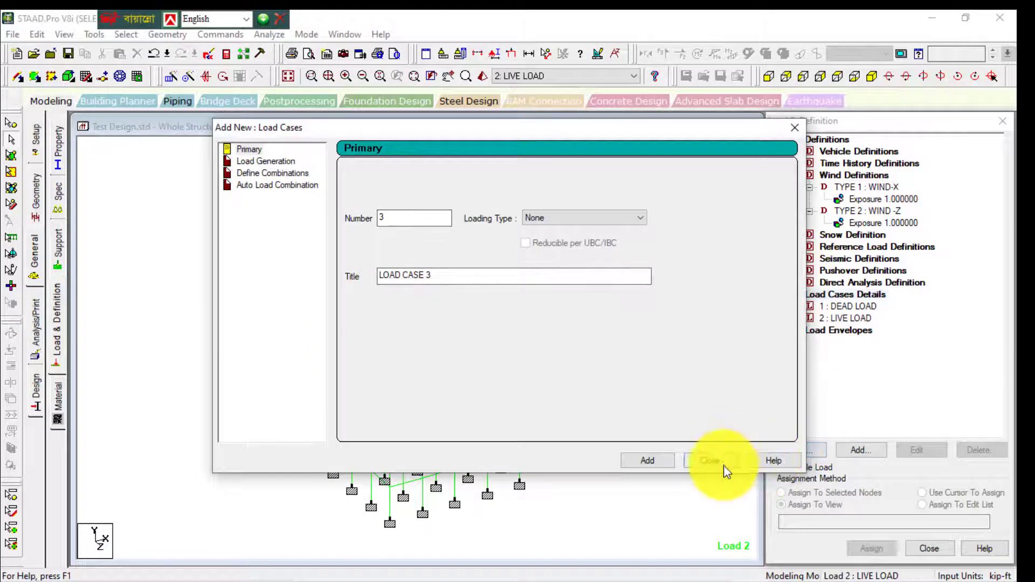
click(544, 219)
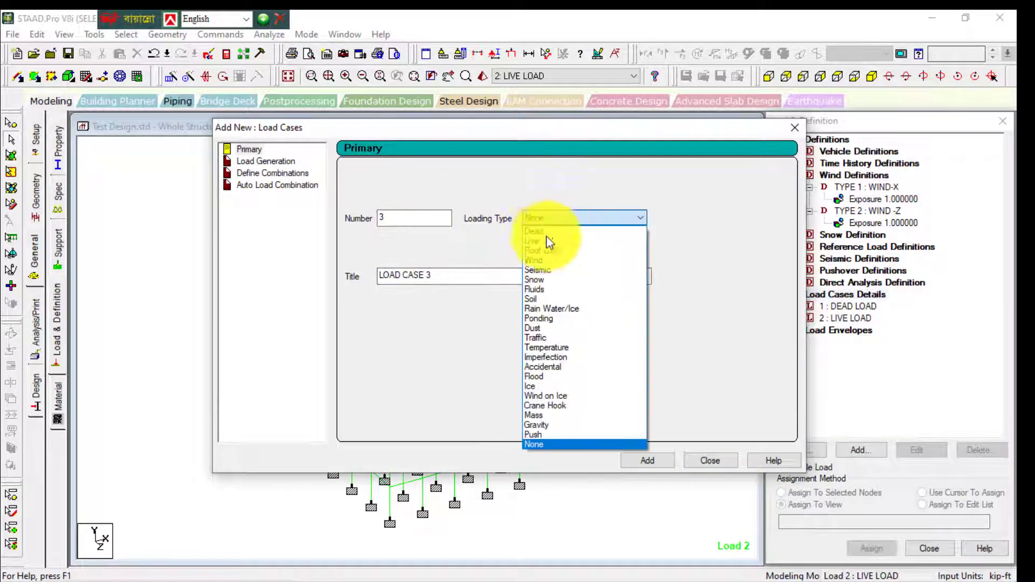
click(546, 260)
drag(464, 273, 315, 279)
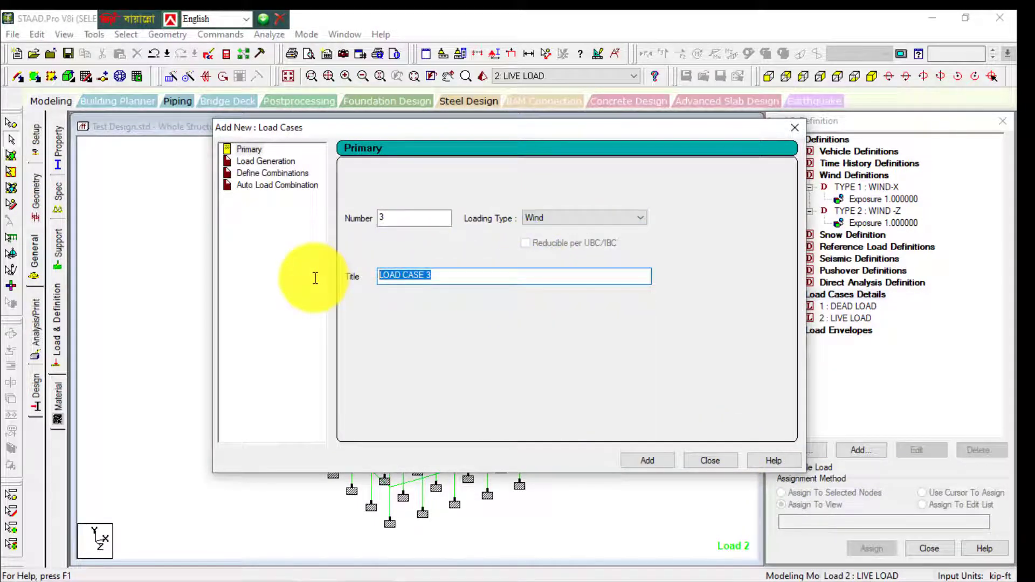
text(Wind Load -X)
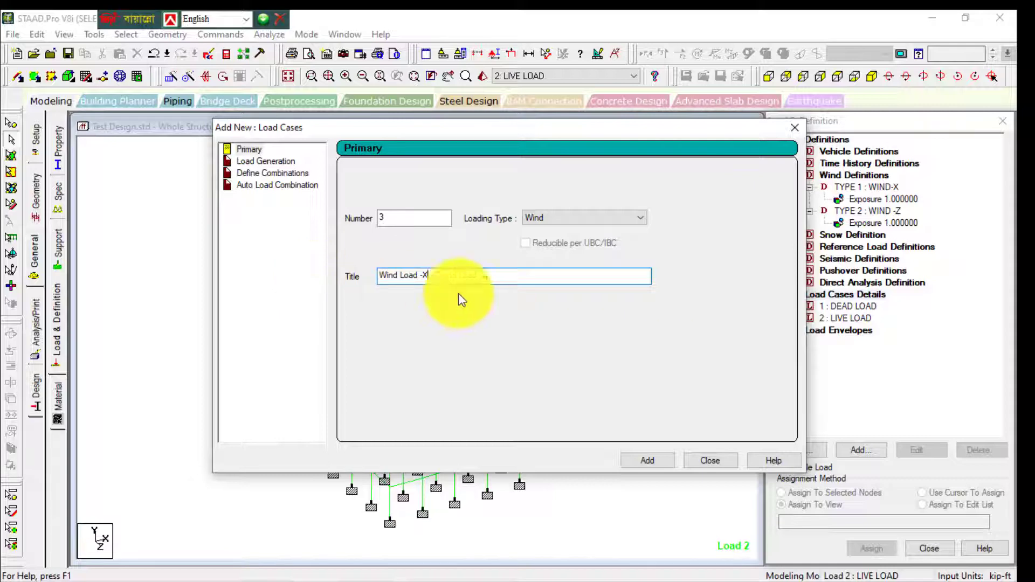
click(639, 460)
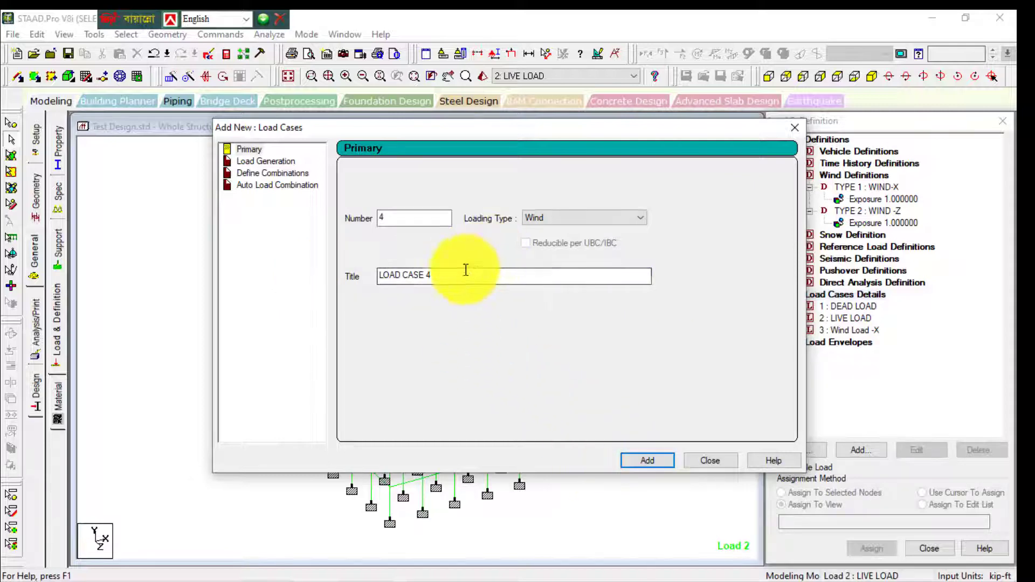
- Add primary load case 4 with loading type Wind and the title Wind Load -Z
drag(465, 272, 313, 275)
text(Wind Load -X)
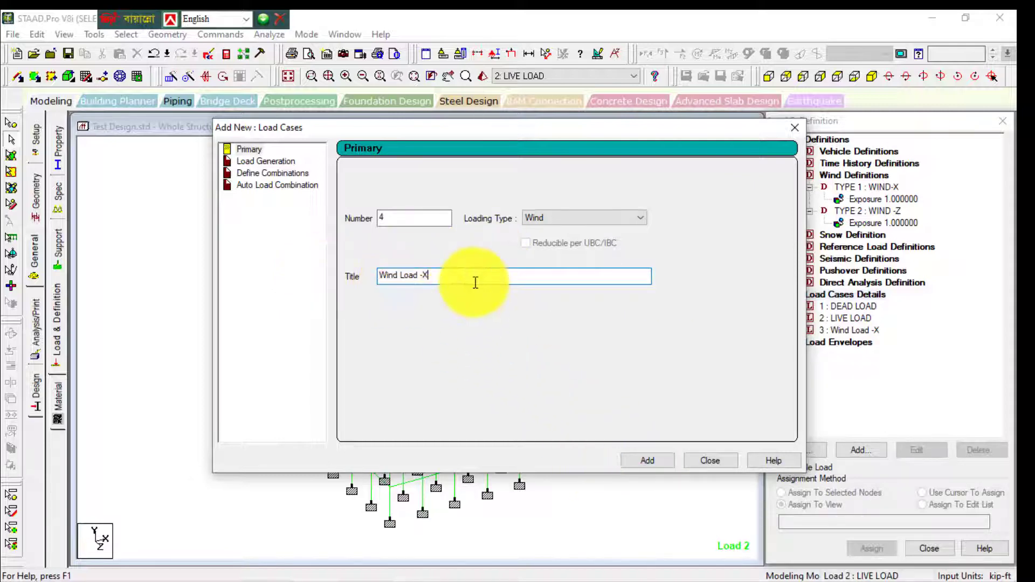
key(BackSpace)
text(Z)
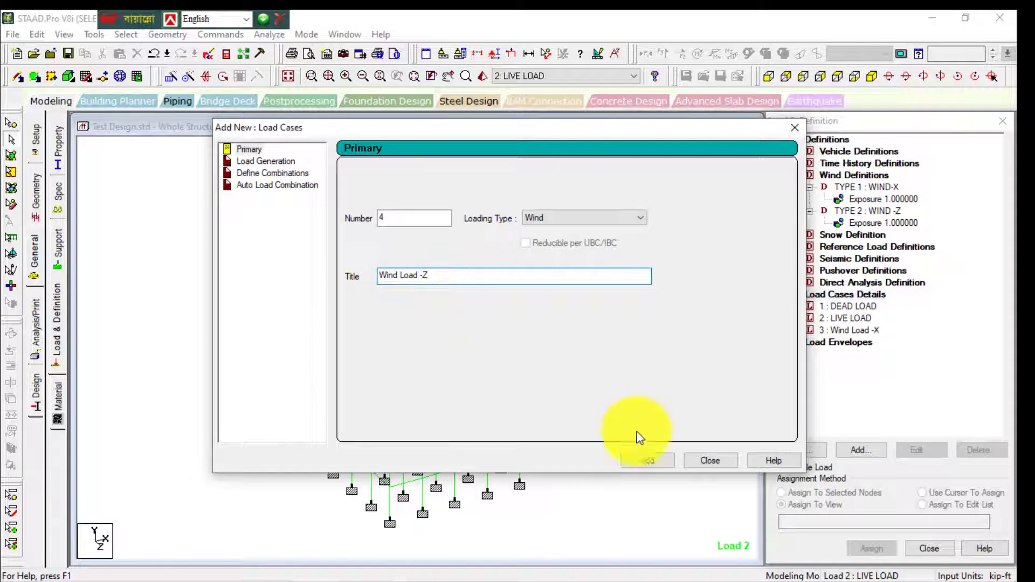
click(648, 461)
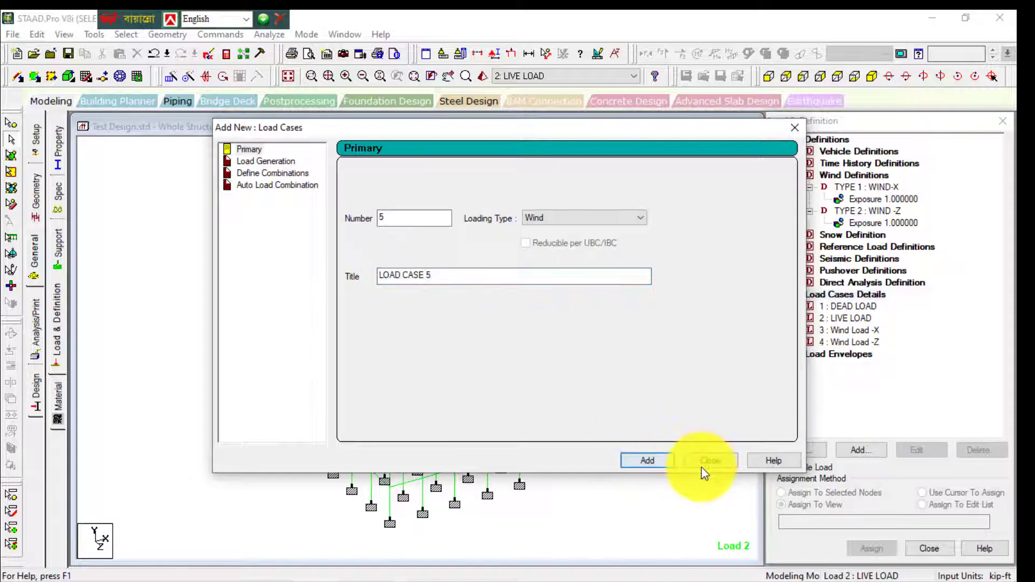
click(708, 461)
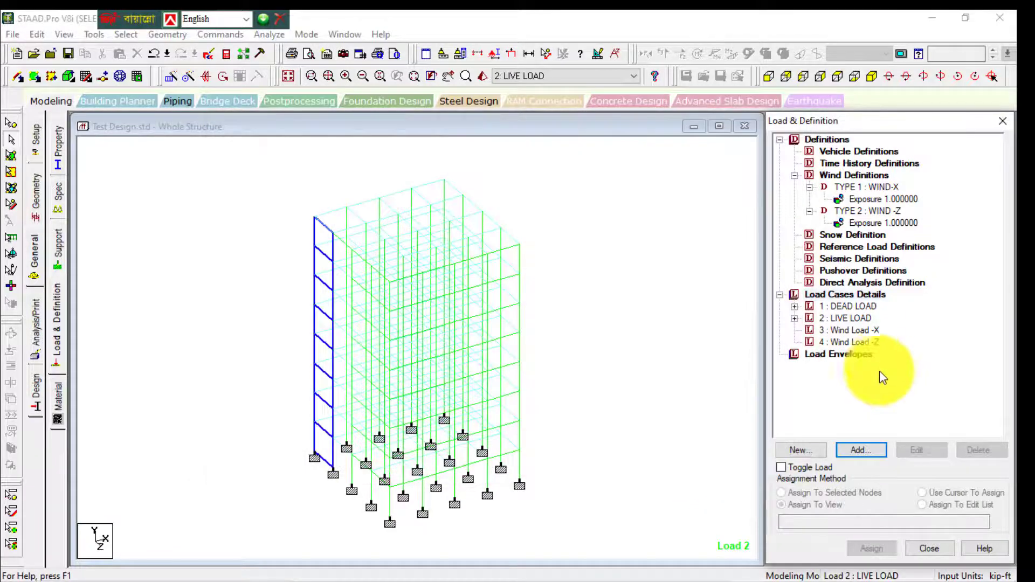
- Try to choose a wind type for a new wind load item in load case Wind Load -X
click(863, 331)
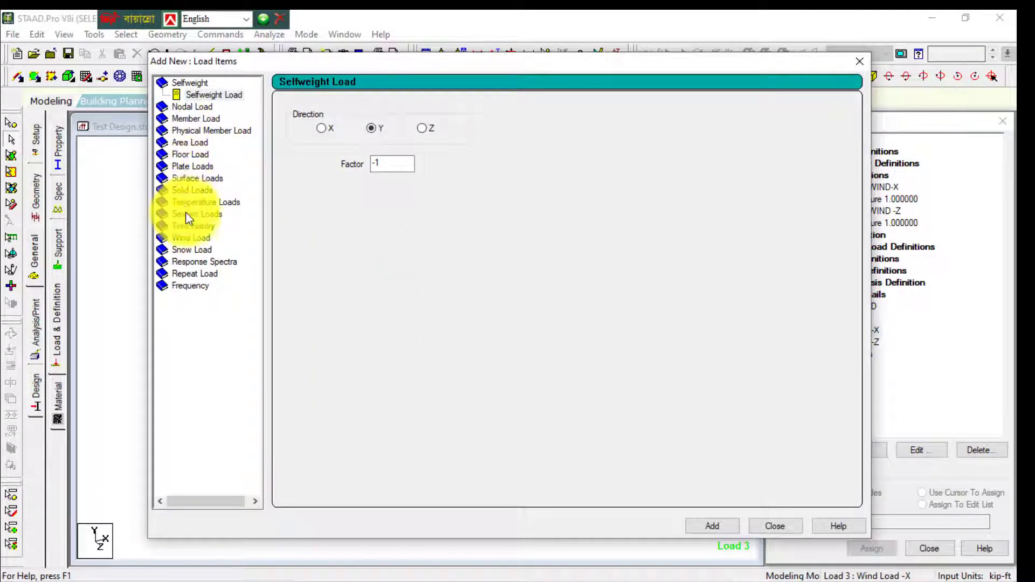
click(189, 238)
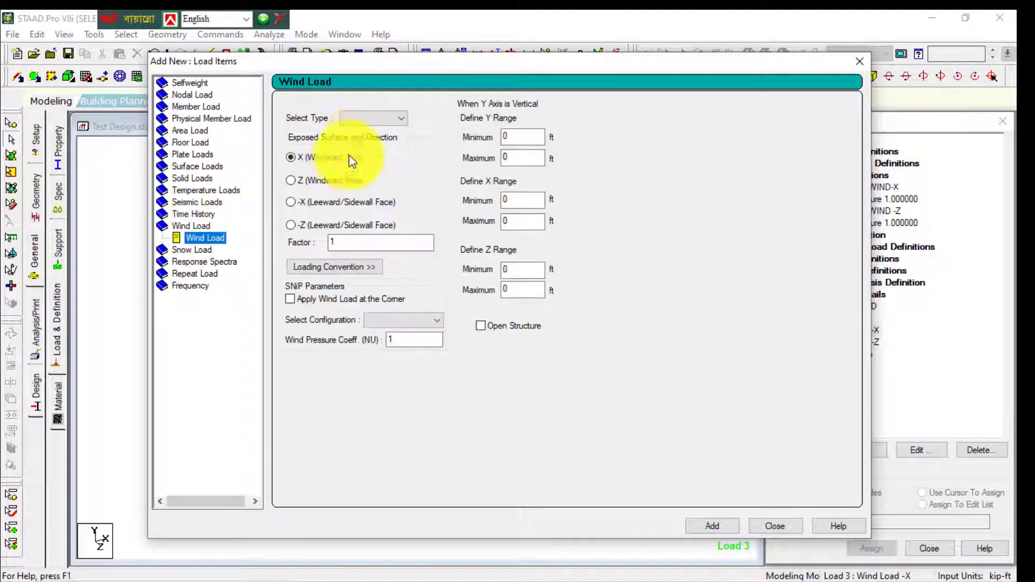
click(381, 120)
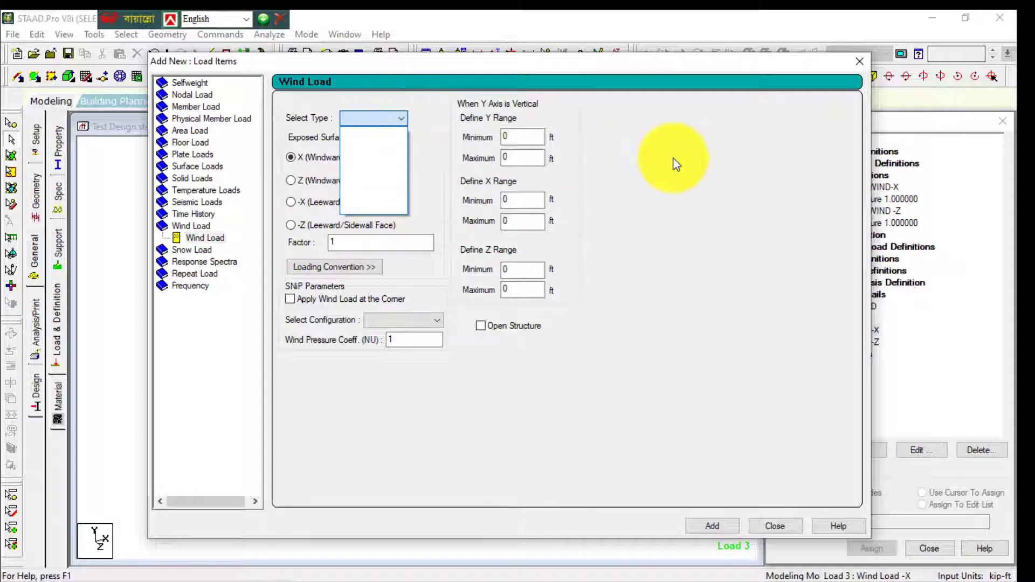
click(647, 158)
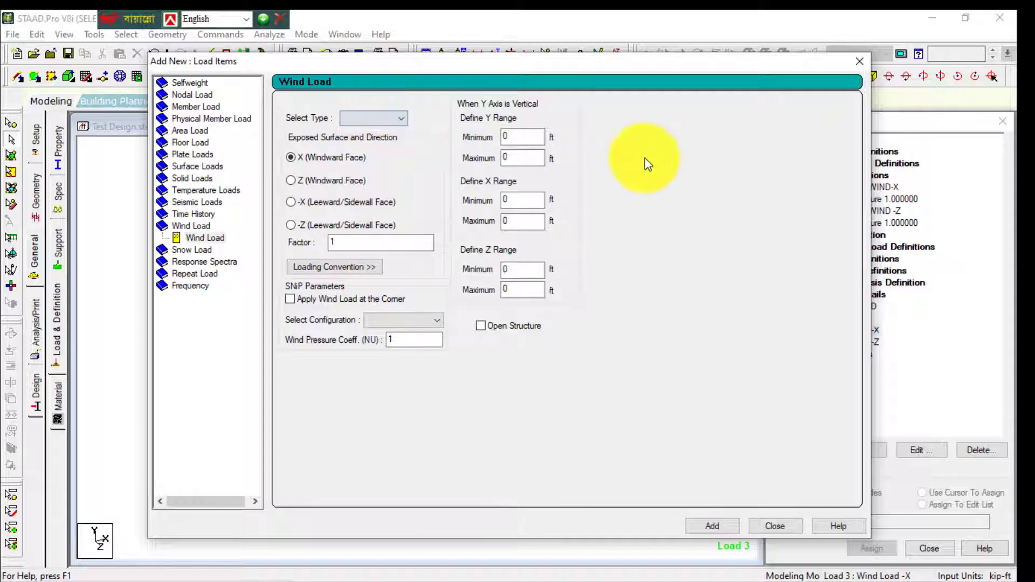
click(389, 125)
click(389, 124)
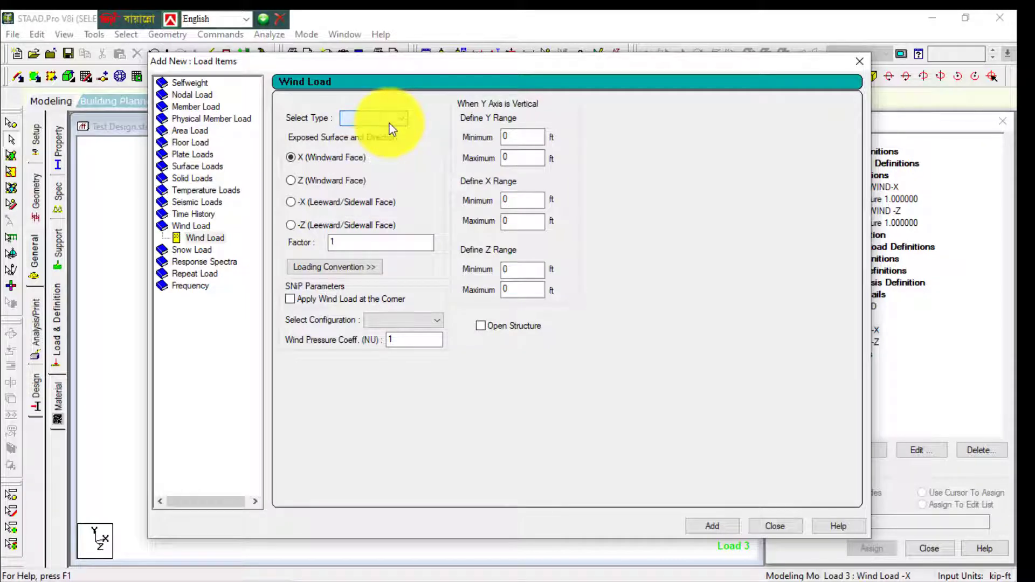
click(775, 526)
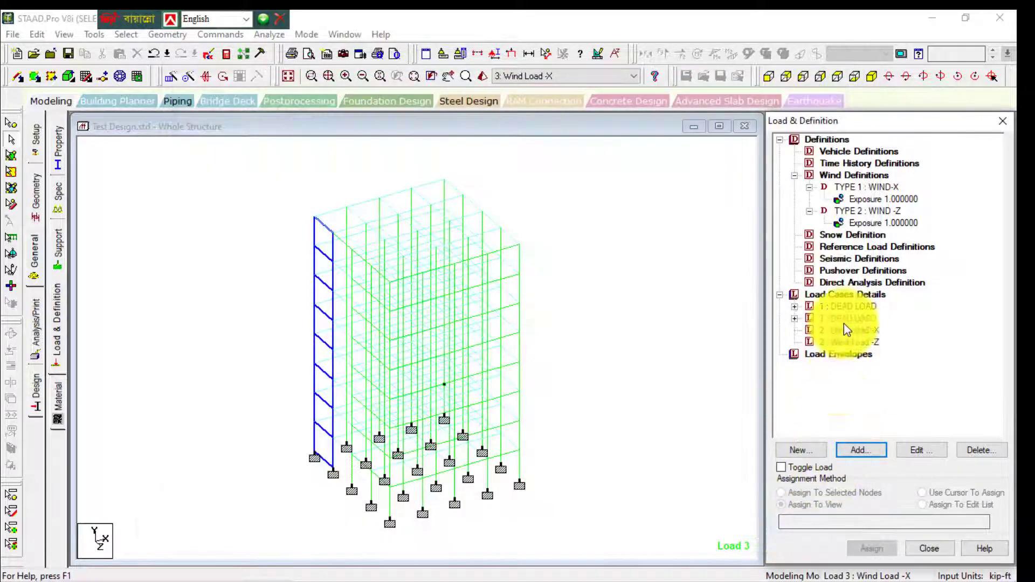
- Delete the wind definitions TYPE 2 : WIND -Z and TYPE 1 : WIND-X together with their exposures
click(852, 307)
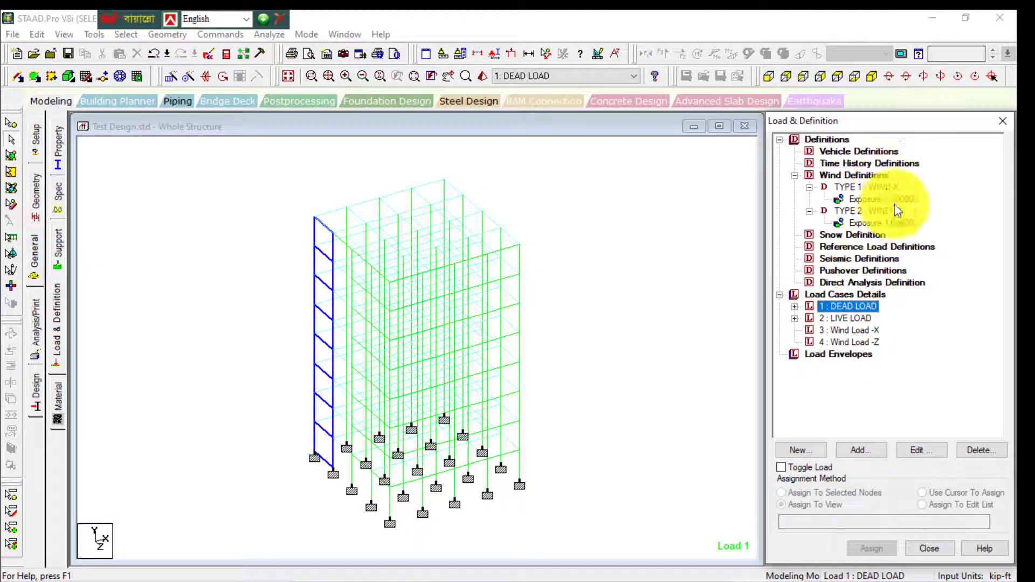
click(899, 224)
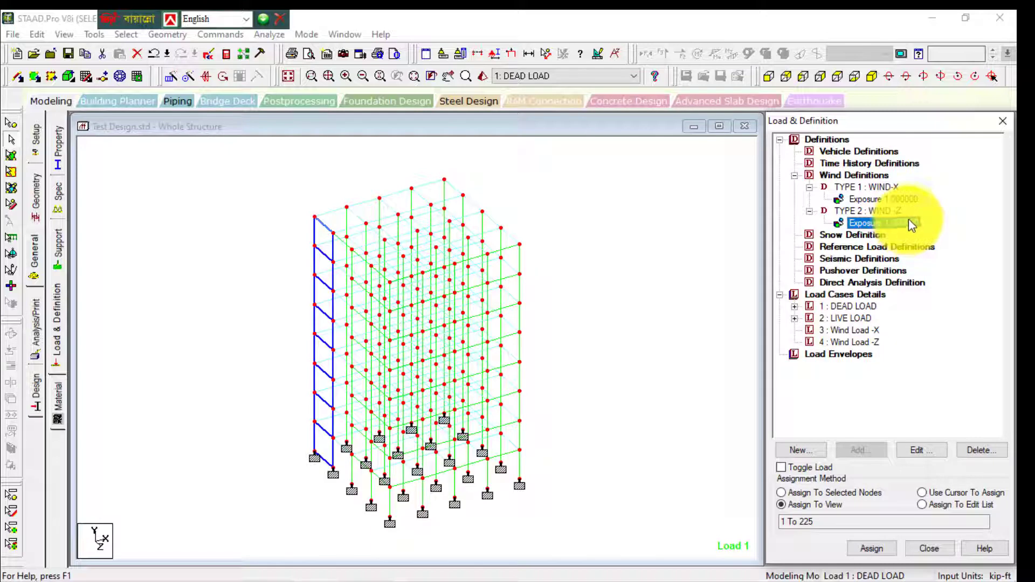
key(Delete)
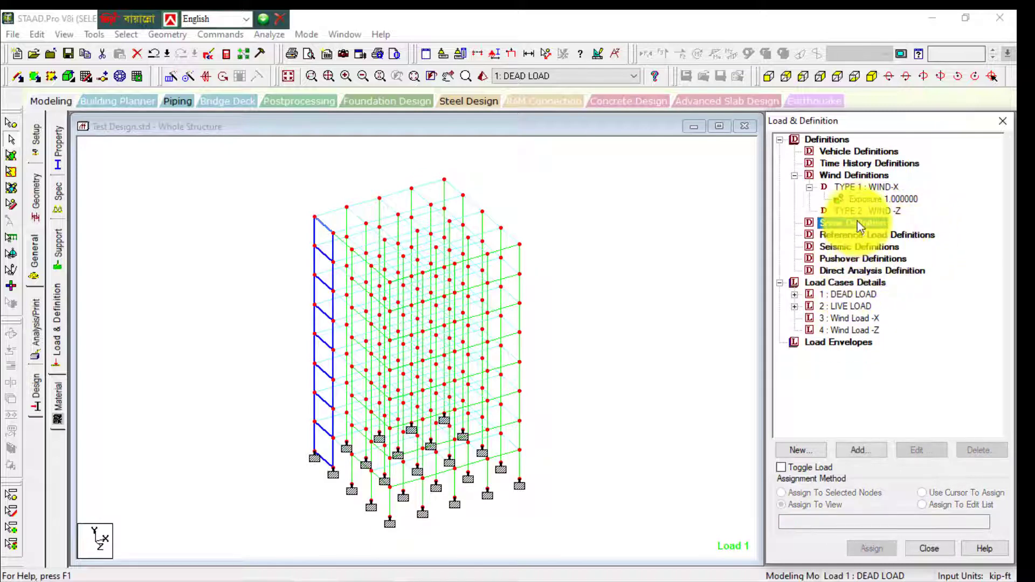
click(869, 210)
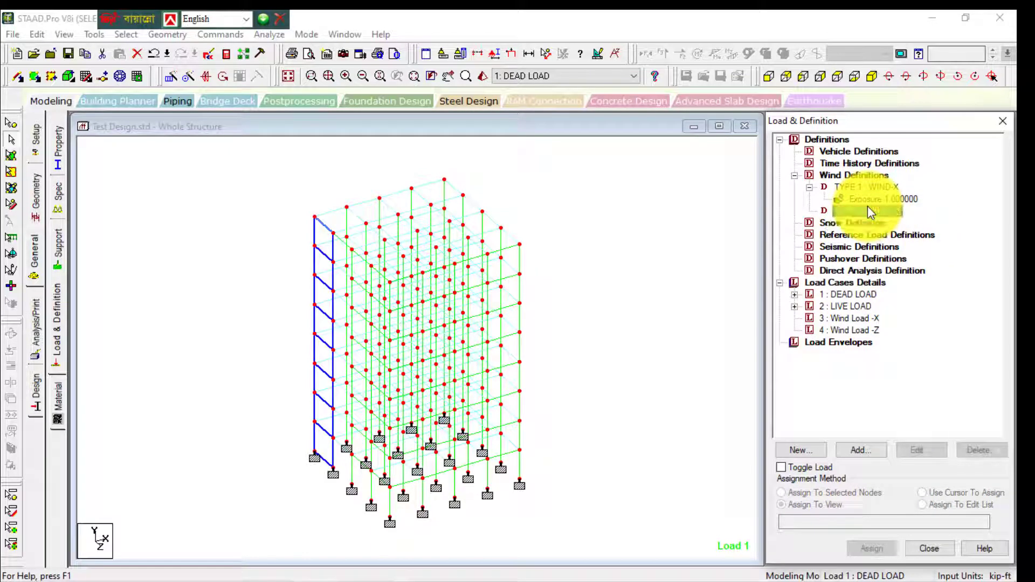
key(Delete)
click(873, 198)
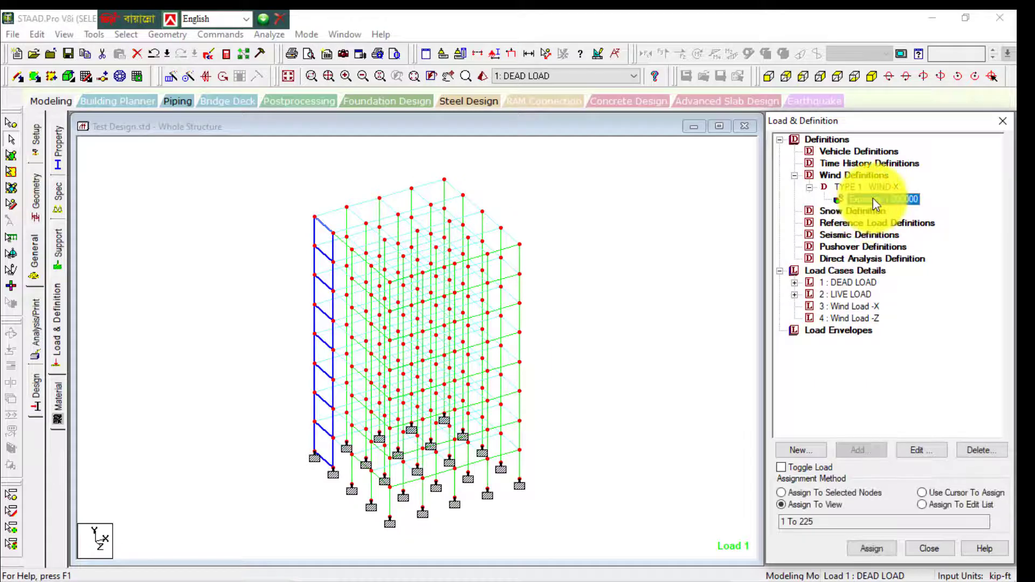
key(Delete)
click(873, 189)
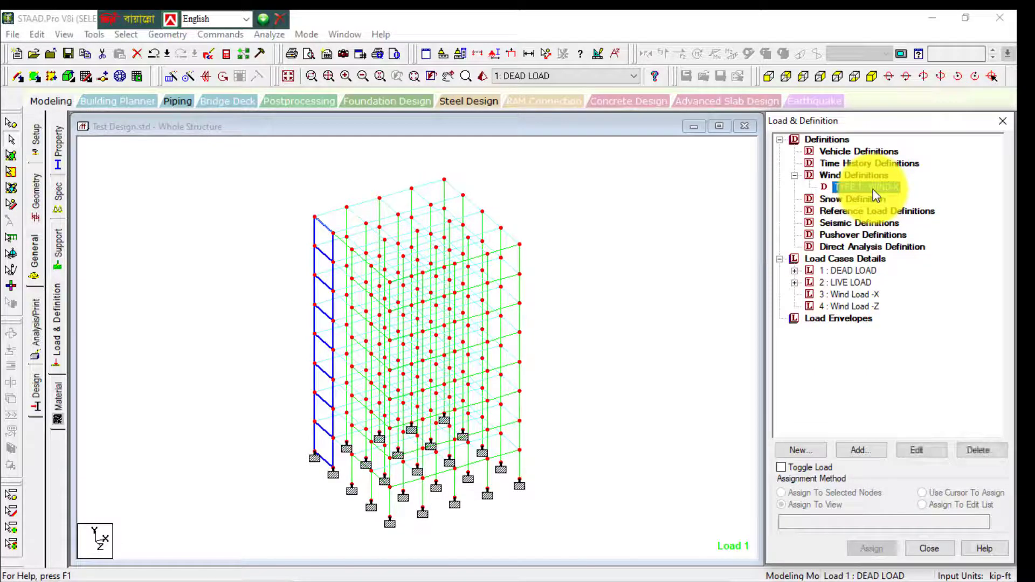
key(Delete)
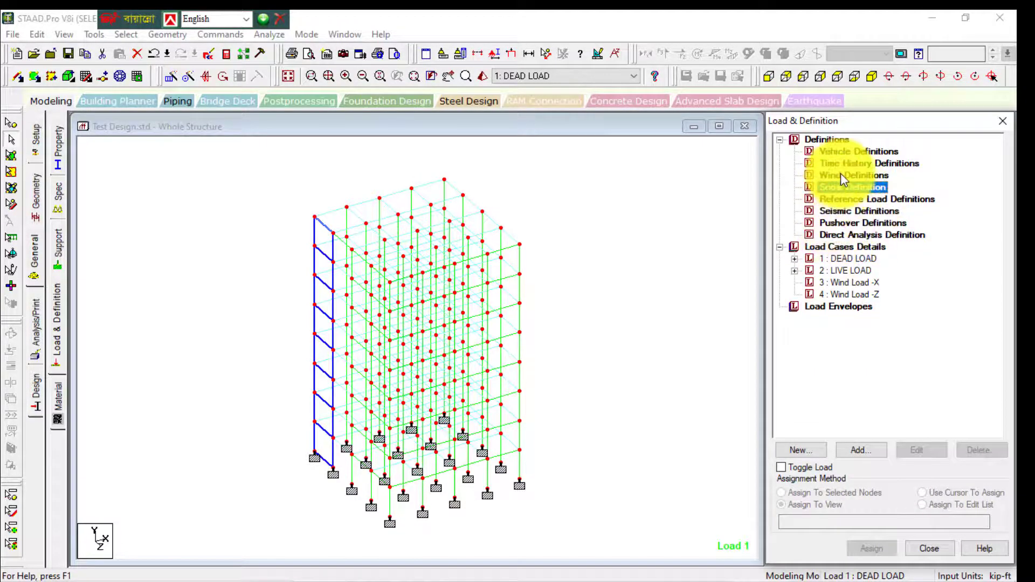
- Add two wind type definitions: type 1 with the comment WIND X and type 2 with the comment WIND Z
click(840, 174)
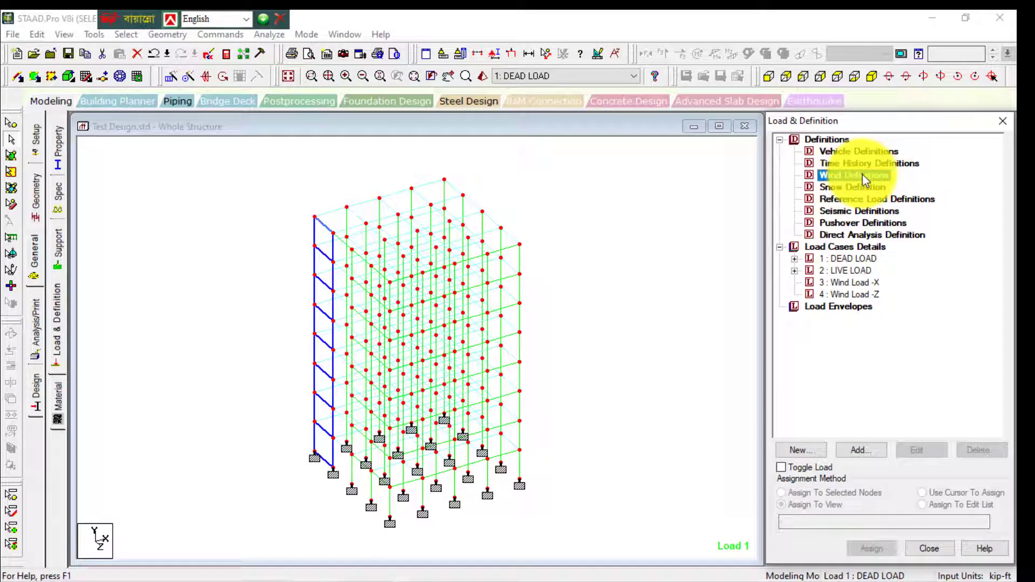
click(863, 451)
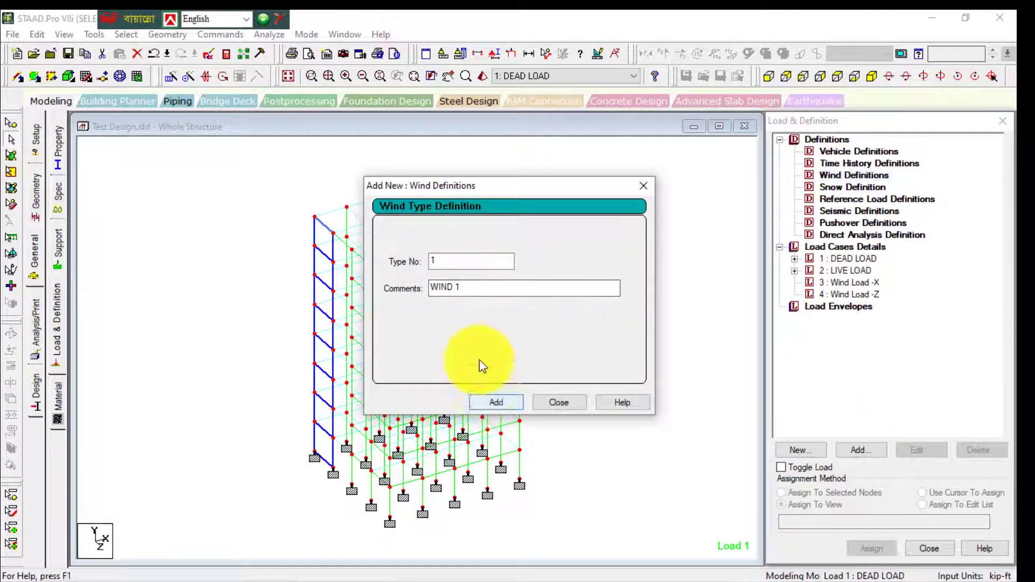
click(471, 292)
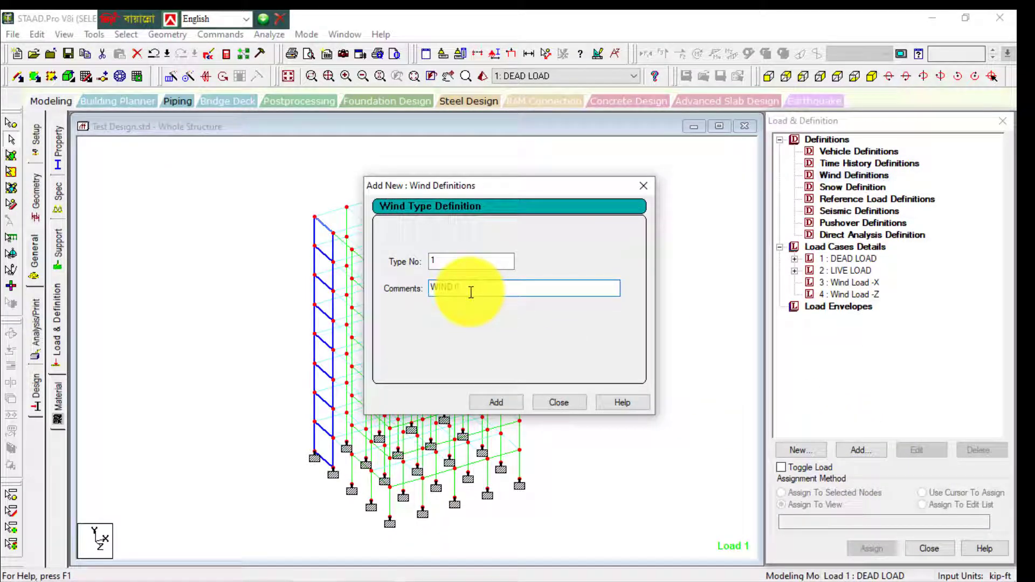
click(508, 403)
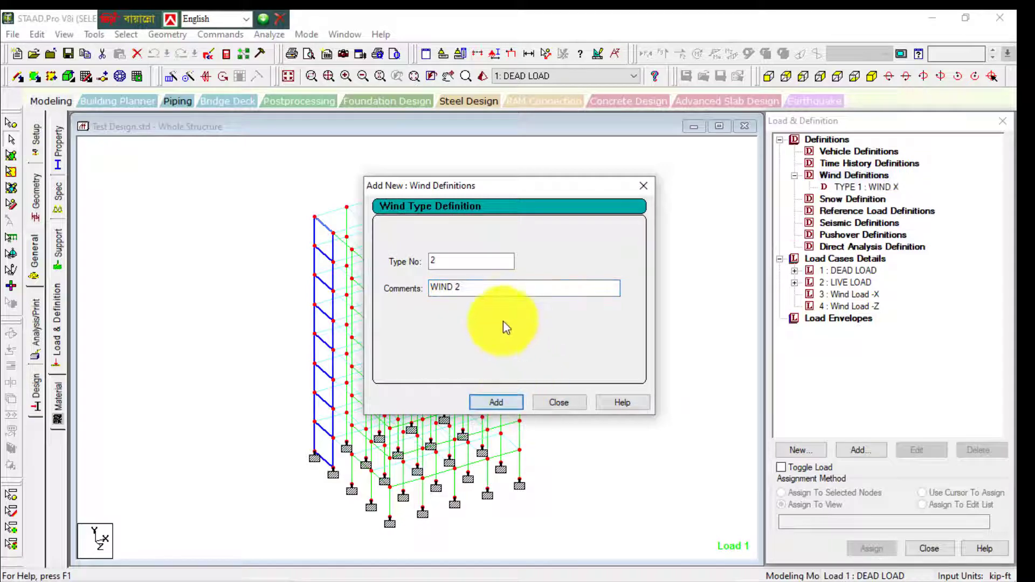
click(489, 290)
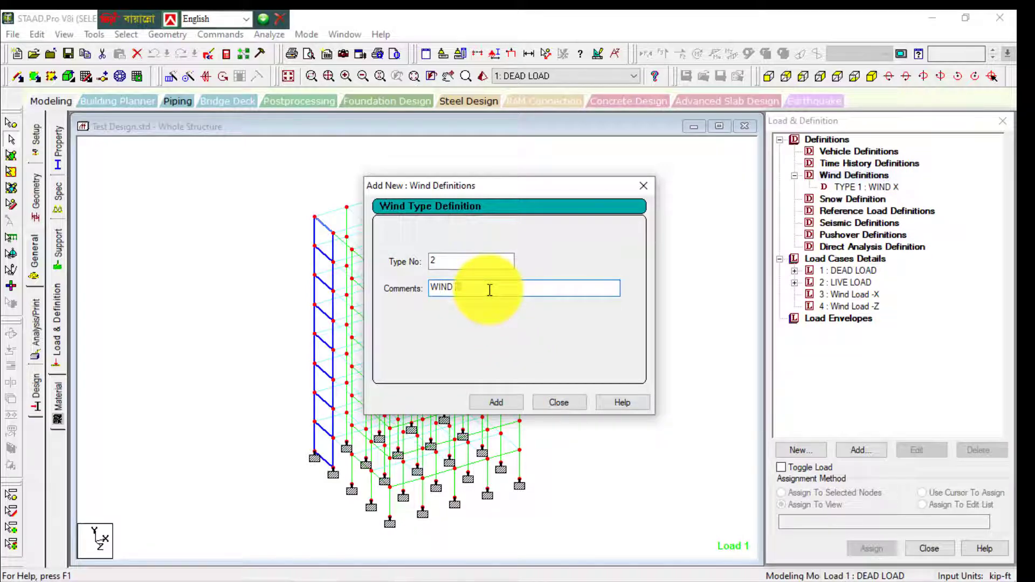
text(Z)
click(503, 402)
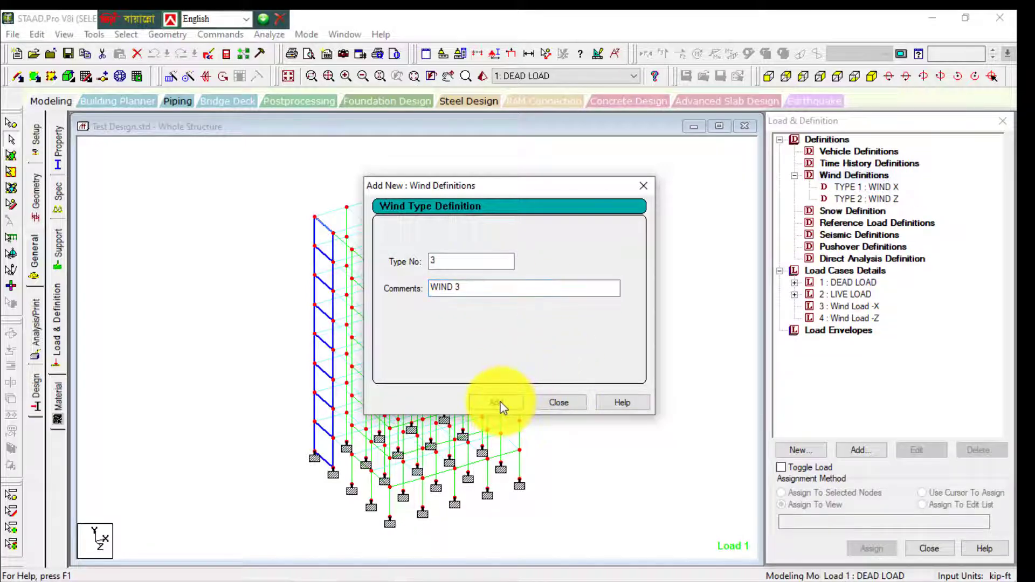
click(570, 402)
- Enter custom wind intensities 0.25, 0.3, 0.35, 0.4, 0.45, 0.55, 0.6 and 0.65 kip/ft² in rows 1 to 8 for TYPE 1 : WIND X
click(846, 187)
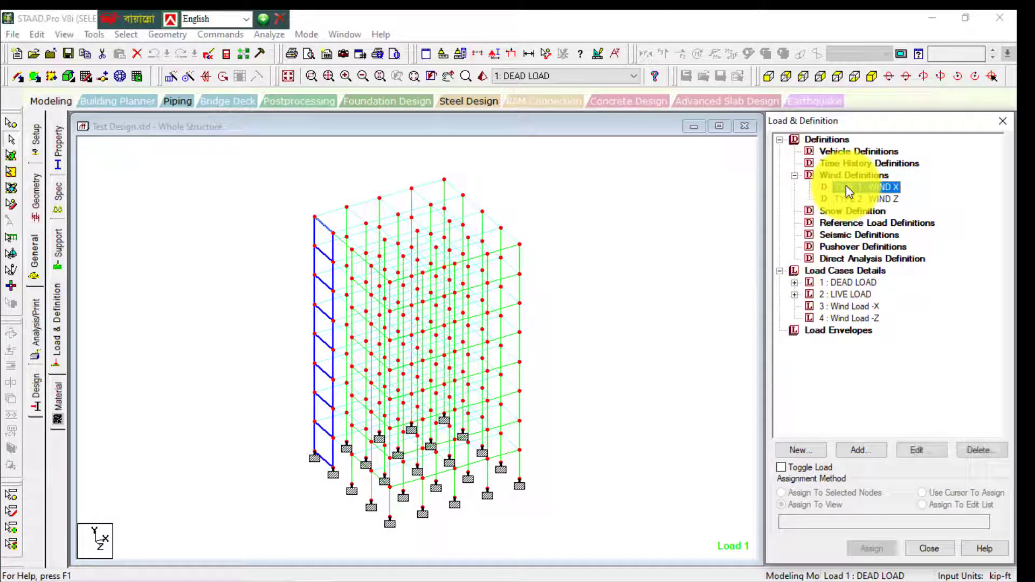
click(862, 451)
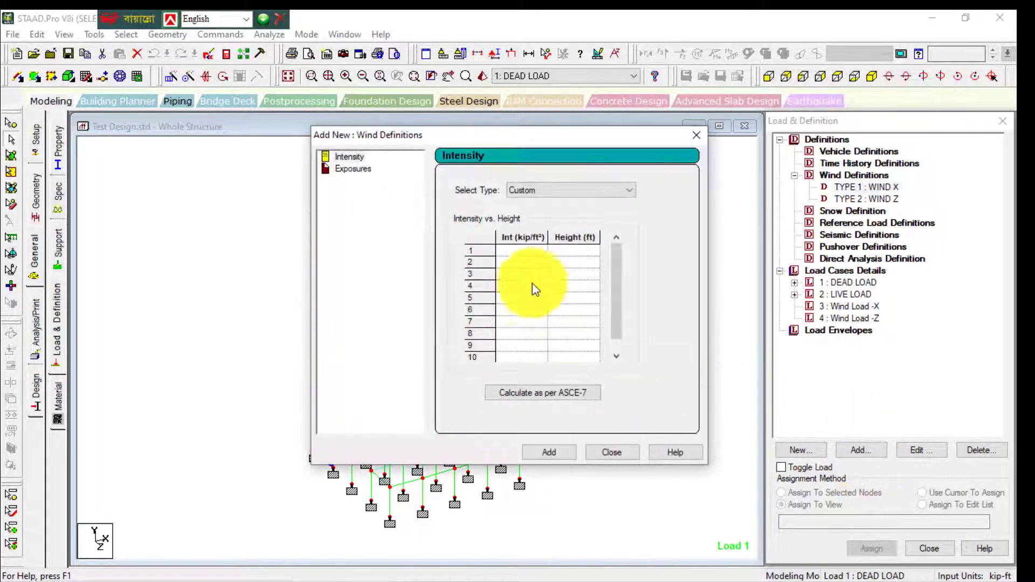
click(351, 157)
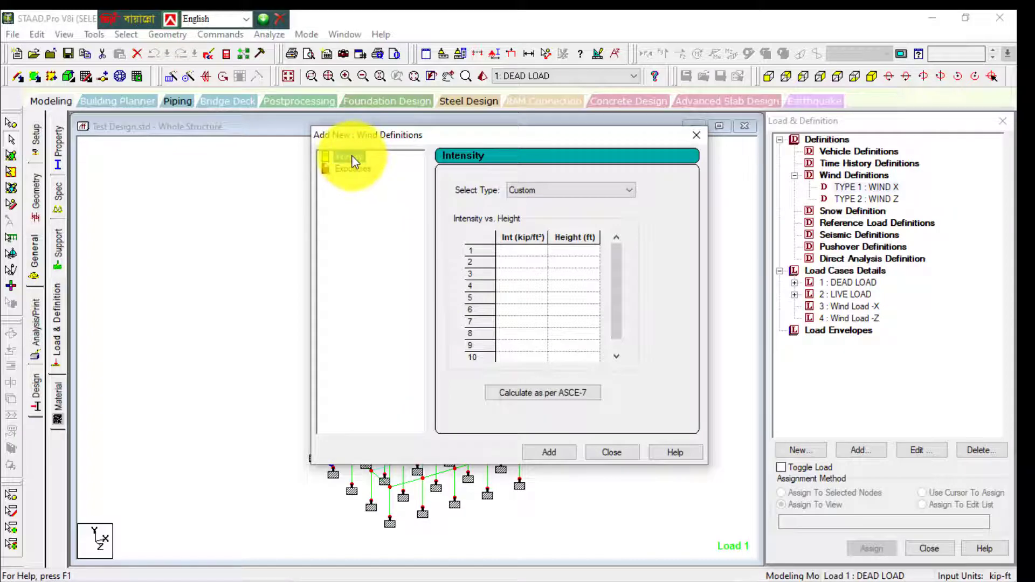
click(510, 253)
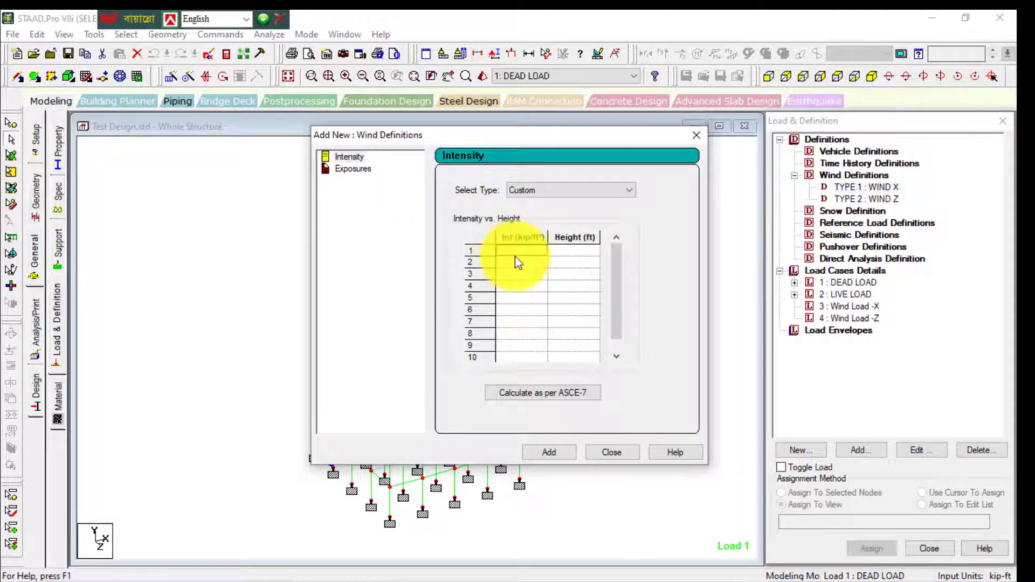
text(0.25)
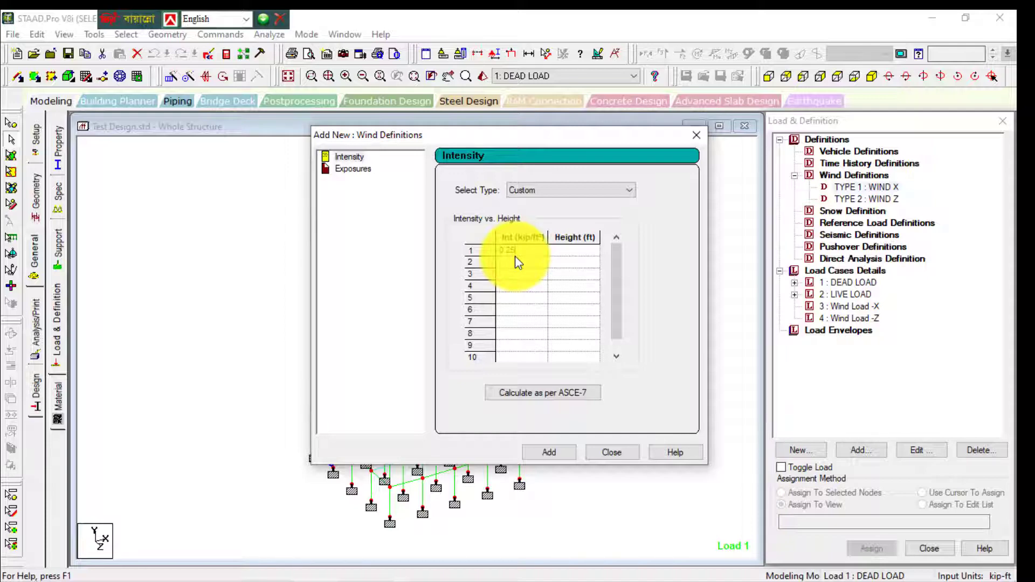
text(3)
key(Return)
text(0.35)
key(Return)
text(0.4)
key(Return)
text(0.45)
key(Return)
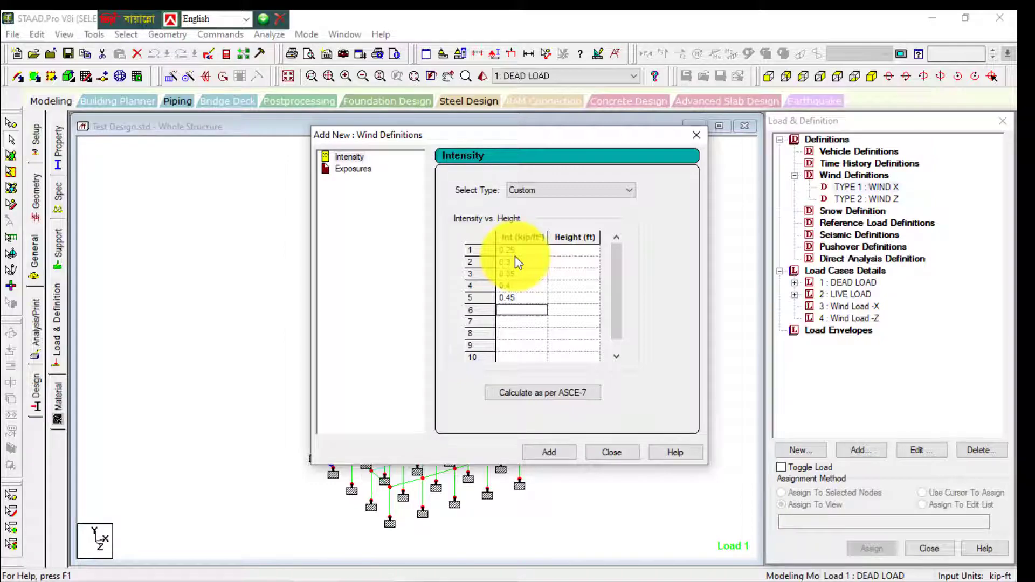
text(0.55)
key(Return)
text(0.6)
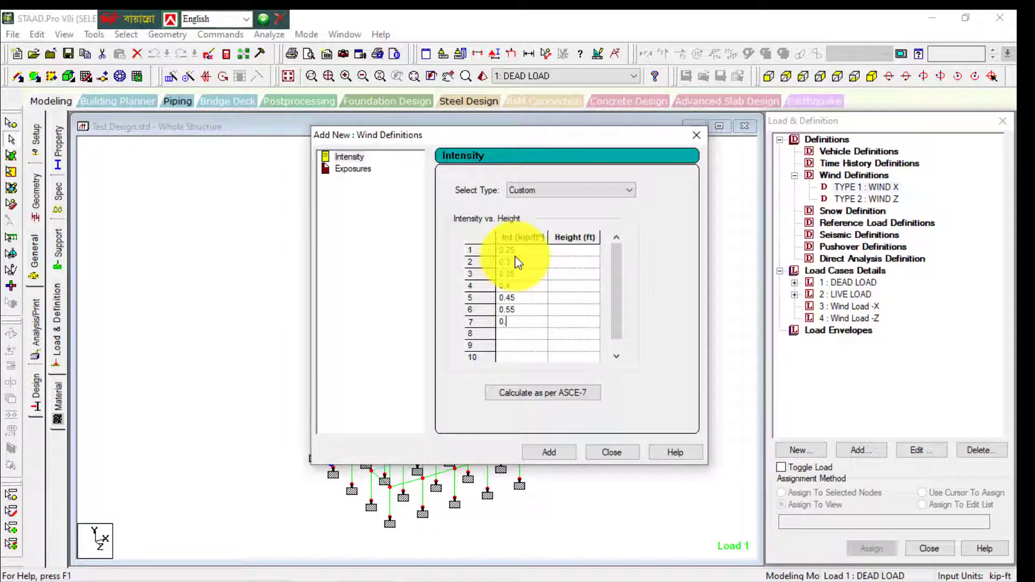
key(Return)
text(0.65)
- Enter heights 10, 20, 30, 40, 50, 60, 70 and 80 ft for the WIND X intensities and add the intensity table
click(577, 250)
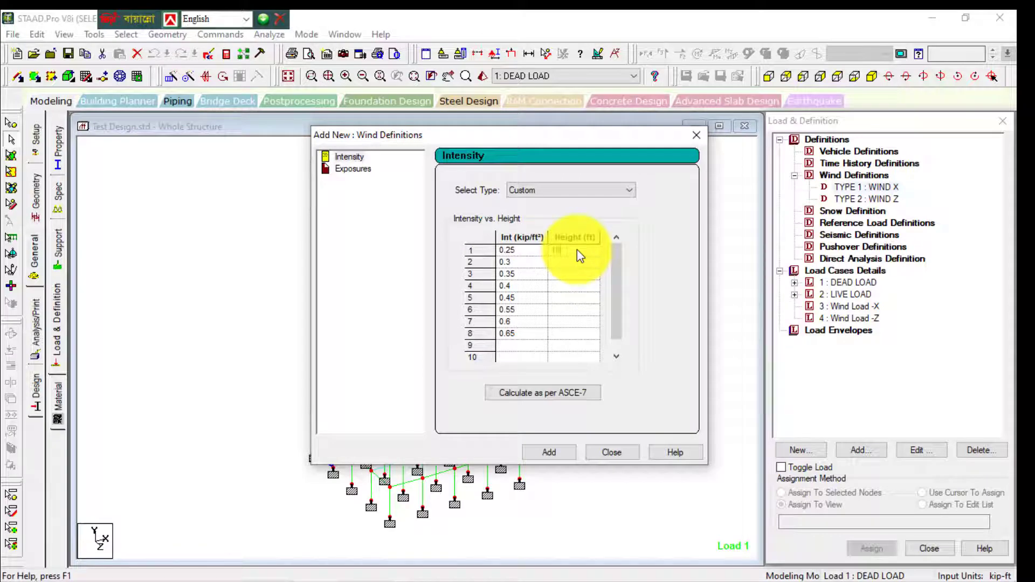
text(10)
key(Return)
text(20)
key(Return)
text(30)
key(Return)
text(40)
key(Return)
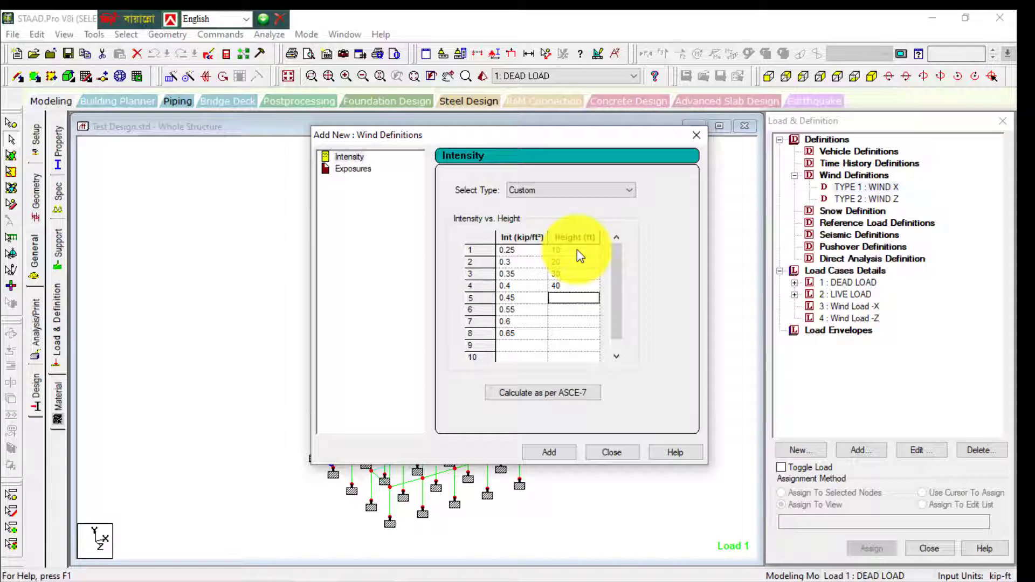
text(50)
key(Return)
text(60)
key(Return)
text(70)
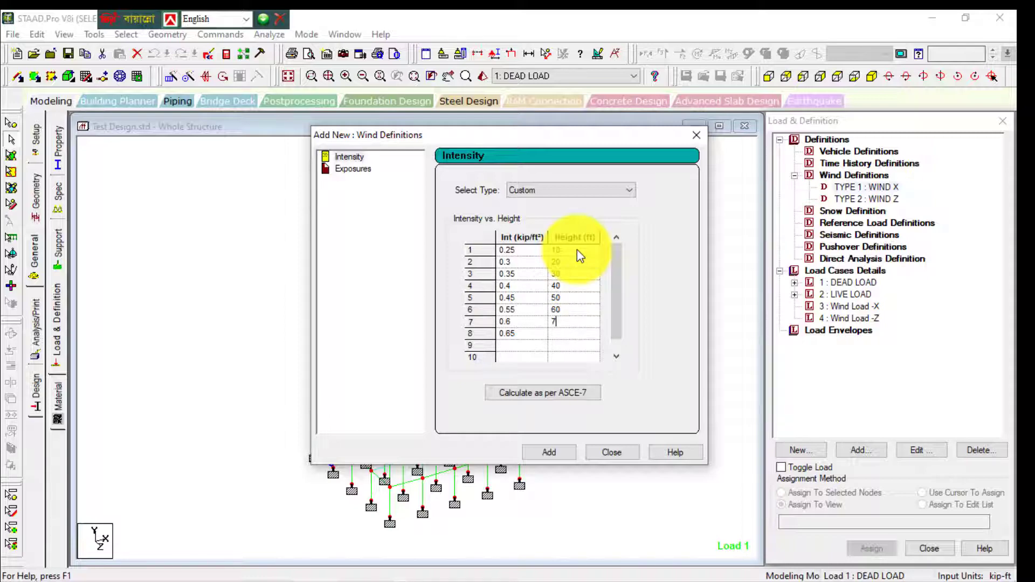
key(Return)
text(80)
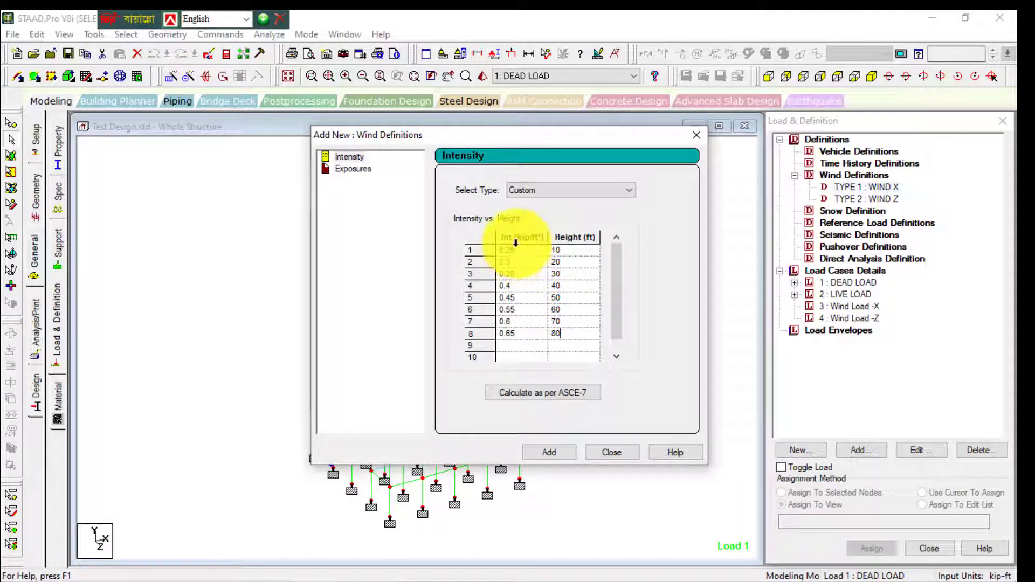
click(553, 451)
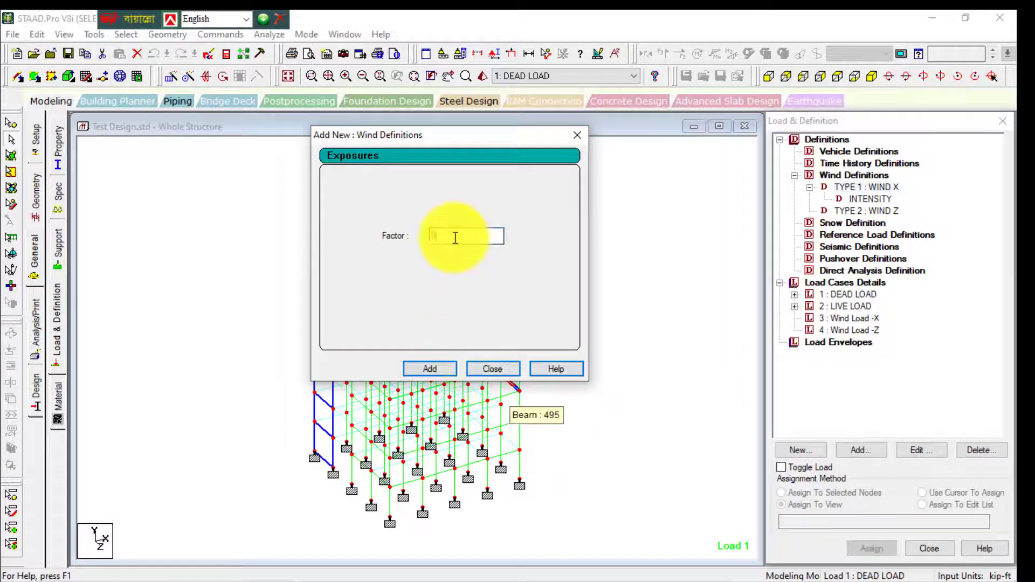
- Add an exposure with factor 1 to TYPE 1 : WIND X
drag(455, 237, 410, 245)
click(437, 366)
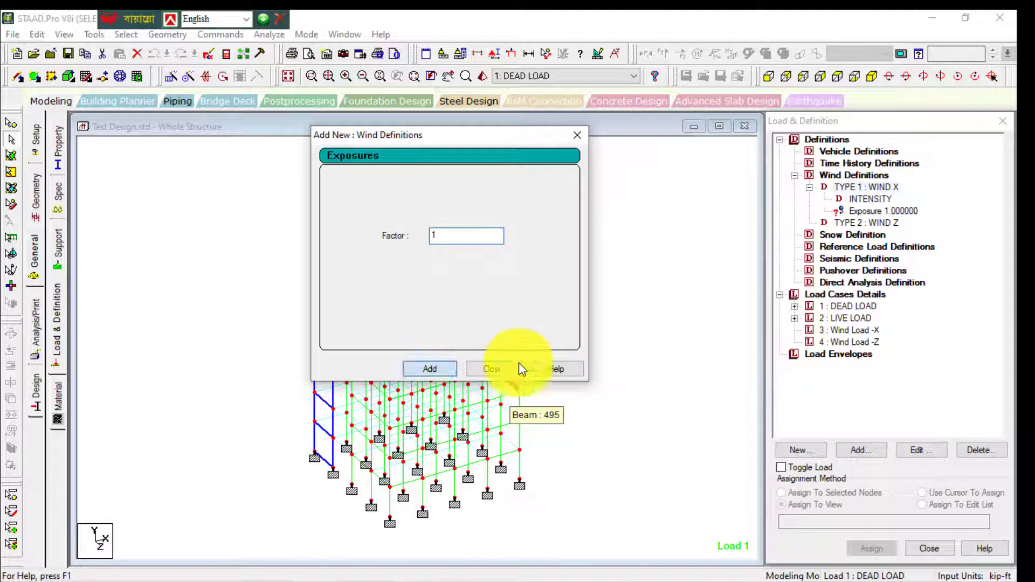
click(490, 369)
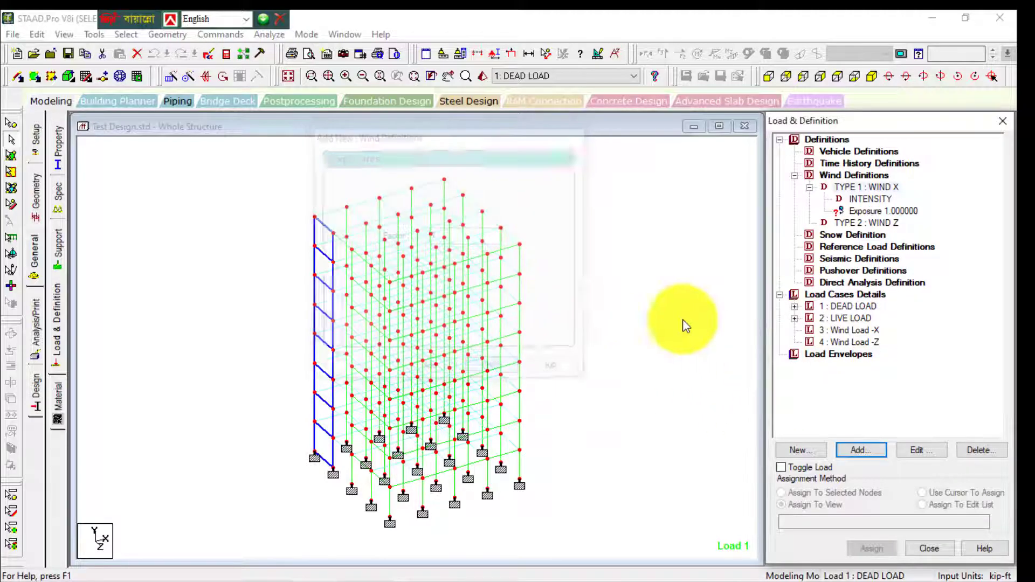
- Assign the WIND X exposure to the whole structure using the Assign To View method
click(874, 212)
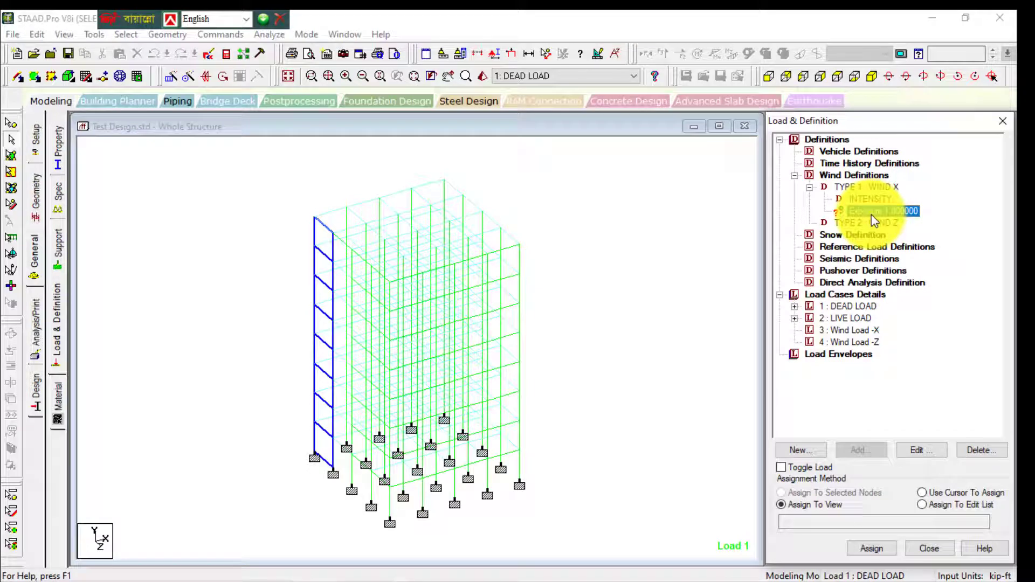
click(874, 198)
click(877, 211)
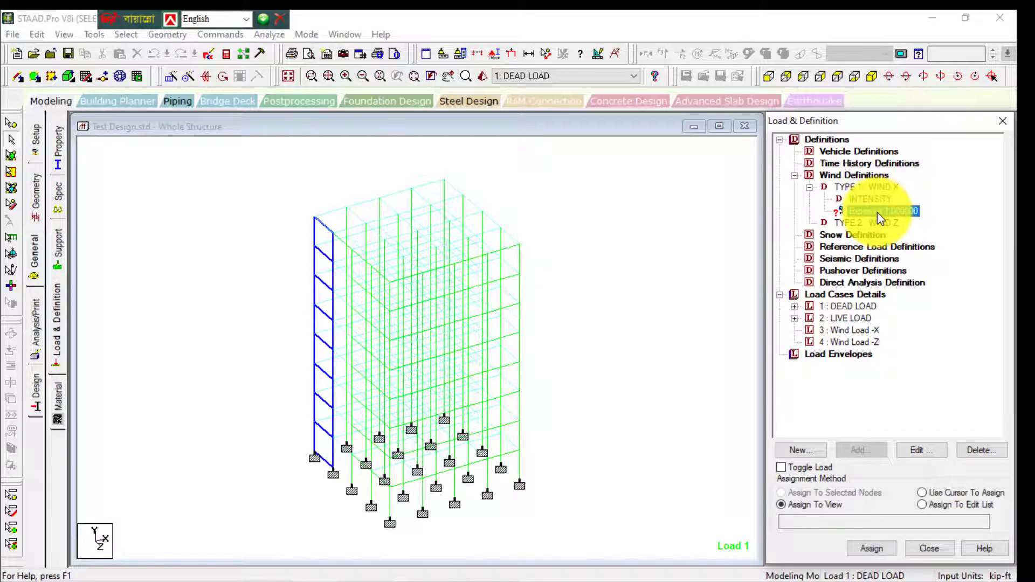
click(875, 550)
click(895, 388)
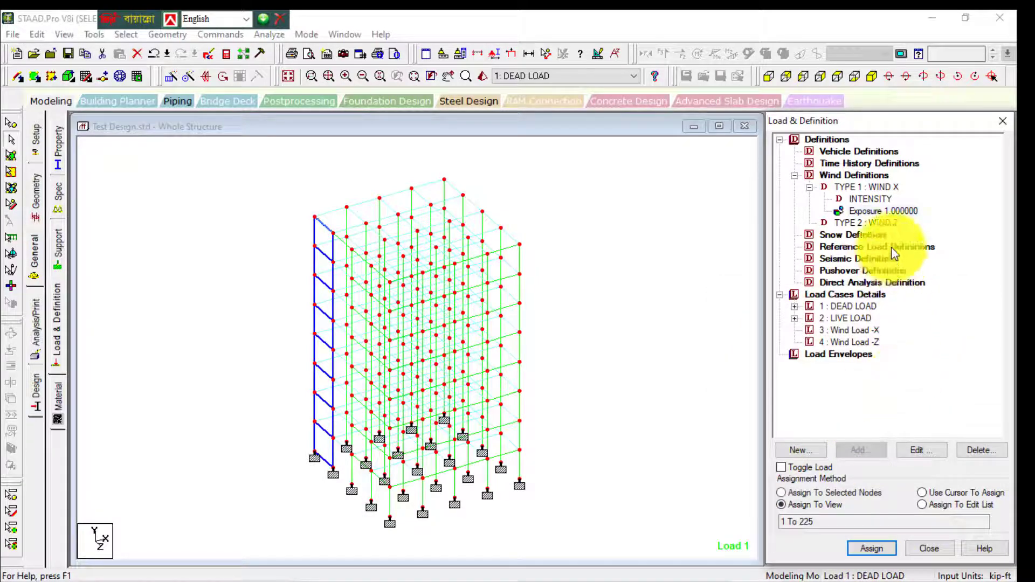
- Enter custom wind intensities .25, .3, .35, .4, .45, .5, .55 and .6 kip/ft² in rows 1 to 8 for TYPE 2 : WIND Z
click(867, 224)
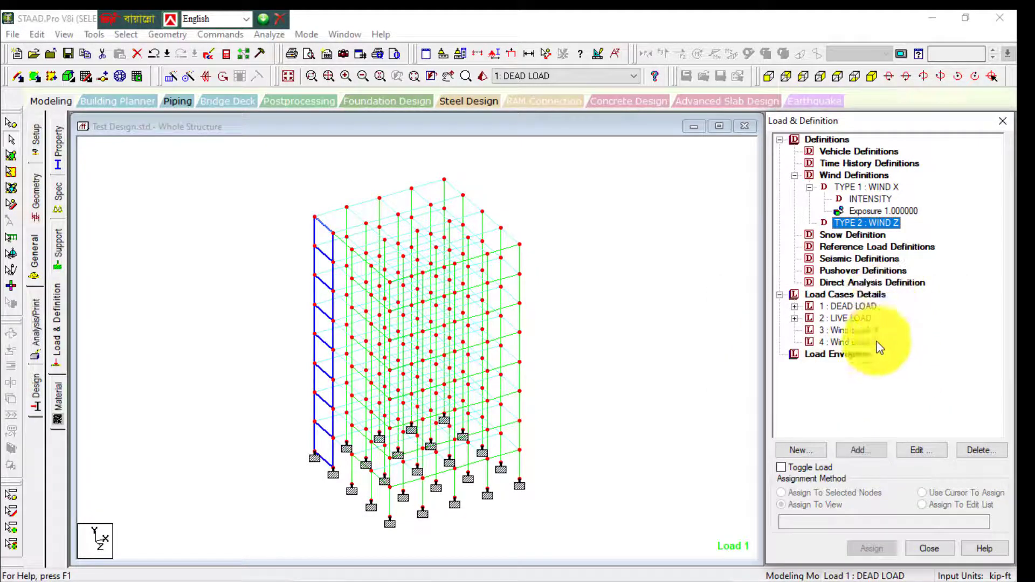
click(866, 454)
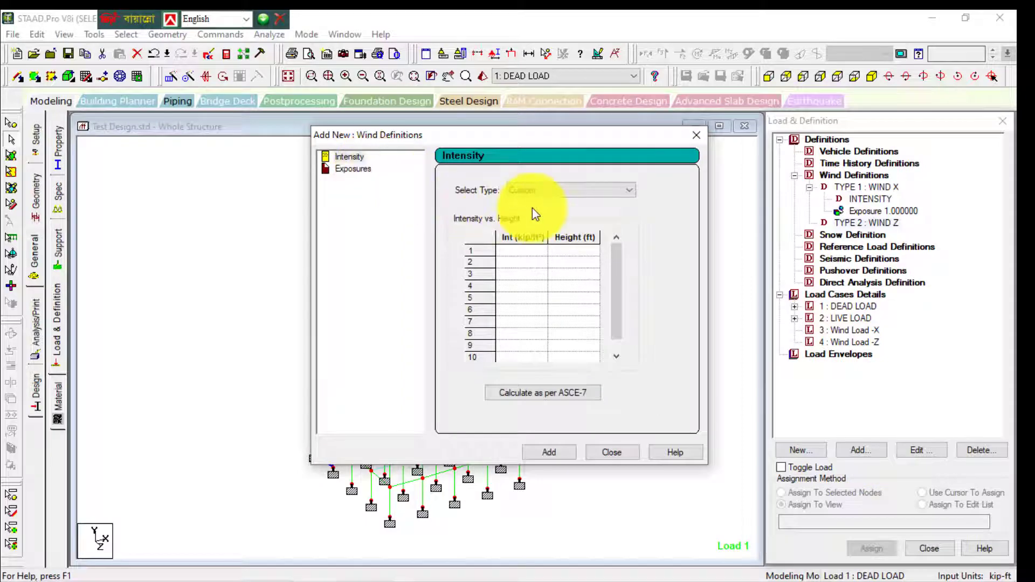
click(522, 252)
text(25)
key(Return)
text(3)
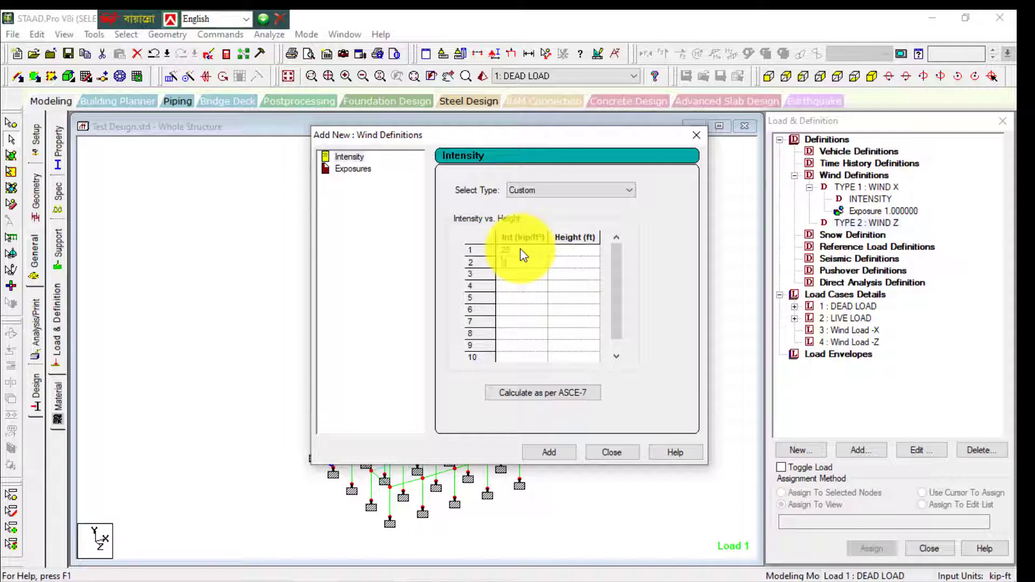
key(Return)
text(.35)
key(Return)
text(.4)
key(Return)
text(.45)
key(Return)
text(.5)
key(Return)
text(.55)
key(Return)
text(.6)
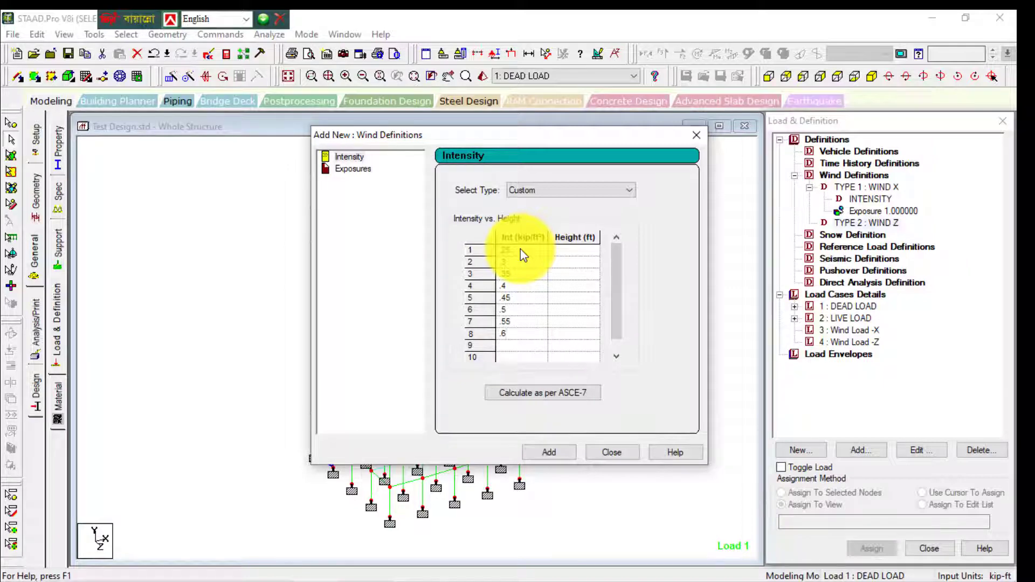
- Enter heights 10, 20, 30, 40, 50, 60, 70 and 80 ft for the WIND Z intensities and add the intensity table
click(577, 251)
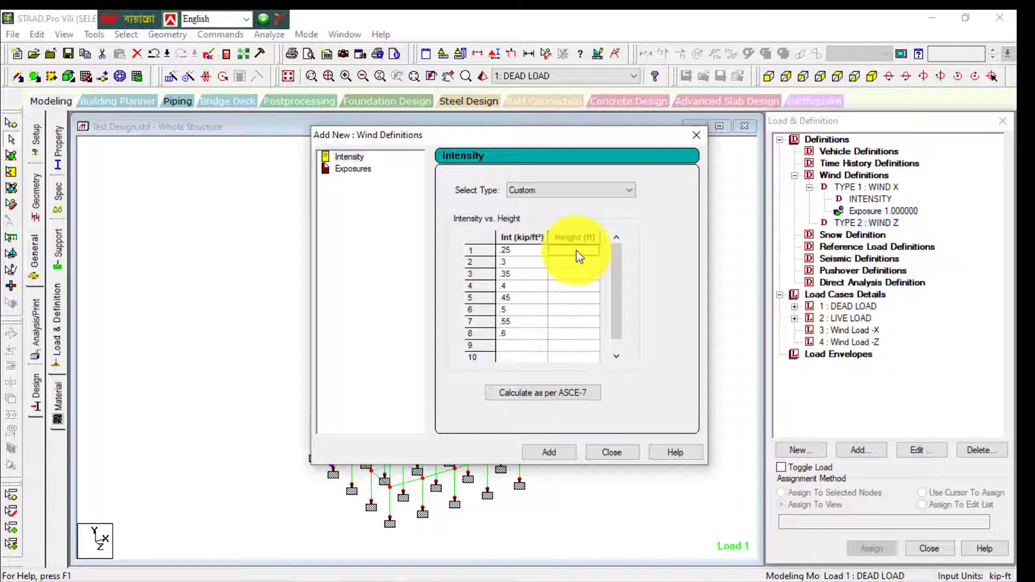
text(10)
key(Return)
text(20)
key(Return)
text(30)
key(Return)
text(450)
key(Return)
text(60)
key(Return)
text(70)
key(Return)
text(80)
key(Return)
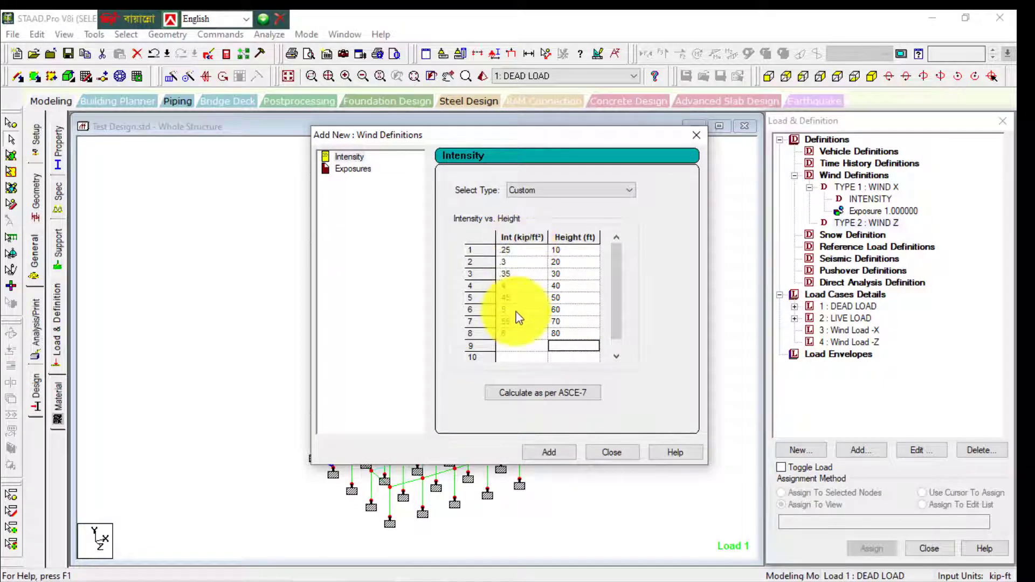
click(558, 452)
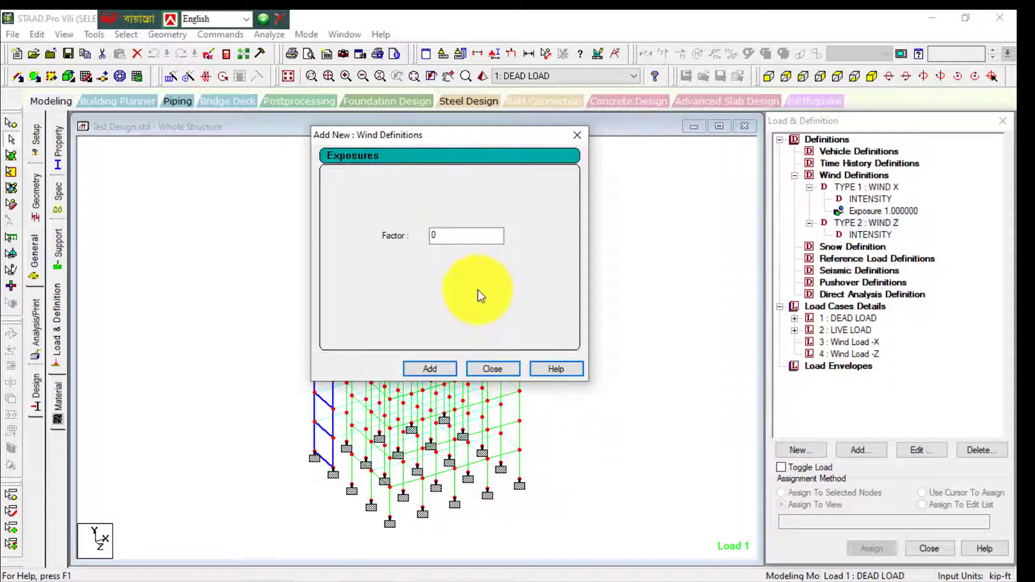
- Add an exposure with factor 1 to TYPE 2 : WIND Z
text(1)
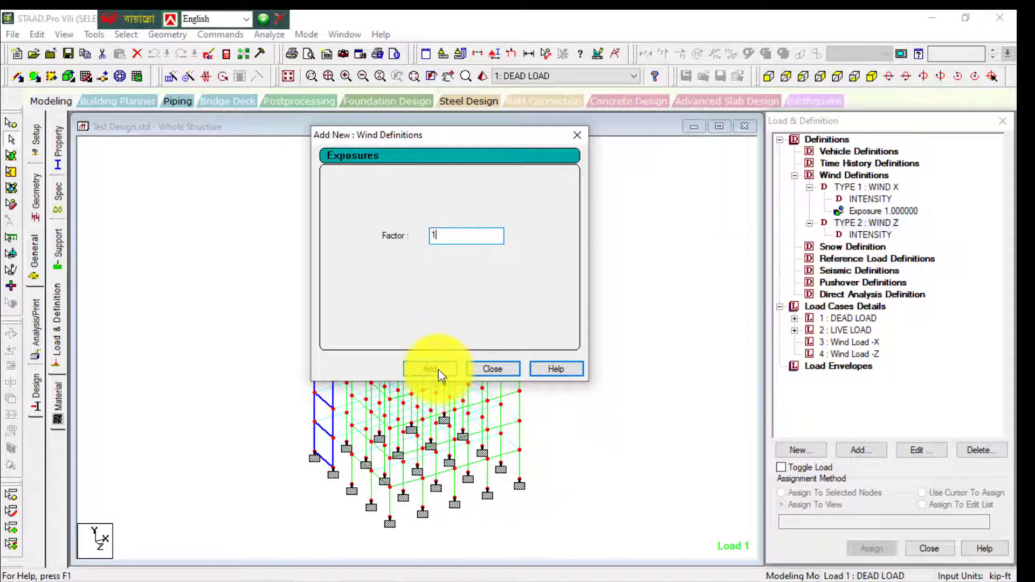
click(435, 370)
click(484, 372)
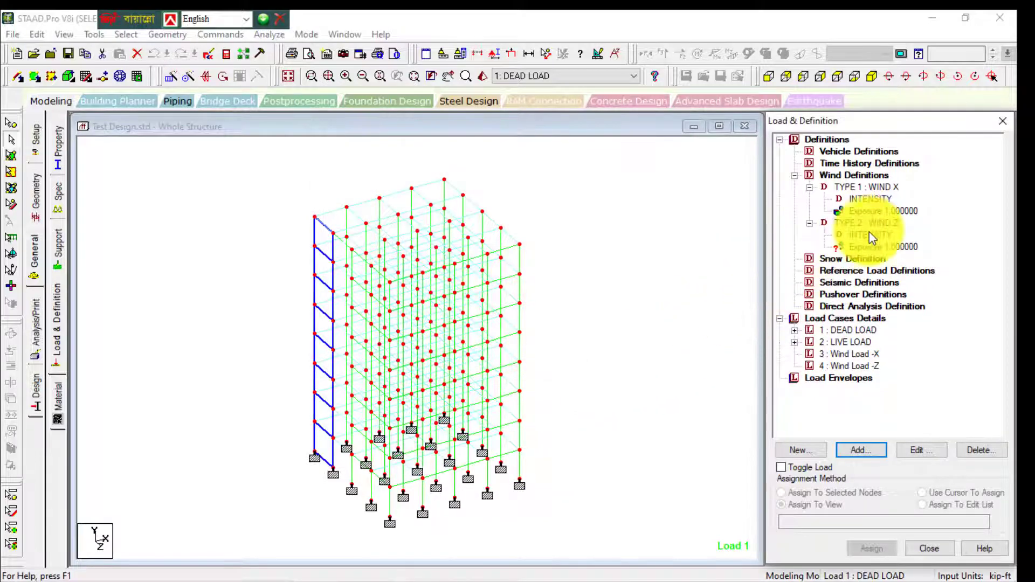
- Assign the WIND Z exposure to the whole structure using the Assign To View method
click(867, 248)
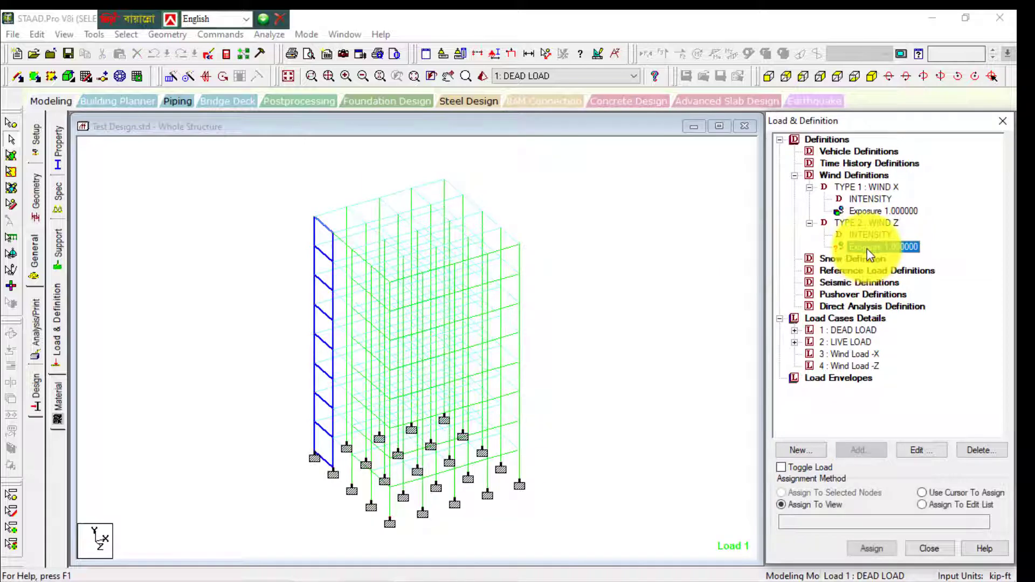
click(871, 549)
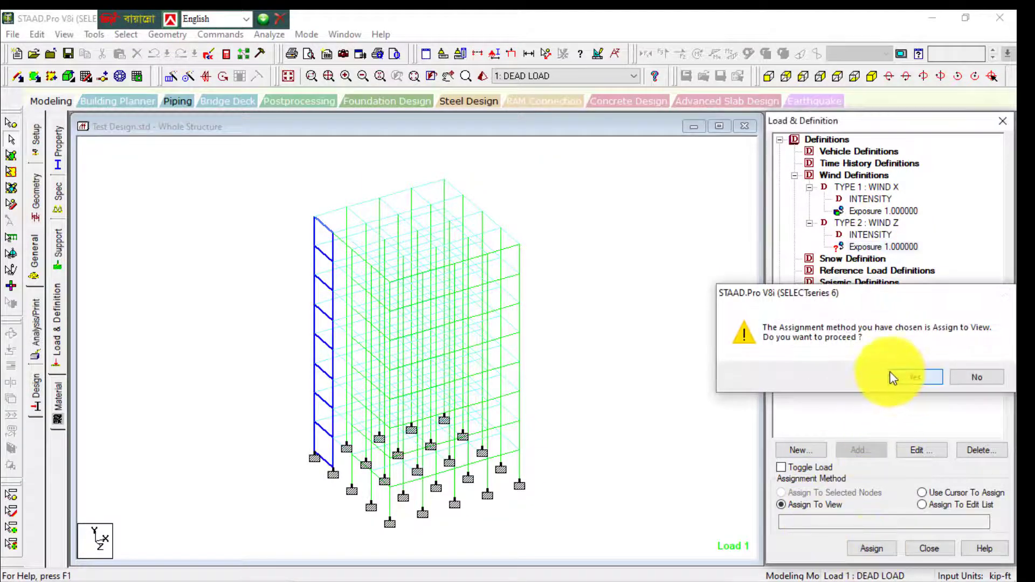
click(912, 377)
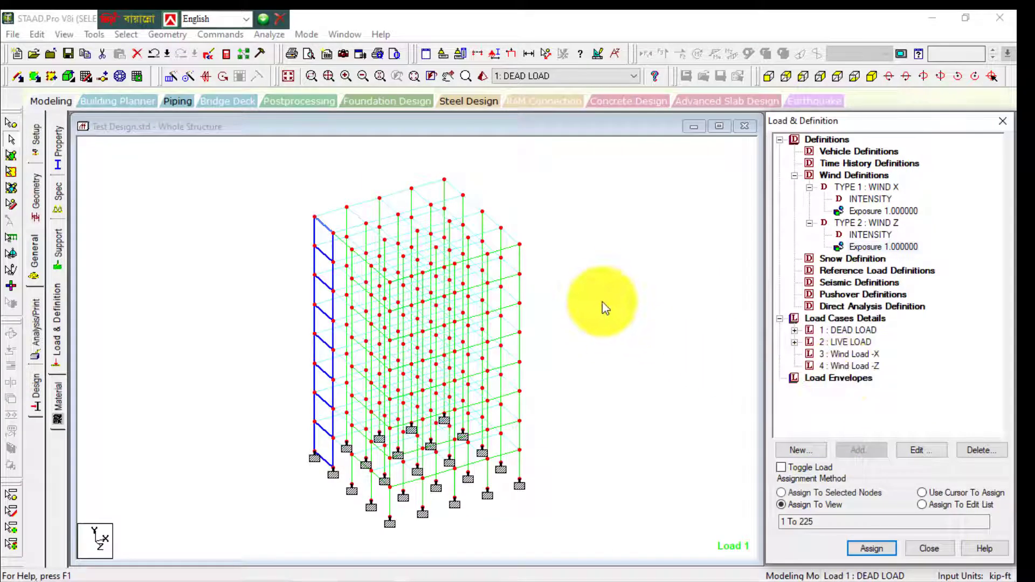
- Start a wind load item for the Wind Load -X case using type 1 : Regular on the X windward face
click(862, 355)
click(863, 451)
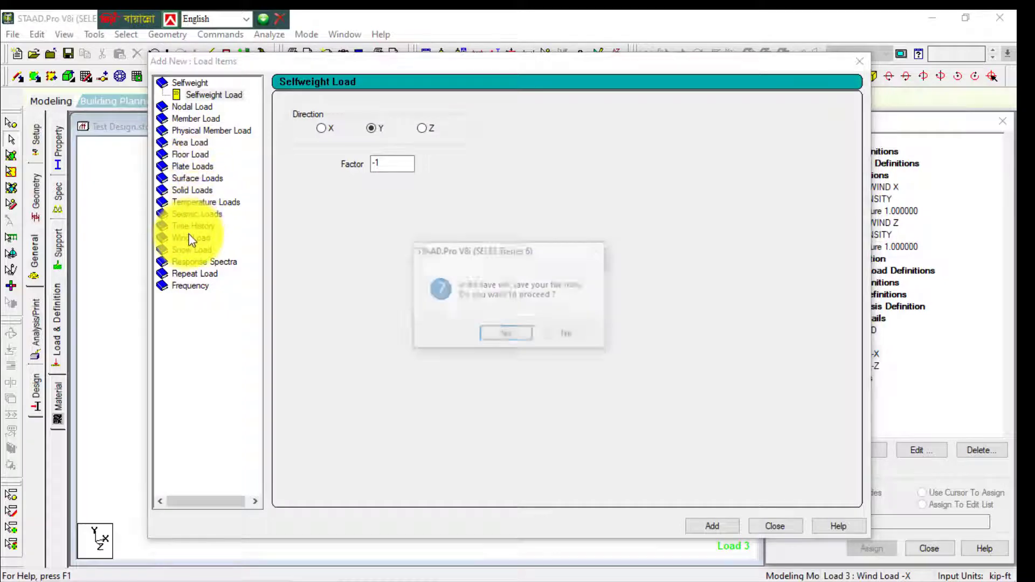
click(578, 336)
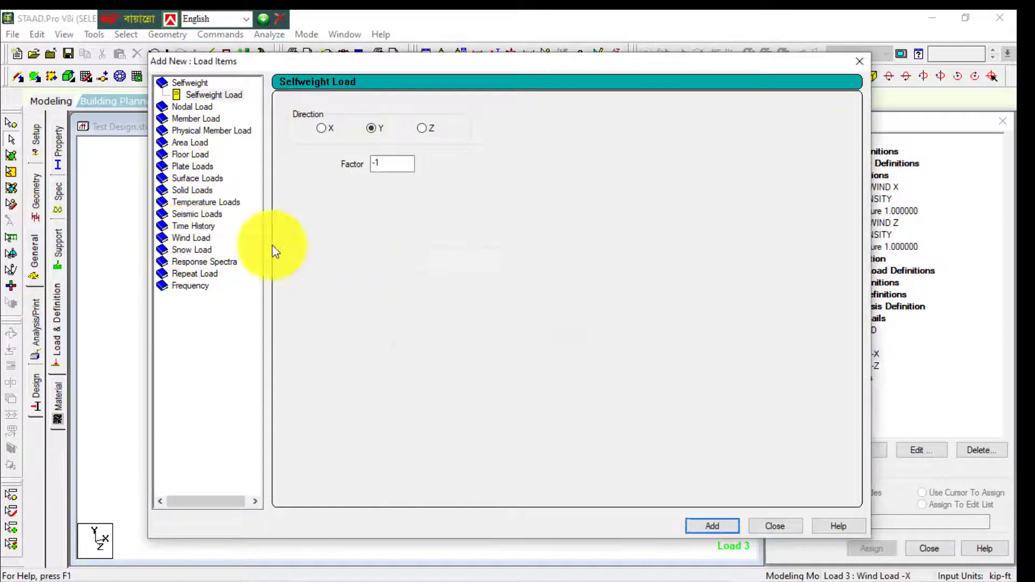
click(192, 239)
click(402, 117)
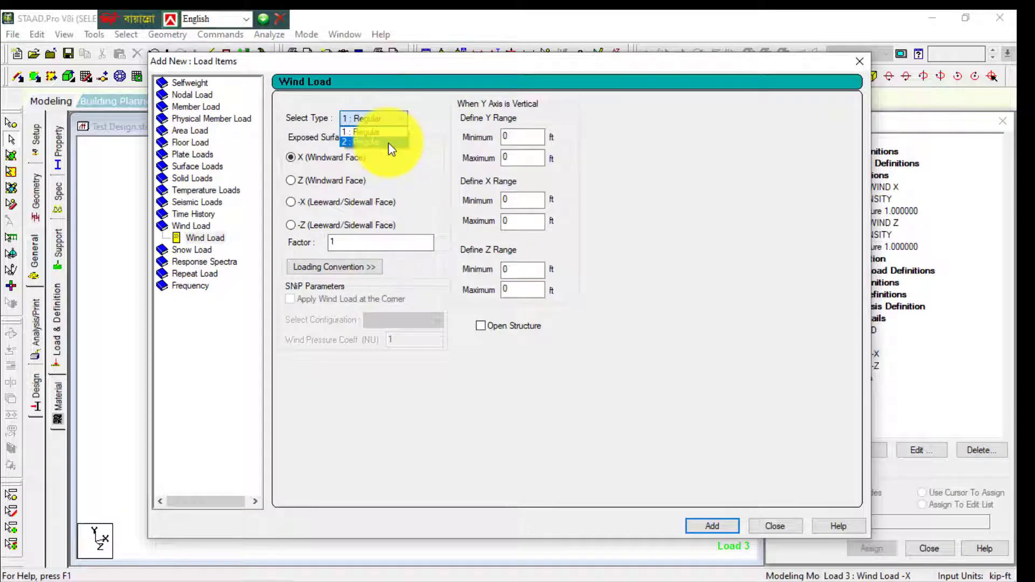
click(386, 131)
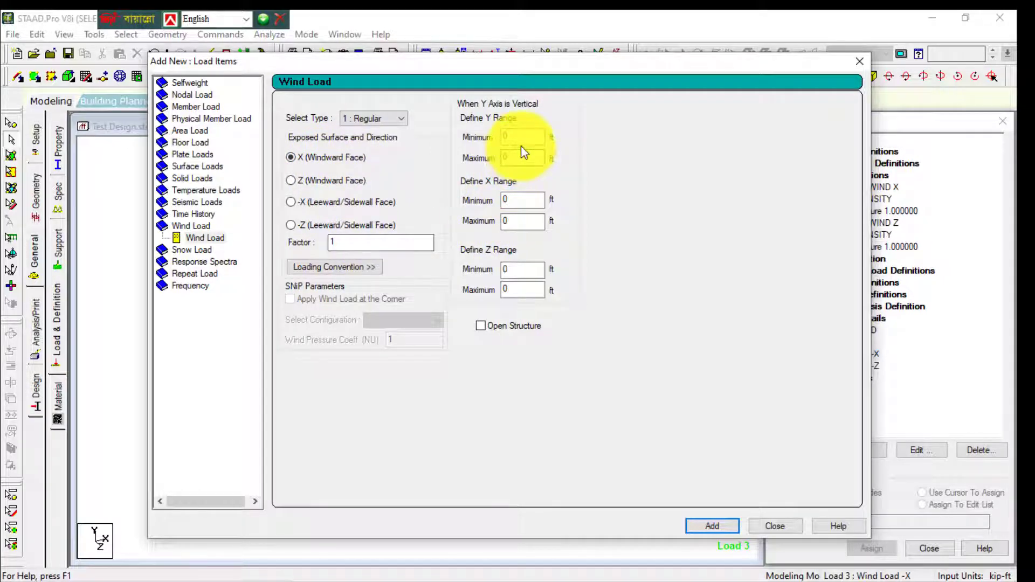
- Set the wind load's maximum Y range to 80 ft and maximum X and Z ranges to 45 ft, and add the item
drag(509, 138, 479, 161)
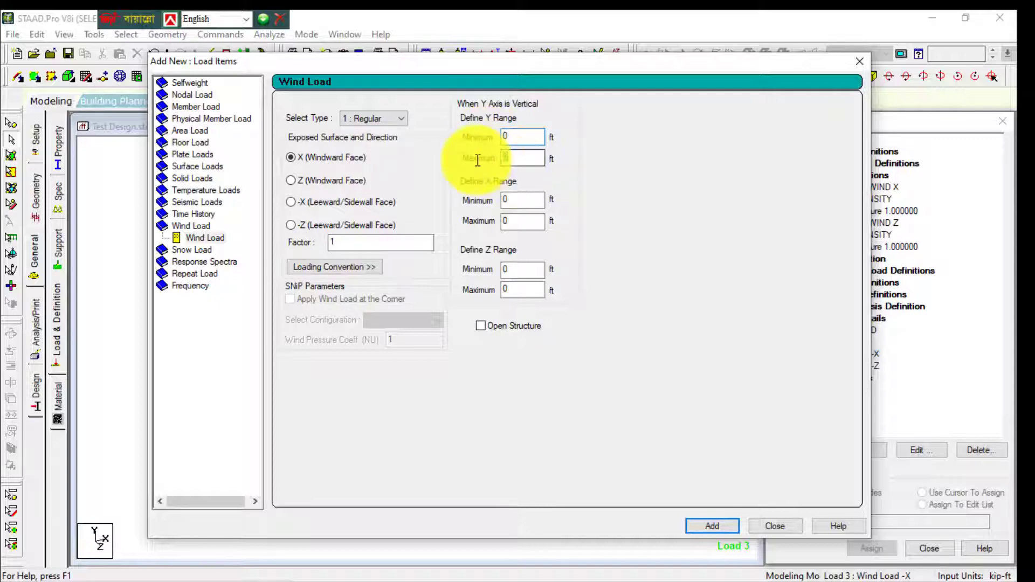
text(80)
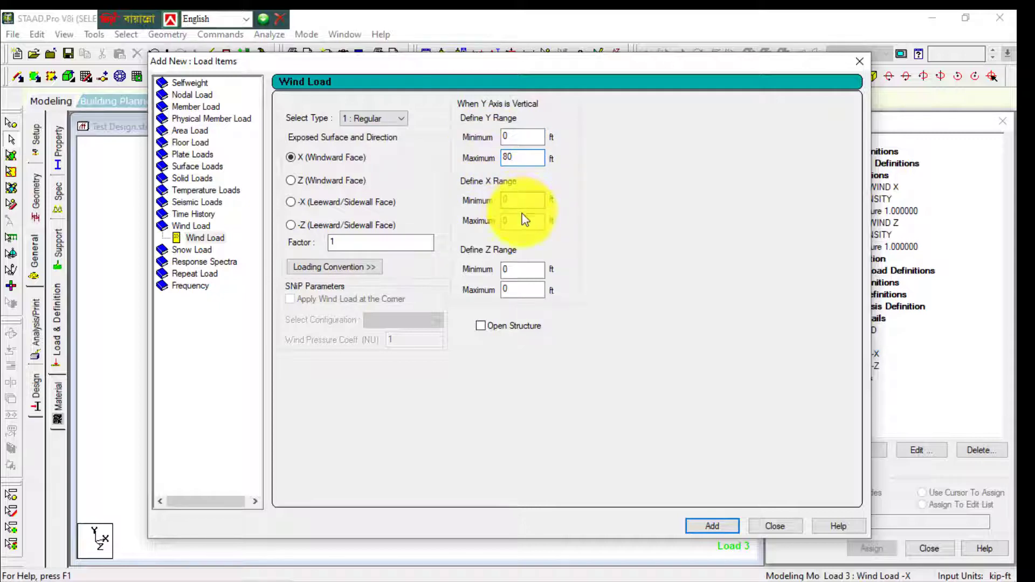
drag(519, 221, 476, 224)
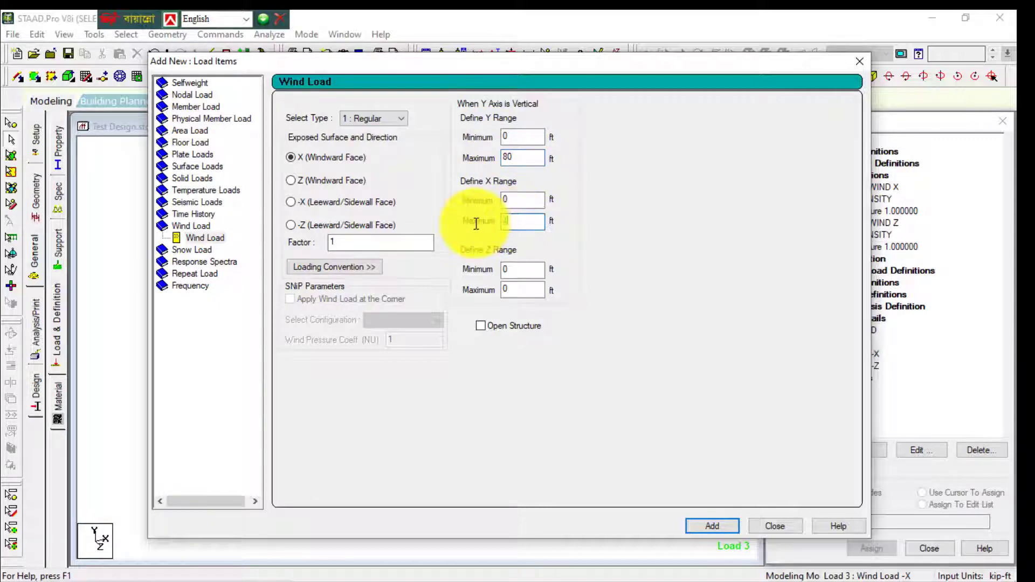
text(45)
drag(522, 291, 439, 299)
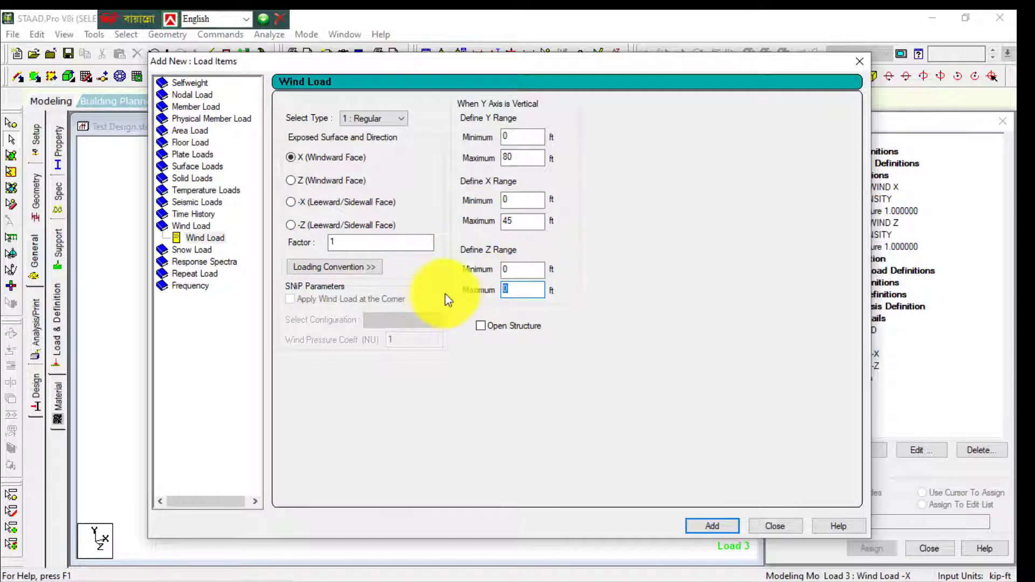
text(45)
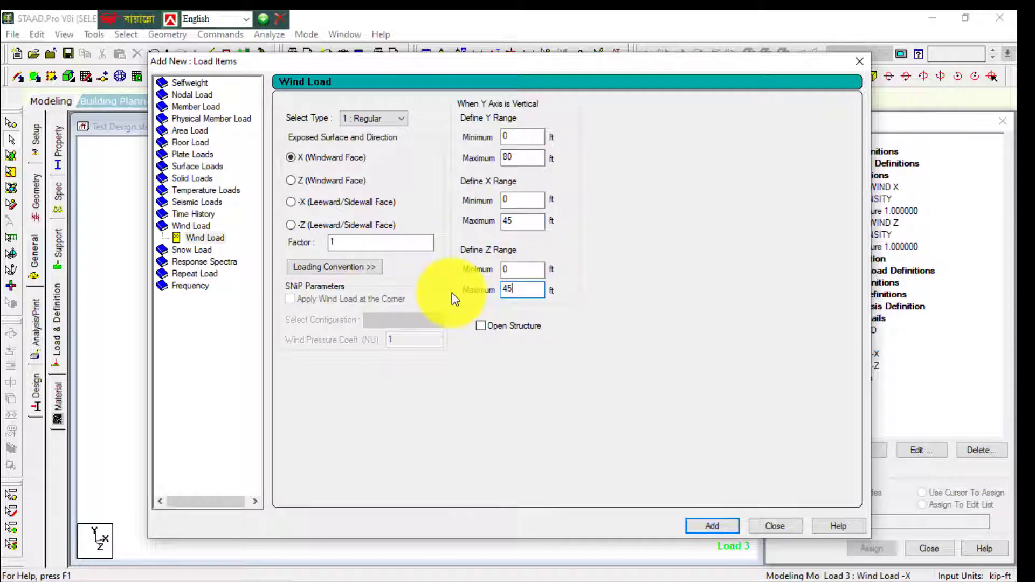
click(705, 521)
click(768, 523)
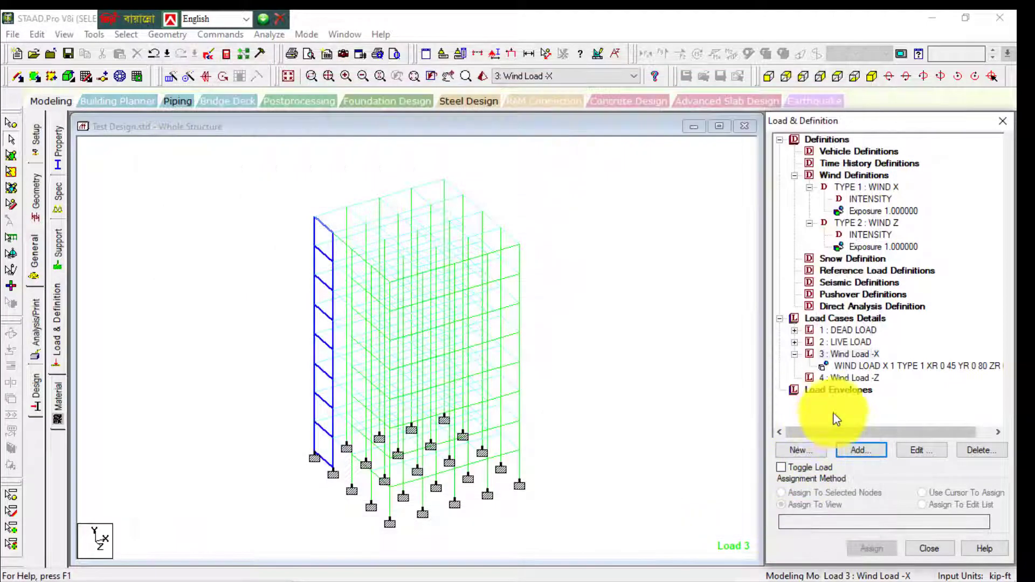
- Examine the Wind Load -X item's load distribution on the structure in front view and return to the isometric view
click(857, 367)
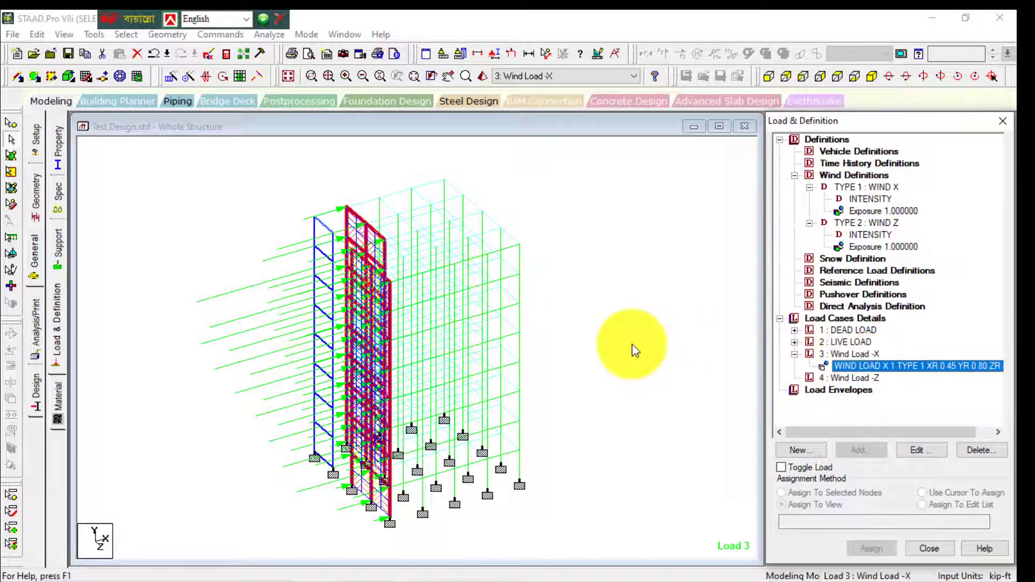
click(603, 345)
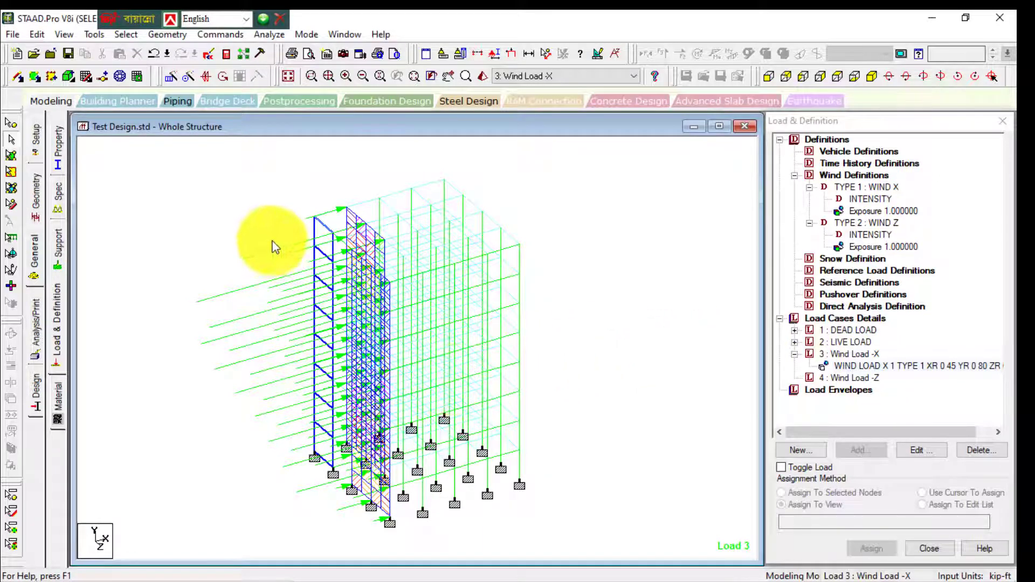
click(870, 365)
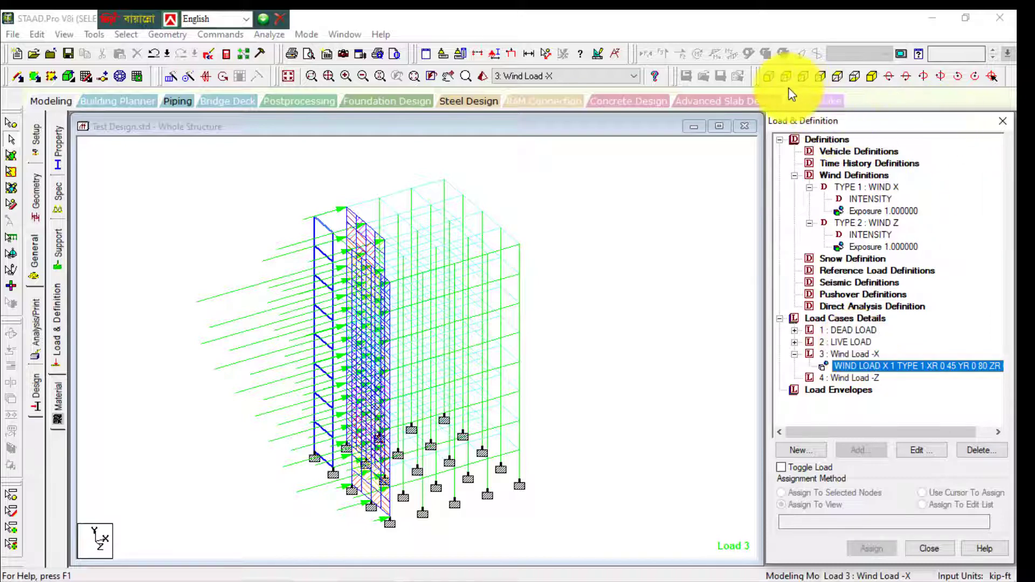
click(770, 77)
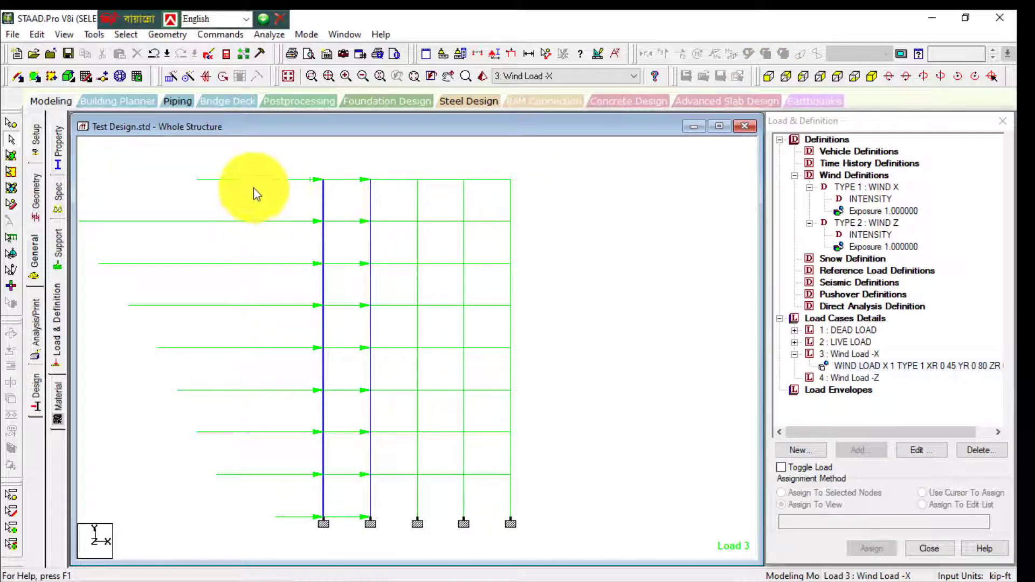
scroll(415, 256, down, 1)
middle_drag(416, 256, 513, 252)
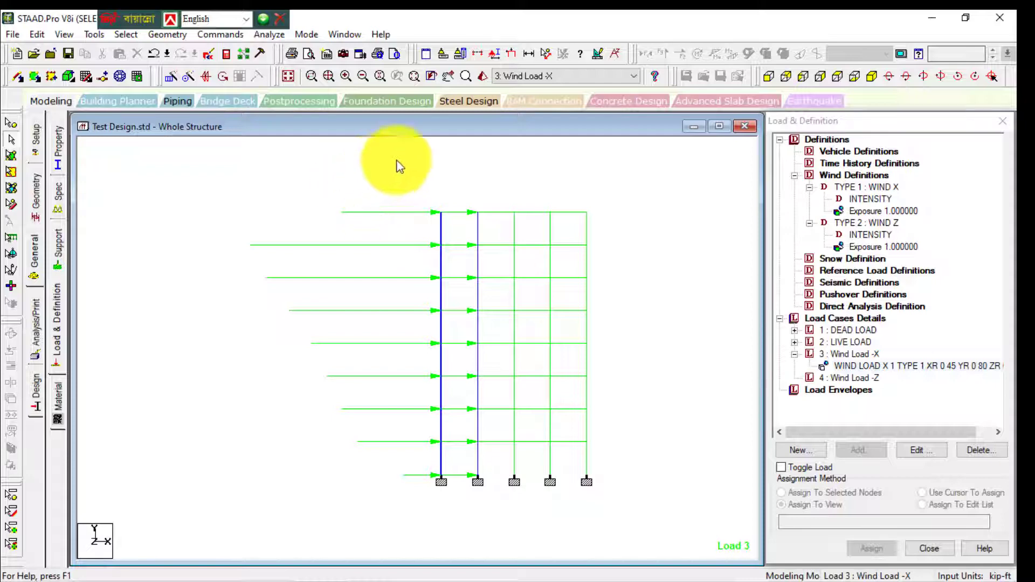
click(872, 76)
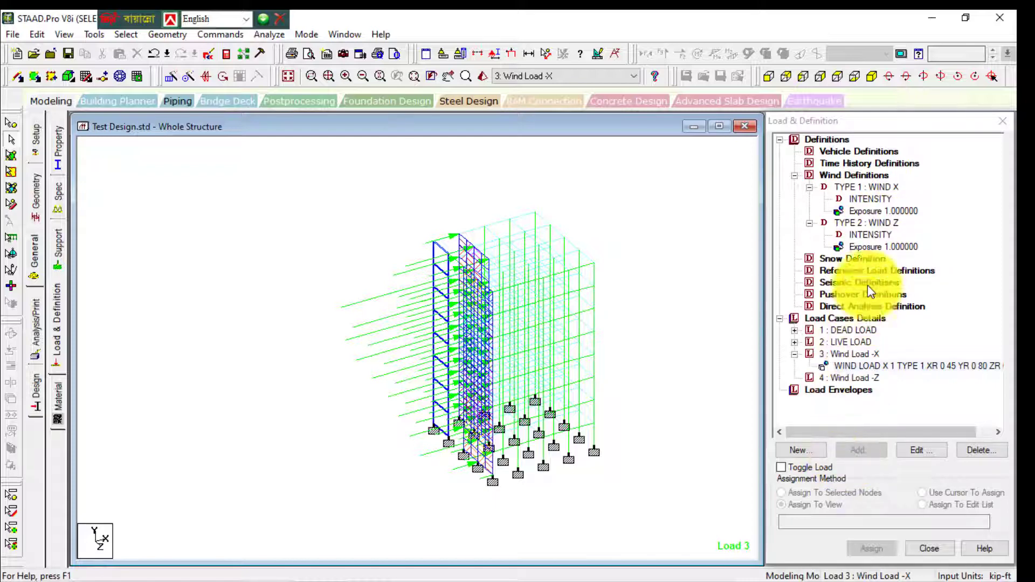
- Start a wind load item for the Wind Load -Z case using type 2 : Regular on the Z windward face
click(849, 378)
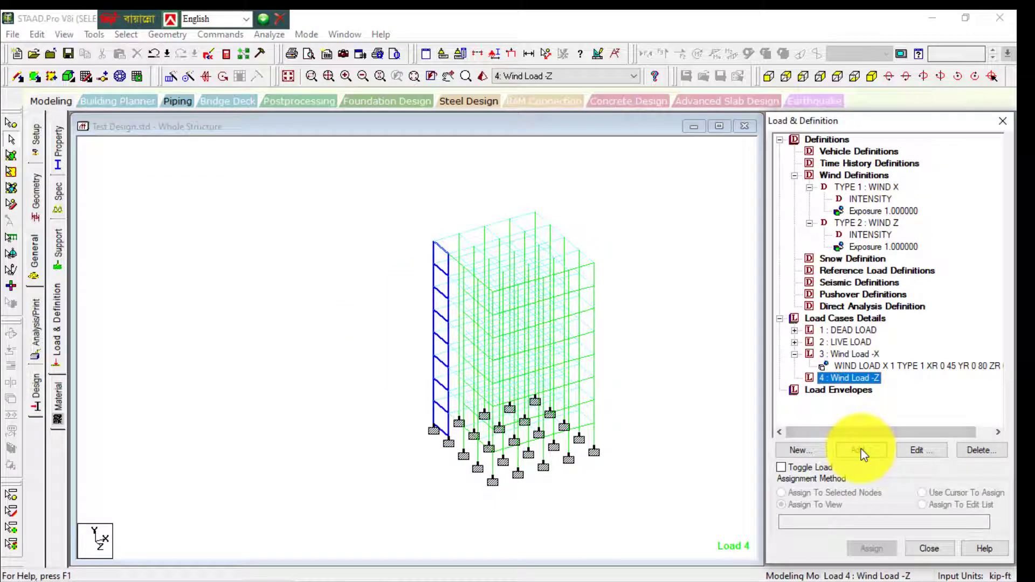
click(861, 448)
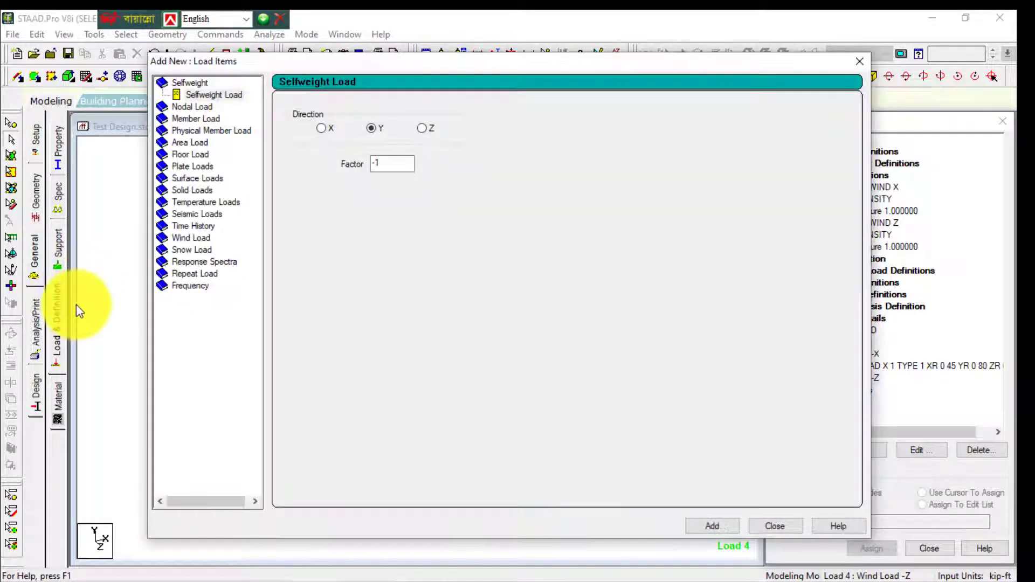
click(191, 238)
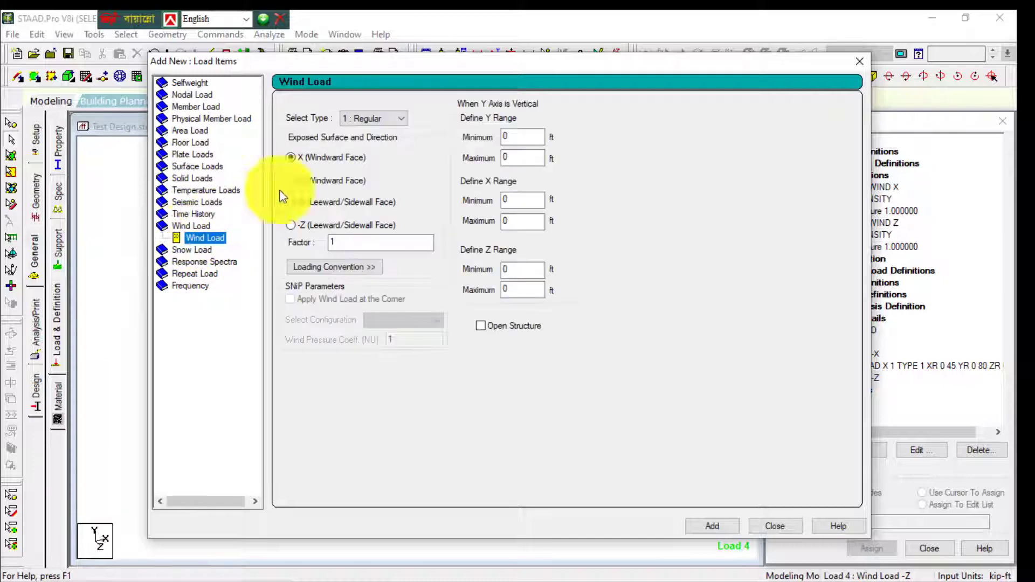
click(372, 118)
click(363, 140)
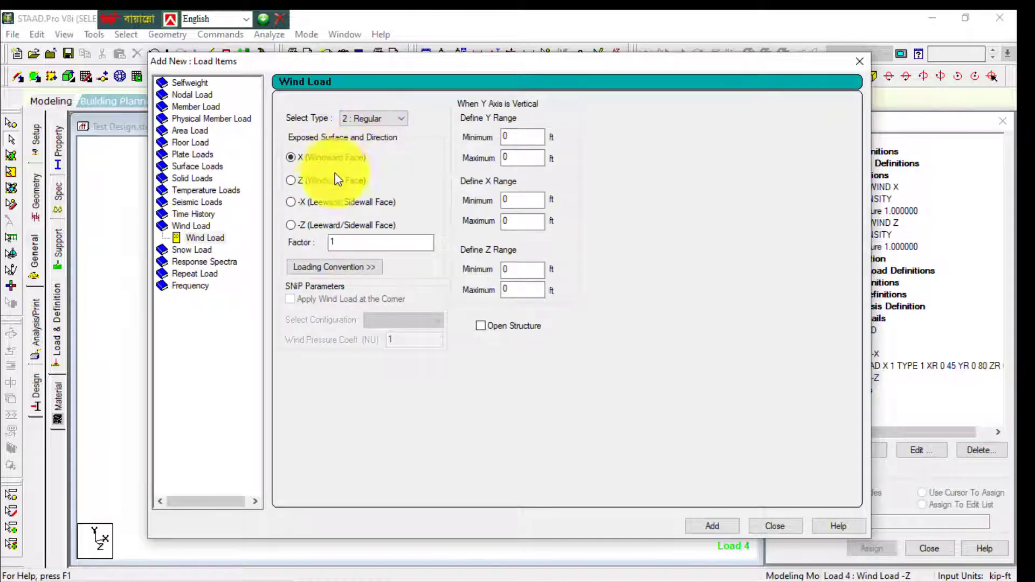
click(323, 183)
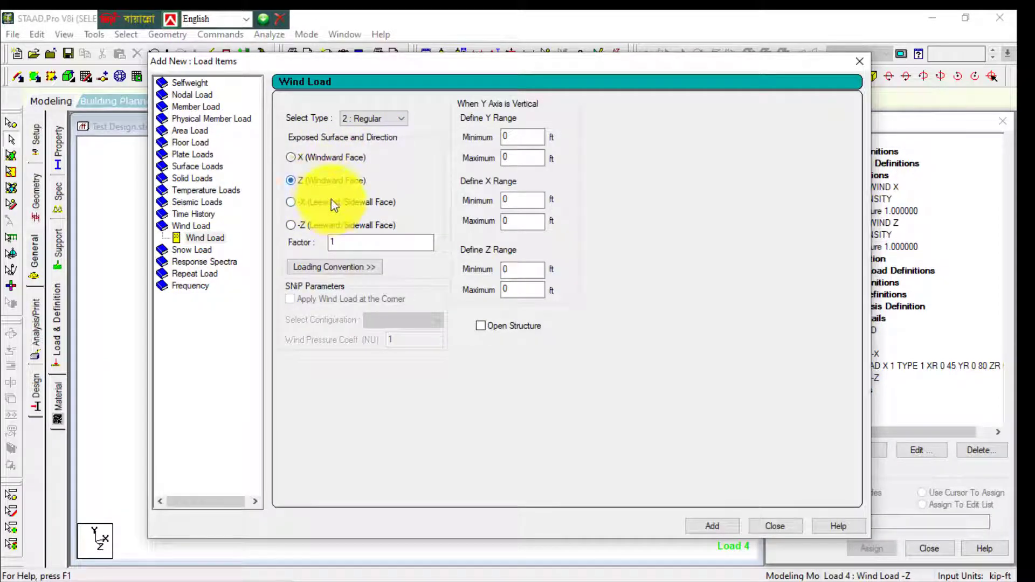
- Set the Z wind load's maximum Y range to 80 ft, add the item and check its loading on the structure
drag(516, 159, 489, 162)
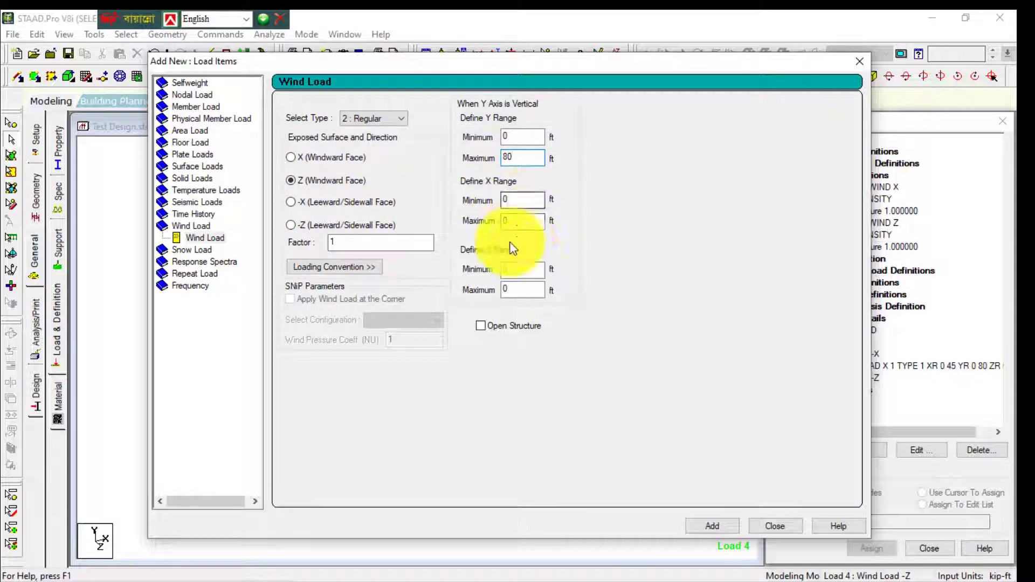
click(706, 526)
click(776, 527)
click(897, 390)
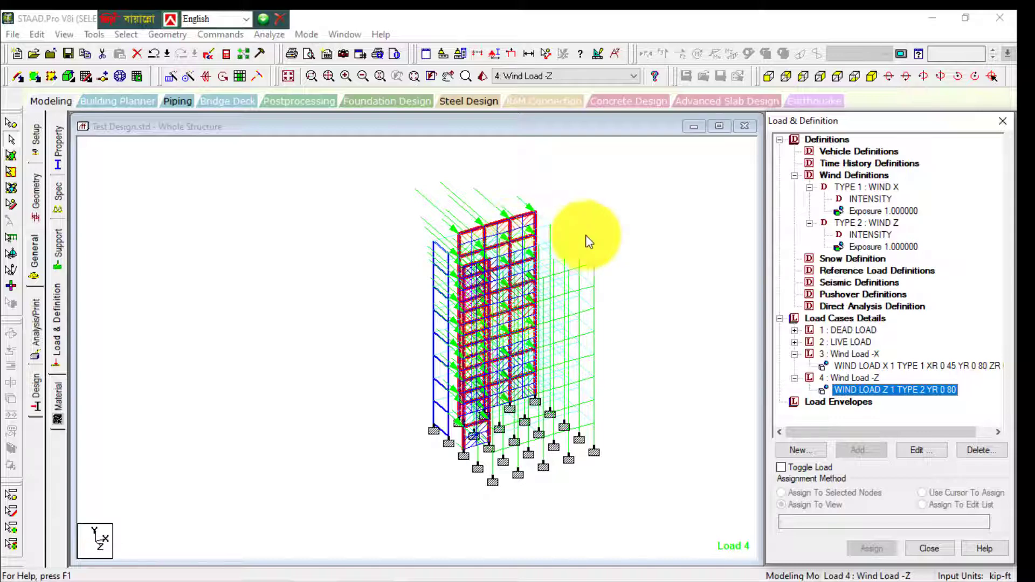
click(631, 222)
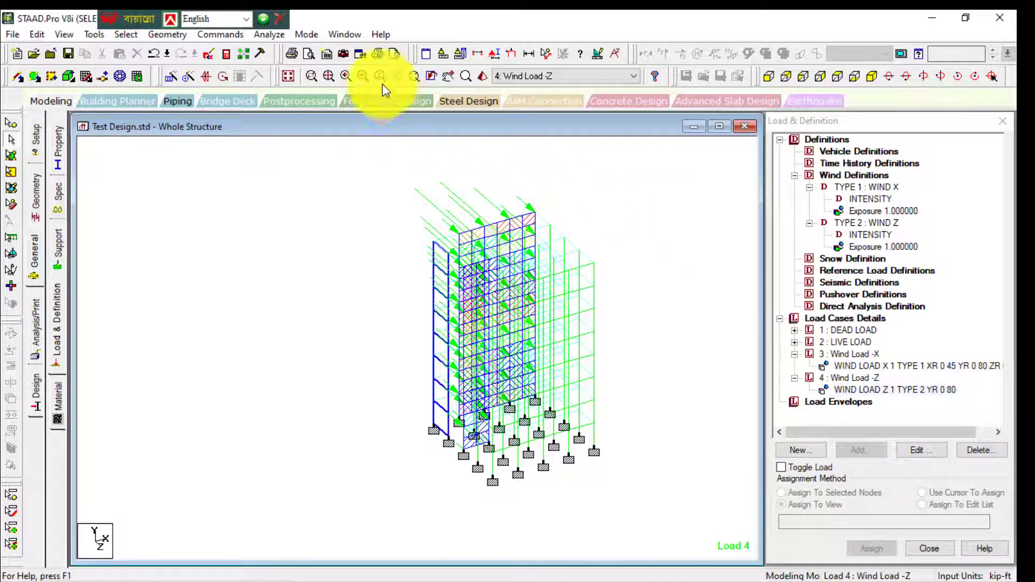
- Save the modified structure and run the analysis
click(280, 36)
click(291, 53)
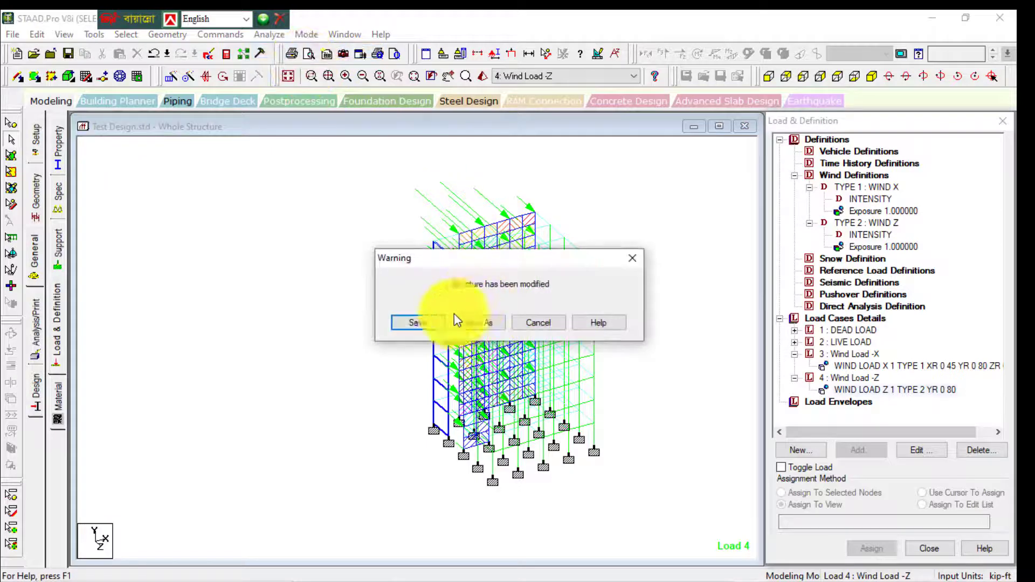
click(423, 323)
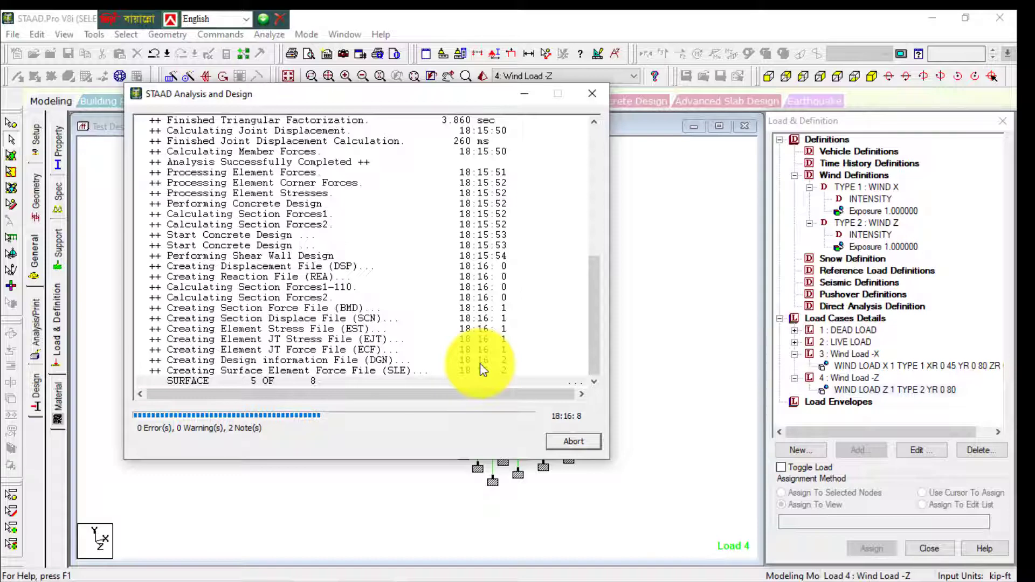
- Switch to AutoCAD, show the View toolbar and display the 3D box drawing in an elevation view
mouse_move(532, 567)
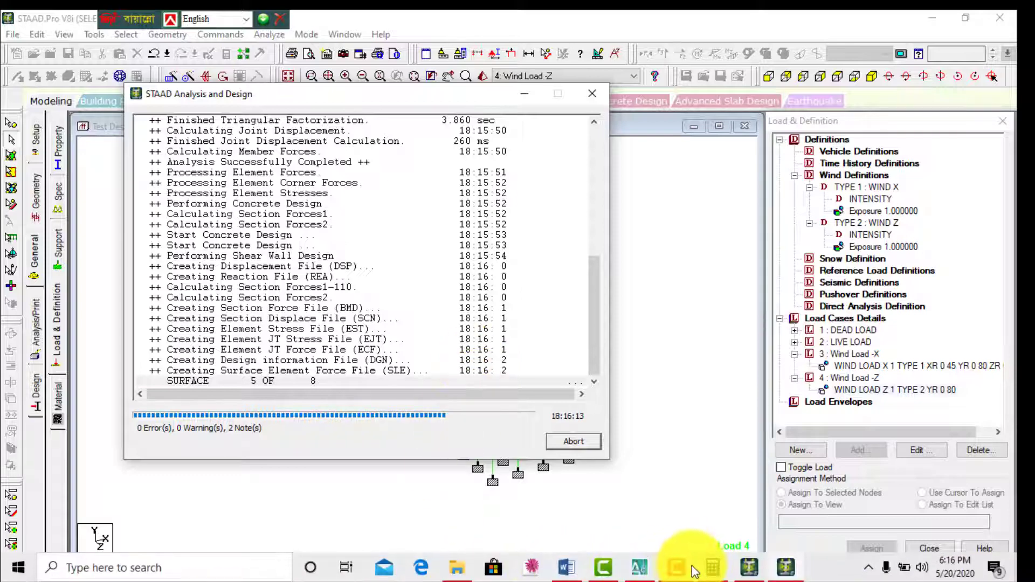
click(639, 567)
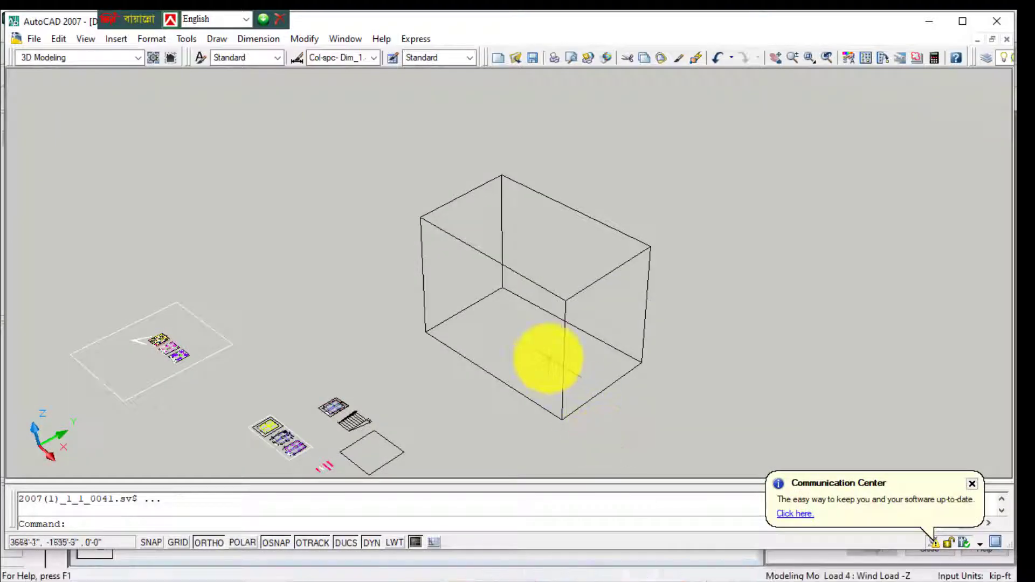
scroll(324, 49, down, 4)
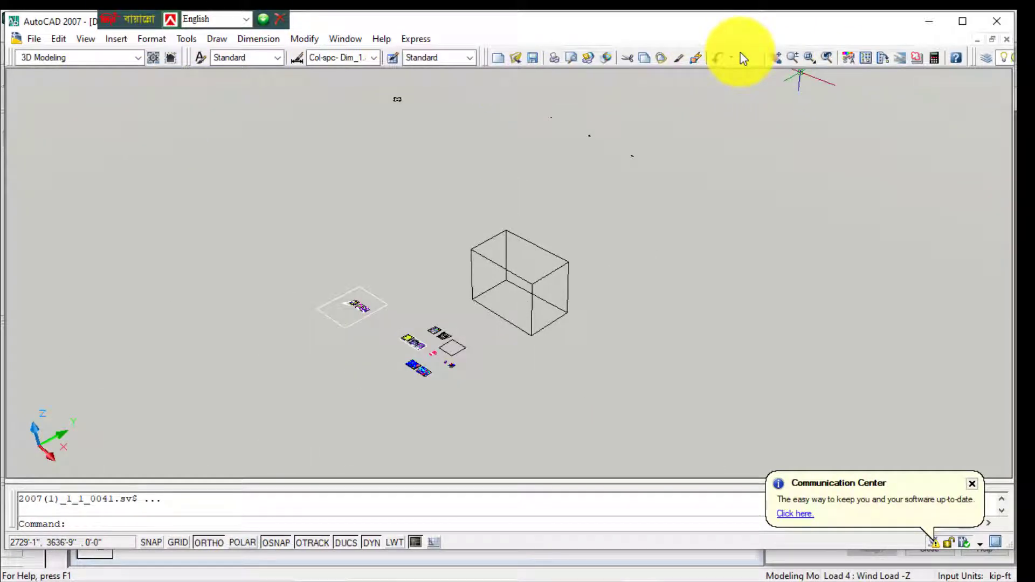
right_click(744, 59)
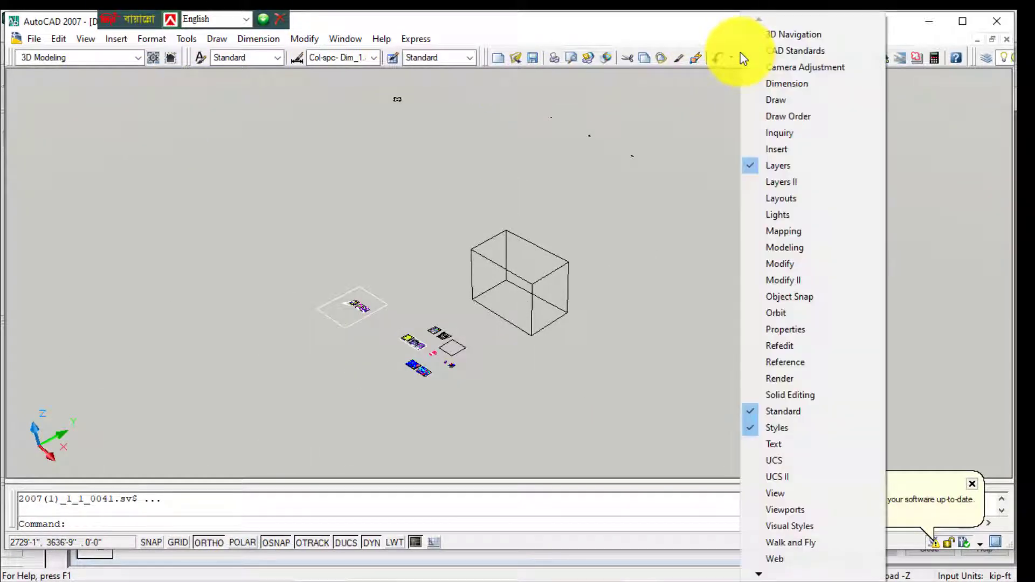
click(818, 501)
click(272, 284)
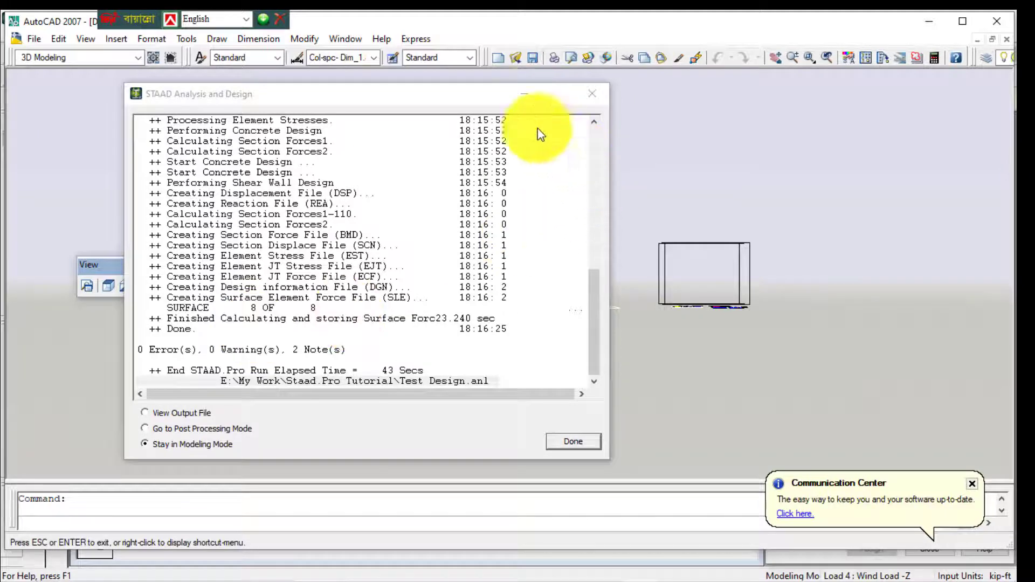
- Finish the analysis run with Stay in Modeling Mode and return to the STAAD.Pro model
click(525, 96)
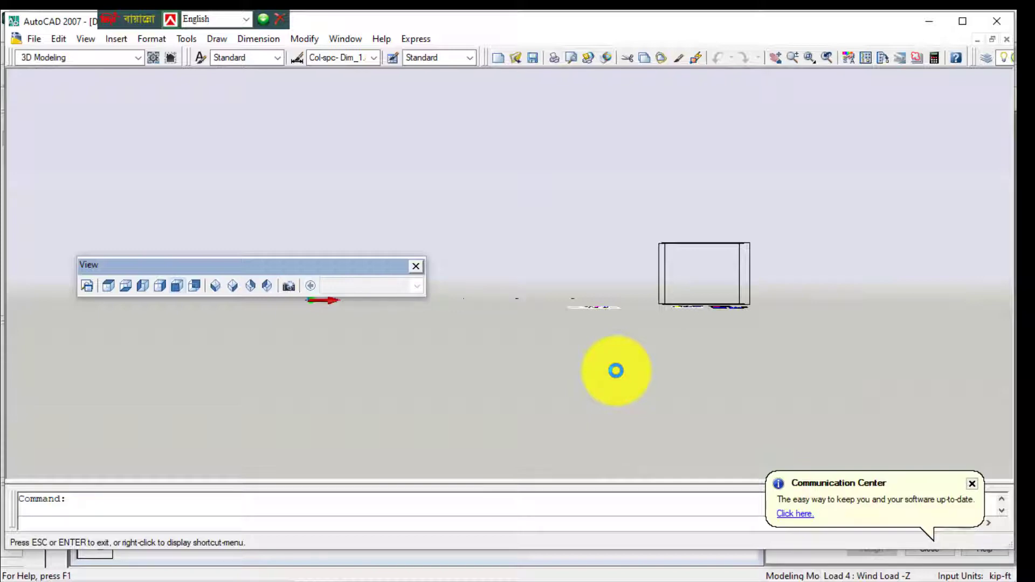
mouse_move(674, 572)
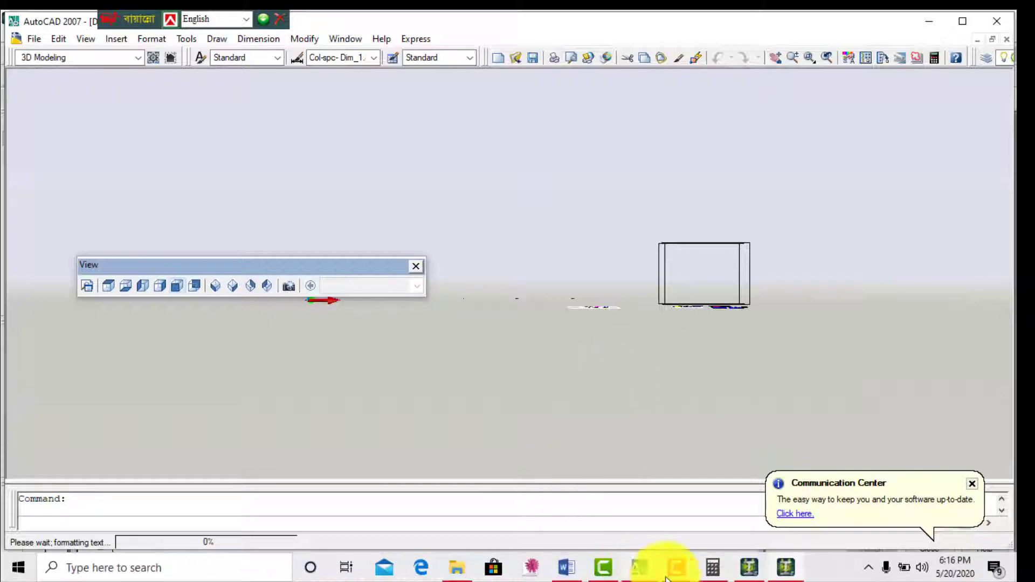
click(785, 567)
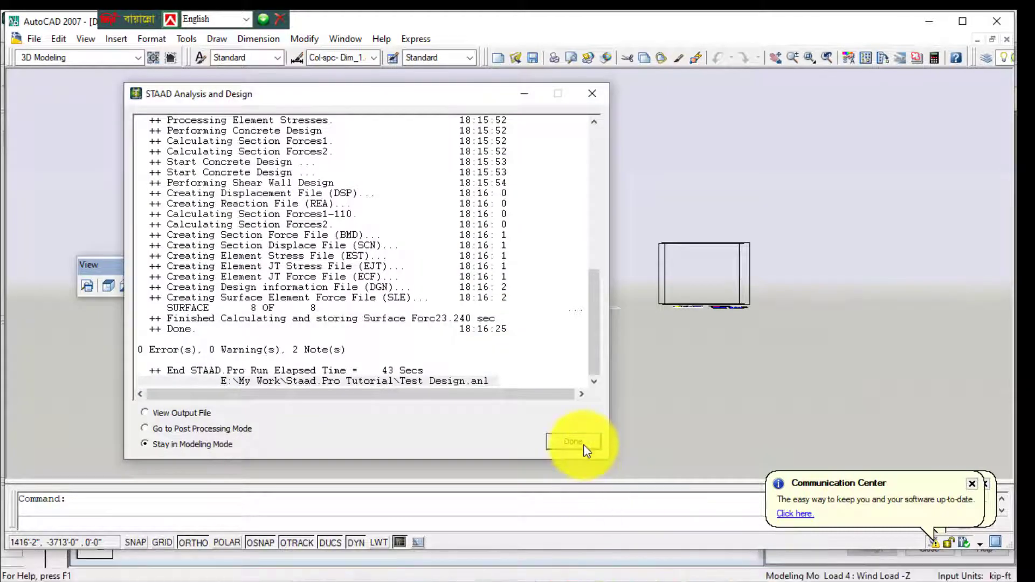
click(582, 445)
click(750, 570)
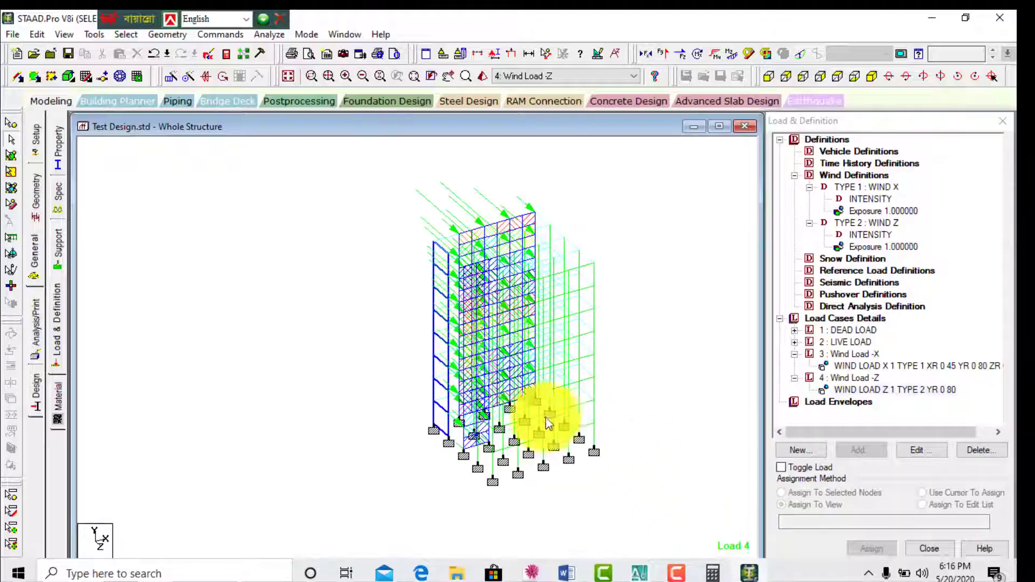
- Examine the Wind Load -Z panels in front elevation, checking the loaded face from the supports up to the roof
scroll(450, 393, up, 1)
middle_drag(450, 393, 328, 346)
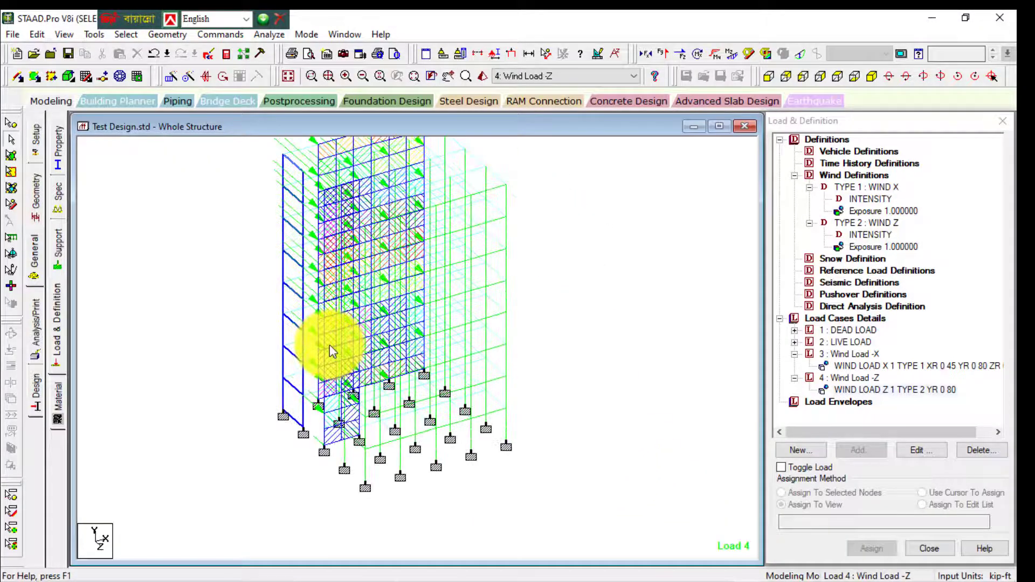
click(767, 77)
scroll(398, 489, up, 1)
middle_drag(452, 461, 457, 483)
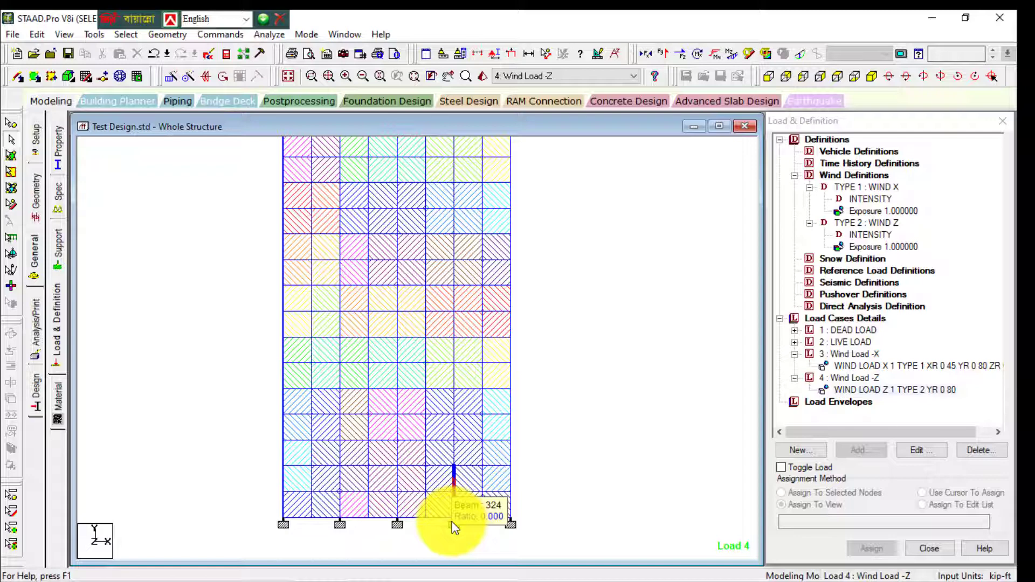
click(397, 313)
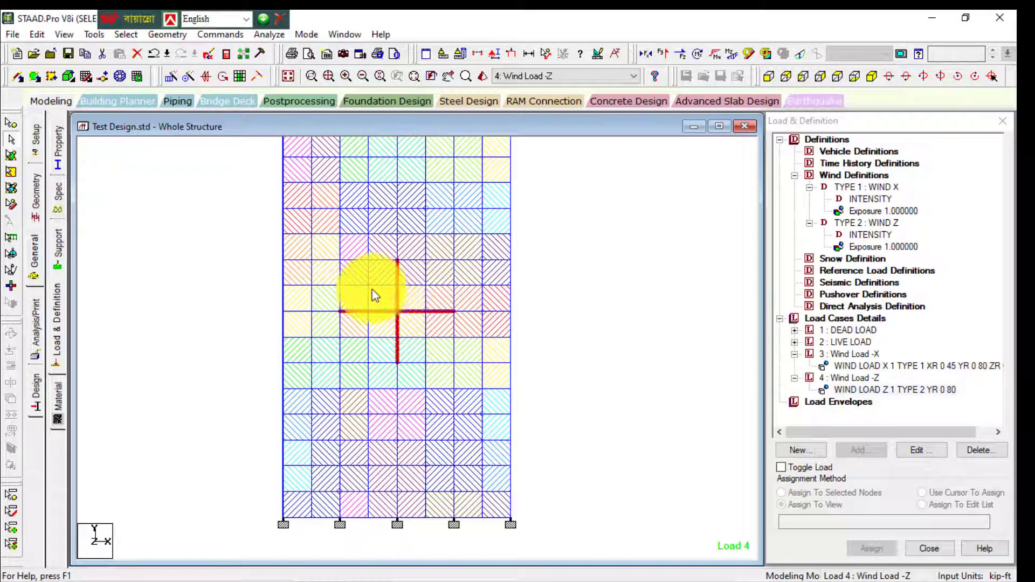
scroll(435, 297, down, 1)
middle_drag(437, 297, 437, 340)
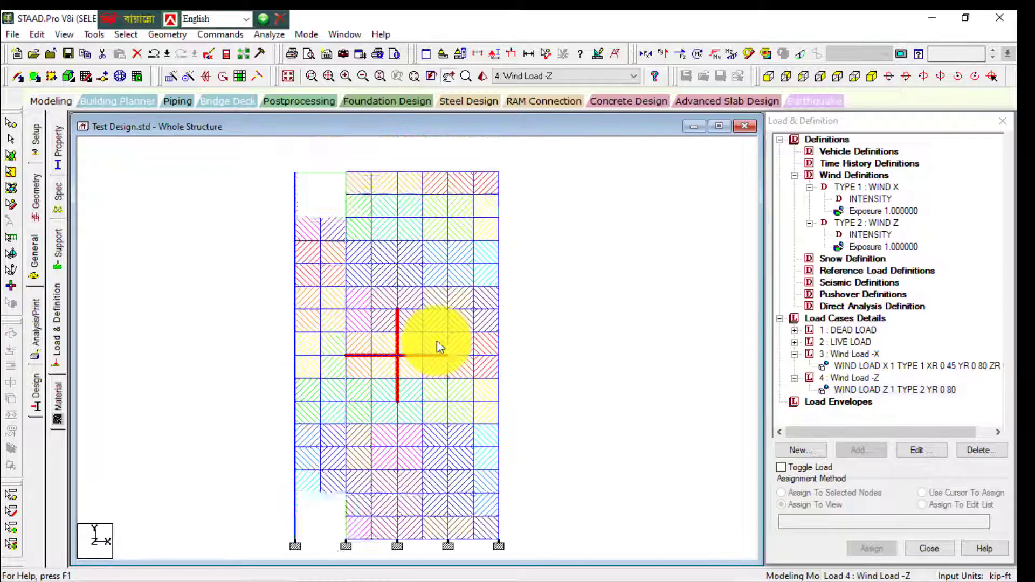
click(501, 176)
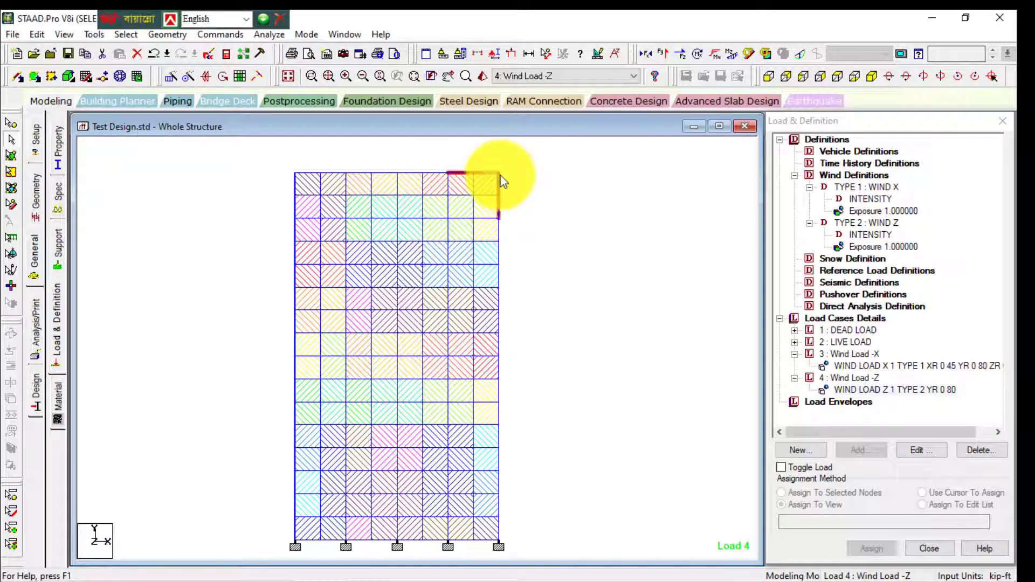
click(507, 186)
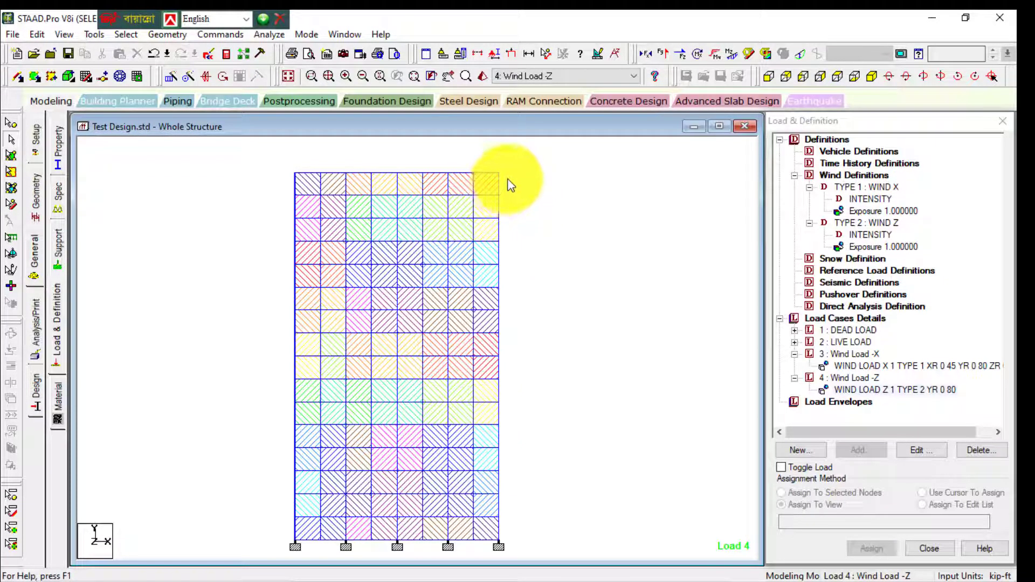
- Inspect the Wind Load -Z arrows along the building's height in side elevation, and return to the isometric view
click(785, 78)
click(799, 79)
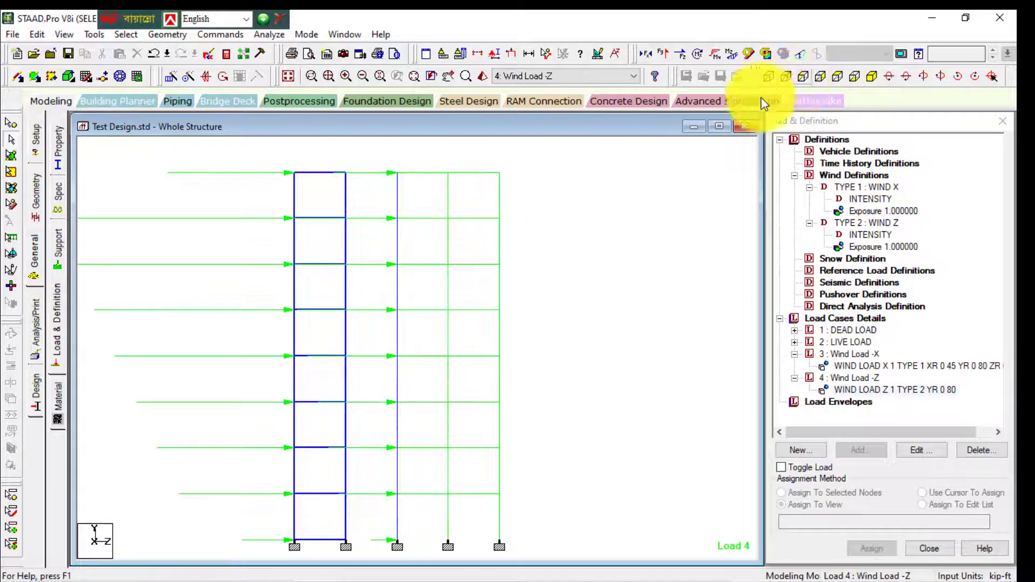
scroll(562, 296, down, 4)
middle_drag(561, 296, 635, 306)
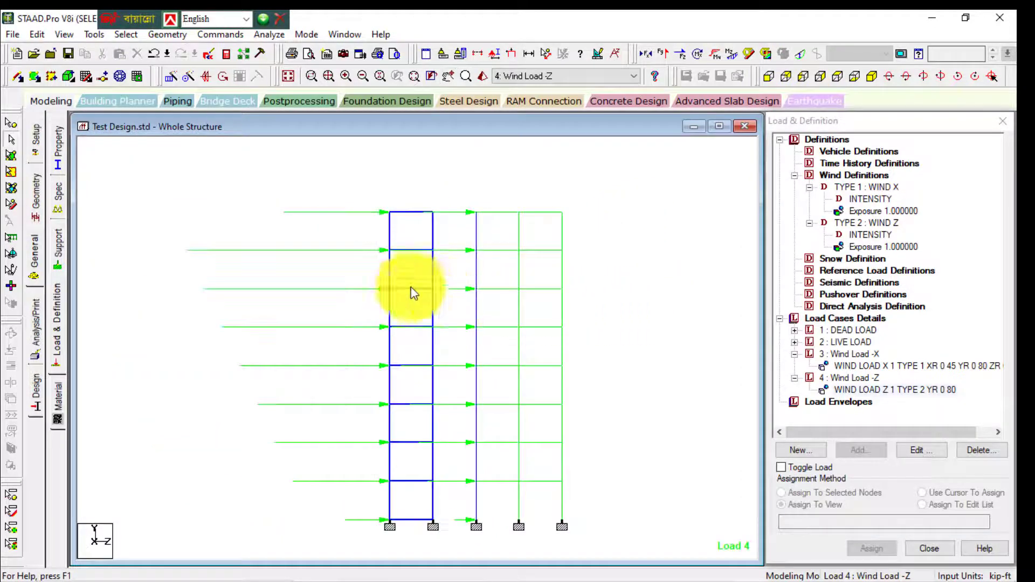
scroll(383, 277, up, 3)
scroll(383, 276, up, 1)
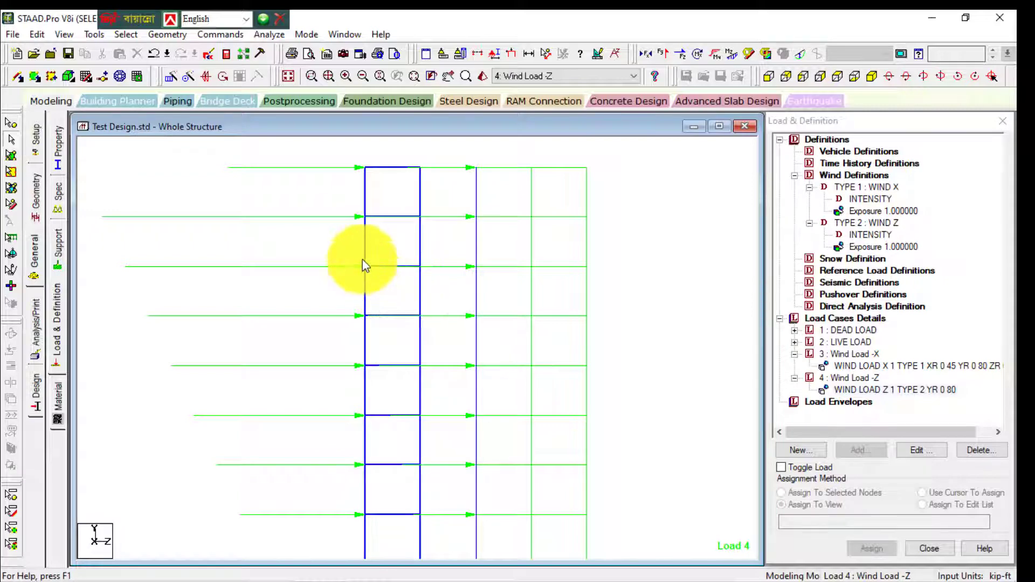
click(877, 78)
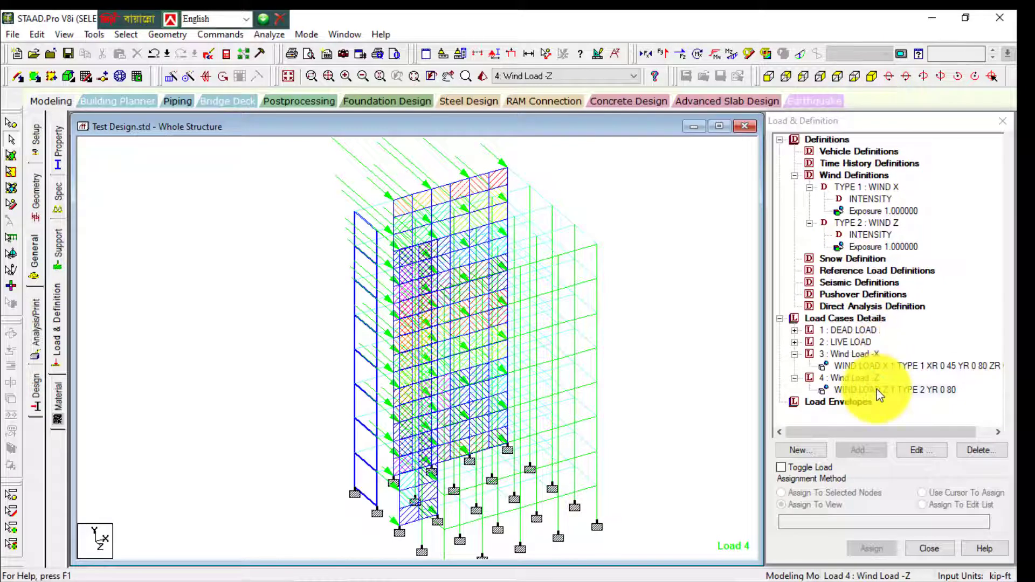
- Compare the WIND LOAD X and WIND LOAD Z items on the structure, ending with the X item displayed
click(876, 366)
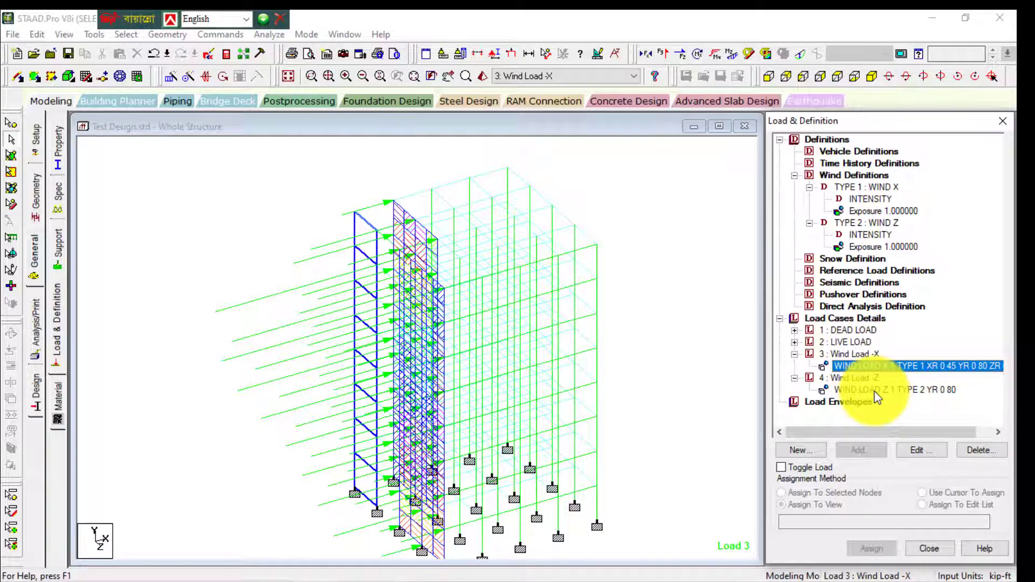
click(874, 390)
click(873, 367)
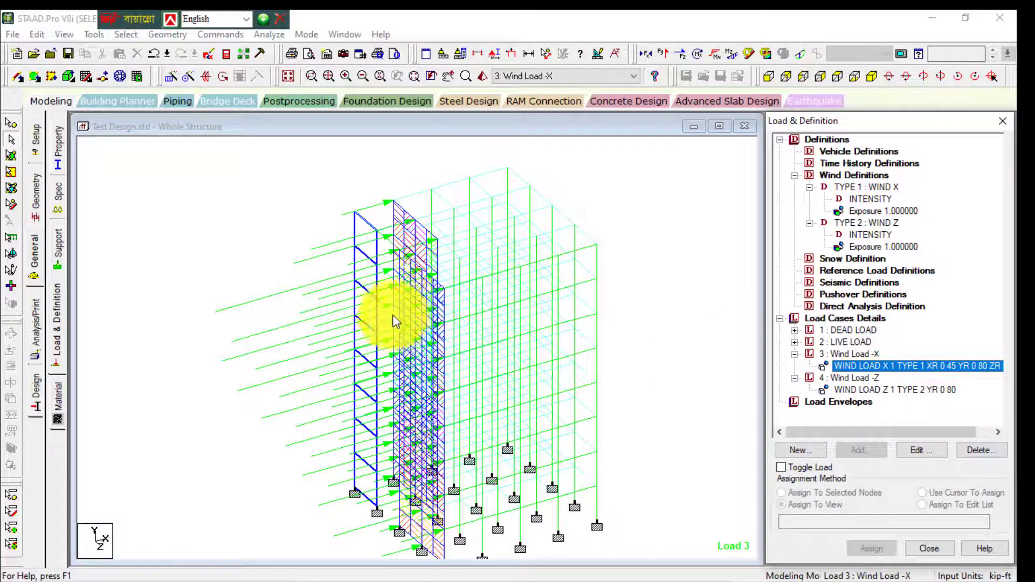
mouse_move(395, 302)
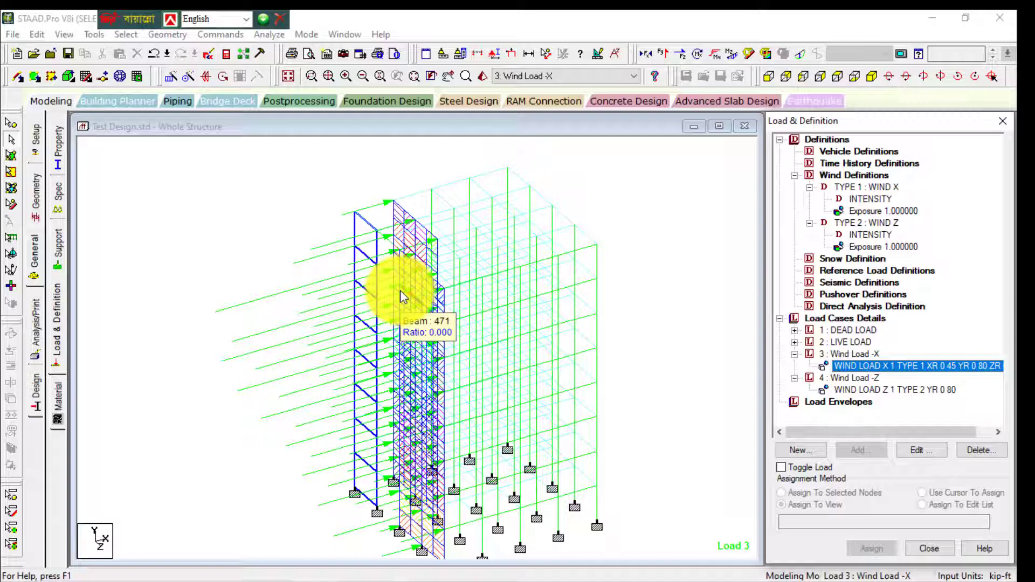
click(143, 182)
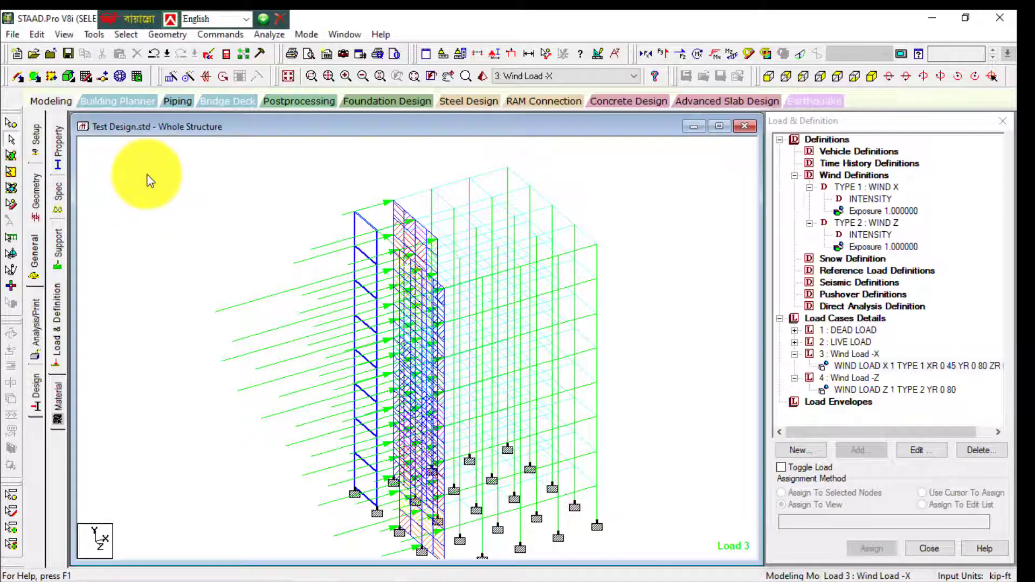
- Enter postprocessing with only the load cases 3 Wind Load -X and 4 Wind Load -Z selected for the results
click(323, 105)
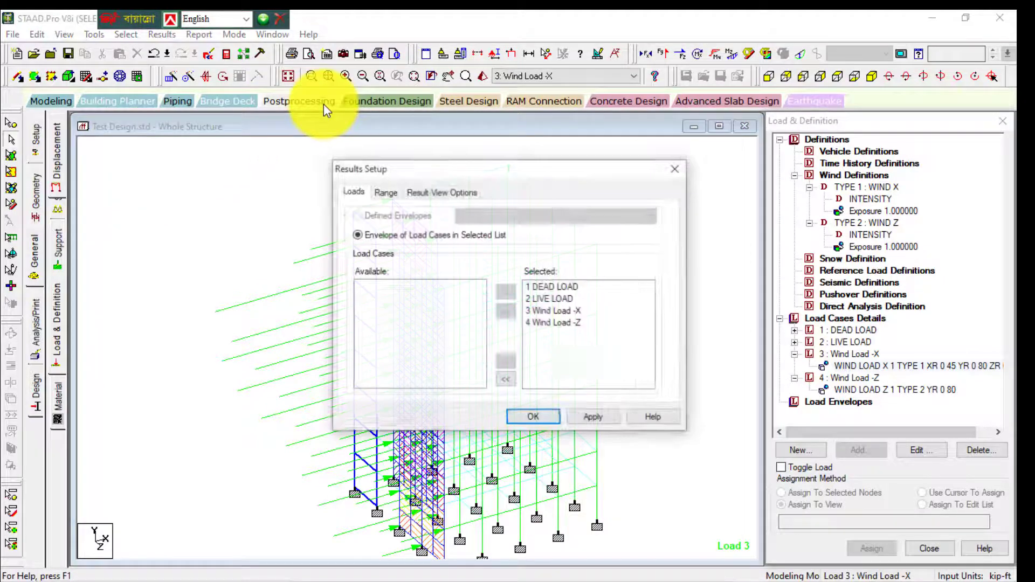
click(507, 380)
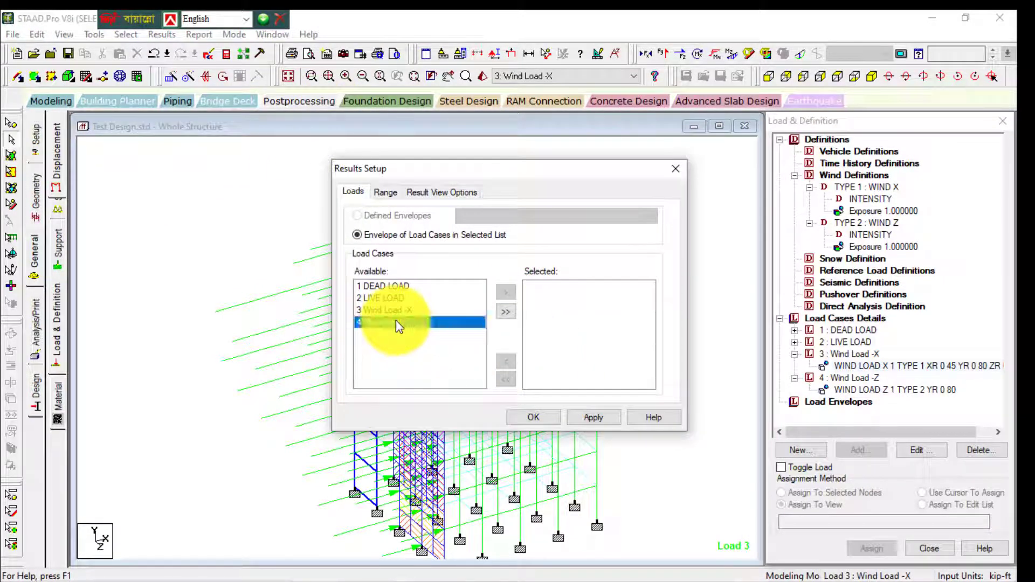
double_click(396, 320)
double_click(393, 311)
click(533, 417)
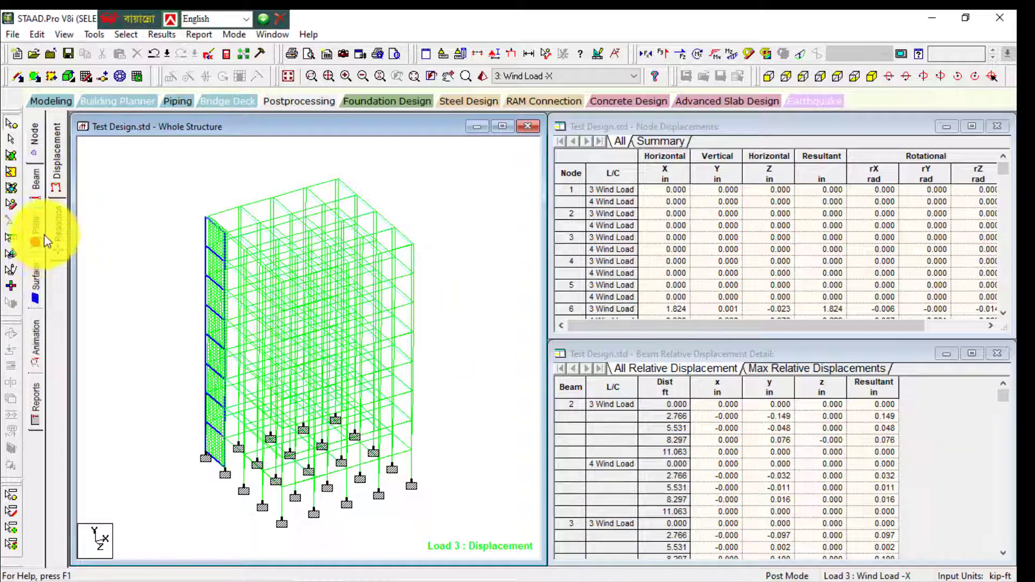
- Look through the beam forces and graphs, and animate the building's deflection under Wind Load -X
click(36, 181)
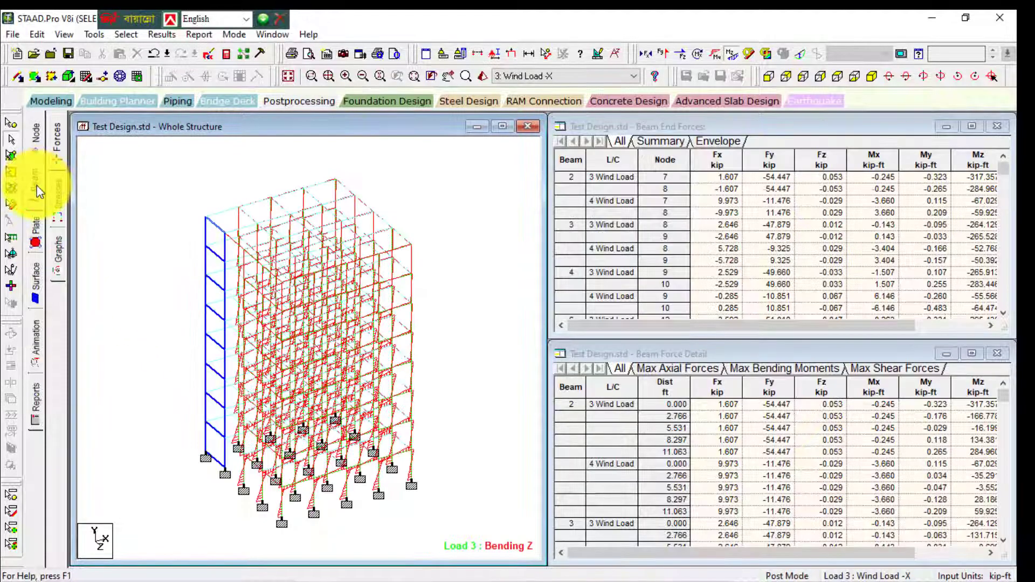
click(57, 252)
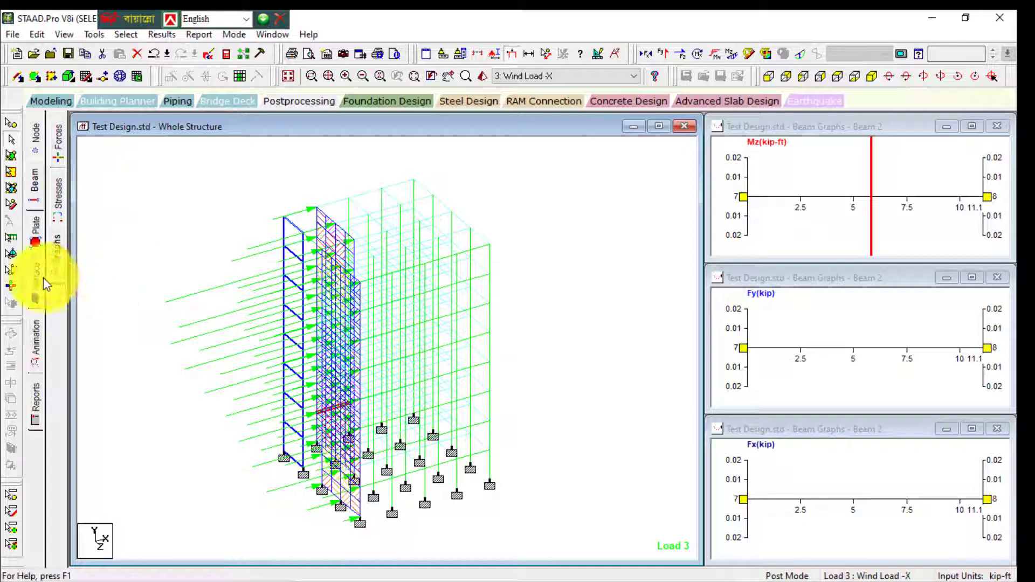
click(36, 338)
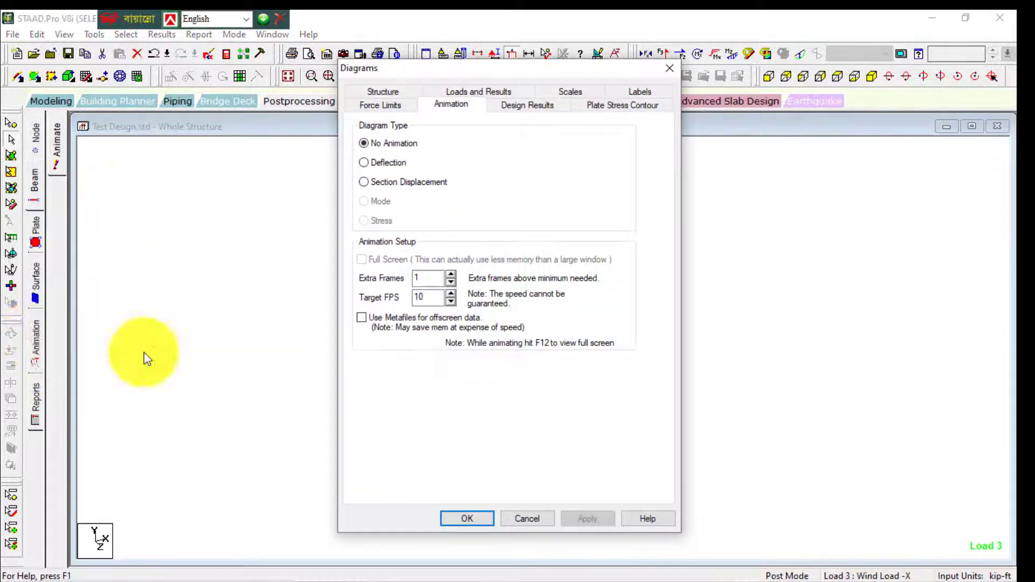
click(384, 164)
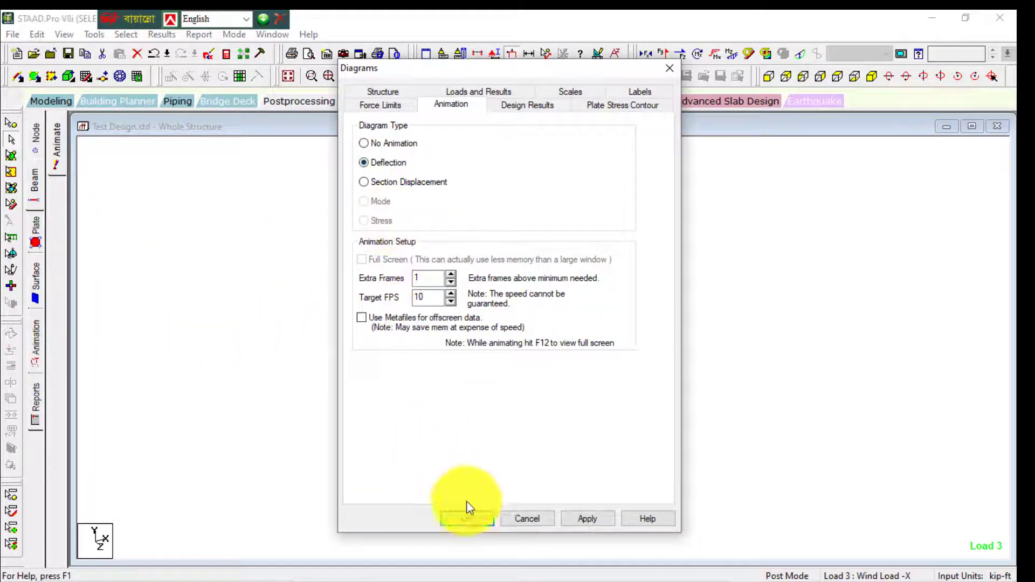
click(576, 519)
click(520, 519)
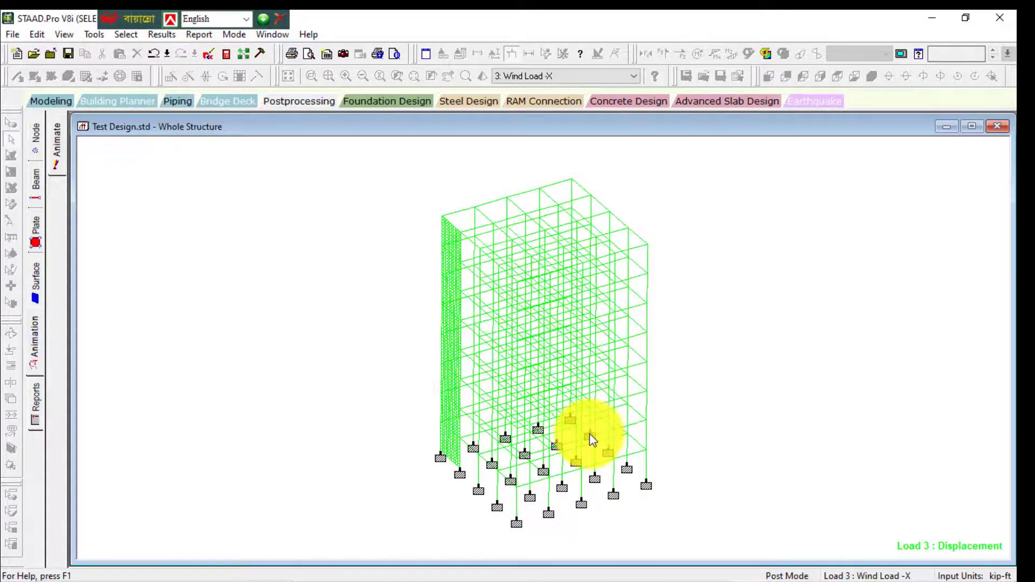
- Change the active load case to 4: Wind Load -Z and apply the Deflection animation
click(584, 77)
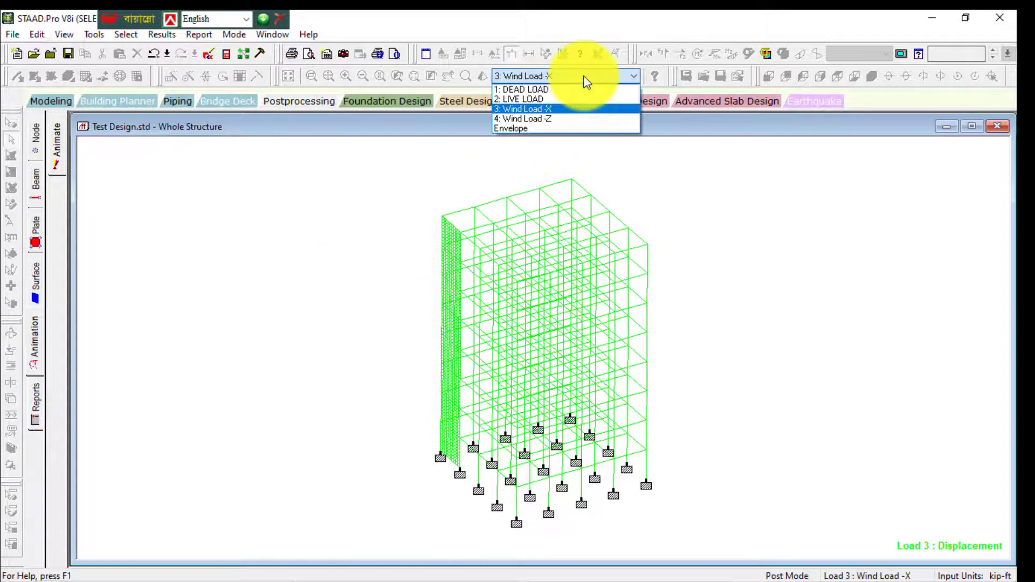
click(570, 120)
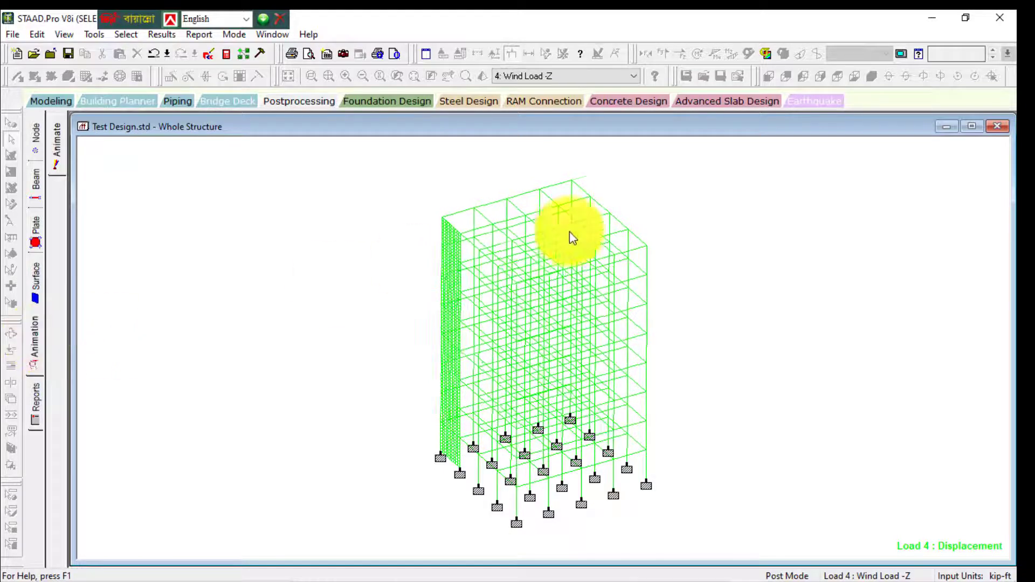
click(763, 53)
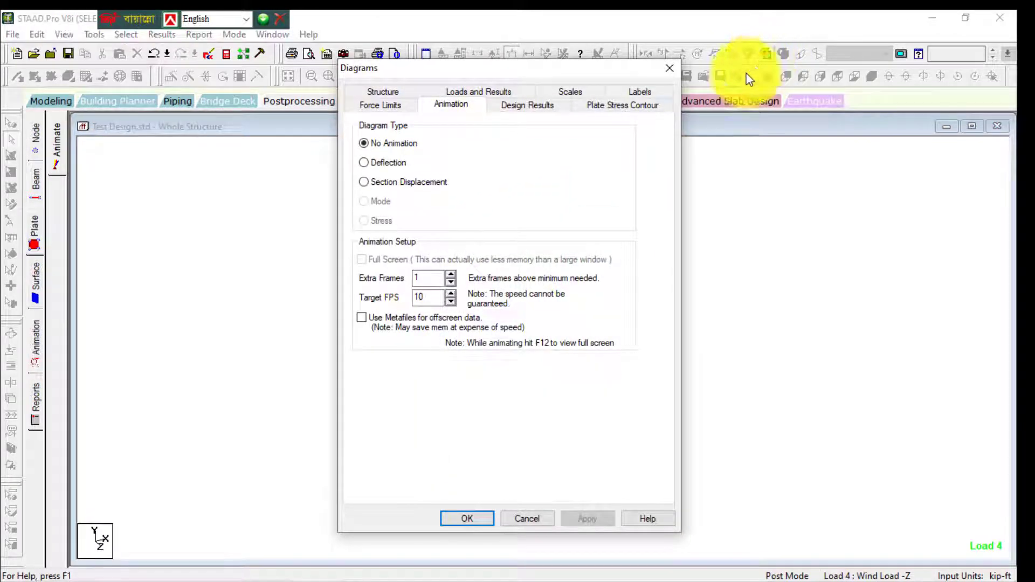
click(384, 162)
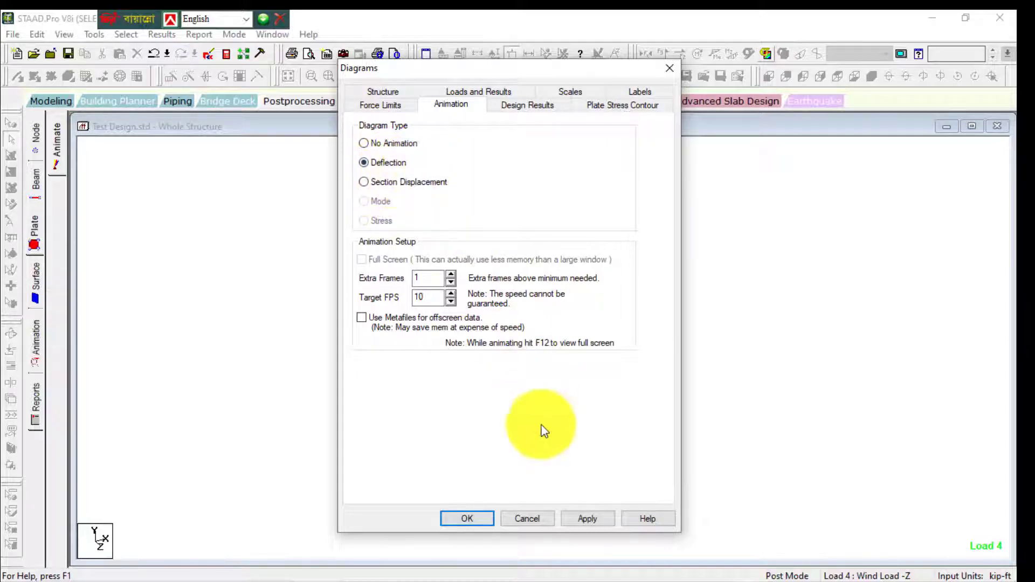
click(587, 518)
- Move the Diagrams dialog aside to uncover the model and apply the Section Displacement animation
drag(477, 74, 738, 95)
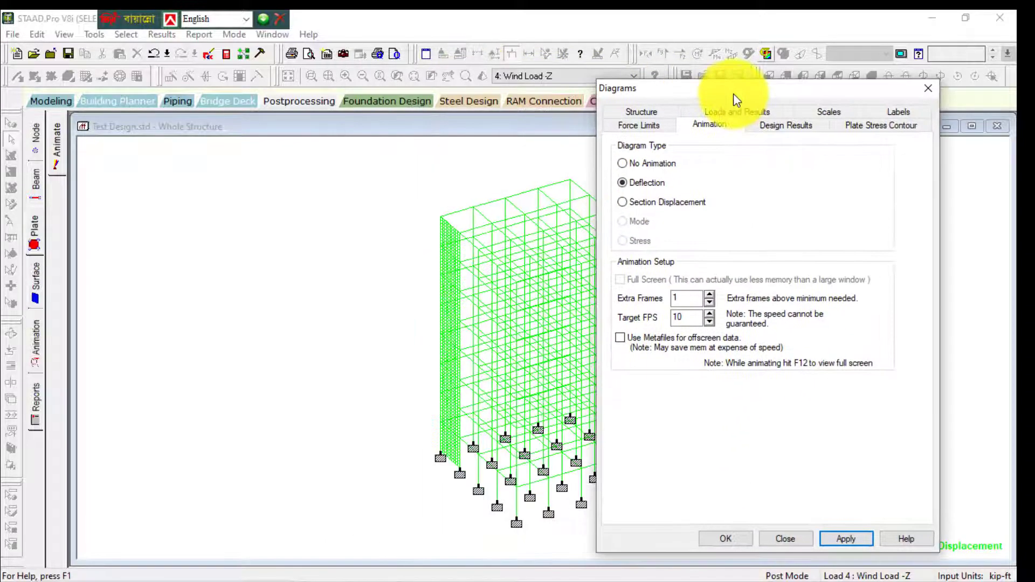
click(624, 203)
click(838, 541)
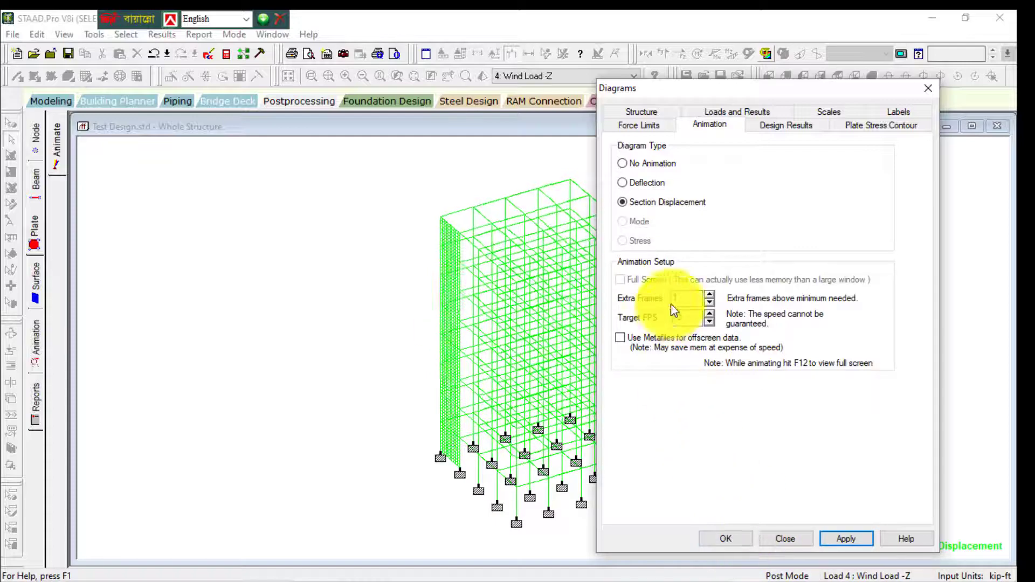
- Set the animation's target FPS to 50 and apply it with the Deflection diagram type
click(711, 315)
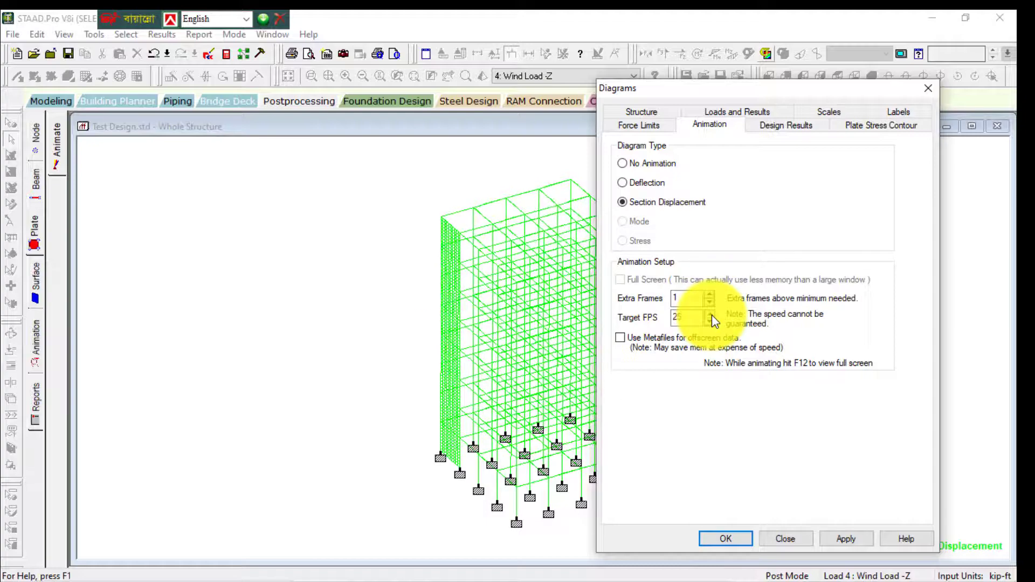
click(711, 315)
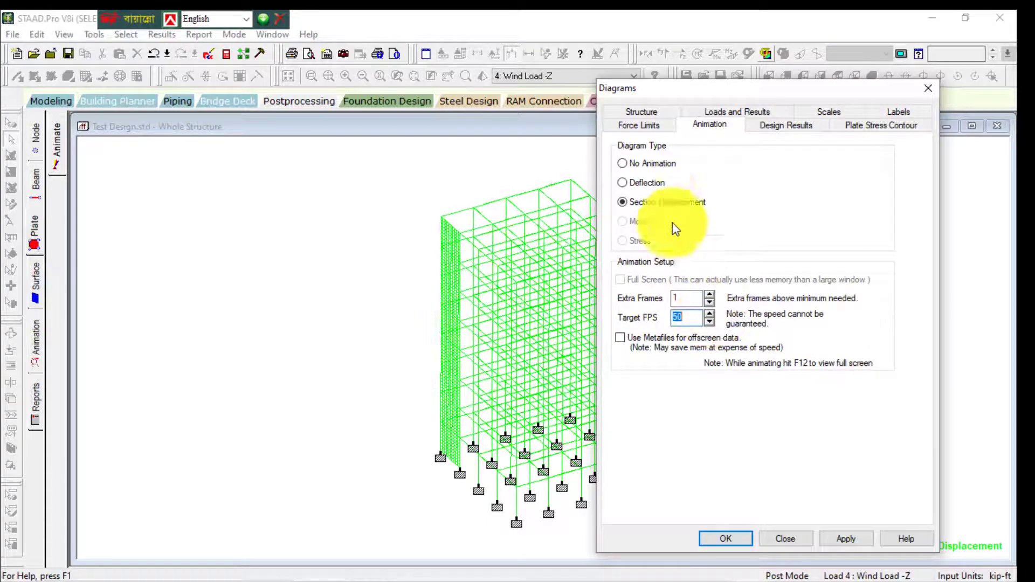
click(662, 184)
click(849, 540)
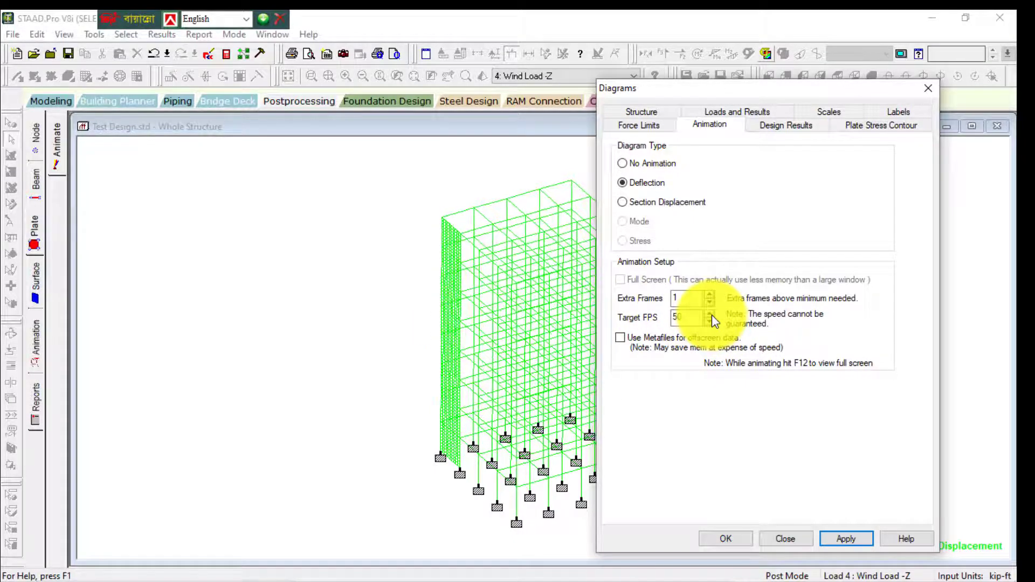
- Set the deflection animation's target FPS to 1 and apply it
click(696, 318)
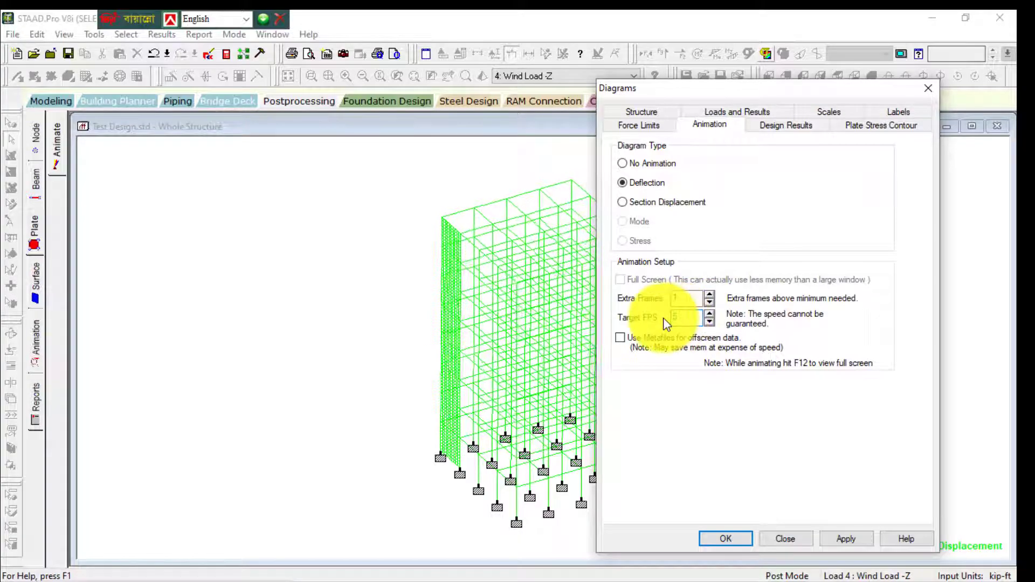
key(BackSpace)
key(BackSpace)
text(1)
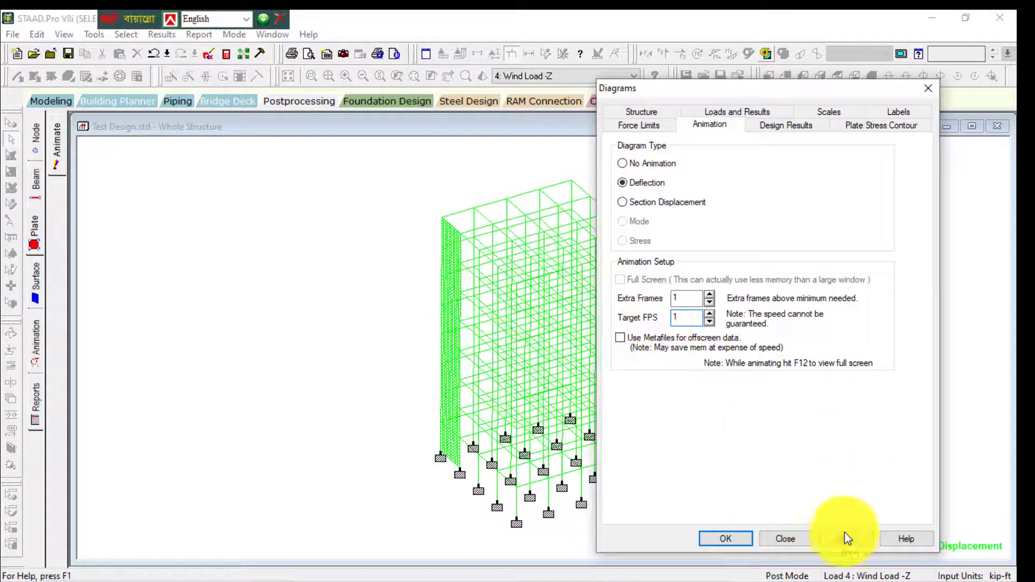
click(825, 546)
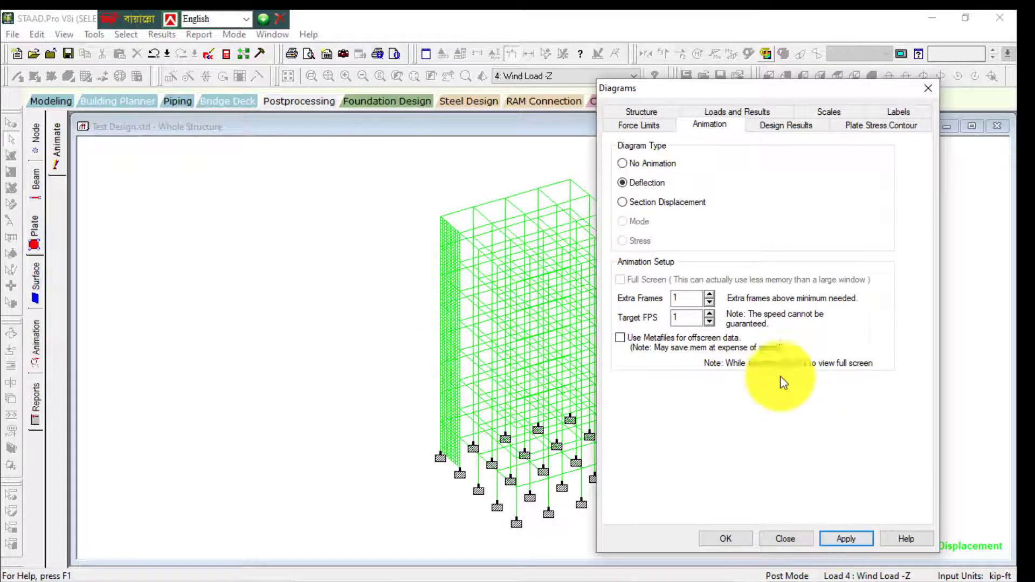
- Set the deflection animation's target FPS to 100, apply it and close the diagram settings
click(708, 316)
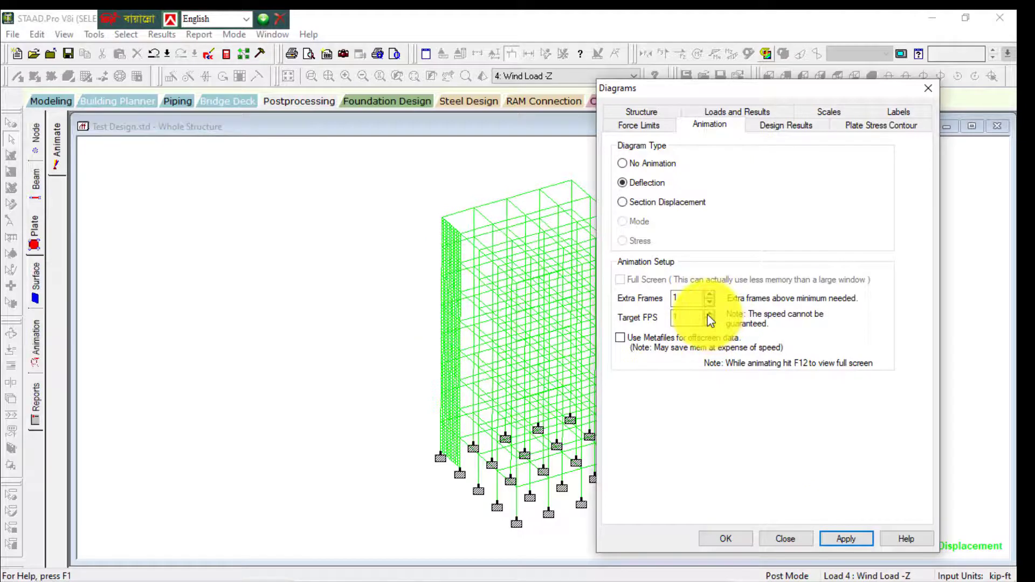
click(845, 539)
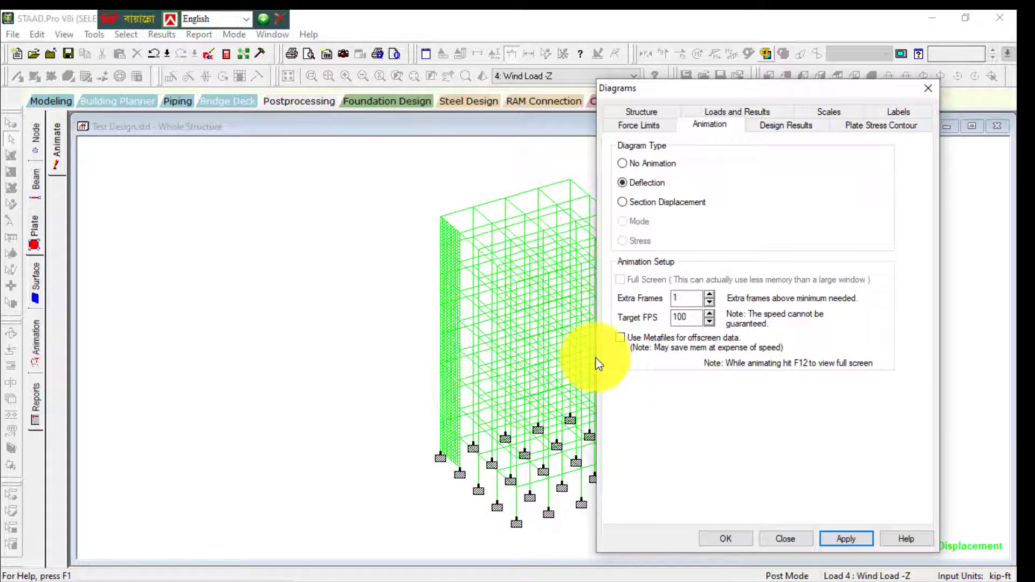
click(813, 125)
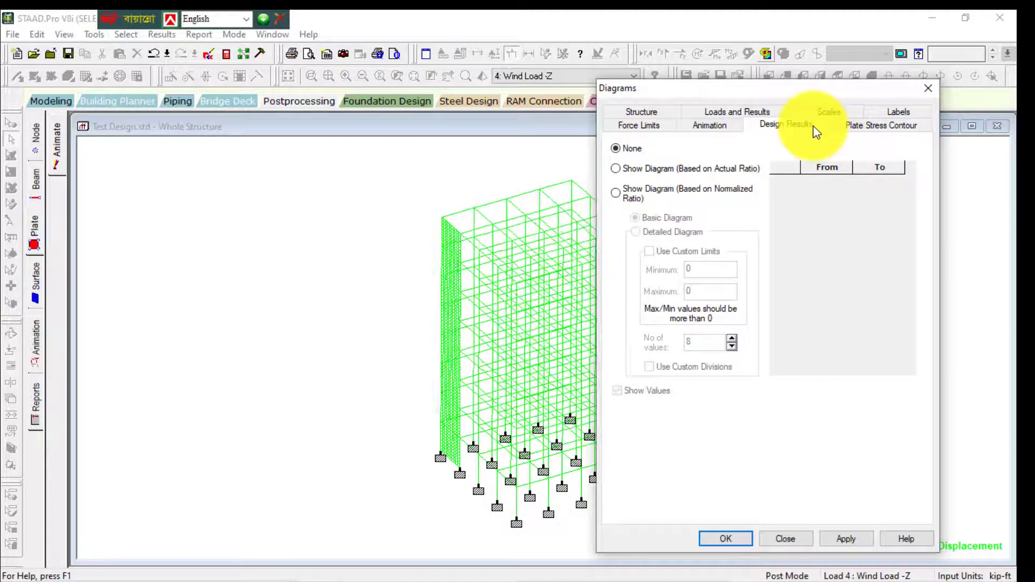
click(798, 540)
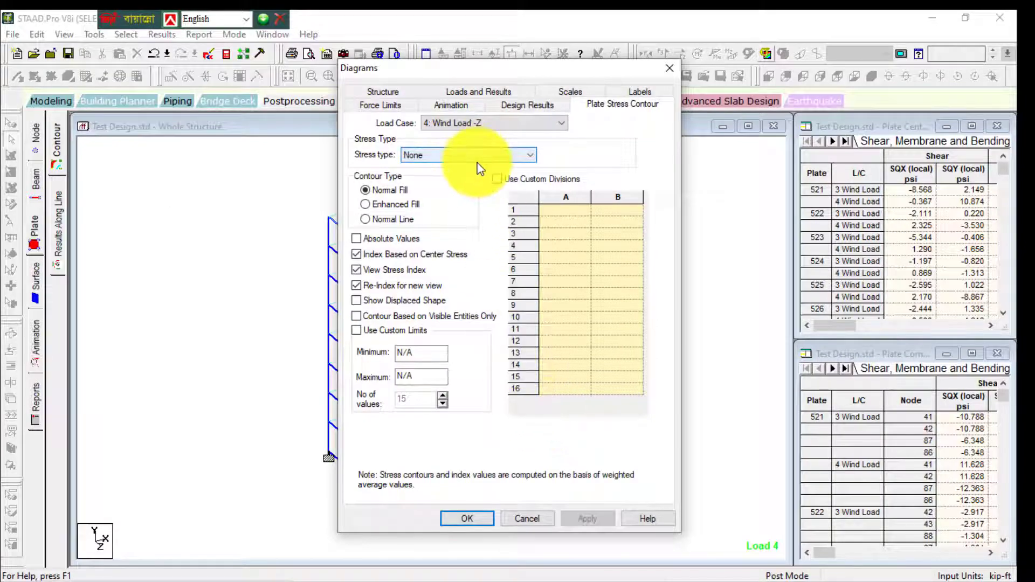
click(473, 157)
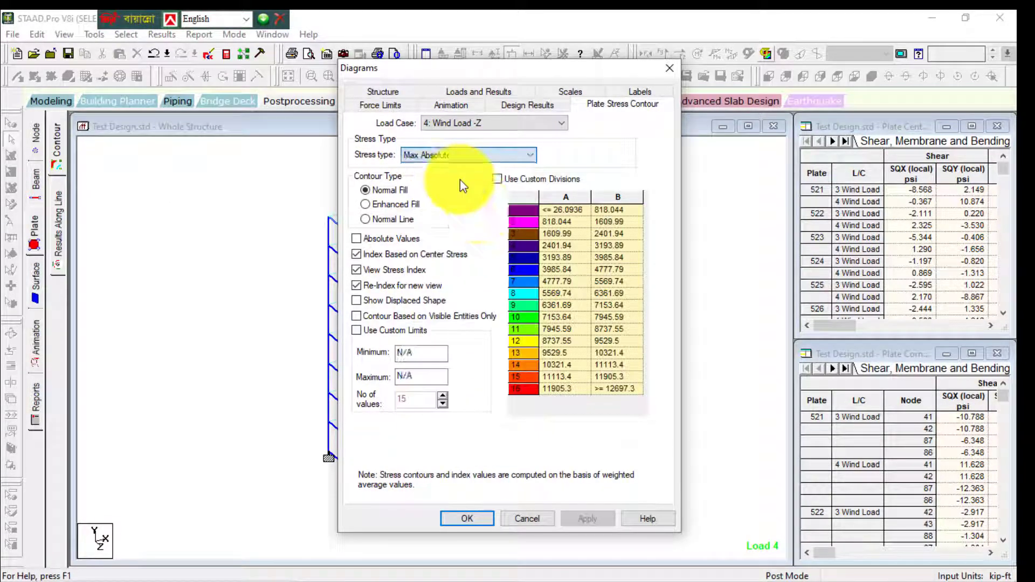
click(460, 180)
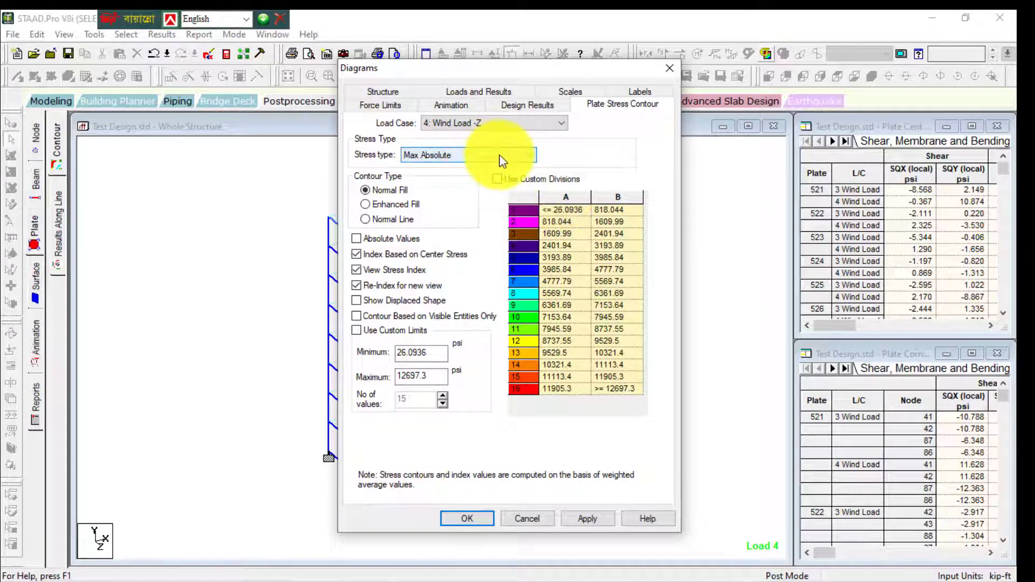
click(526, 106)
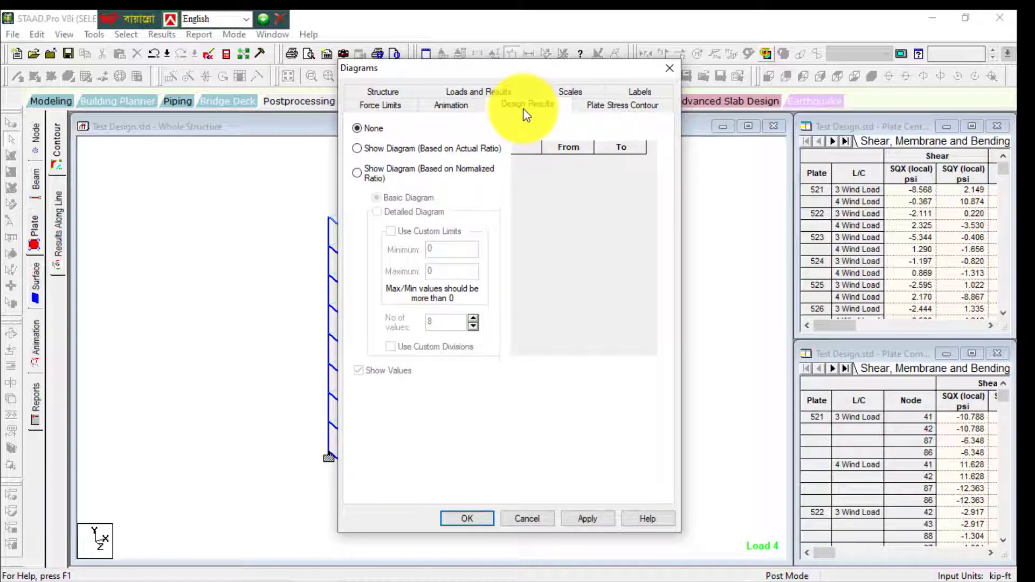
click(415, 171)
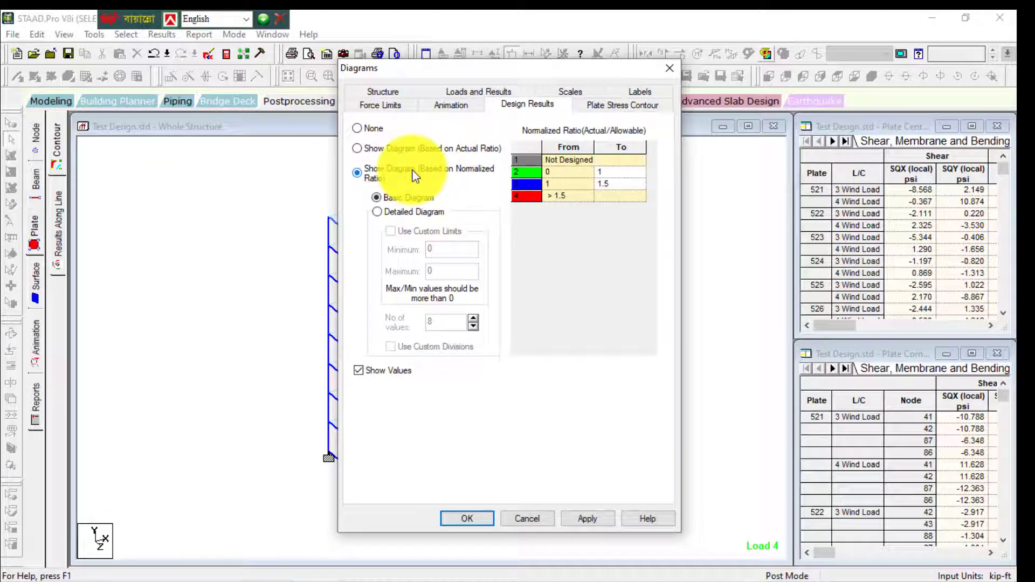
click(674, 70)
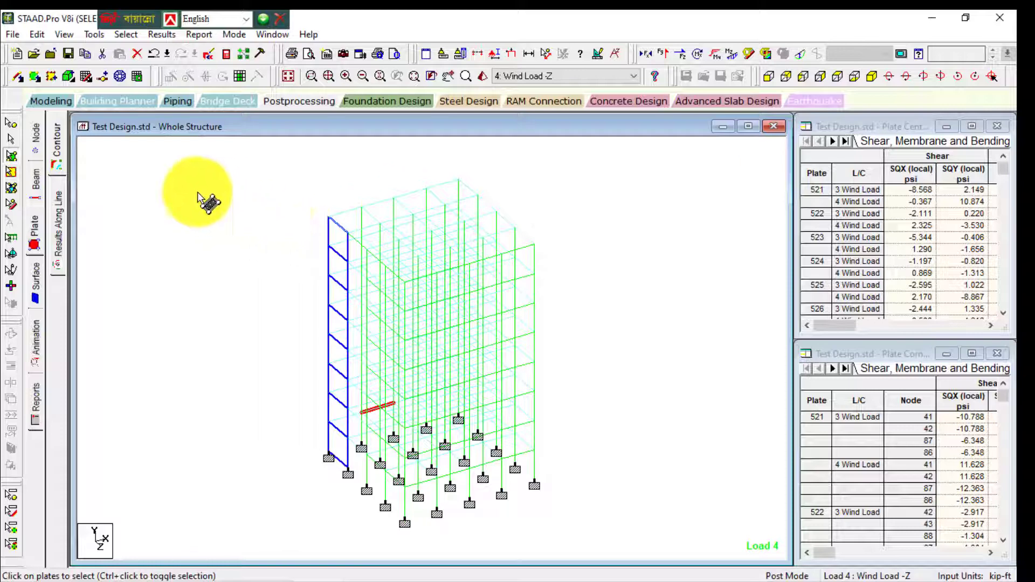
mouse_move(680, 579)
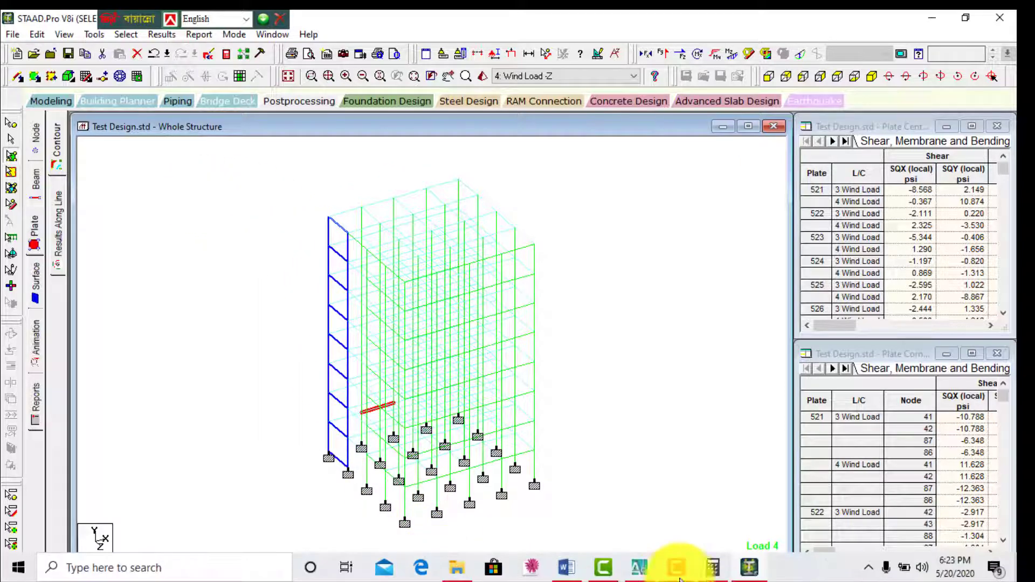
click(674, 576)
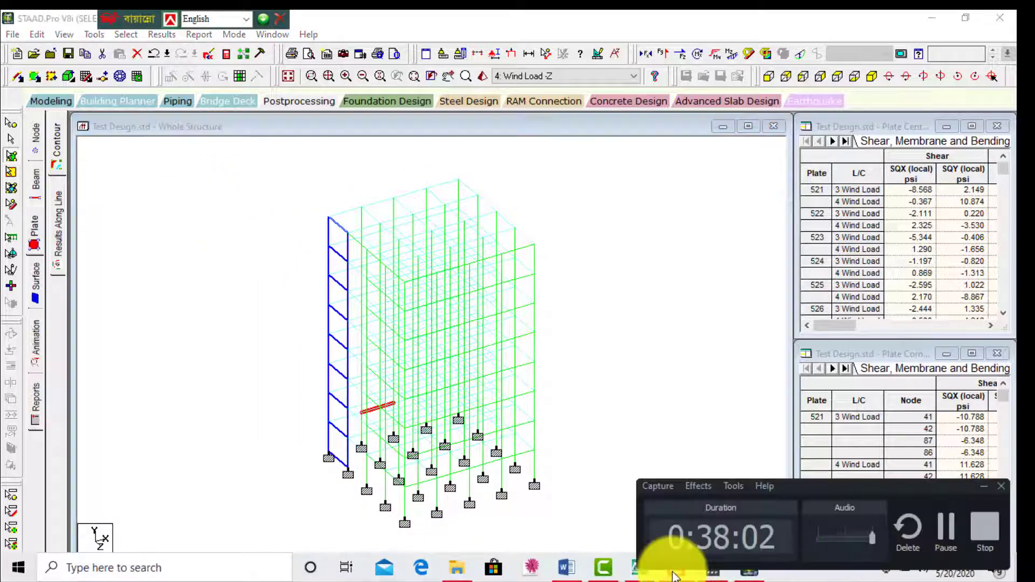
click(734, 402)
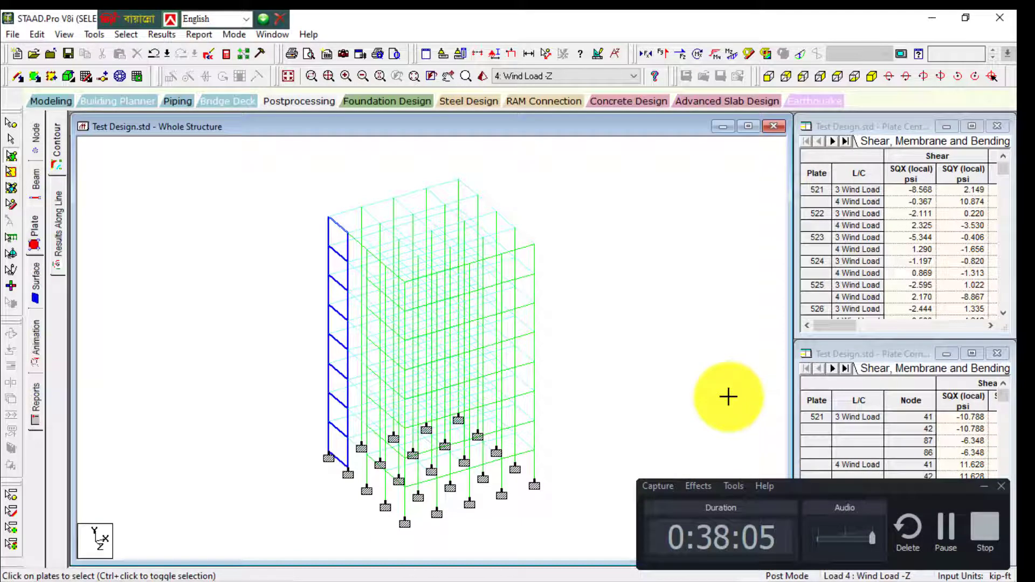
click(986, 488)
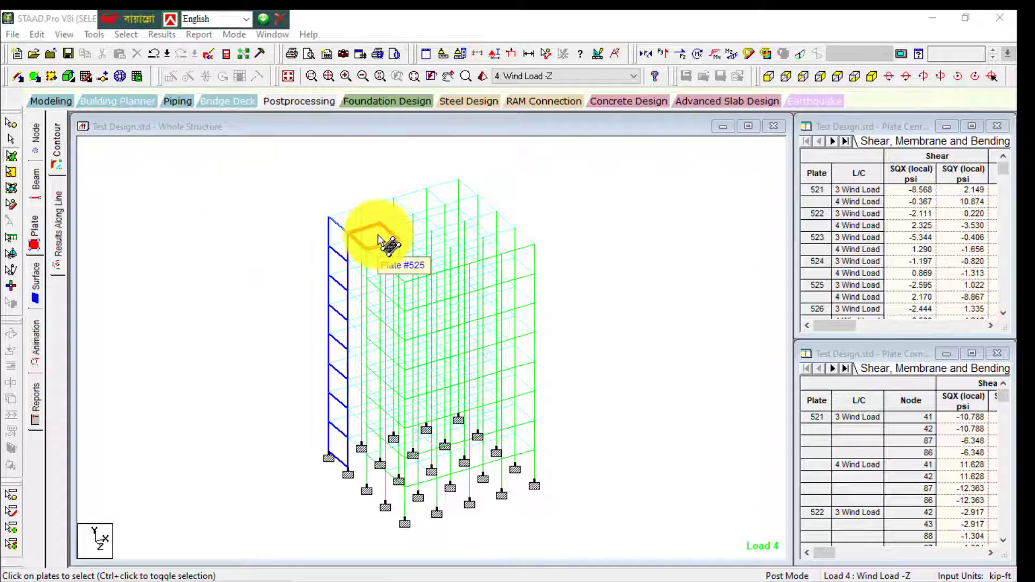
right_click(642, 203)
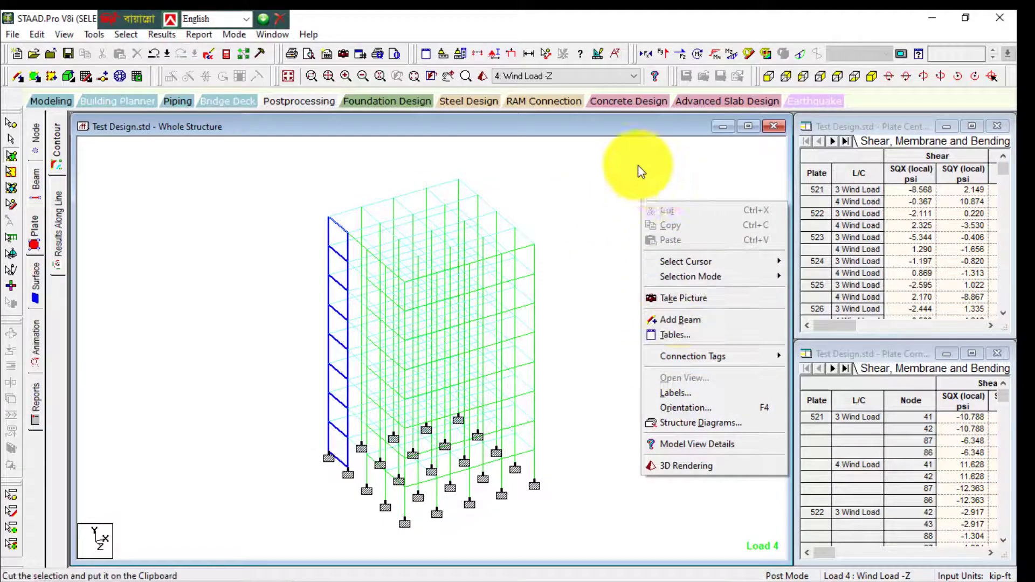
click(597, 53)
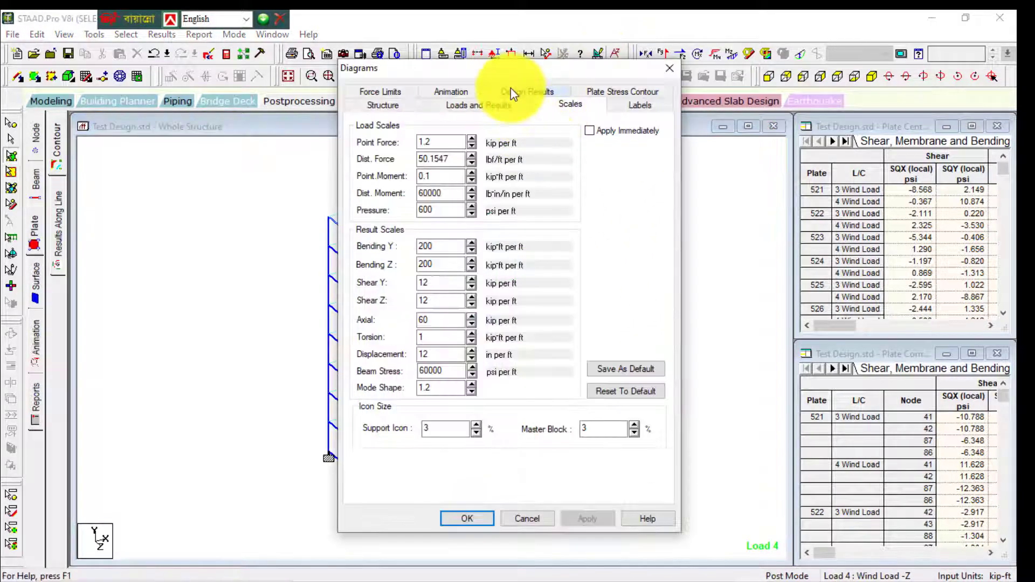
drag(510, 76, 730, 67)
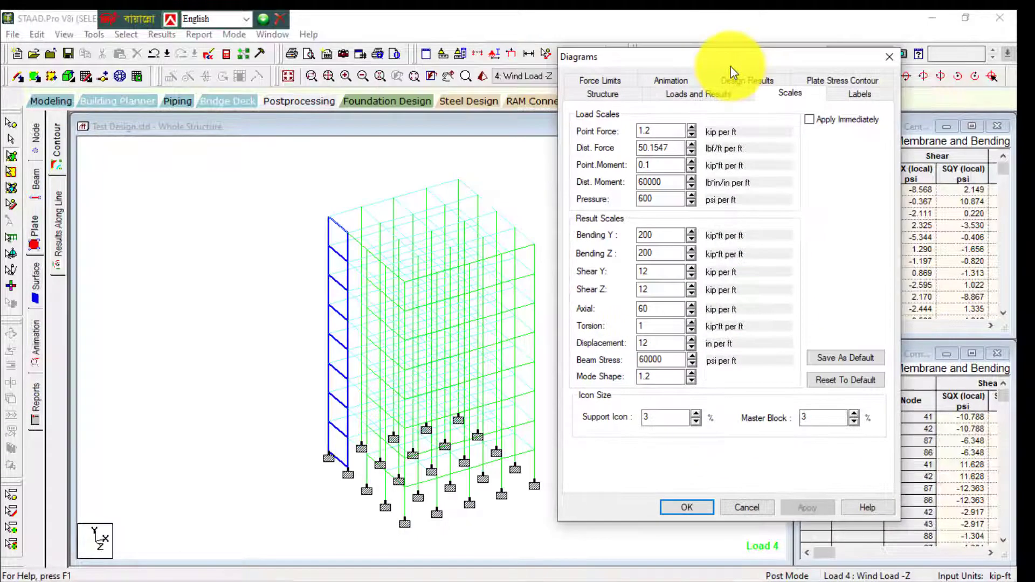
click(749, 509)
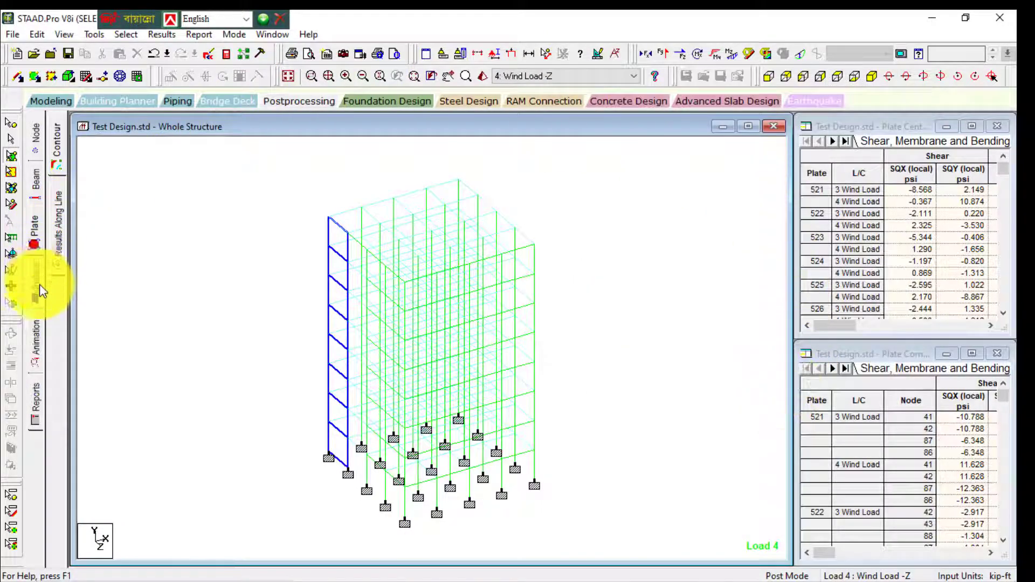
- Display the applied loads on the model and change the active load case to 3: Wind Load -X
click(510, 54)
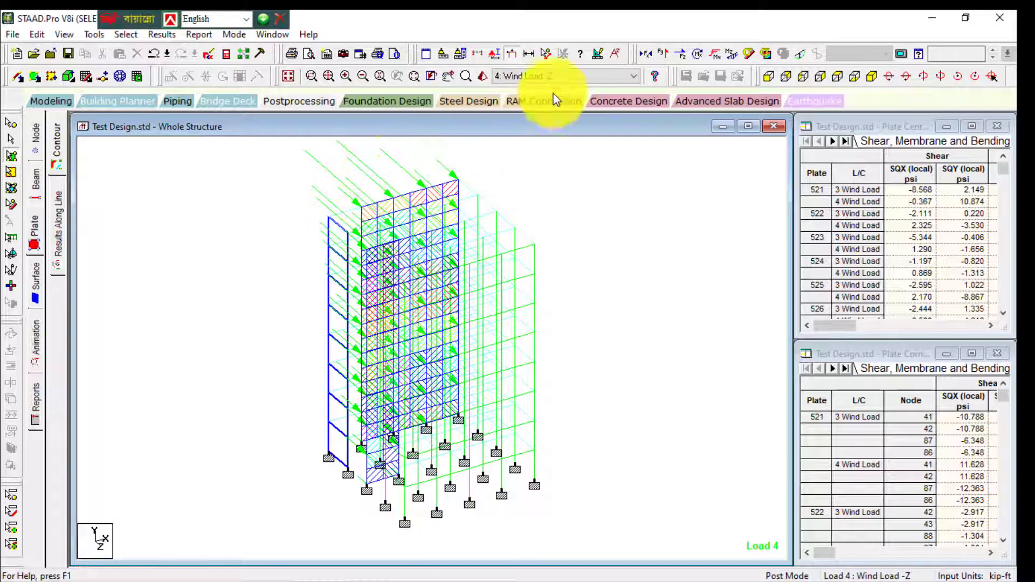
click(566, 76)
click(557, 111)
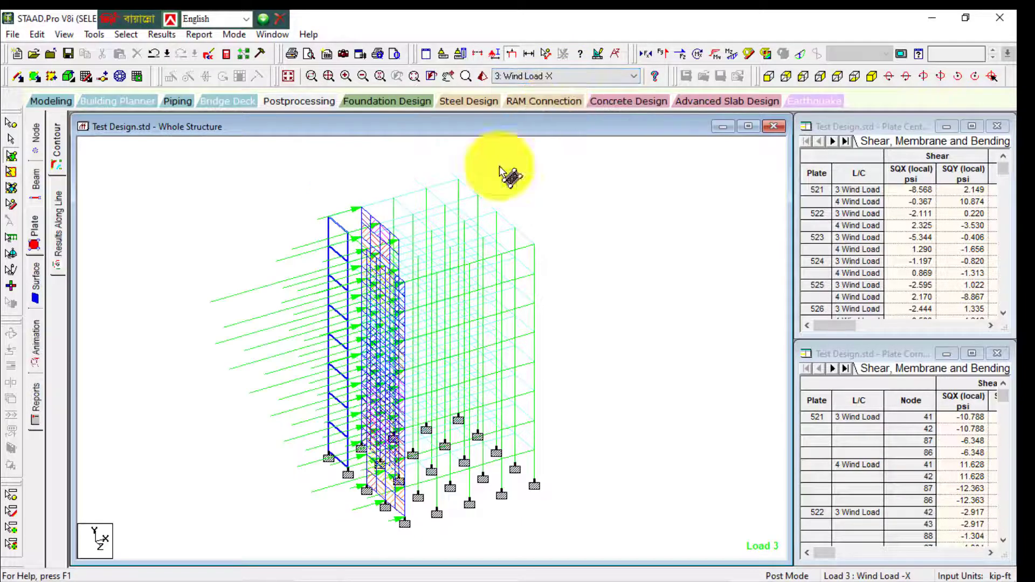
- Open the diagram scale settings, move the dialog clear of the load arrows and enable Apply Immediately
click(597, 56)
drag(569, 73, 766, 67)
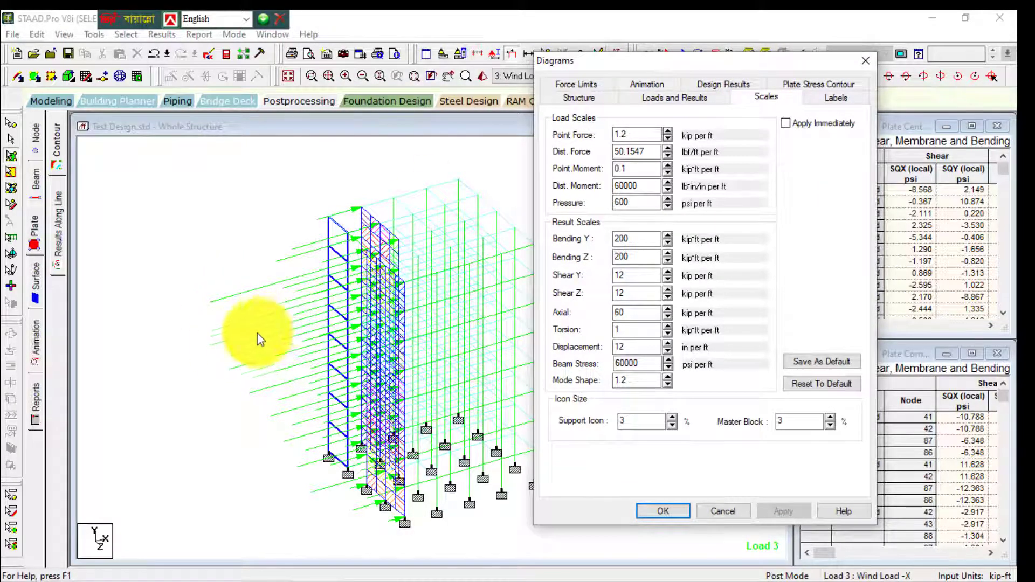
click(786, 124)
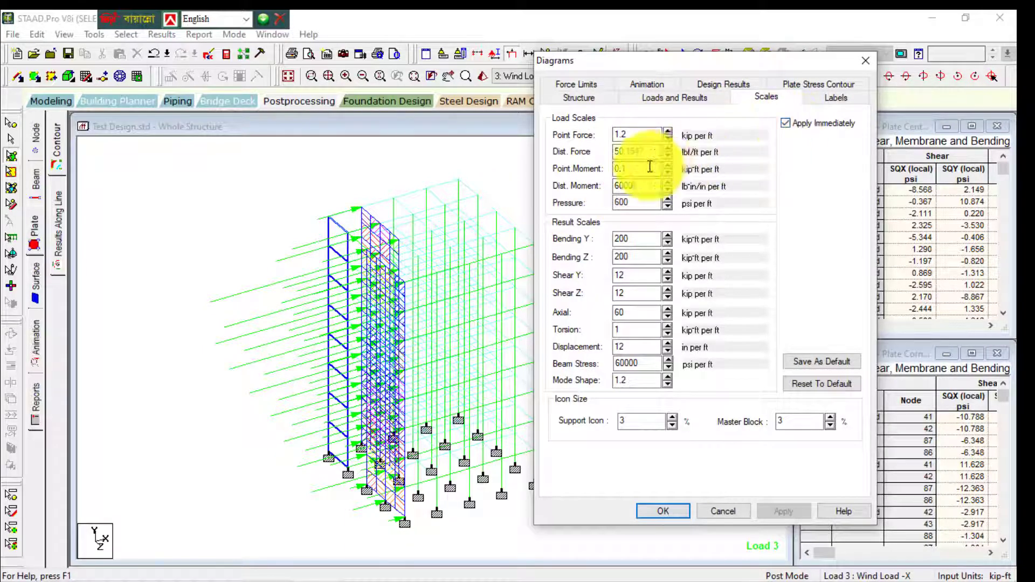
- Set the Point Force load scale to 0.8 kip per ft and accept the diagram settings
click(668, 133)
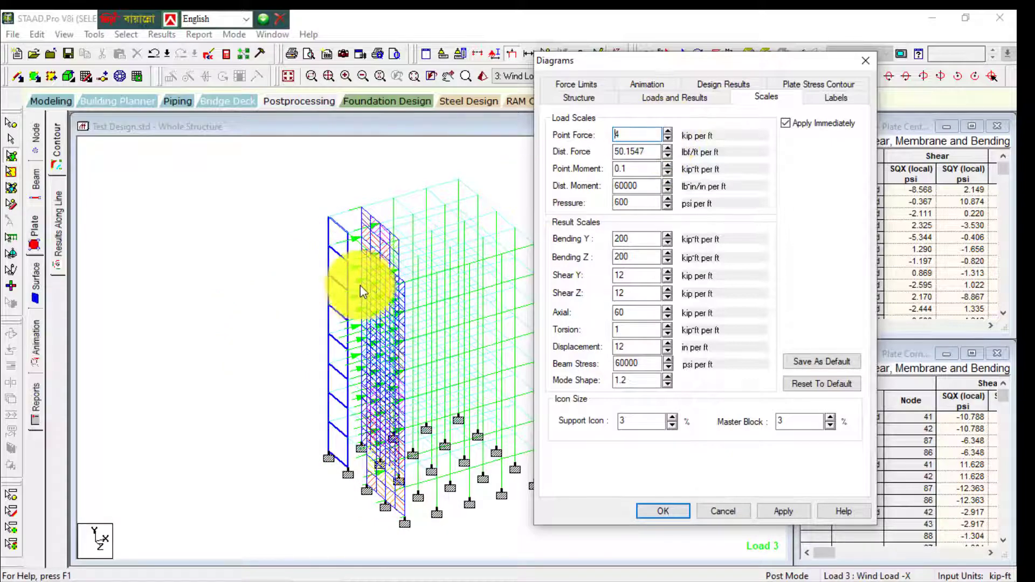
click(667, 139)
click(667, 140)
click(667, 141)
click(666, 140)
click(666, 140)
click(666, 140)
click(666, 140)
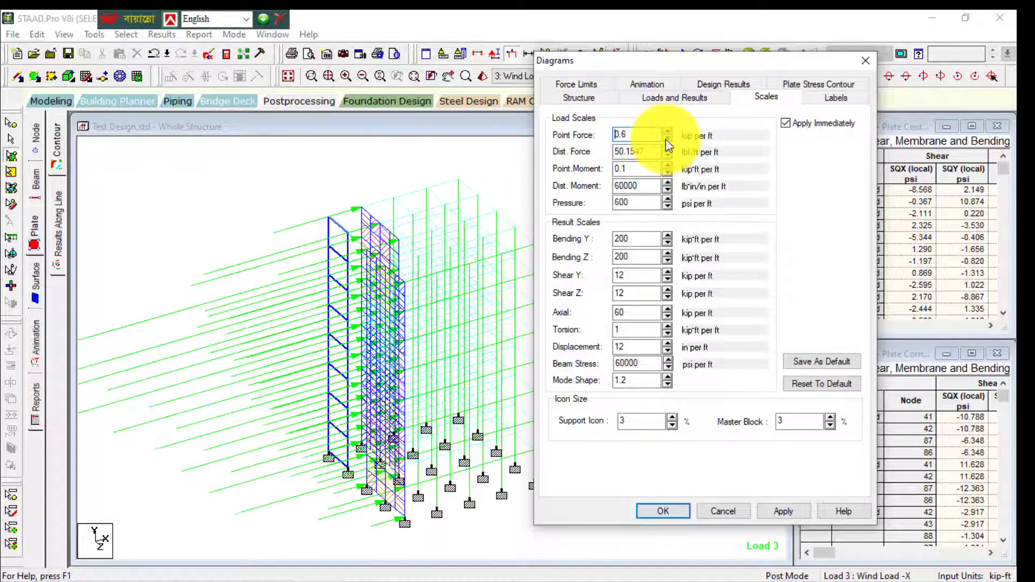
click(666, 140)
click(666, 140)
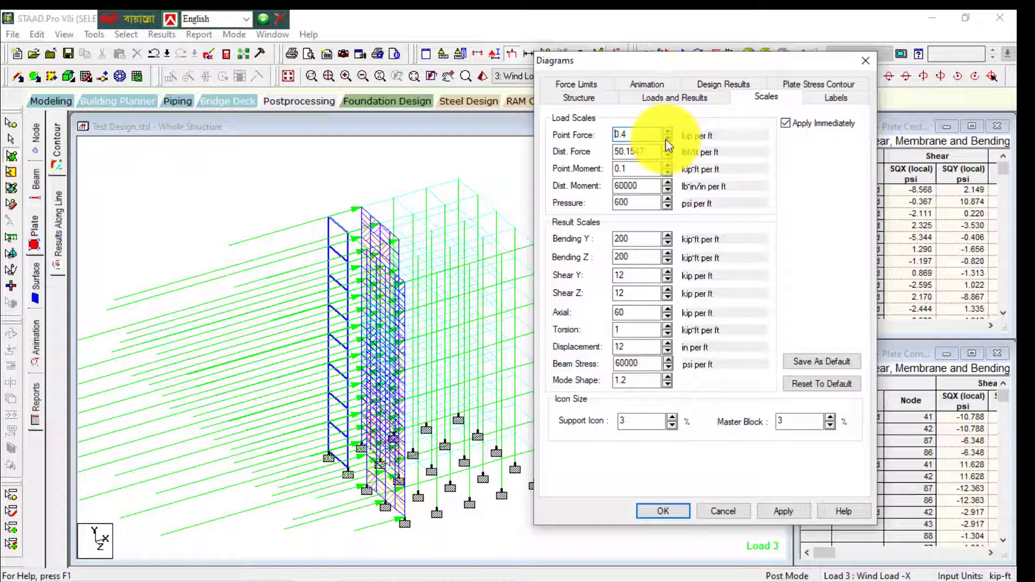
click(668, 133)
click(669, 133)
click(668, 133)
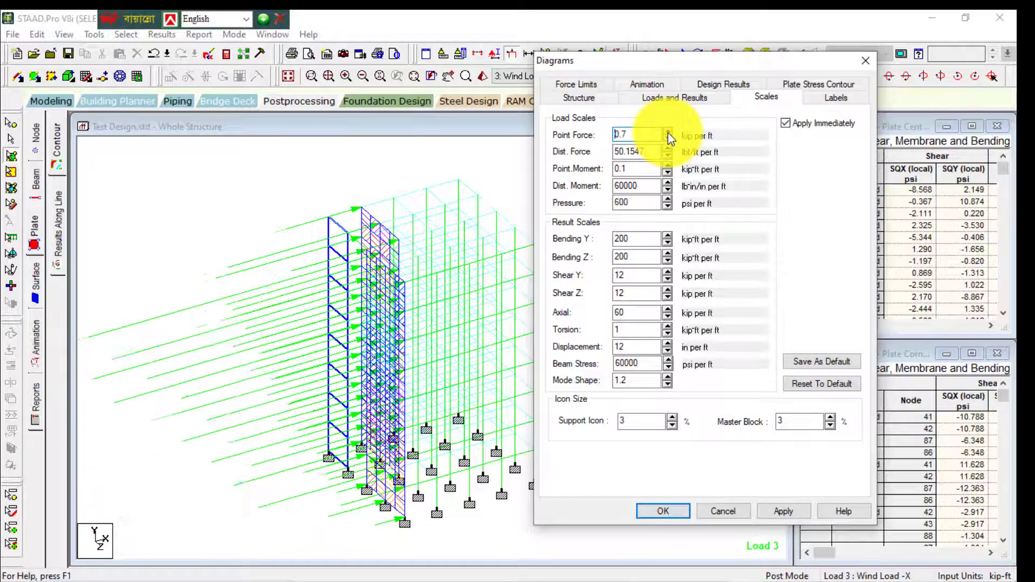
click(668, 132)
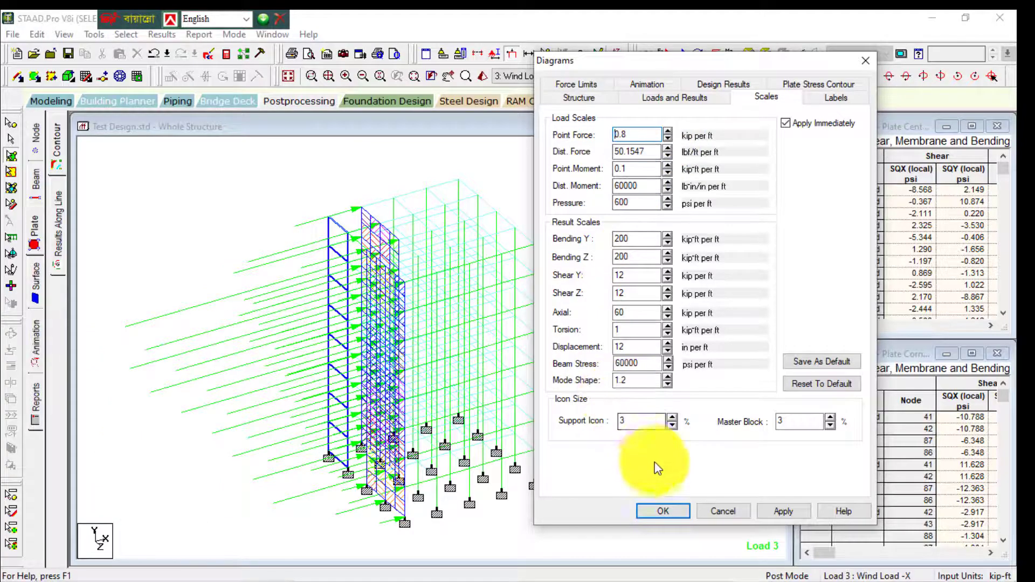
click(653, 509)
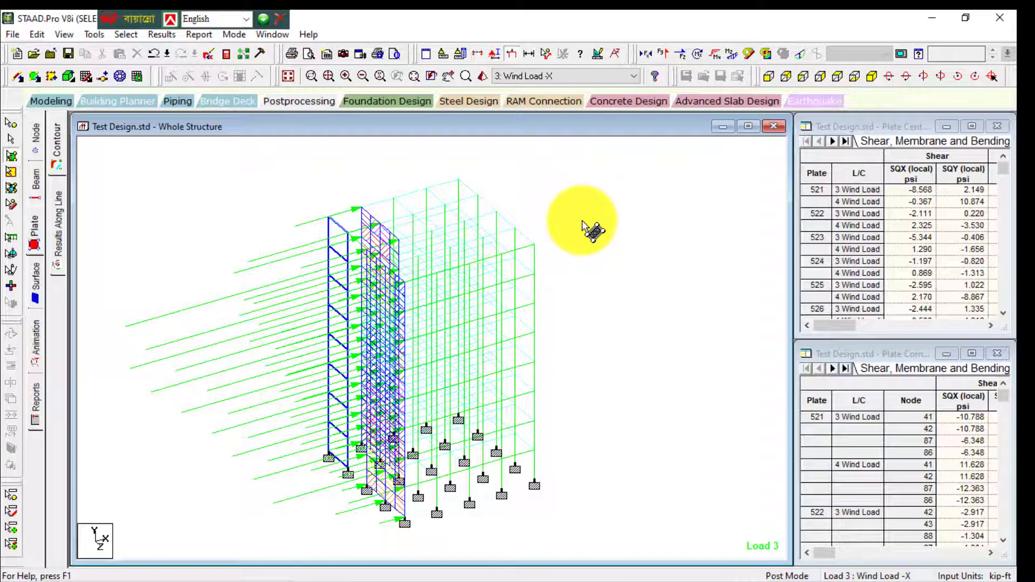
mouse_move(761, 571)
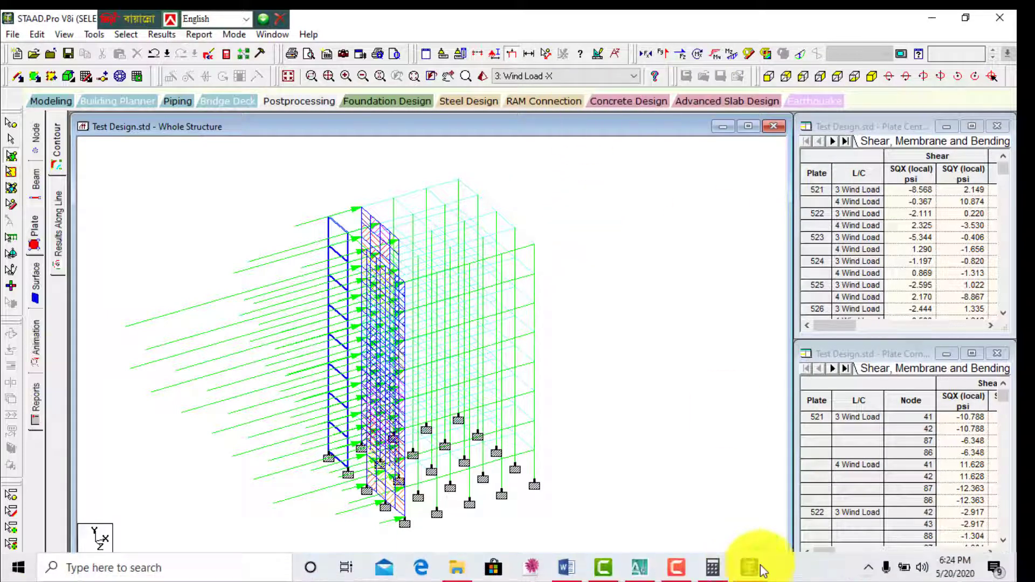